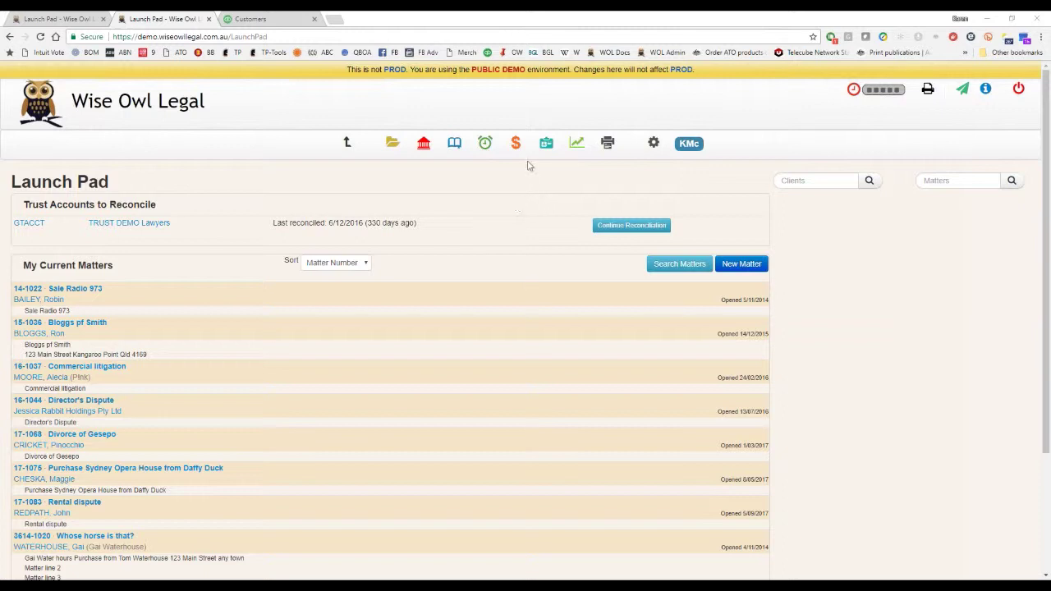
Open the individual client's Edit Contact page from the Contacts list.
{"action": "left_click", "coordinate": [547, 143]}
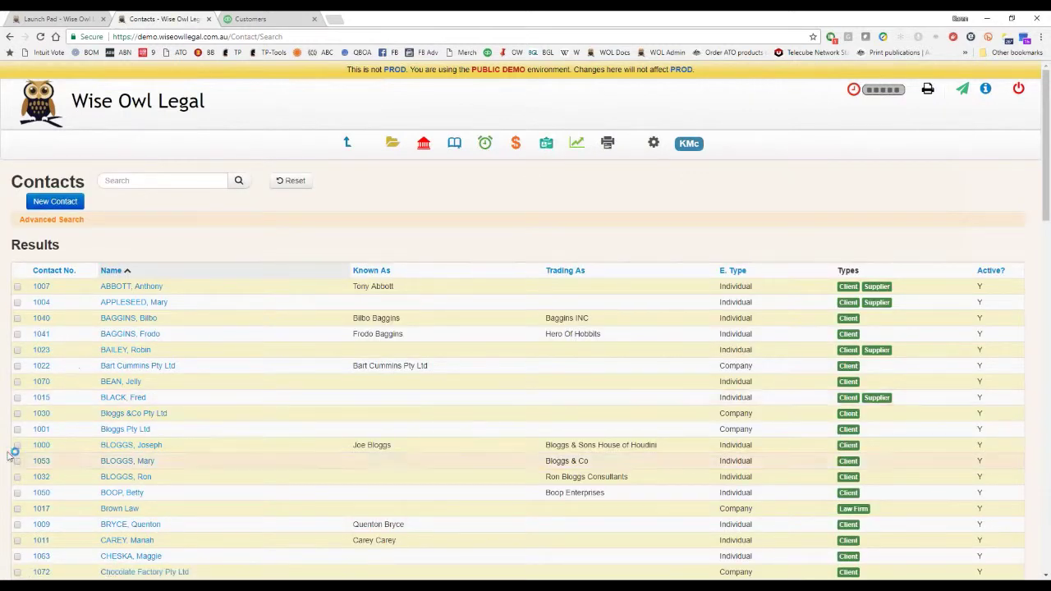
{"action": "left_click", "coordinate": [127, 318]}
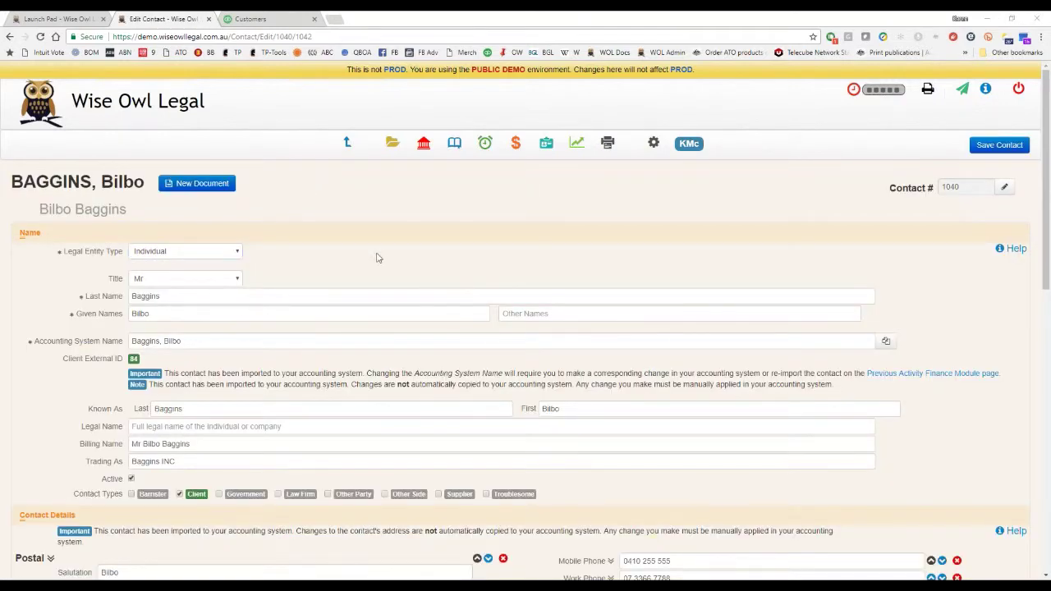
{"action": "scroll", "coordinate": [441, 235], "scroll_direction": "down", "scroll_amount": 1}
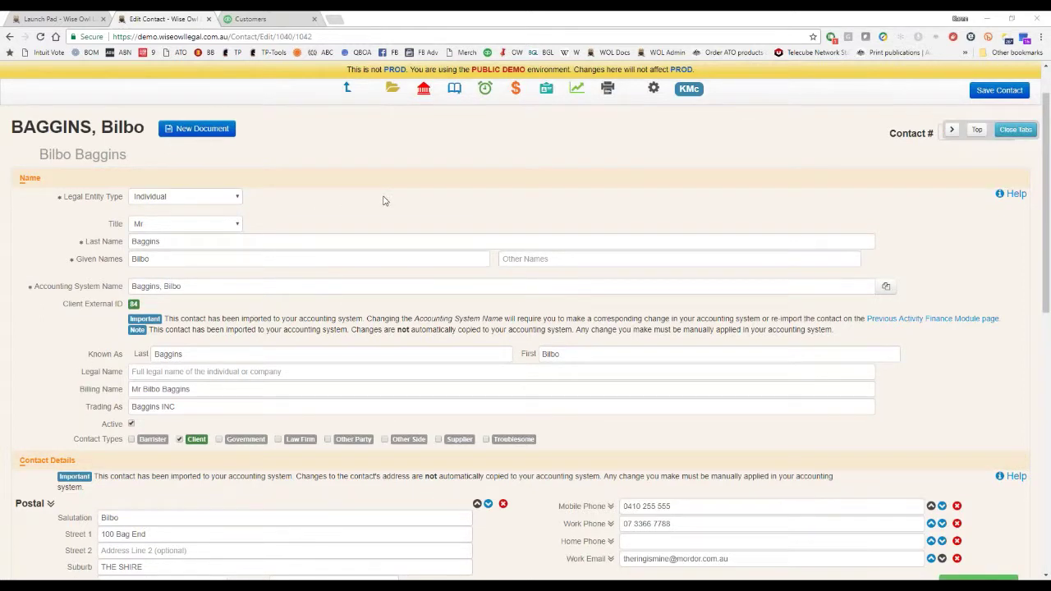
{"action": "left_click", "coordinate": [216, 202]}
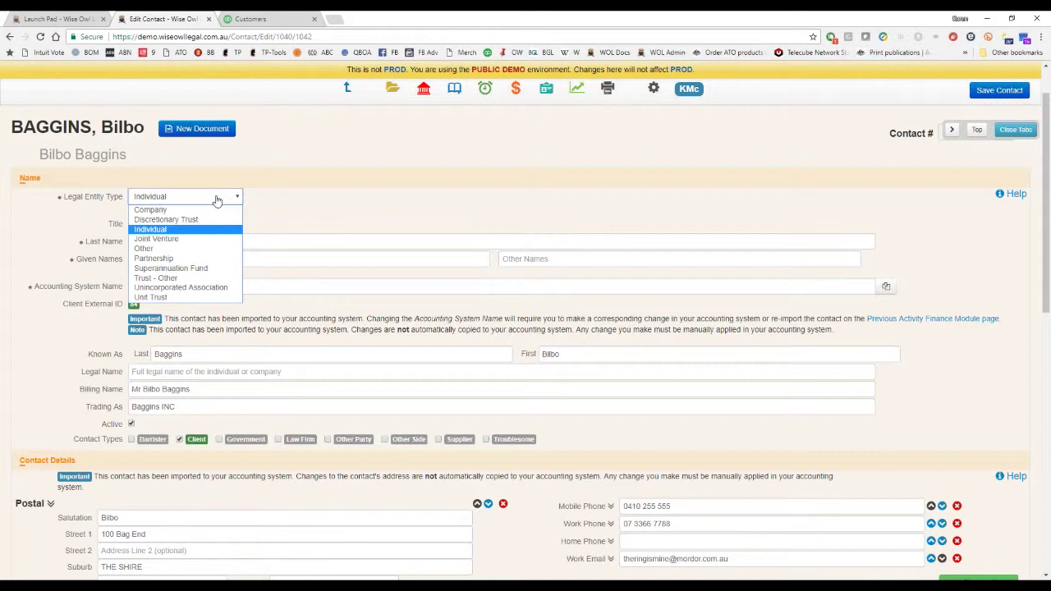
{"action": "left_click", "coordinate": [217, 200]}
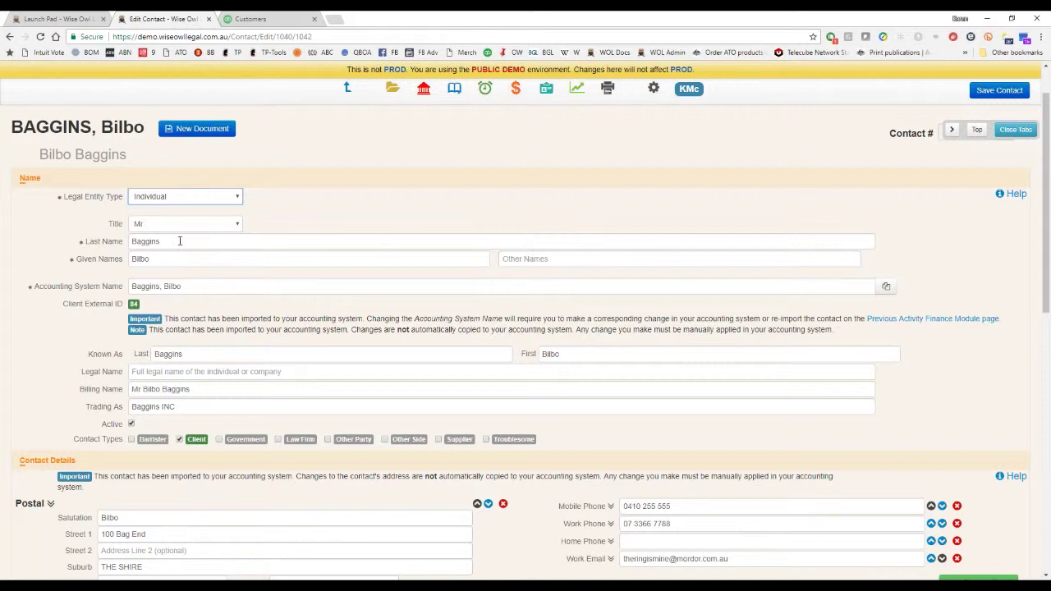
{"action": "scroll", "coordinate": [509, 216], "scroll_direction": "down", "scroll_amount": 1}
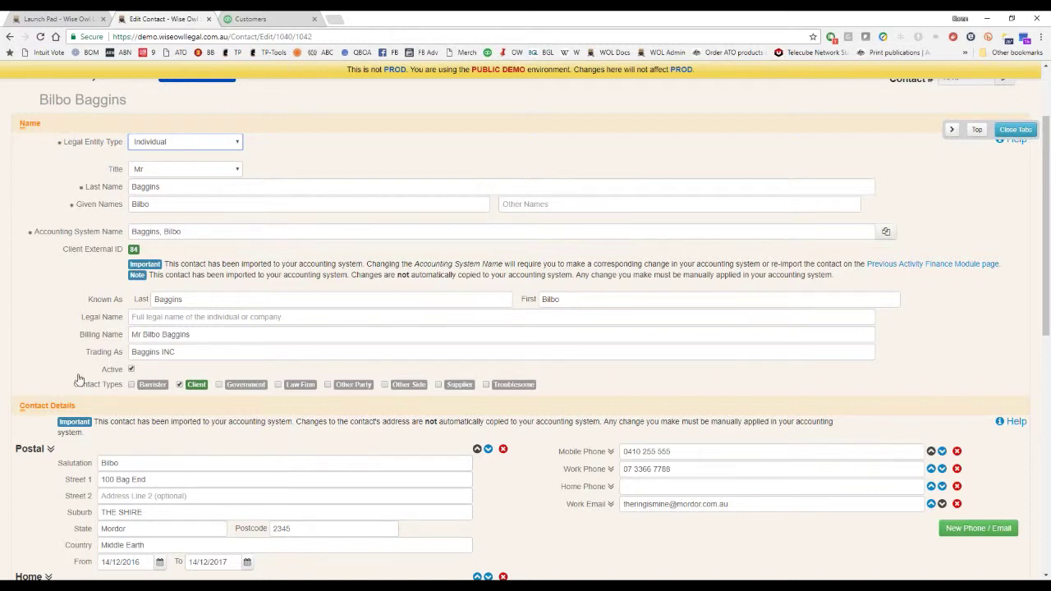
{"action": "scroll", "coordinate": [579, 379], "scroll_direction": "down", "scroll_amount": 3}
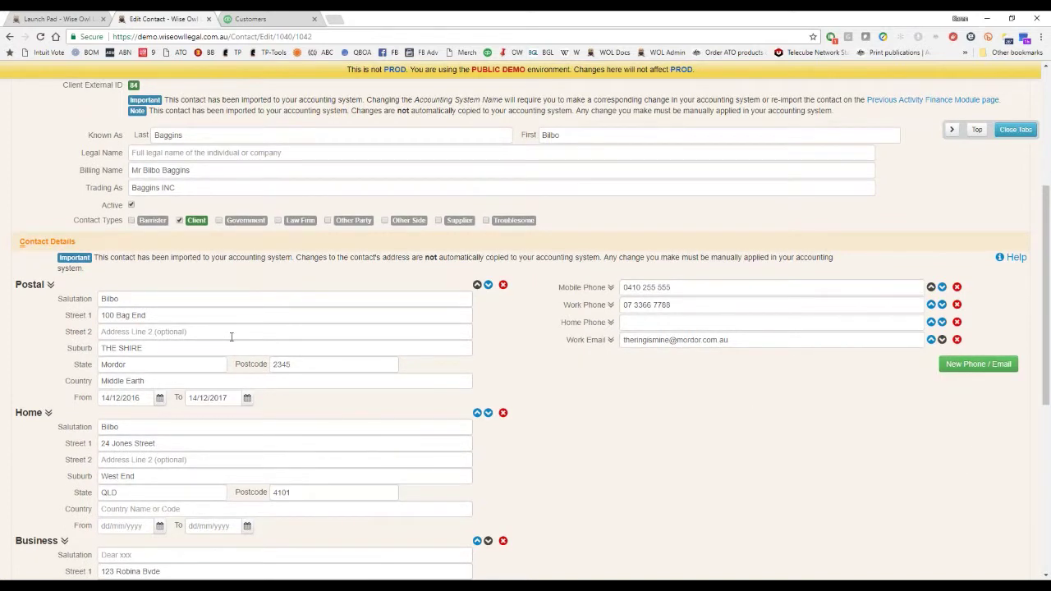
{"action": "scroll", "coordinate": [617, 472], "scroll_direction": "down", "scroll_amount": 2}
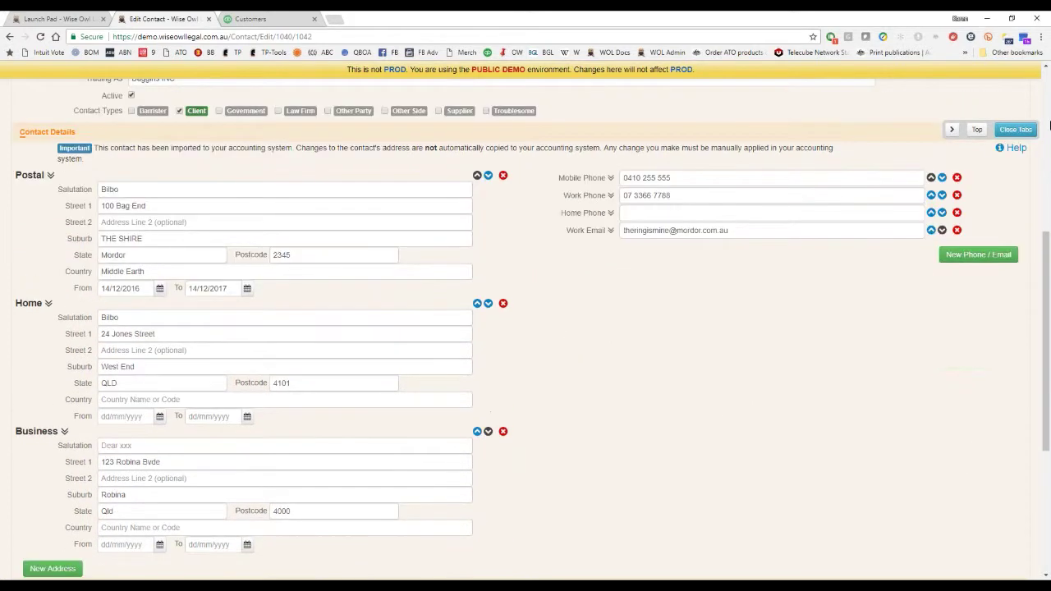
{"action": "left_click", "coordinate": [608, 233]}
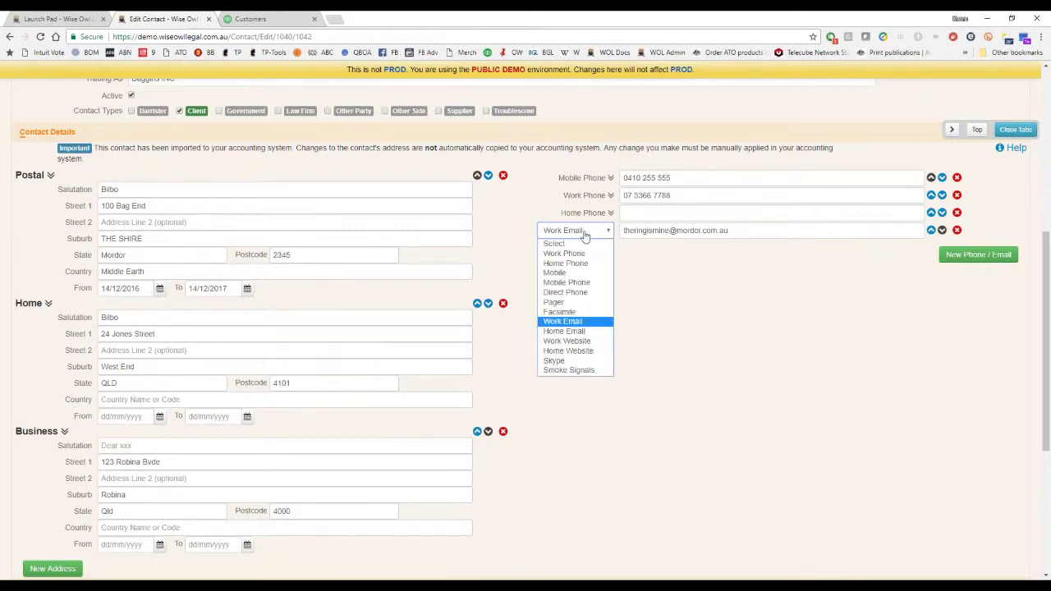
{"action": "left_click", "coordinate": [576, 235]}
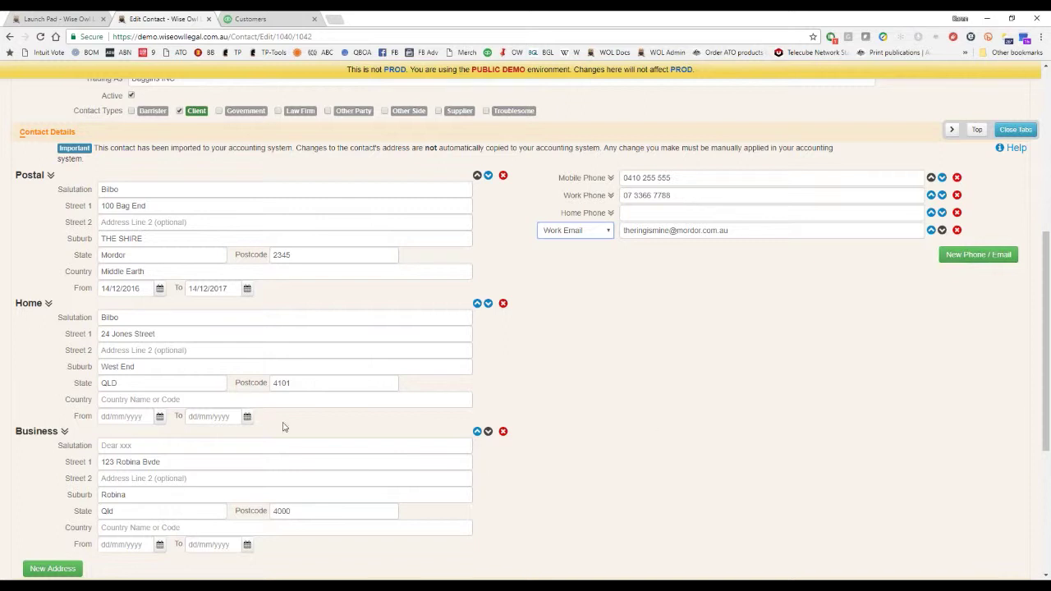
{"action": "left_click", "coordinate": [75, 436]}
{"action": "left_click", "coordinate": [67, 437]}
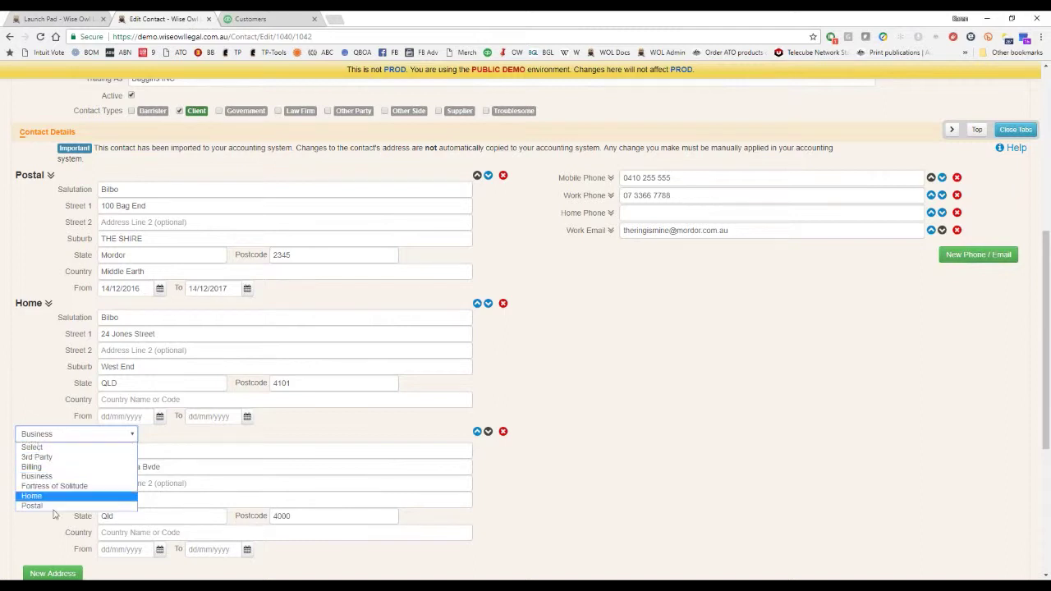
{"action": "left_click", "coordinate": [54, 439]}
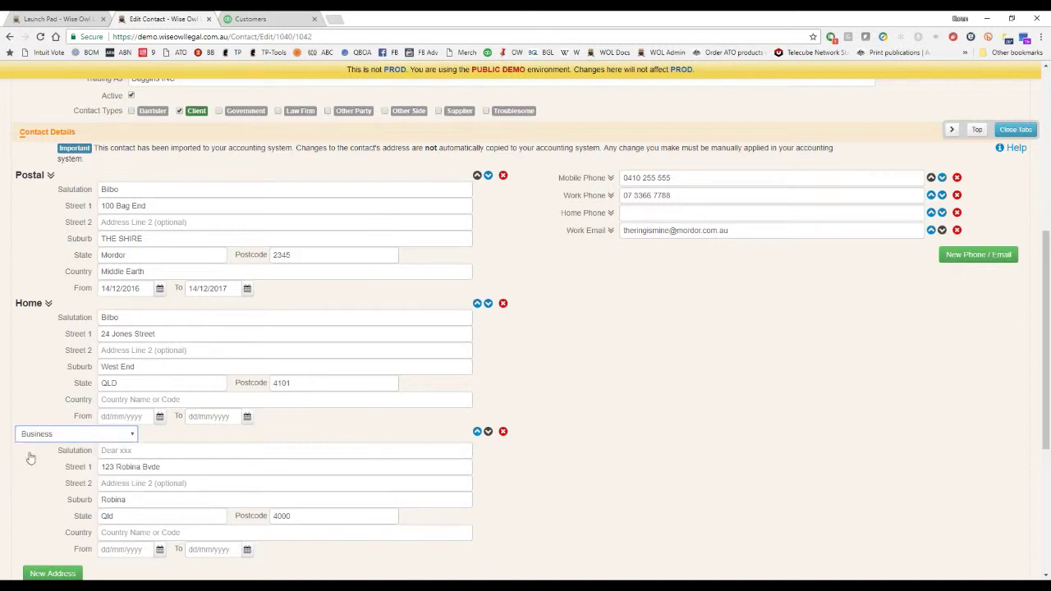
{"action": "scroll", "coordinate": [304, 452], "scroll_direction": "down", "scroll_amount": 2}
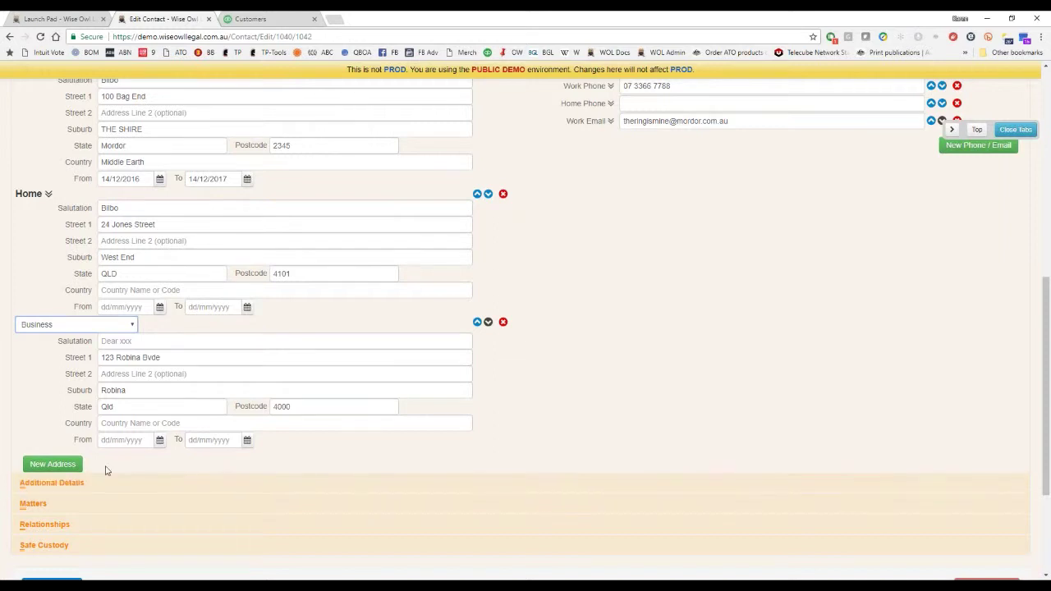
{"action": "scroll", "coordinate": [889, 280], "scroll_direction": "up", "scroll_amount": 3}
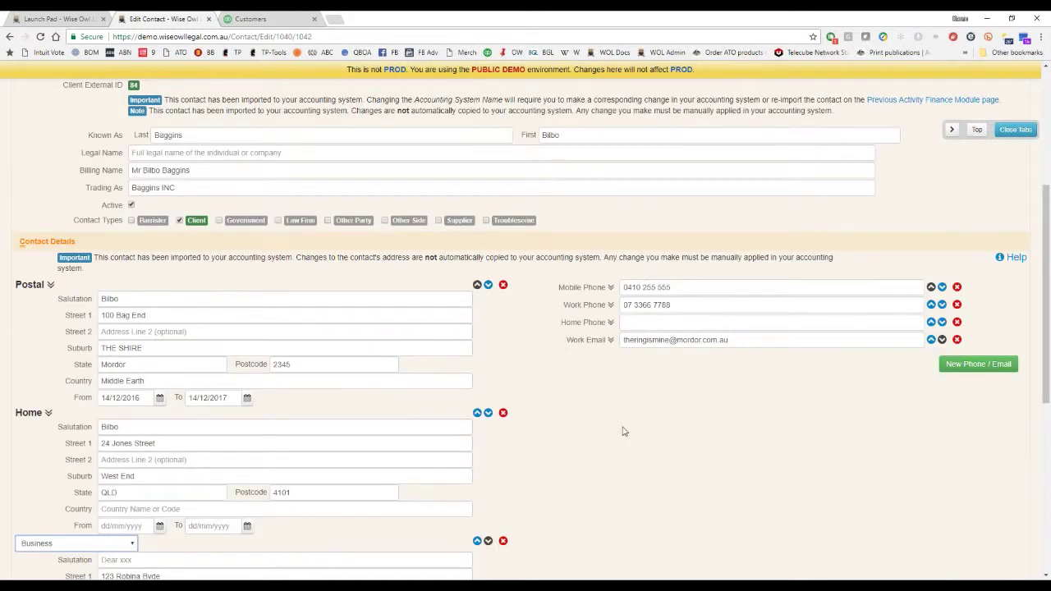
Expand Additional Details to show gender Male, occupation Hobbit and role Leader of Adventures.
{"action": "scroll", "coordinate": [621, 430], "scroll_direction": "down", "scroll_amount": 5}
{"action": "left_click", "coordinate": [250, 319]}
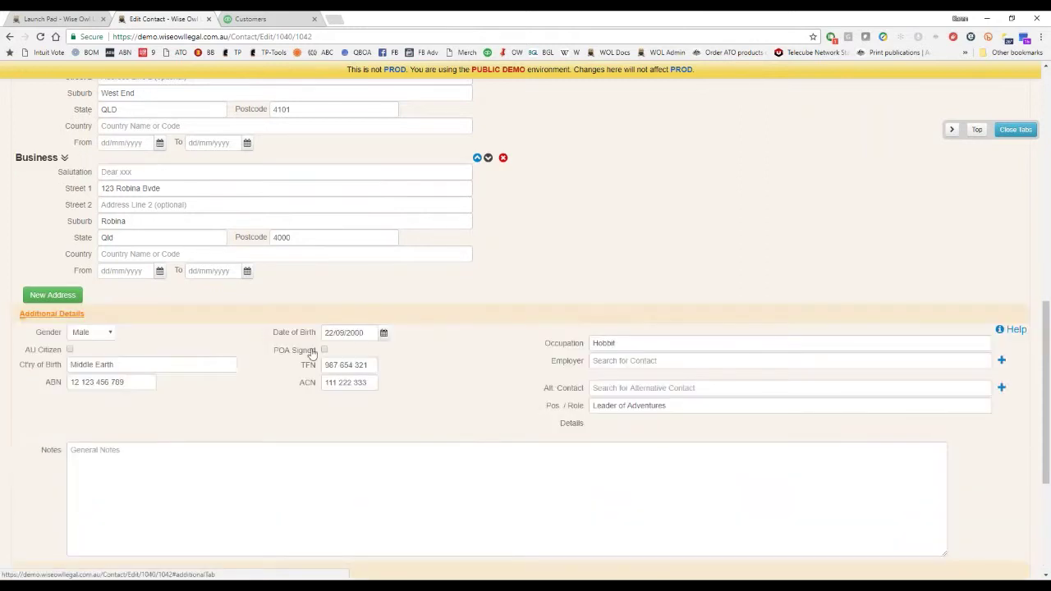
{"action": "left_click_drag", "start_coordinate": [310, 354], "coordinate": [620, 499]}
{"action": "left_click", "coordinate": [474, 384]}
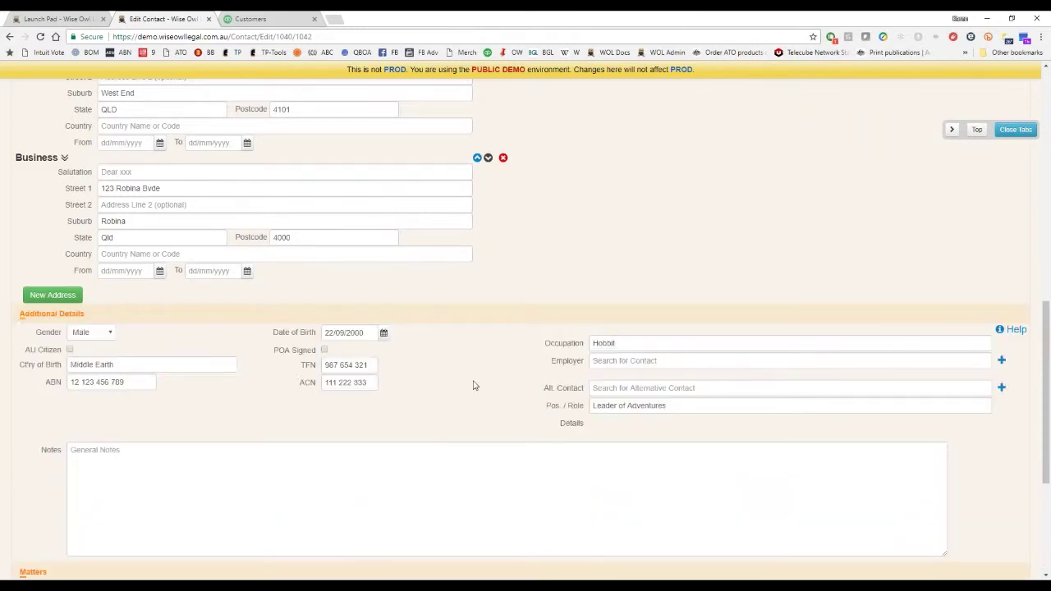
{"action": "scroll", "coordinate": [472, 377], "scroll_direction": "down", "scroll_amount": 2}
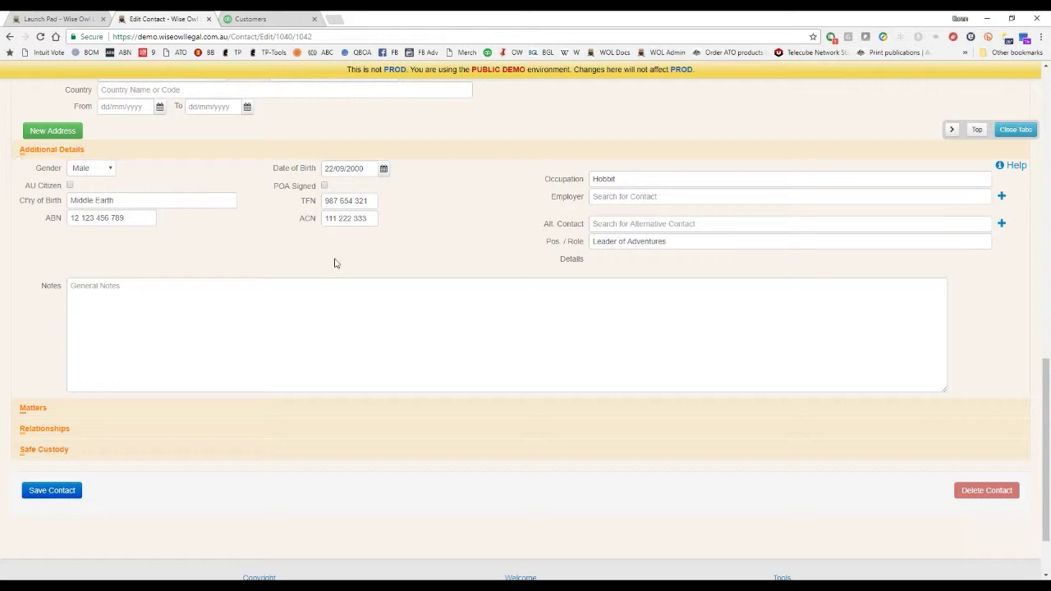
Expand the Matters and Relationships sections, showing seven open matters and no related contacts.
{"action": "left_click", "coordinate": [171, 411]}
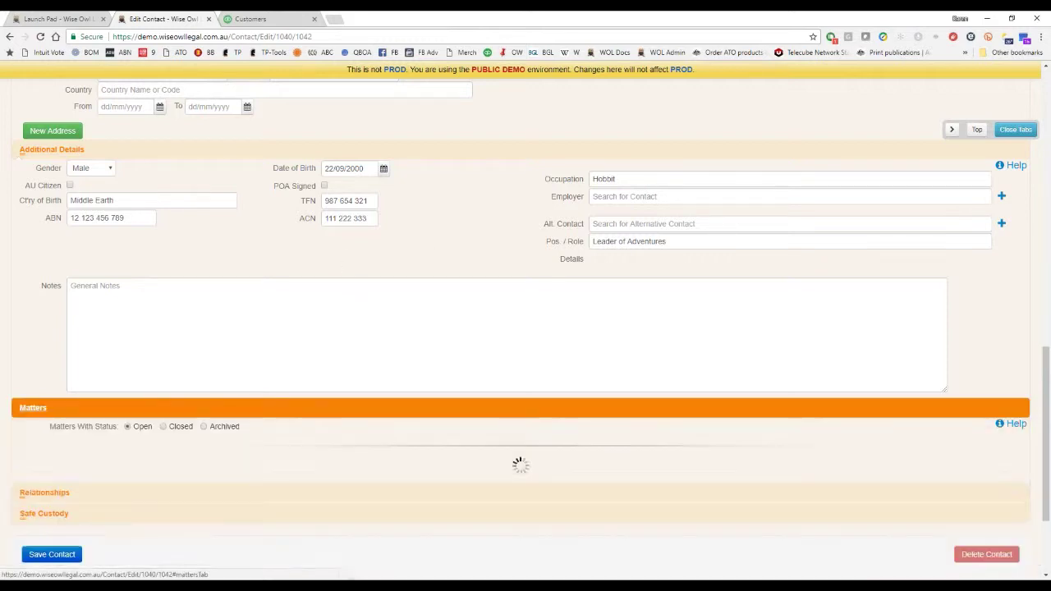
{"action": "scroll", "coordinate": [335, 380], "scroll_direction": "down", "scroll_amount": 3}
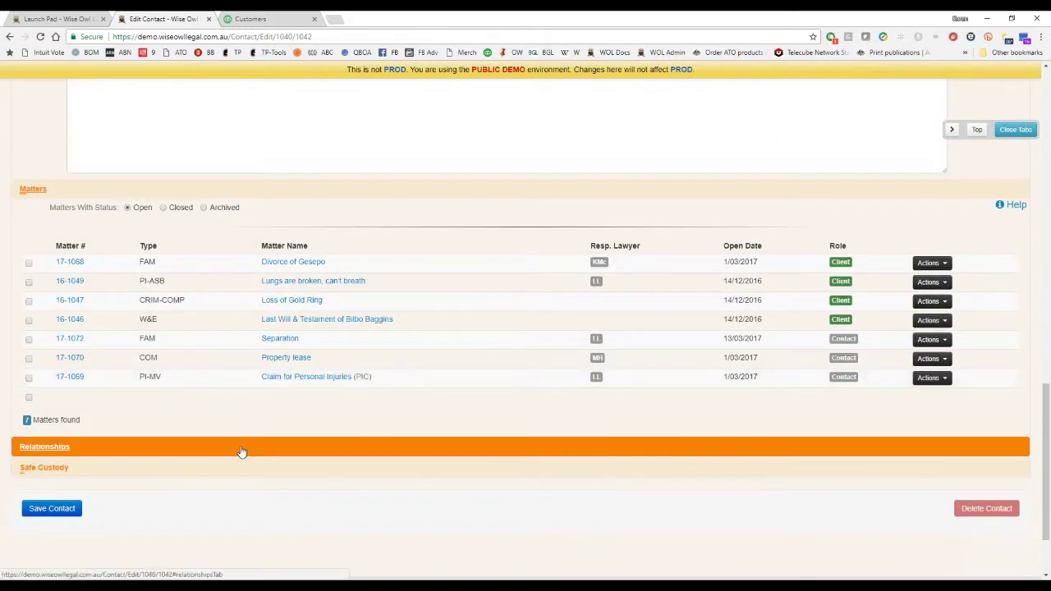
{"action": "left_click", "coordinate": [242, 451]}
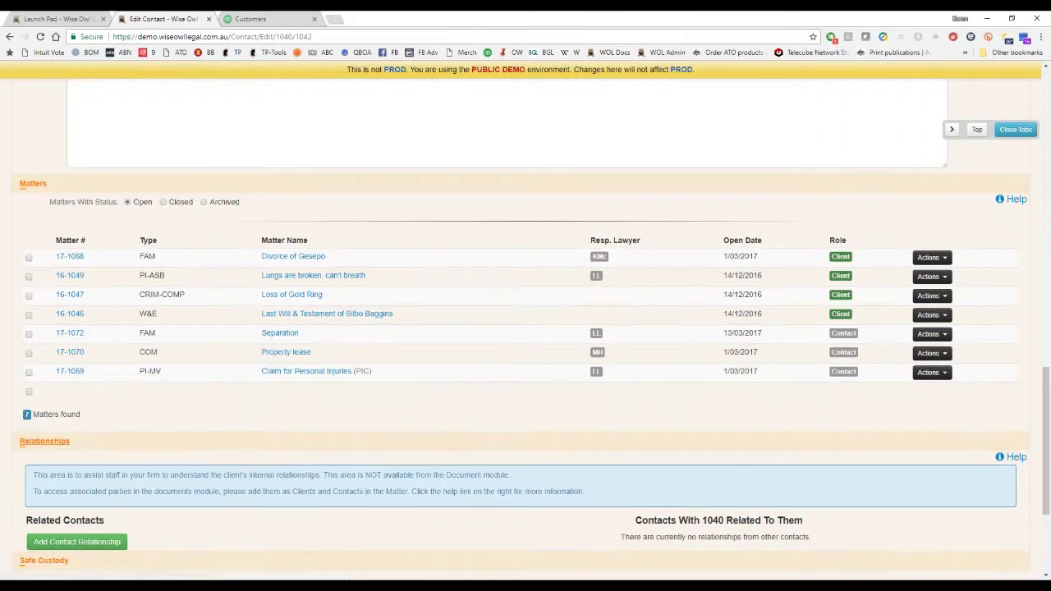
{"action": "scroll", "coordinate": [147, 384], "scroll_direction": "down", "scroll_amount": 2}
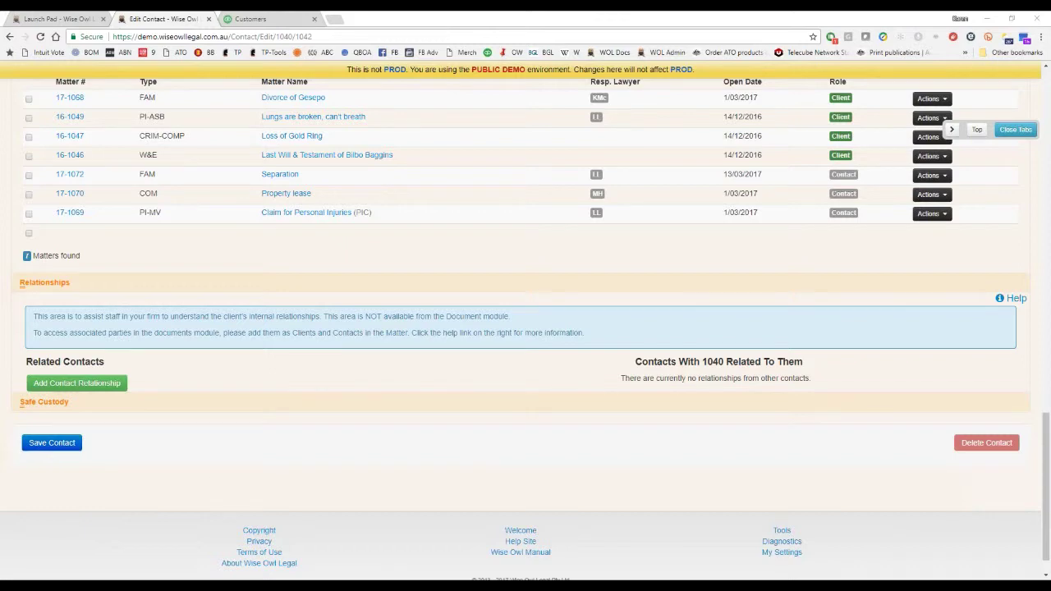
{"action": "scroll", "coordinate": [394, 269], "scroll_direction": "up", "scroll_amount": 20}
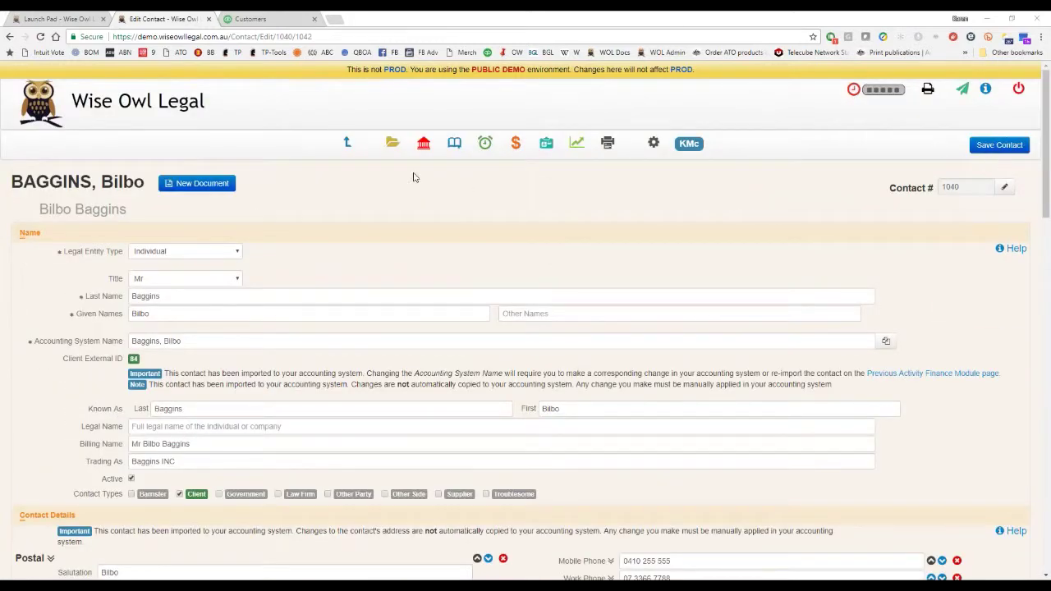
On the Matters page, search matters by the suggested client surname 'baggi'.
{"action": "left_click", "coordinate": [393, 143]}
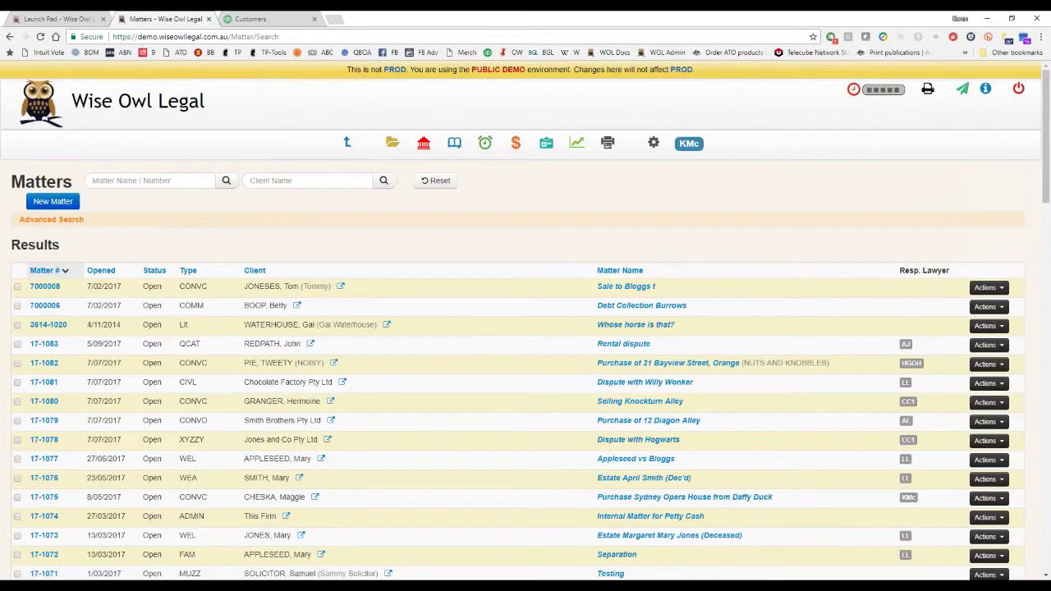
{"action": "left_click", "coordinate": [308, 180]}
{"action": "type", "text": "baggi"}
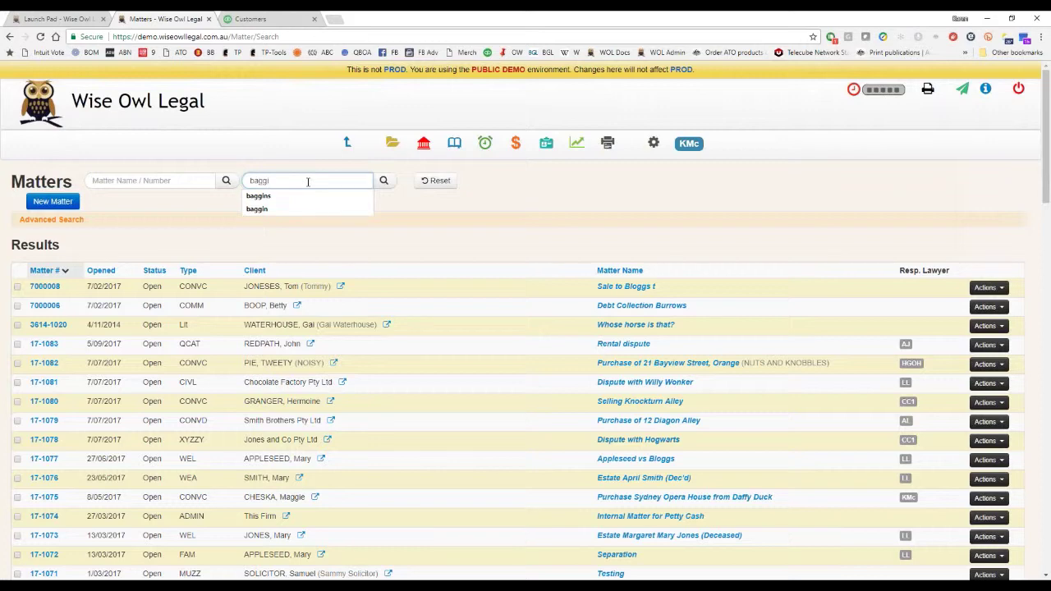
{"action": "key", "text": "Down"}
{"action": "key", "text": "Return"}
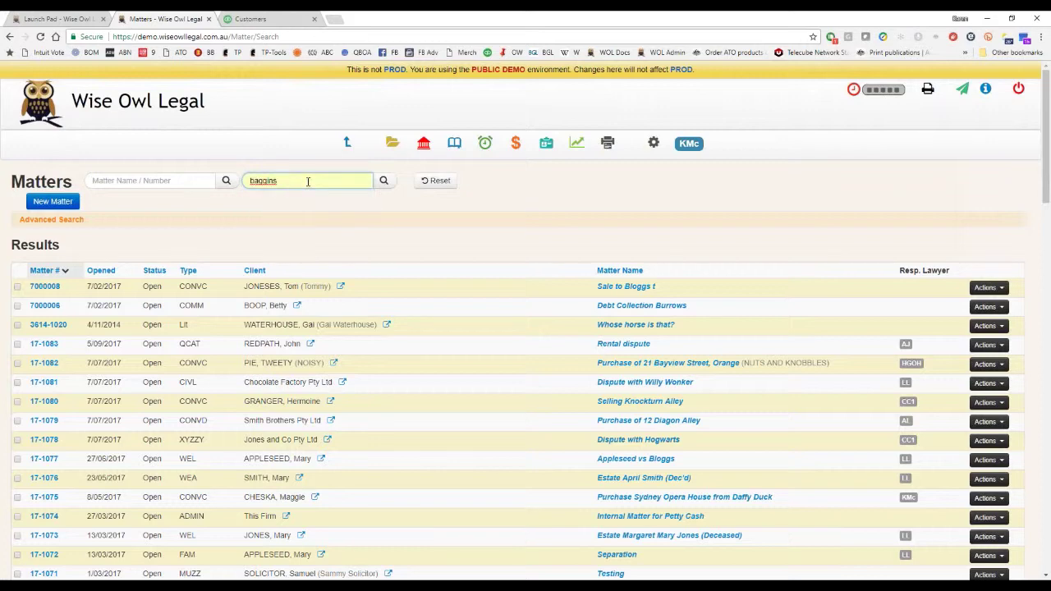
{"action": "left_click", "coordinate": [383, 180]}
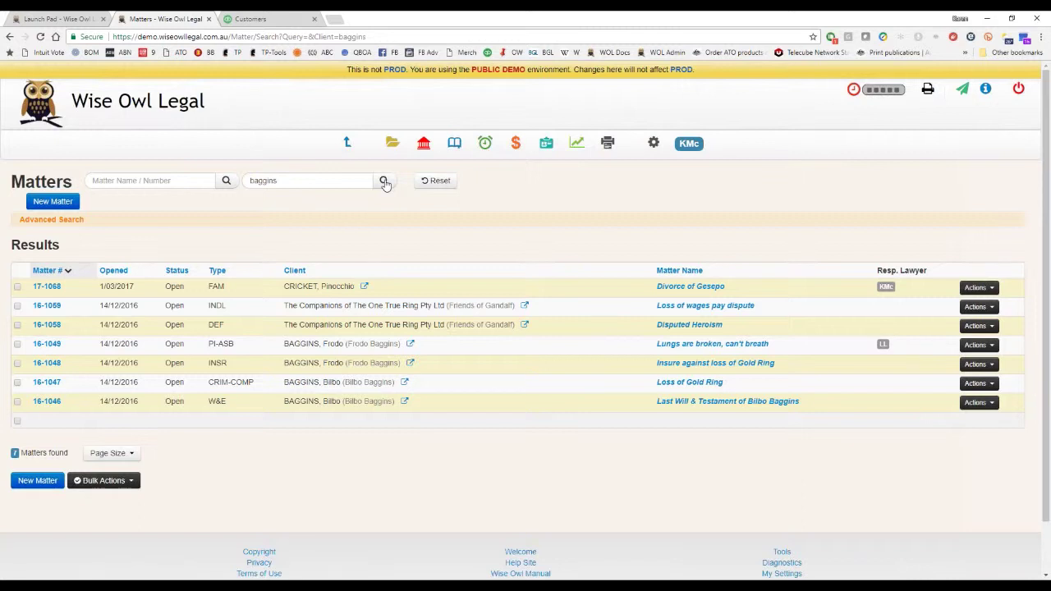
Clear the client filter and search matters by name 'gold ring'.
{"action": "left_click", "coordinate": [159, 179]}
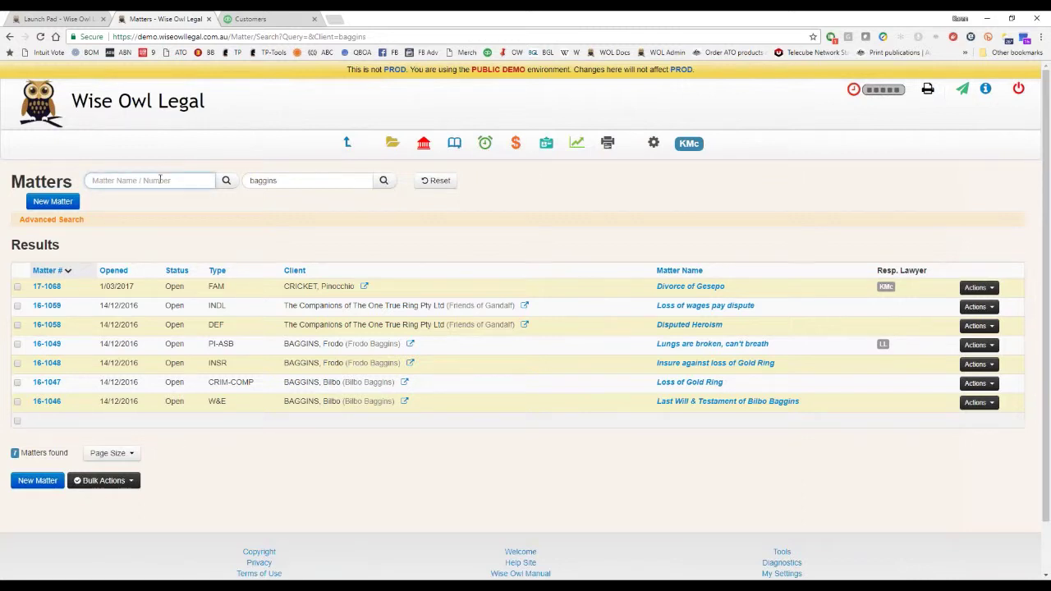
{"action": "double_click", "coordinate": [312, 185]}
{"action": "key", "text": "BackSpace"}
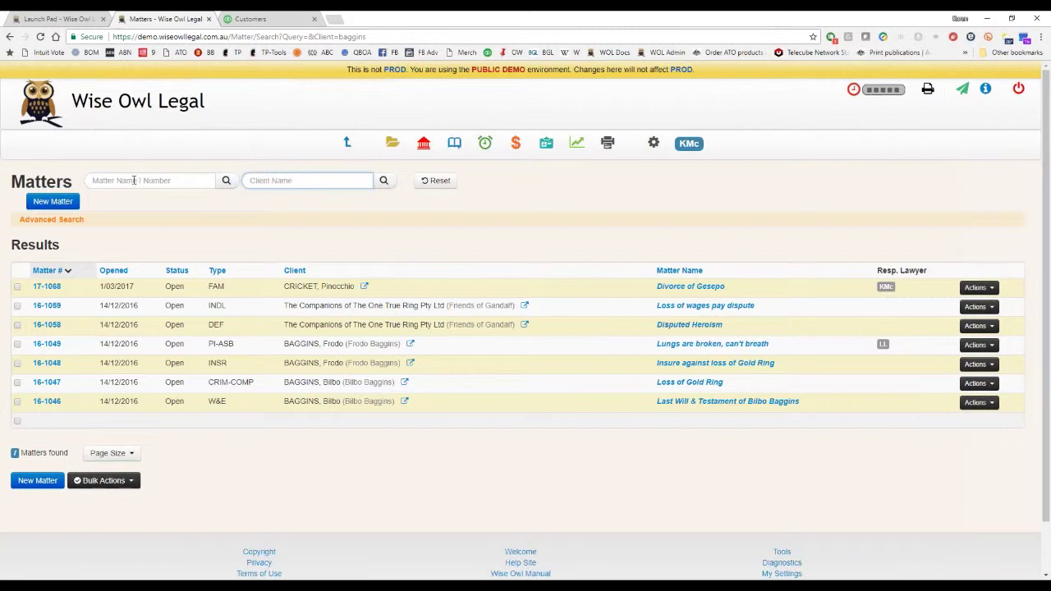
{"action": "left_click", "coordinate": [137, 180]}
{"action": "type", "text": "gold ring"}
{"action": "key", "text": "Return"}
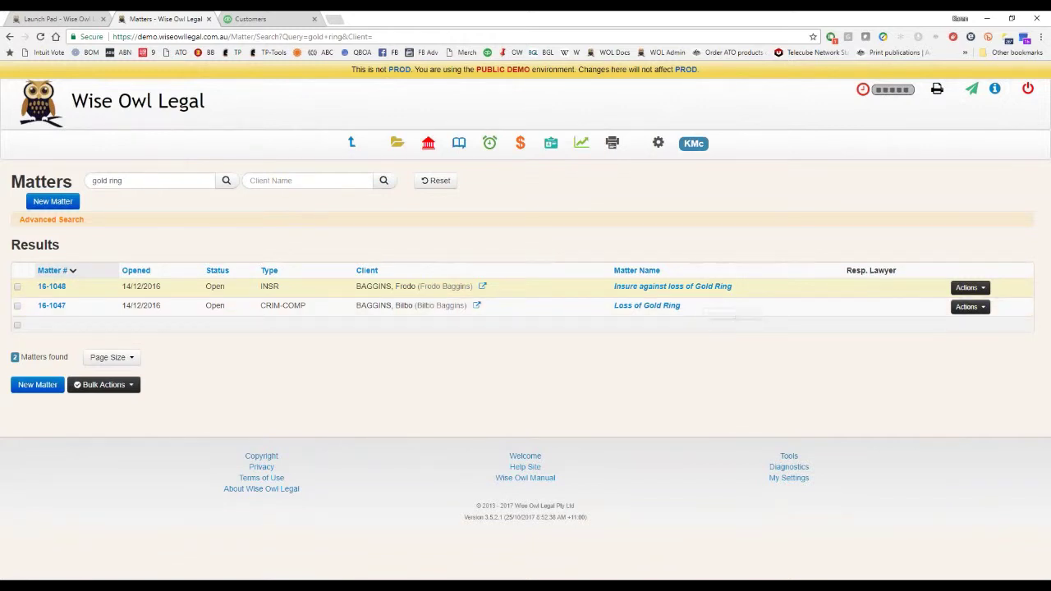
Search matters by client name 'baggins' to list its seven open matters.
{"action": "left_click", "coordinate": [295, 179]}
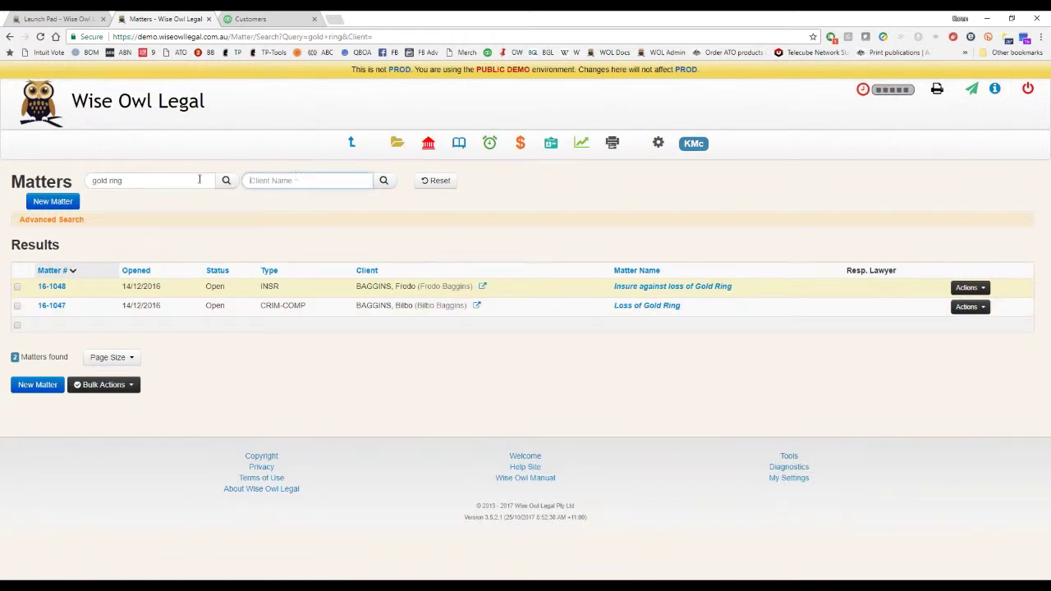
{"action": "left_click", "coordinate": [435, 180]}
{"action": "type", "text": "baggins"}
{"action": "key", "text": "Return"}
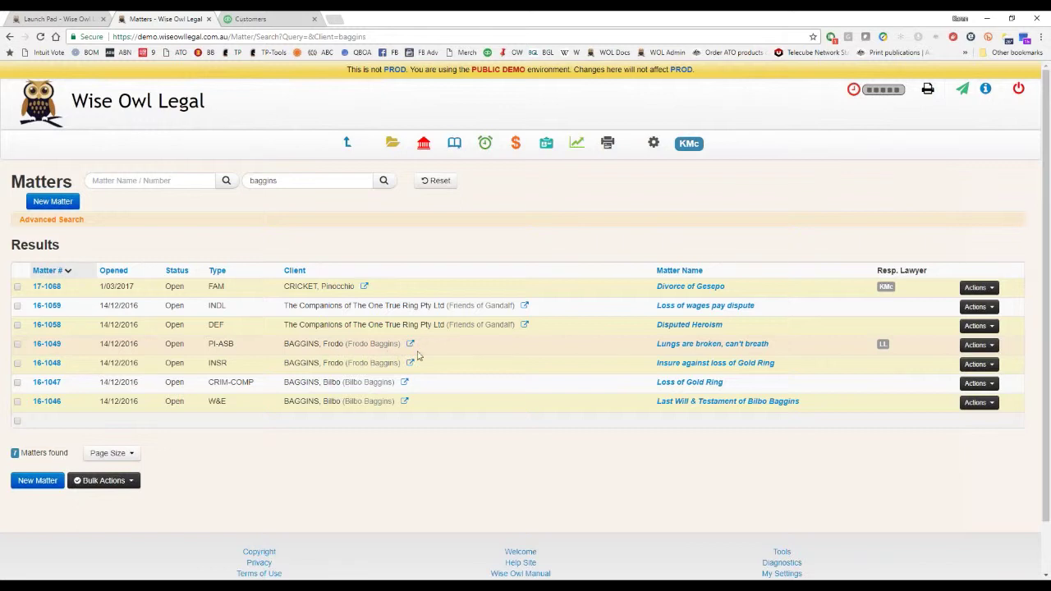
Open matter 16-1046 and keep Yellow Pages as its referral source.
{"action": "left_click", "coordinate": [46, 402]}
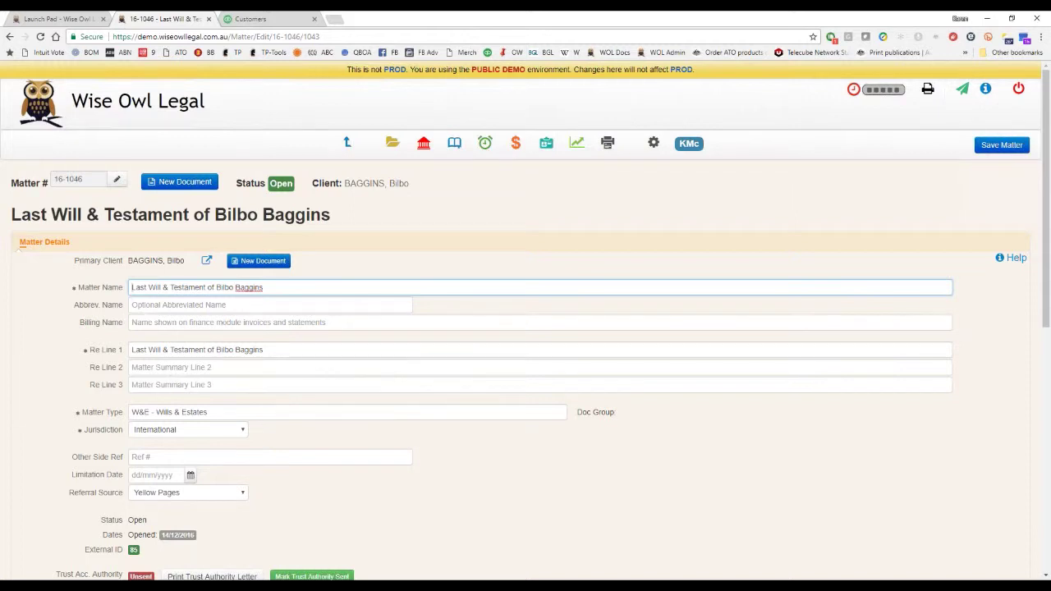
{"action": "scroll", "coordinate": [264, 349], "scroll_direction": "down", "scroll_amount": 2}
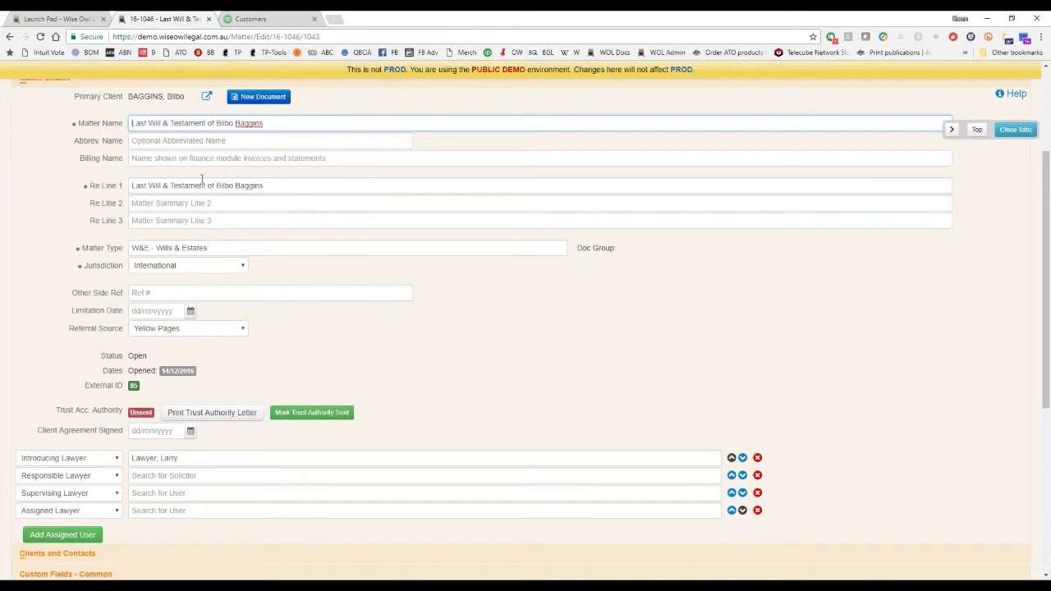
{"action": "left_click", "coordinate": [234, 141]}
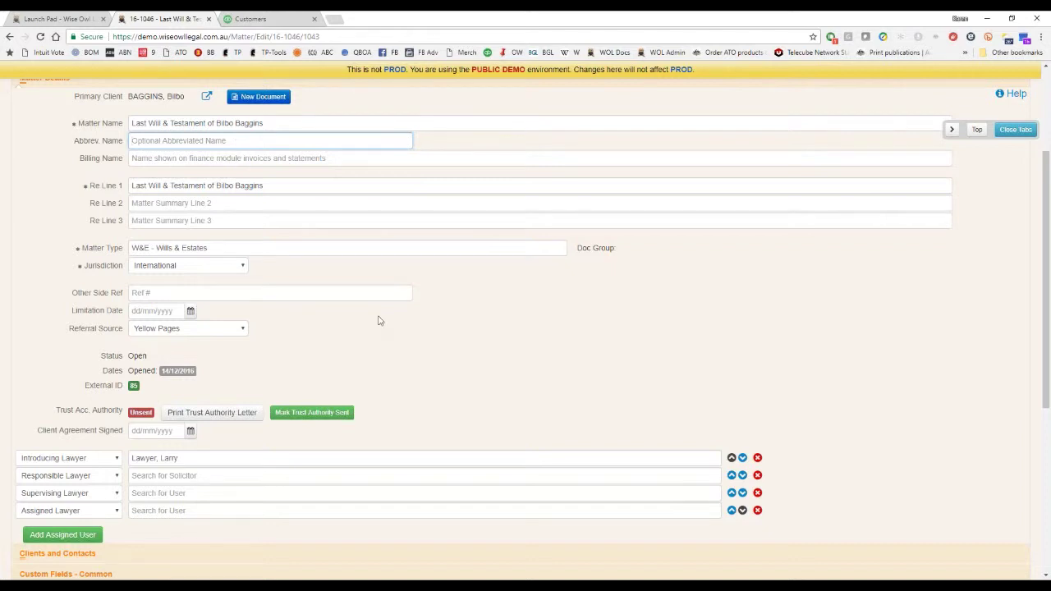
{"action": "left_click", "coordinate": [222, 329]}
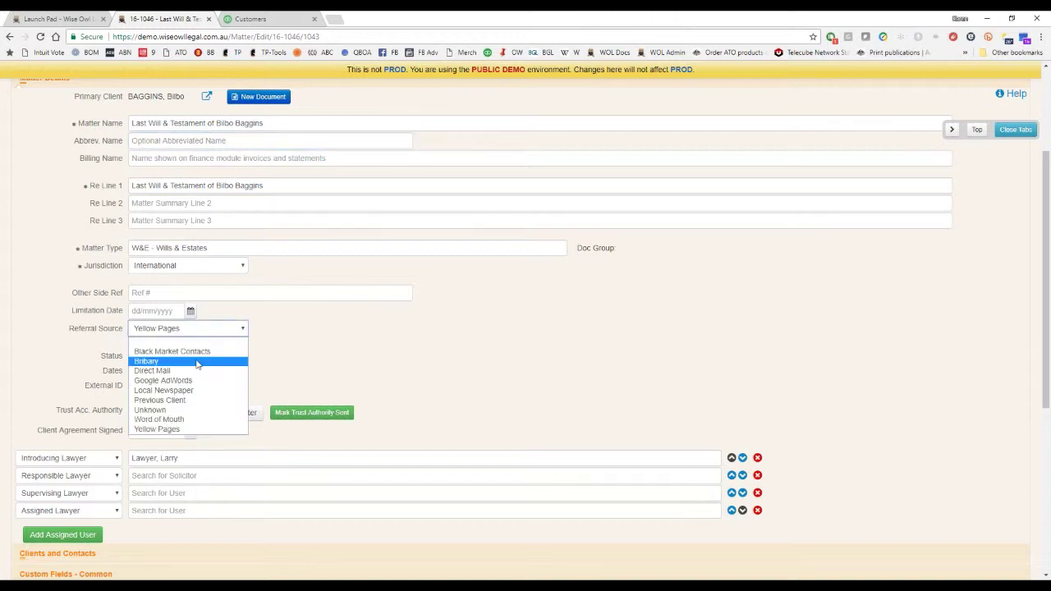
{"action": "left_click", "coordinate": [209, 332]}
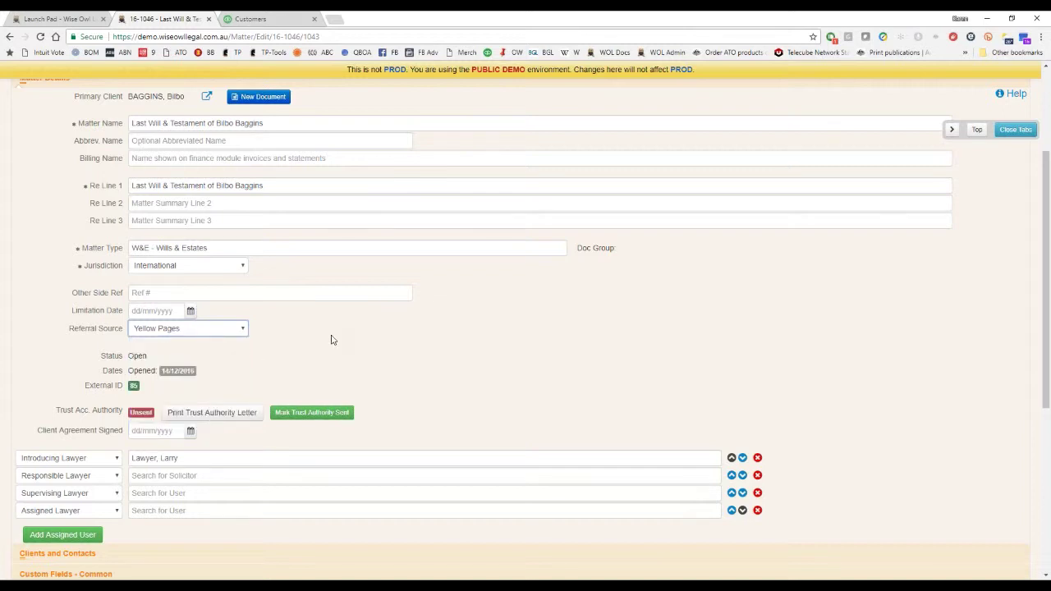
{"action": "scroll", "coordinate": [331, 337], "scroll_direction": "down", "scroll_amount": 2}
Pick the responsible lawyer for matter 16-1046 from the user suggestions.
{"action": "left_click", "coordinate": [258, 310]}
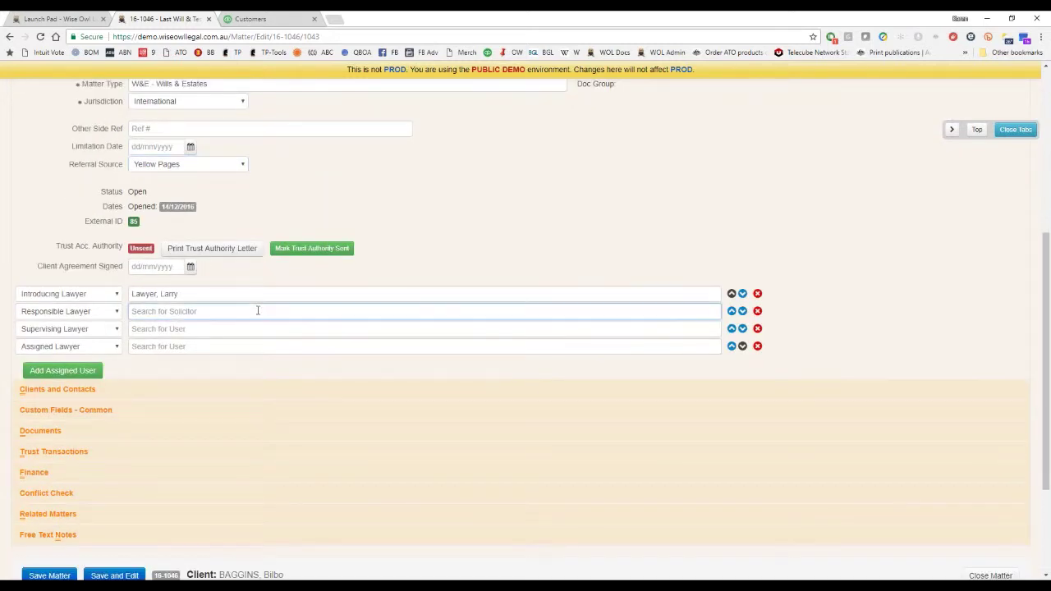
{"action": "type", "text": "Andrea"}
{"action": "key", "text": "Down"}
{"action": "key", "text": "Down"}
{"action": "key", "text": "Down"}
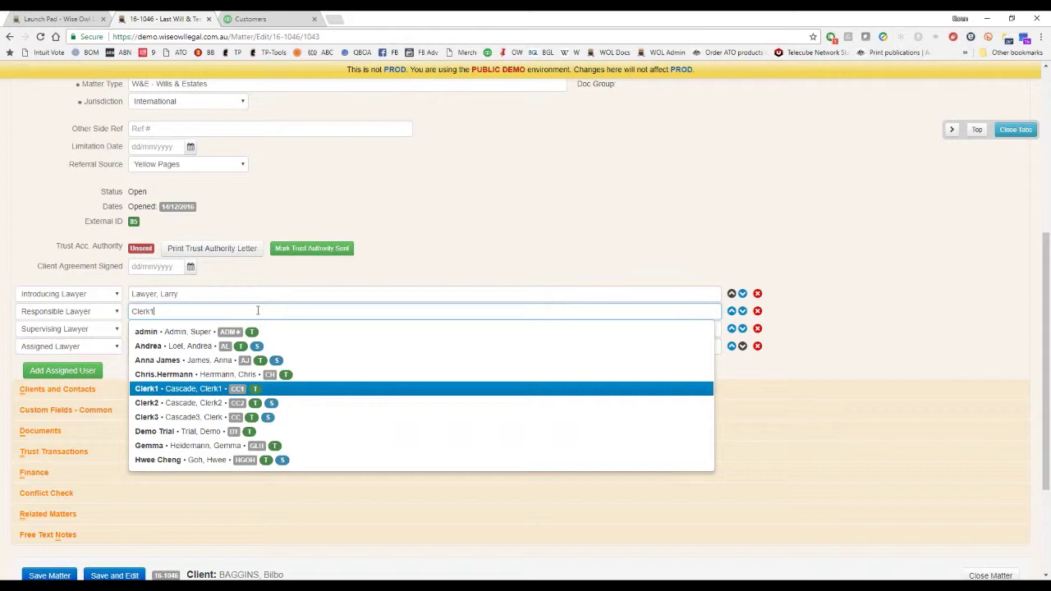
{"action": "key", "text": "Up"}
{"action": "key", "text": "Return"}
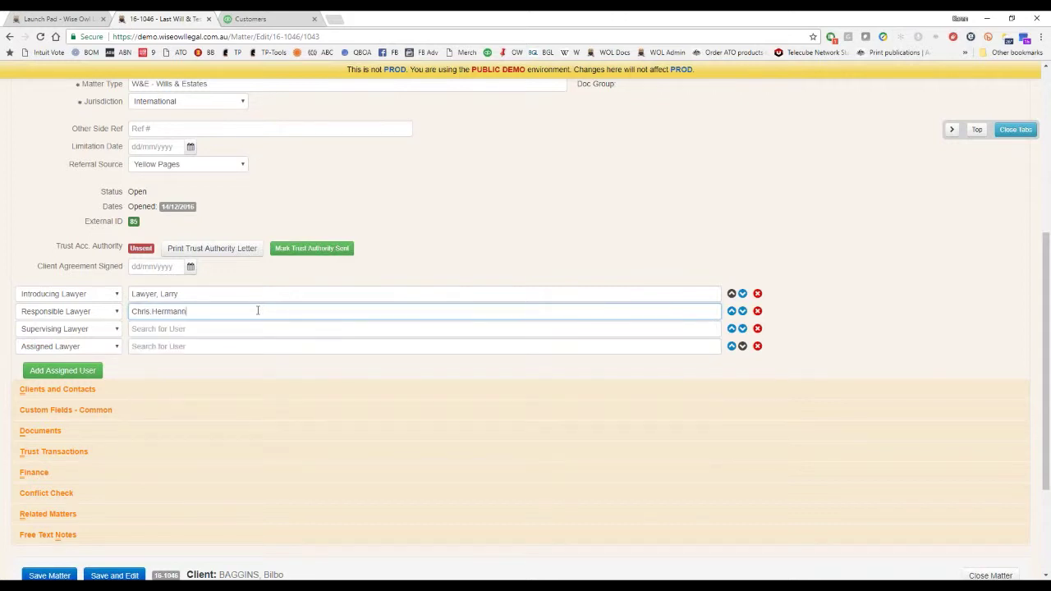
Fill in the supervising lawyer from the 'la' suggestions.
{"action": "left_click", "coordinate": [219, 325]}
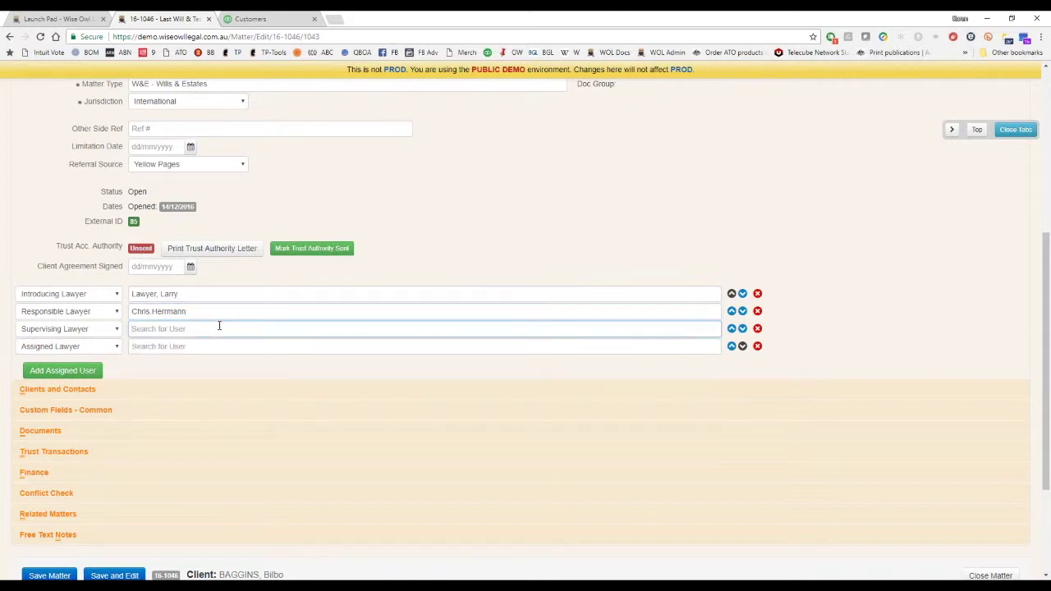
{"action": "type", "text": "la"}
{"action": "key", "text": "Return"}
{"action": "type", "text": "arry Lawyera"}
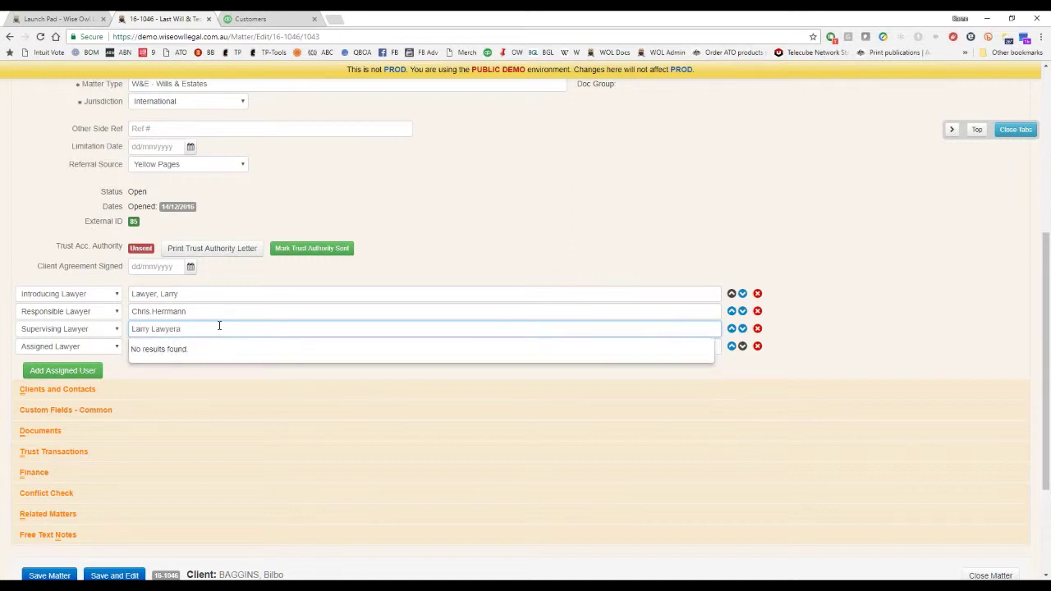
{"action": "key", "text": "BackSpace"}
{"action": "key", "text": "Return"}
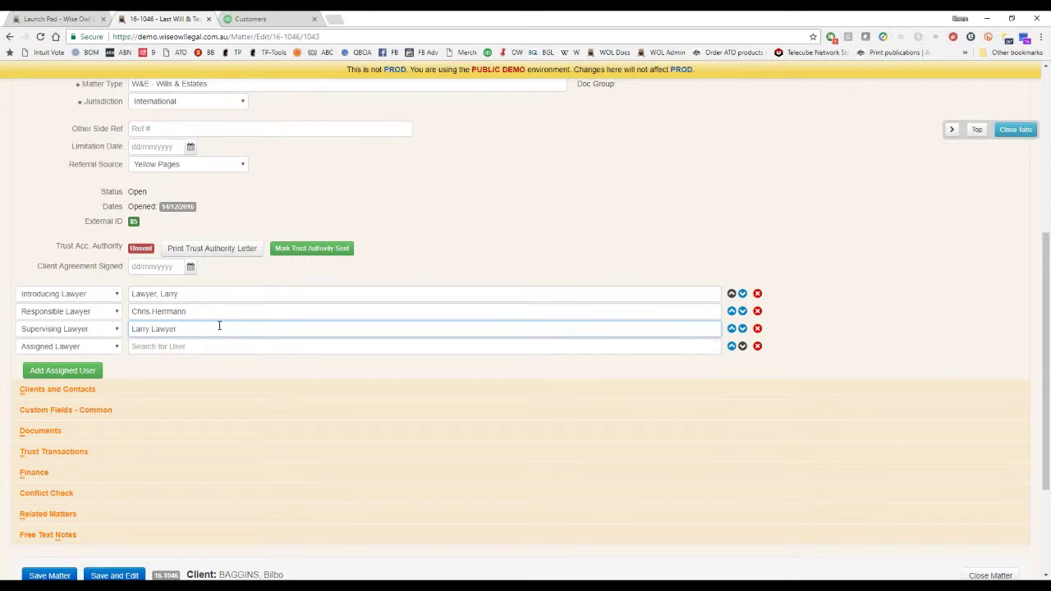
Set the assigned lawyer to the 'admin' user and expand Clients and Contacts.
{"action": "left_click", "coordinate": [215, 345]}
{"action": "type", "text": "admin"}
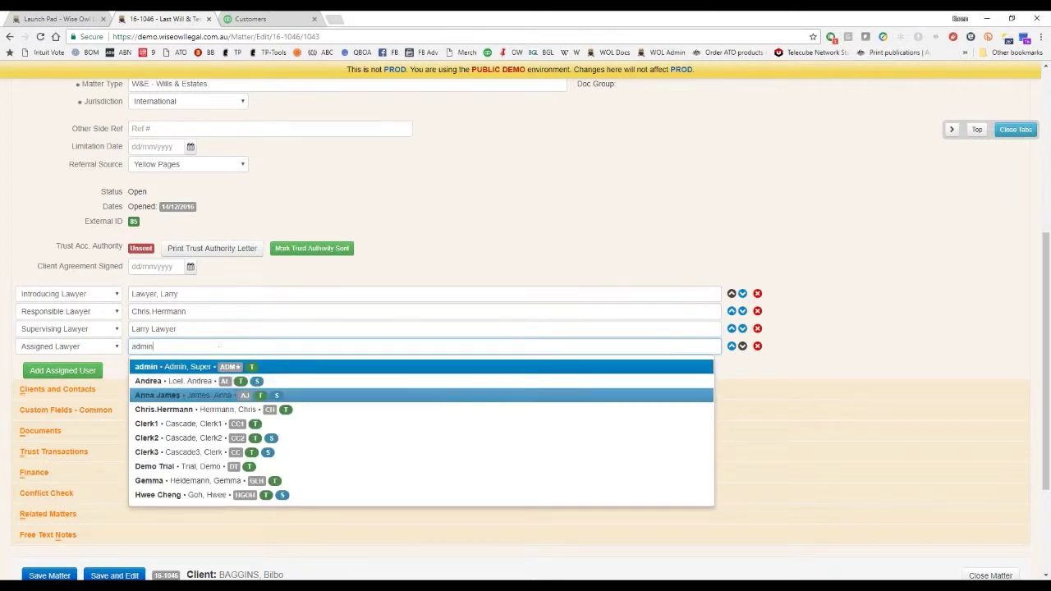
{"action": "left_click", "coordinate": [264, 383]}
{"action": "scroll", "coordinate": [134, 375], "scroll_direction": "down", "scroll_amount": 3}
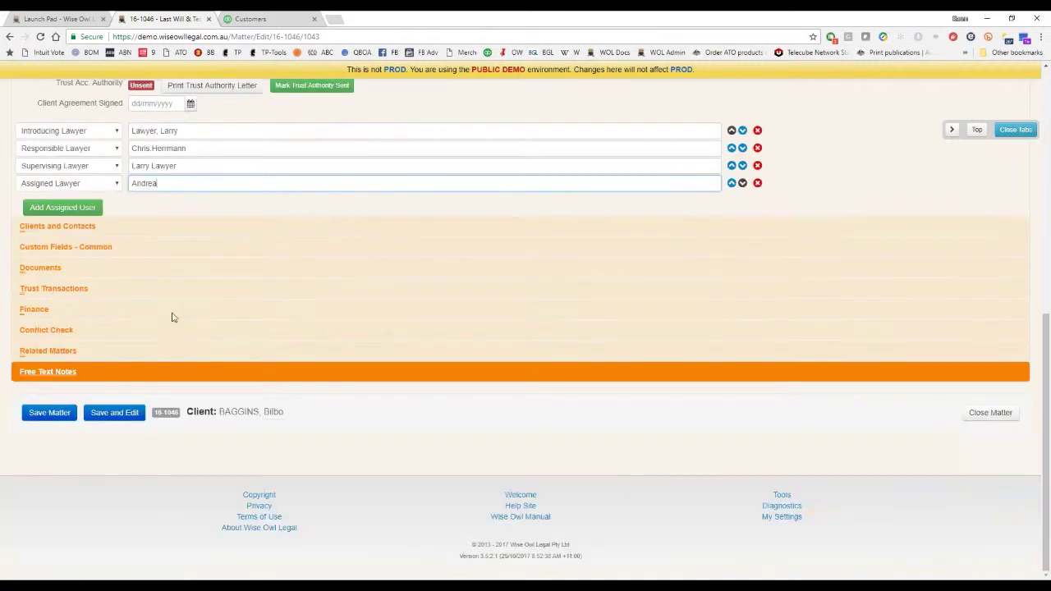
{"action": "left_click", "coordinate": [148, 230]}
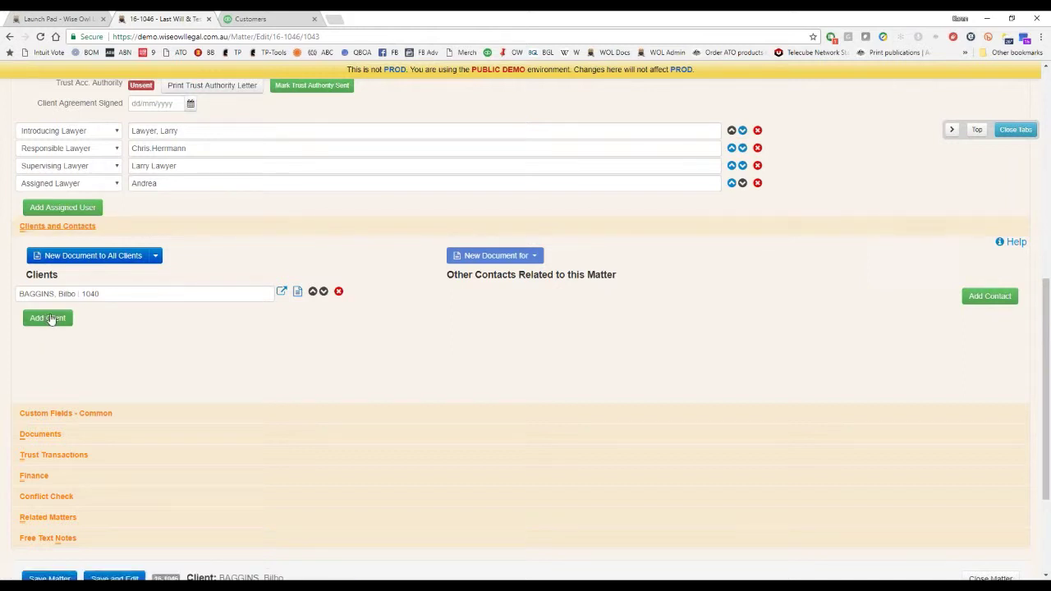
Expand the matter's Custom Fields, Documents and Trust Transactions sections.
{"action": "left_click", "coordinate": [166, 418]}
{"action": "scroll", "coordinate": [398, 408], "scroll_direction": "down", "scroll_amount": 3}
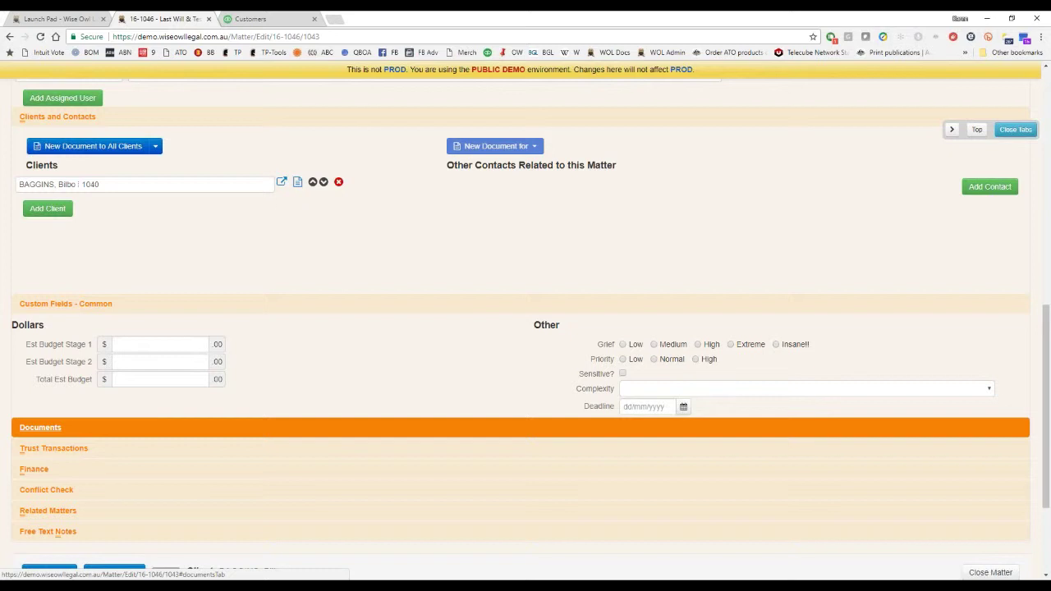
{"action": "left_click", "coordinate": [337, 439]}
{"action": "scroll", "coordinate": [513, 403], "scroll_direction": "down", "scroll_amount": 2}
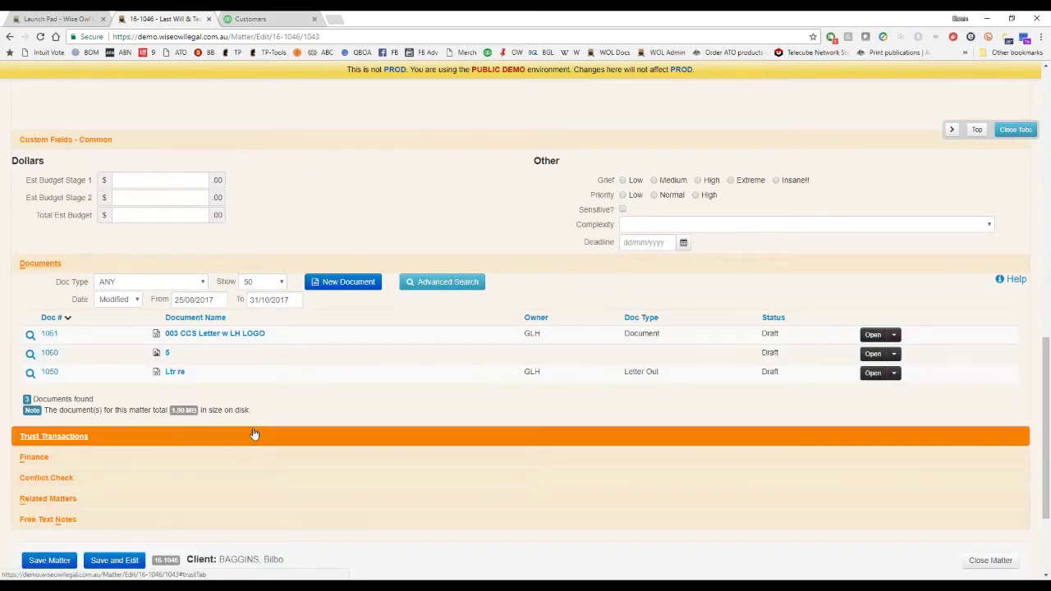
{"action": "left_click", "coordinate": [255, 434]}
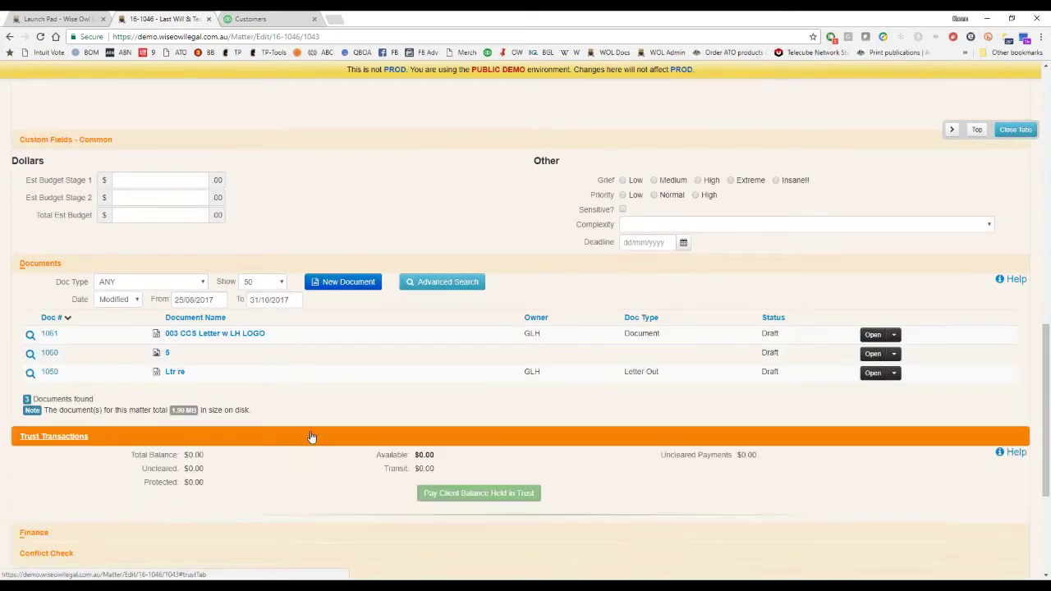
{"action": "scroll", "coordinate": [312, 466], "scroll_direction": "down", "scroll_amount": 2}
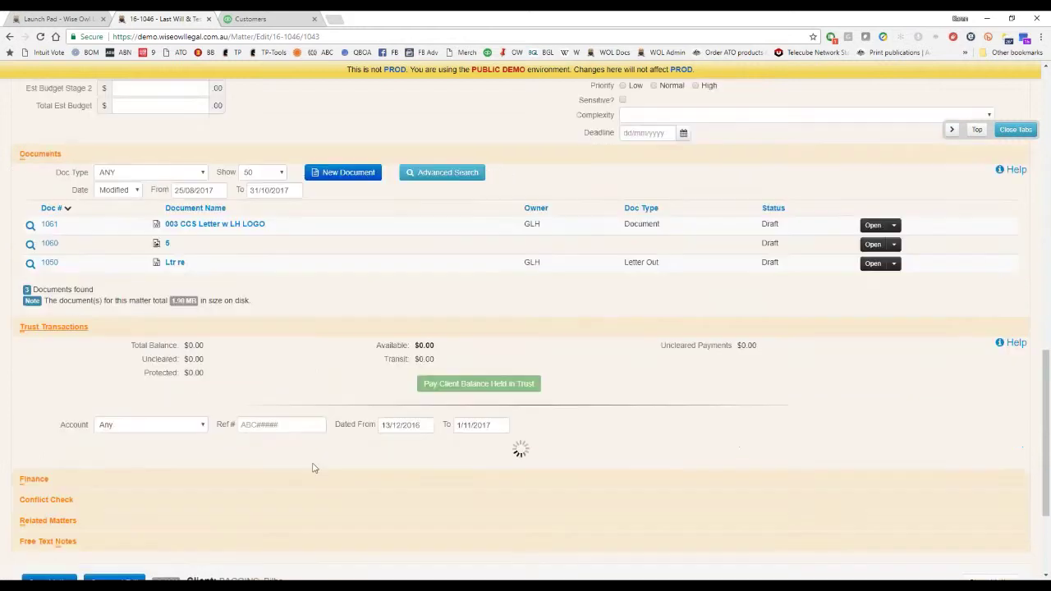
Expand the Finance section, then collapse all sections with Close Tabs.
{"action": "left_click", "coordinate": [493, 472]}
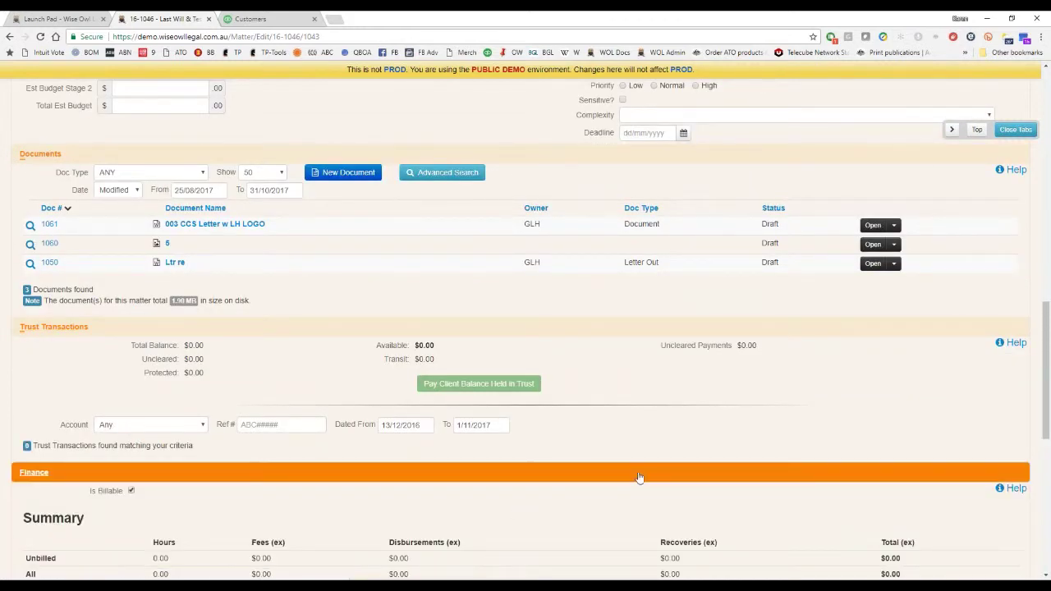
{"action": "scroll", "coordinate": [632, 479], "scroll_direction": "down", "scroll_amount": 3}
{"action": "scroll", "coordinate": [636, 472], "scroll_direction": "up", "scroll_amount": 6}
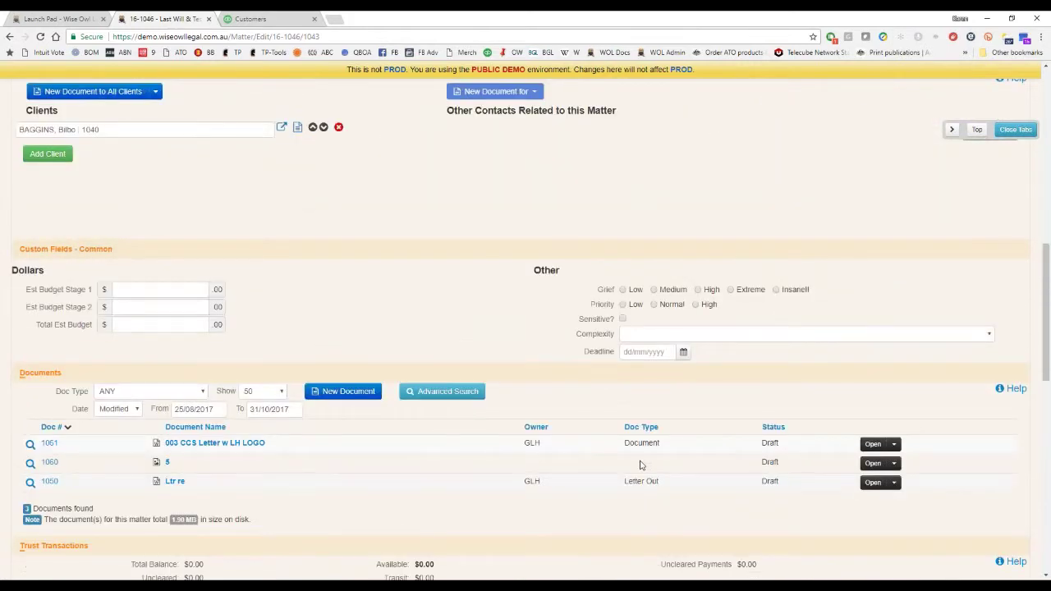
{"action": "scroll", "coordinate": [640, 465], "scroll_direction": "up", "scroll_amount": 10}
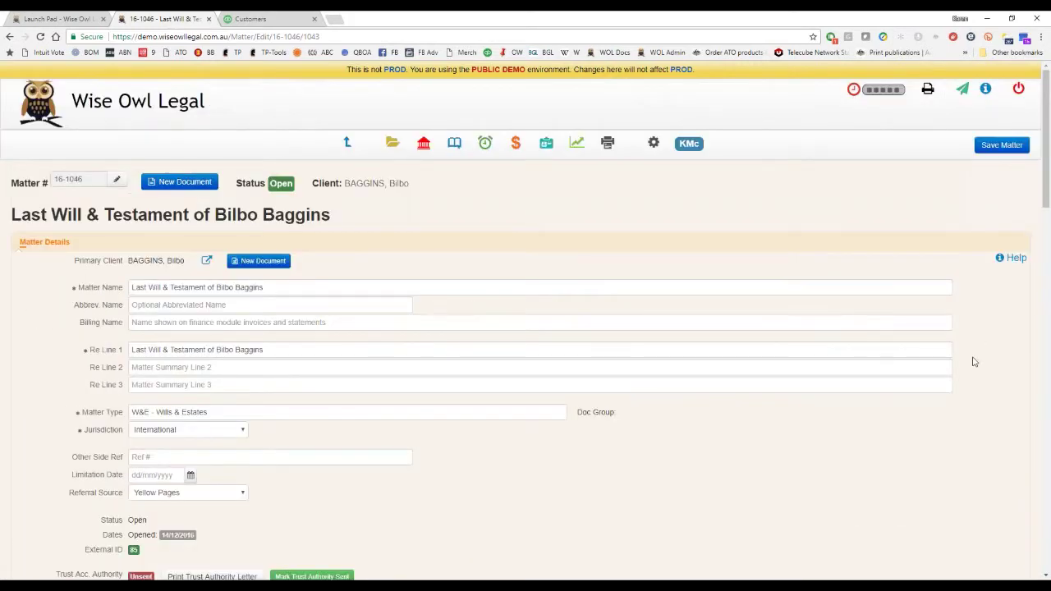
{"action": "scroll", "coordinate": [973, 364], "scroll_direction": "down", "scroll_amount": 3}
{"action": "scroll", "coordinate": [969, 410], "scroll_direction": "up", "scroll_amount": 3}
{"action": "scroll", "coordinate": [892, 413], "scroll_direction": "down", "scroll_amount": 3}
{"action": "left_click", "coordinate": [1014, 131]}
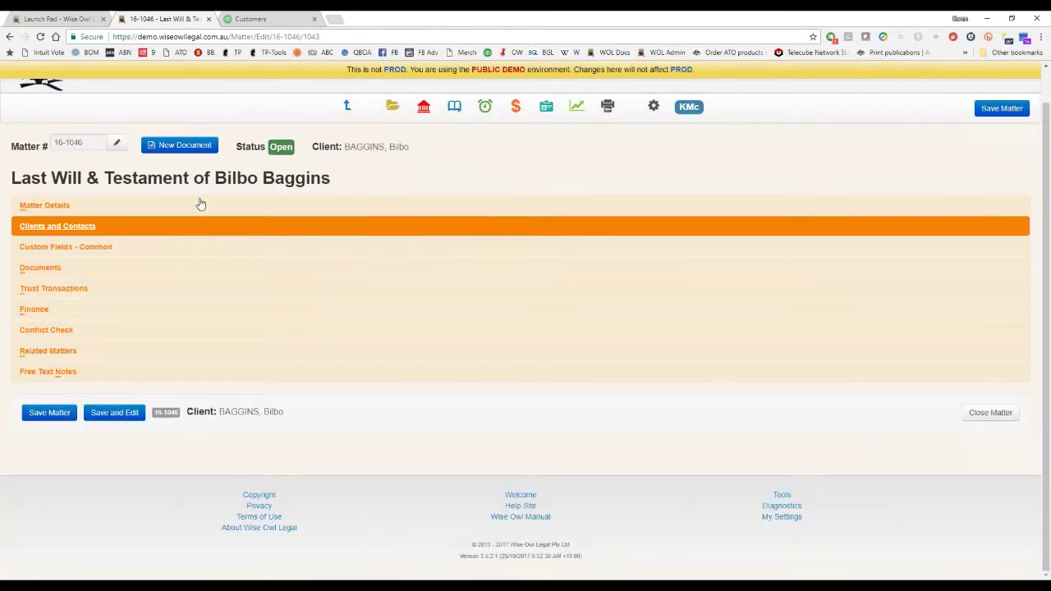
{"action": "left_click", "coordinate": [392, 106]}
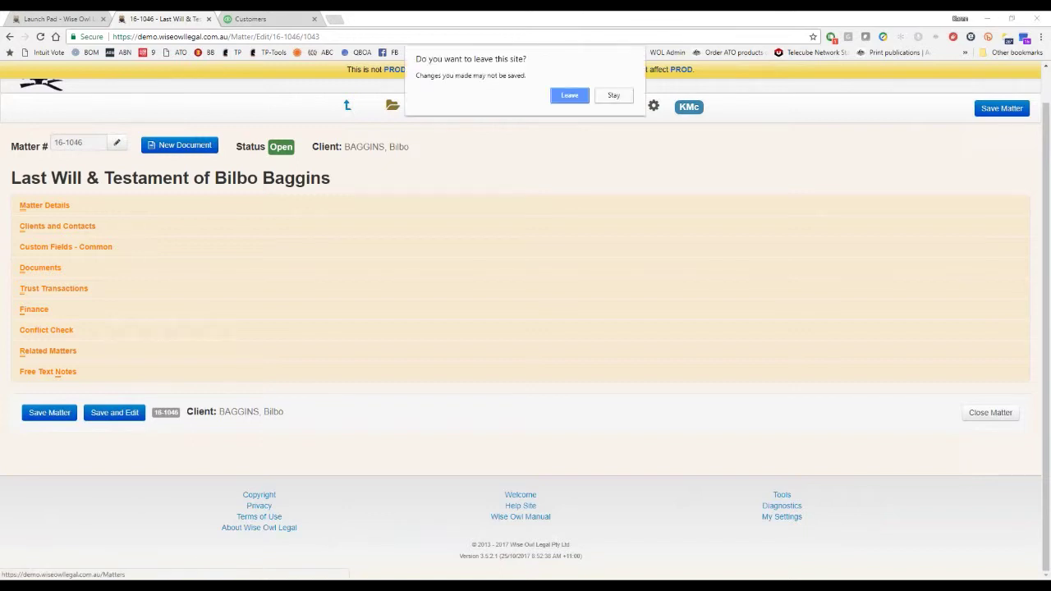
{"action": "left_click", "coordinate": [570, 96]}
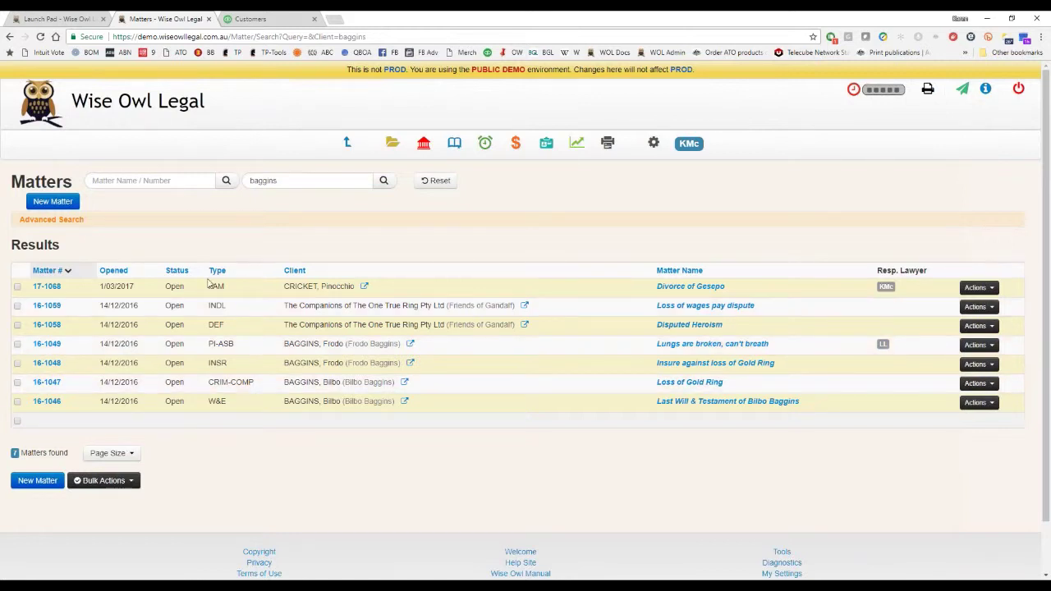
{"action": "left_click", "coordinate": [47, 287]}
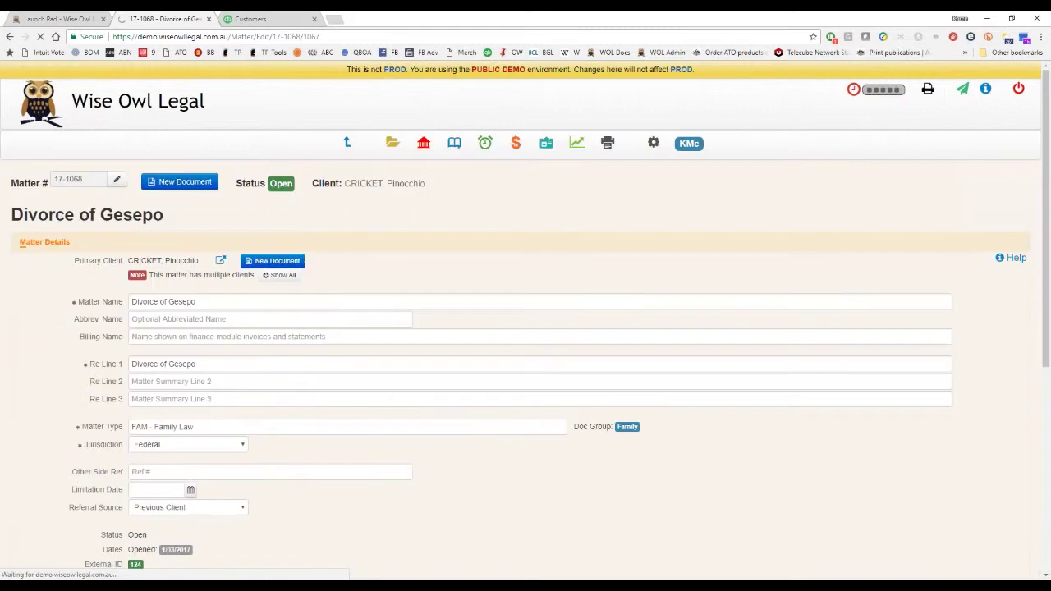
{"action": "left_click", "coordinate": [44, 241]}
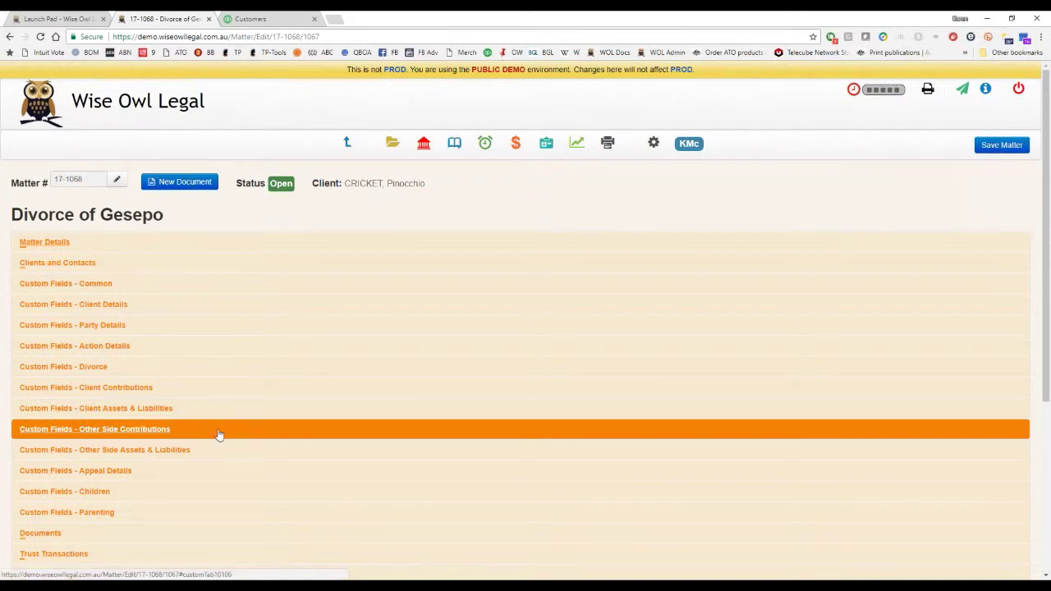
{"action": "scroll", "coordinate": [218, 435], "scroll_direction": "down", "scroll_amount": 2}
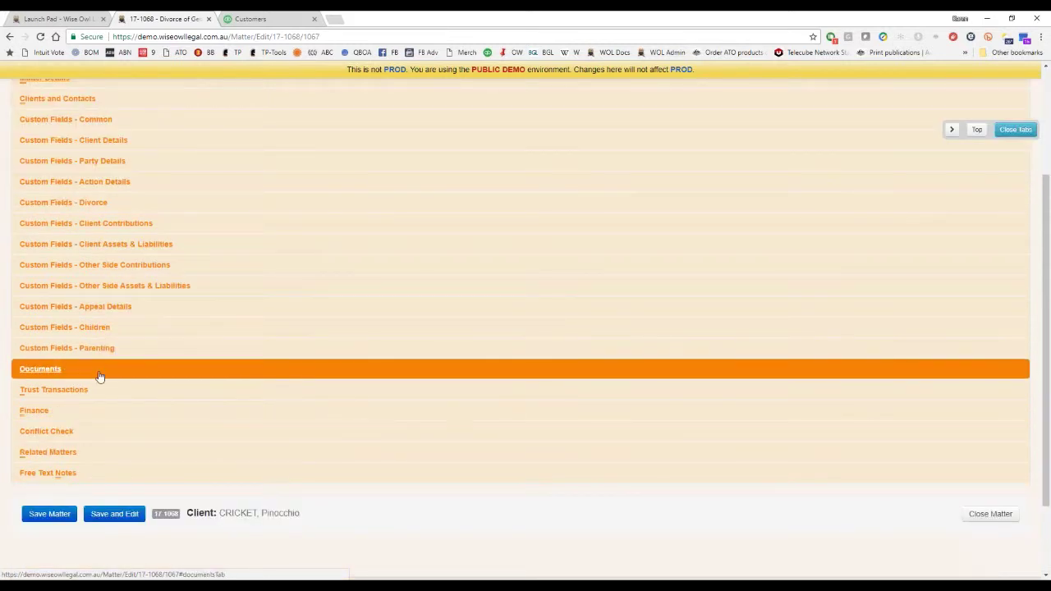
{"action": "left_click", "coordinate": [134, 394]}
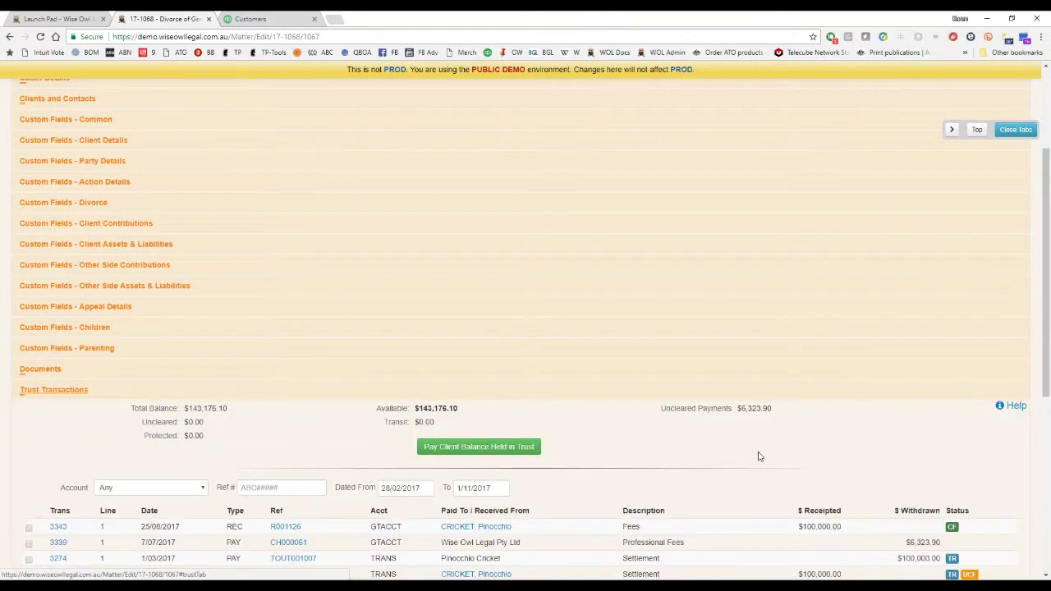
{"action": "scroll", "coordinate": [759, 456], "scroll_direction": "down", "scroll_amount": 2}
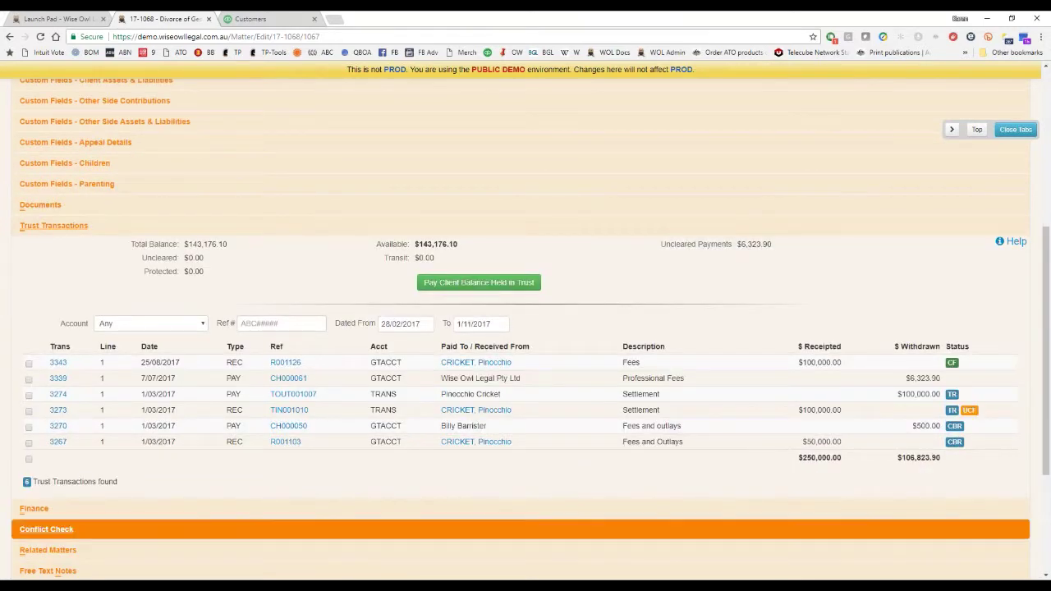
{"action": "left_click", "coordinate": [287, 514]}
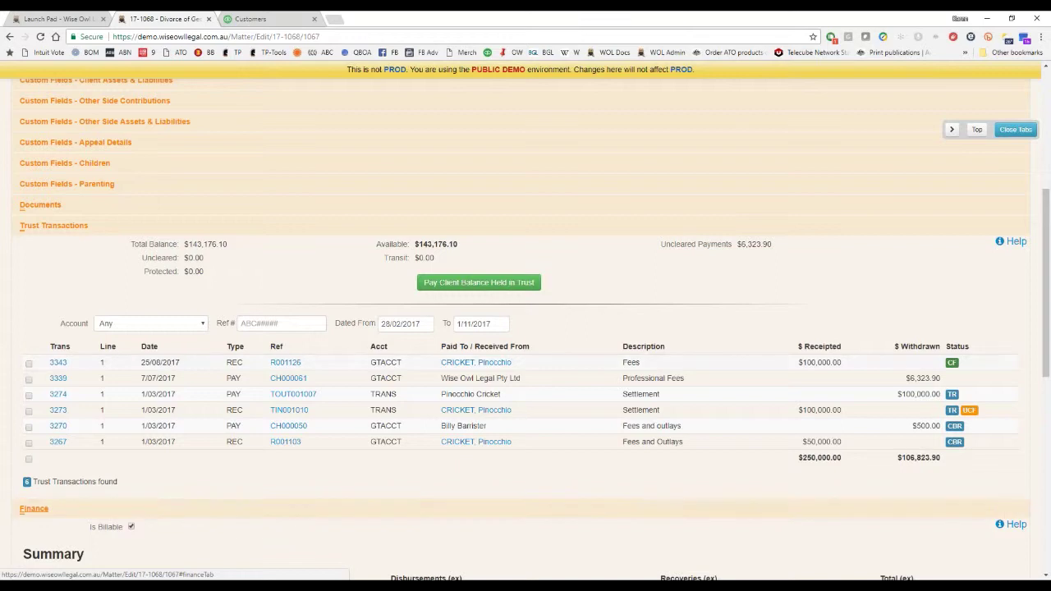
{"action": "scroll", "coordinate": [413, 403], "scroll_direction": "down", "scroll_amount": 1}
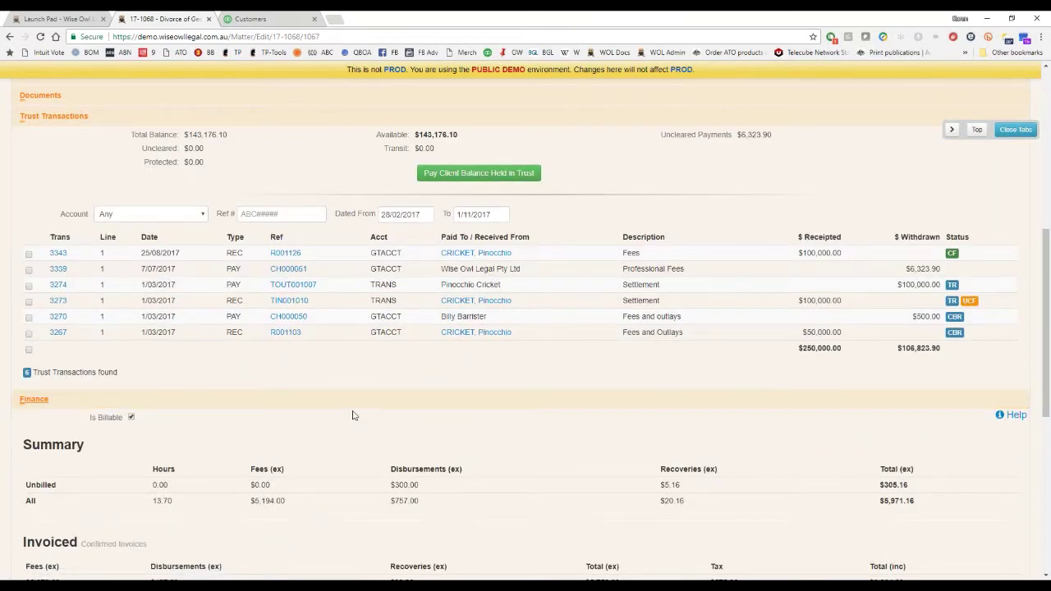
{"action": "scroll", "coordinate": [353, 417], "scroll_direction": "down", "scroll_amount": 1}
{"action": "scroll", "coordinate": [350, 415], "scroll_direction": "down", "scroll_amount": 1}
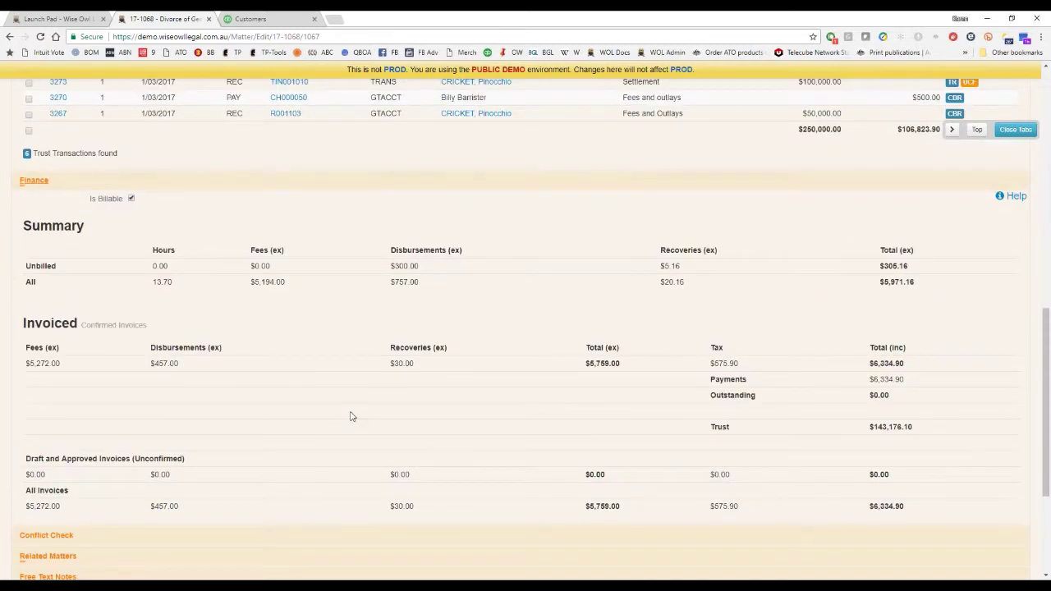
{"action": "scroll", "coordinate": [350, 416], "scroll_direction": "up", "scroll_amount": 8}
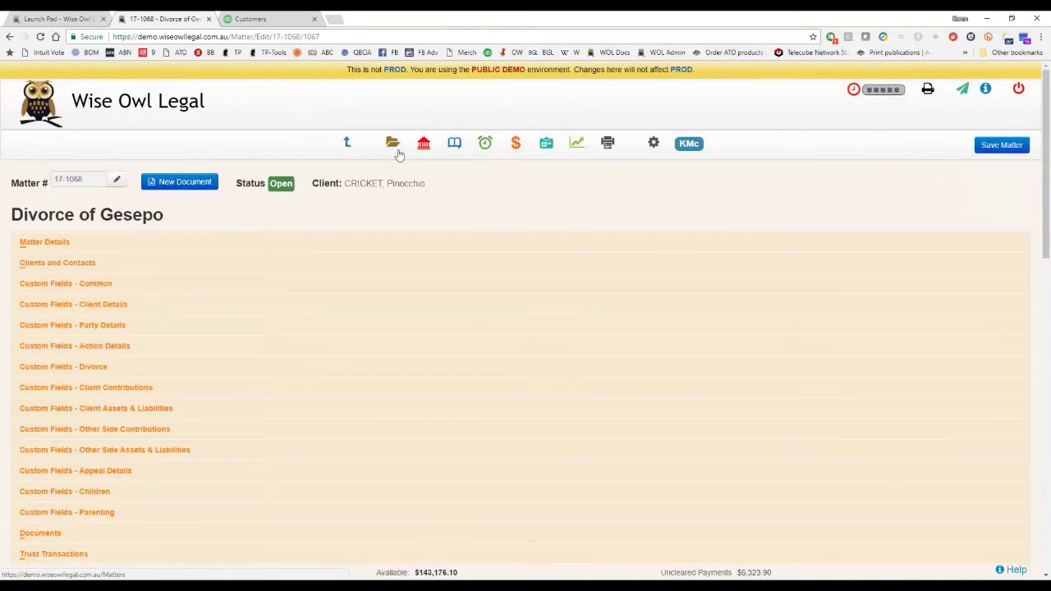
Open the Trust Register, set the start date to 02/08/2016, and sort by Ref.
{"action": "left_click", "coordinate": [425, 144]}
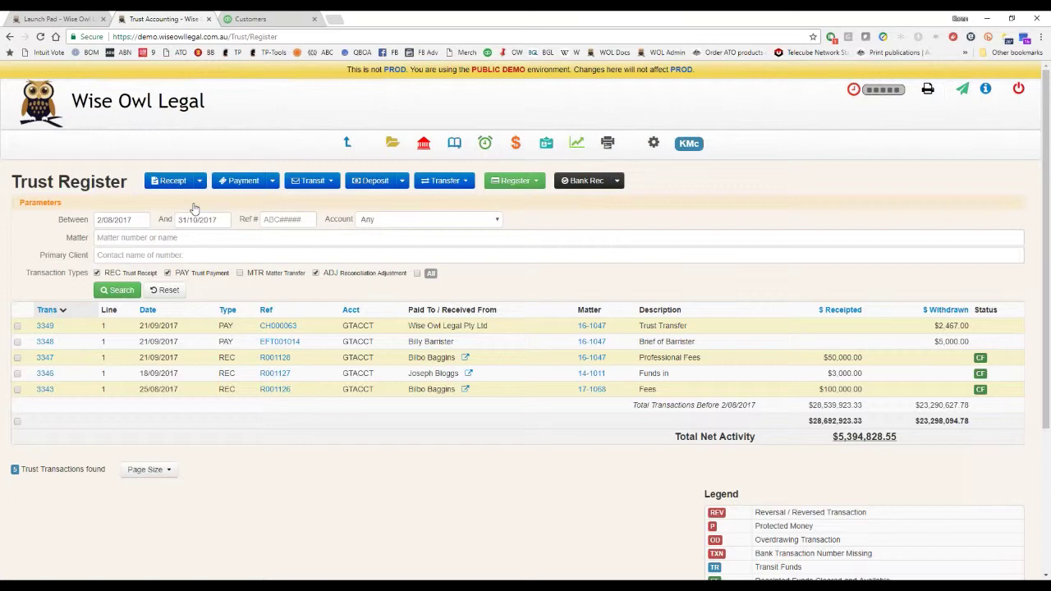
{"action": "left_click", "coordinate": [148, 218]}
{"action": "key", "text": "BackSpace"}
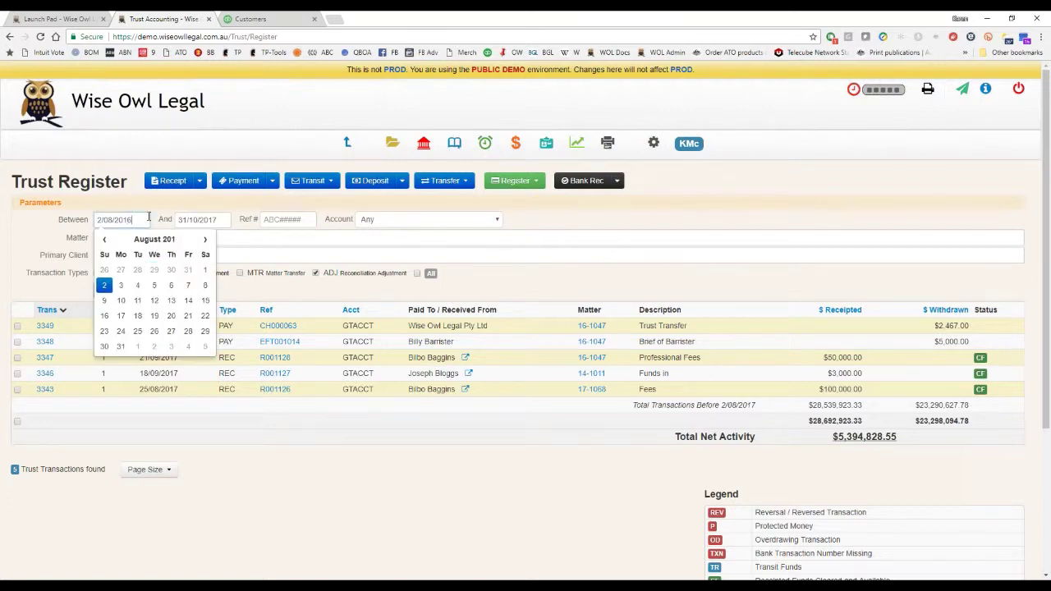
{"action": "type", "text": "6"}
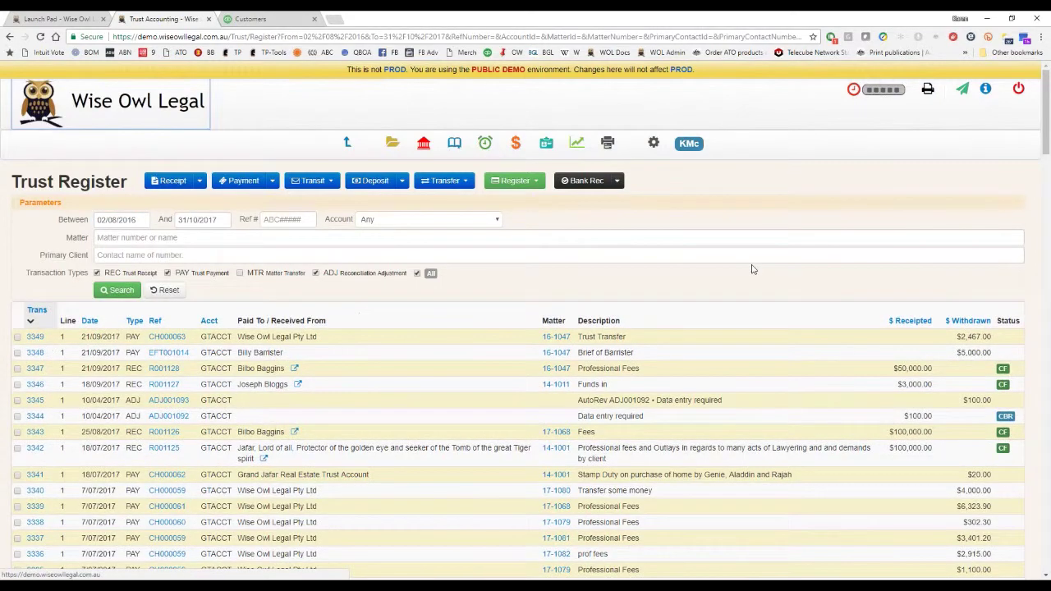
{"action": "scroll", "coordinate": [657, 275], "scroll_direction": "down", "scroll_amount": 2}
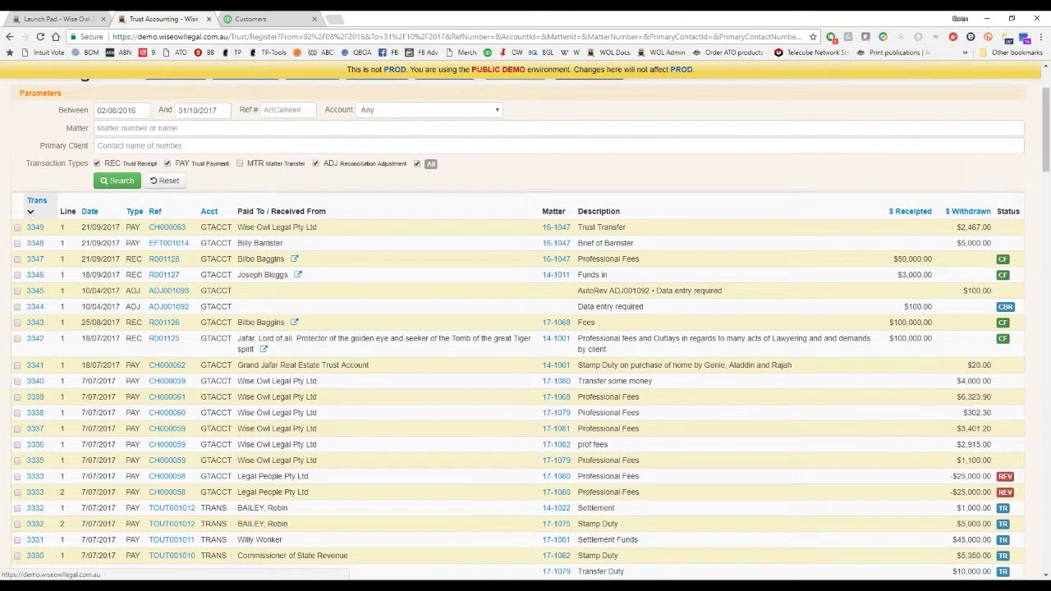
{"action": "left_click", "coordinate": [155, 211]}
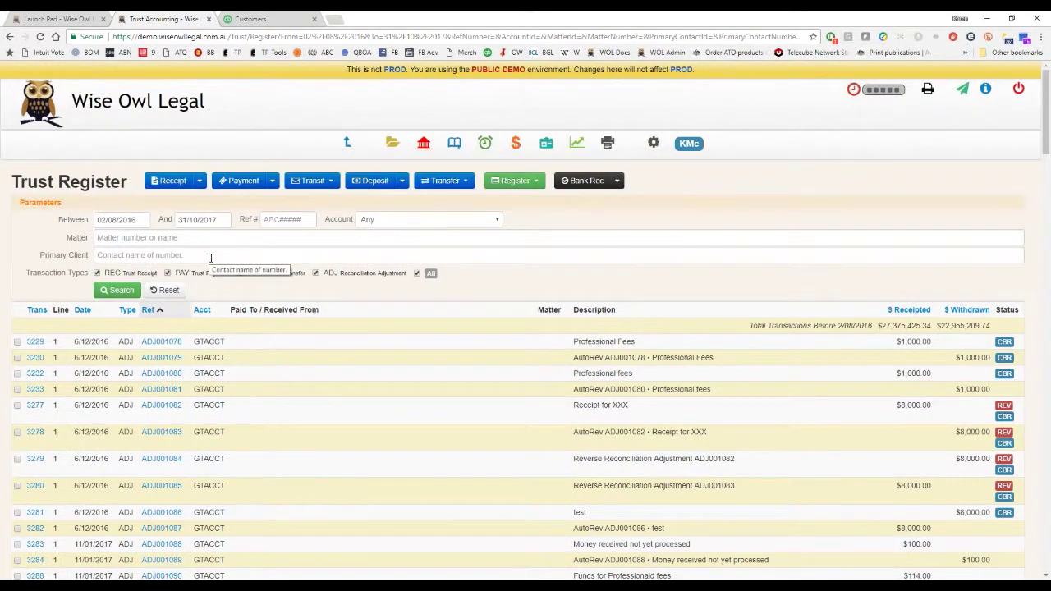
Untick PAY, ADJ and All to search receipts only, then reset the register.
{"action": "left_click", "coordinate": [204, 278]}
{"action": "left_click", "coordinate": [315, 272]}
{"action": "left_click", "coordinate": [417, 273]}
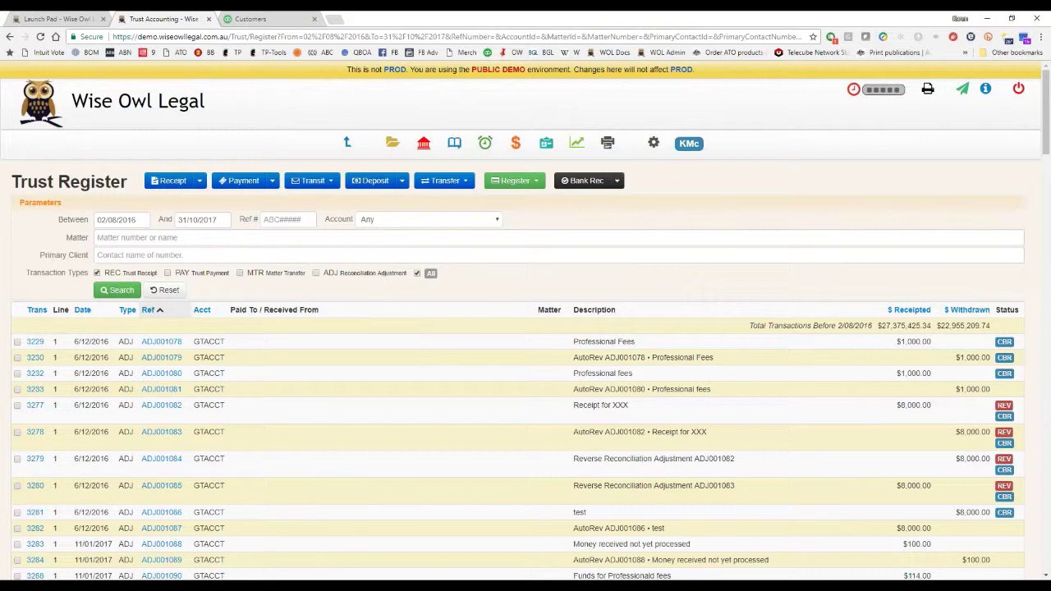
{"action": "left_click", "coordinate": [129, 290]}
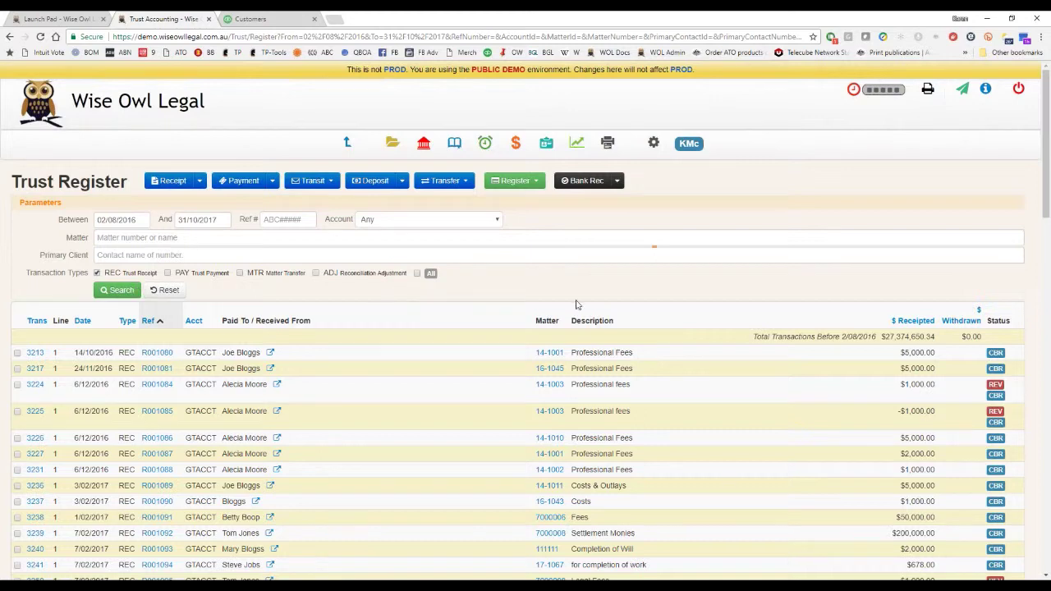
{"action": "scroll", "coordinate": [372, 363], "scroll_direction": "down", "scroll_amount": 1}
{"action": "scroll", "coordinate": [370, 363], "scroll_direction": "down", "scroll_amount": 2}
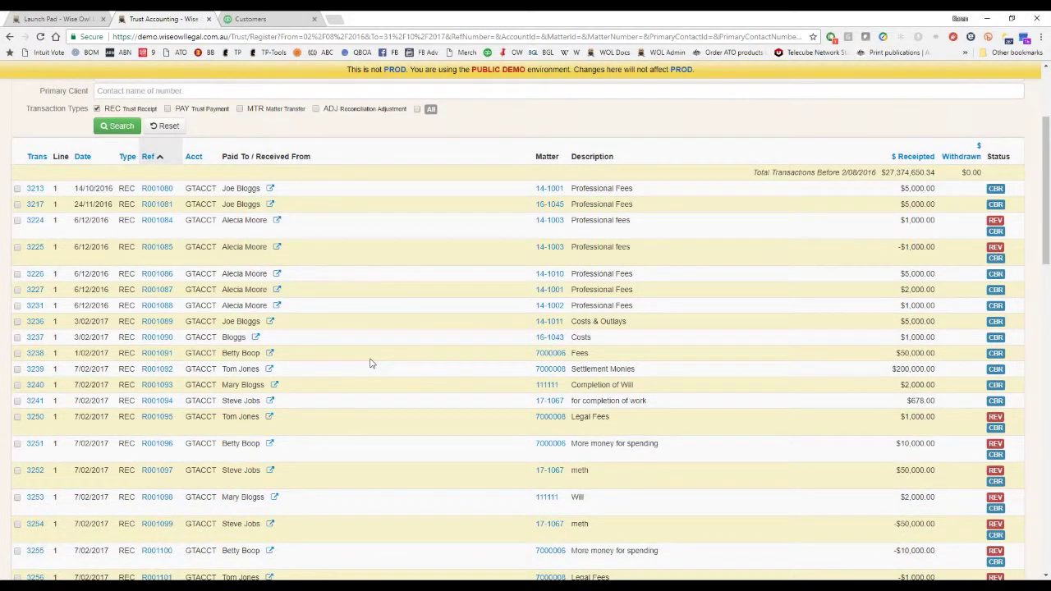
{"action": "scroll", "coordinate": [370, 363], "scroll_direction": "up", "scroll_amount": 2}
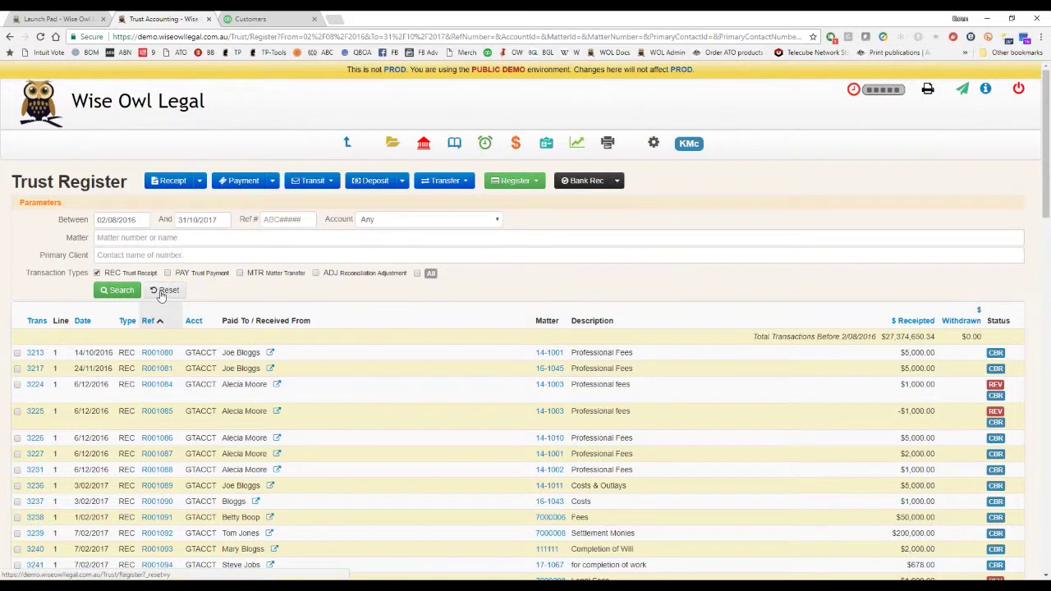
{"action": "left_click", "coordinate": [162, 292]}
Filter the Trust Register to matter 14-1001 and untick PAY to show receipts only.
{"action": "left_click", "coordinate": [178, 236]}
{"action": "type", "text": "14-1001"}
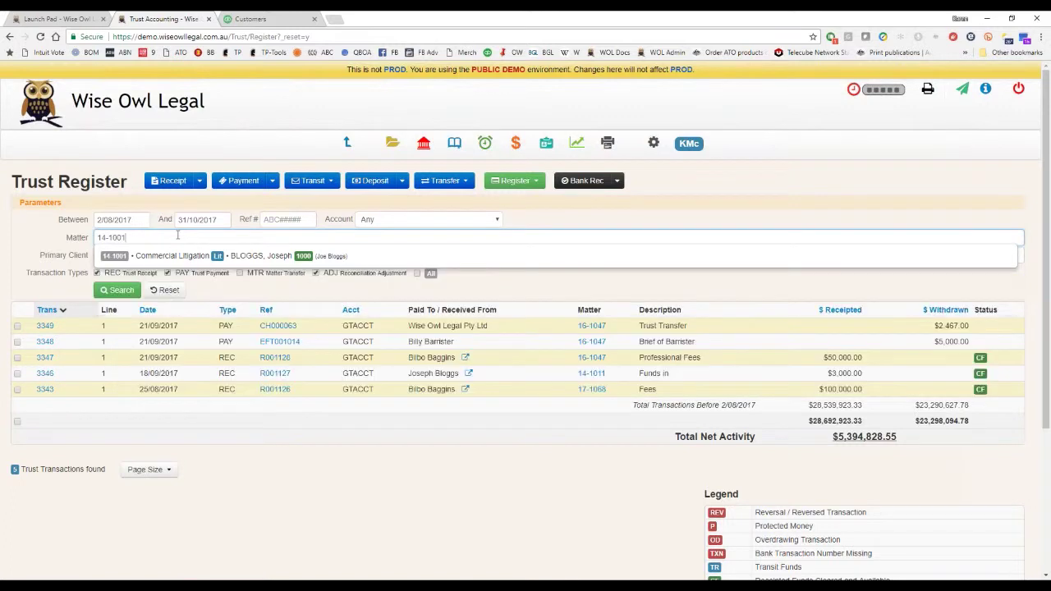
{"action": "key", "text": "Return"}
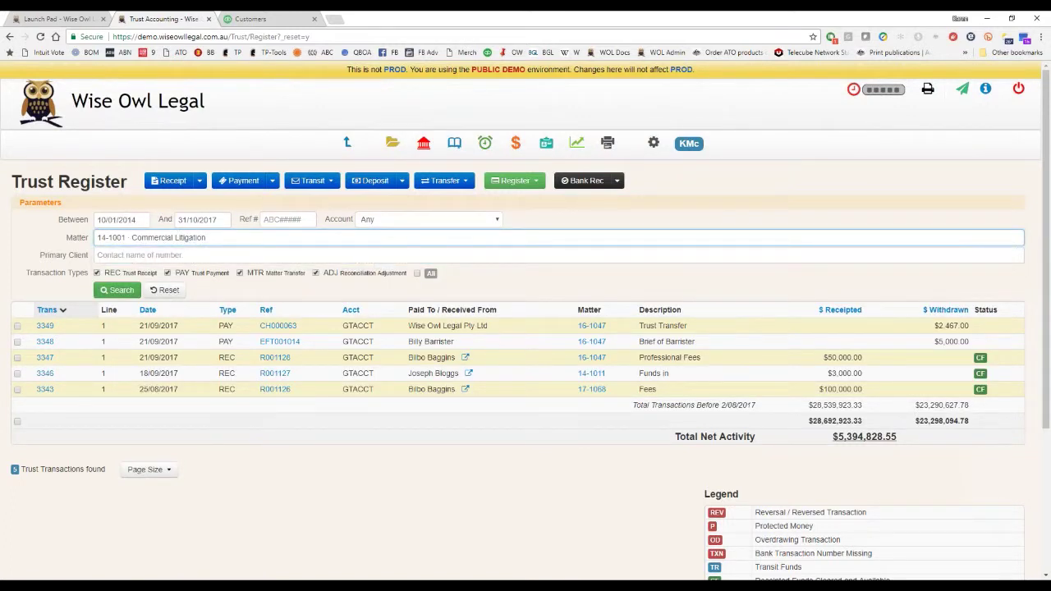
{"action": "left_click", "coordinate": [116, 290]}
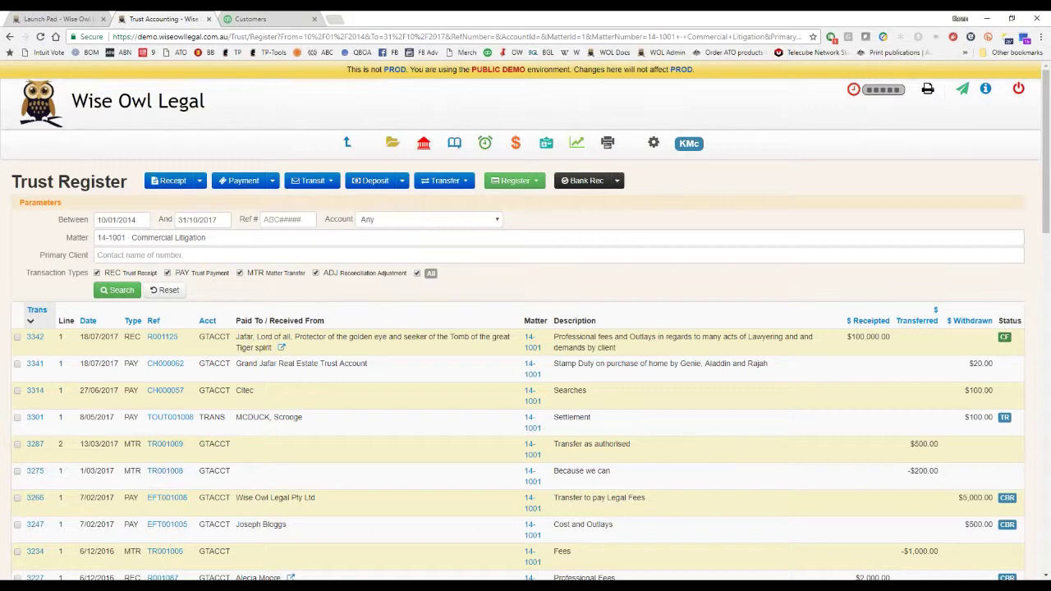
{"action": "left_click", "coordinate": [167, 274]}
{"action": "scroll", "coordinate": [370, 471], "scroll_direction": "down", "scroll_amount": 3}
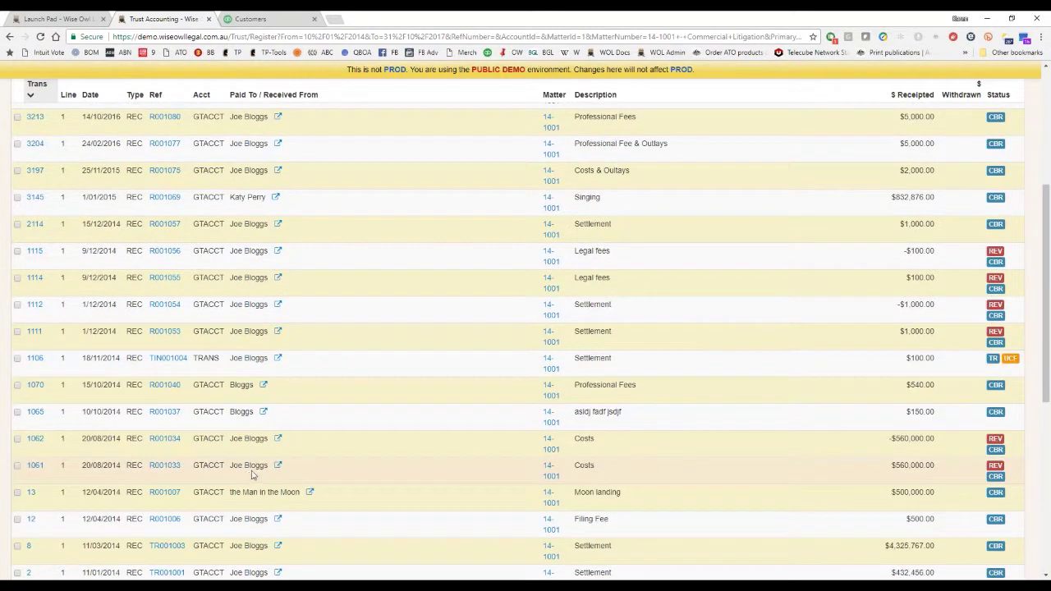
{"action": "scroll", "coordinate": [306, 345], "scroll_direction": "up", "scroll_amount": 2}
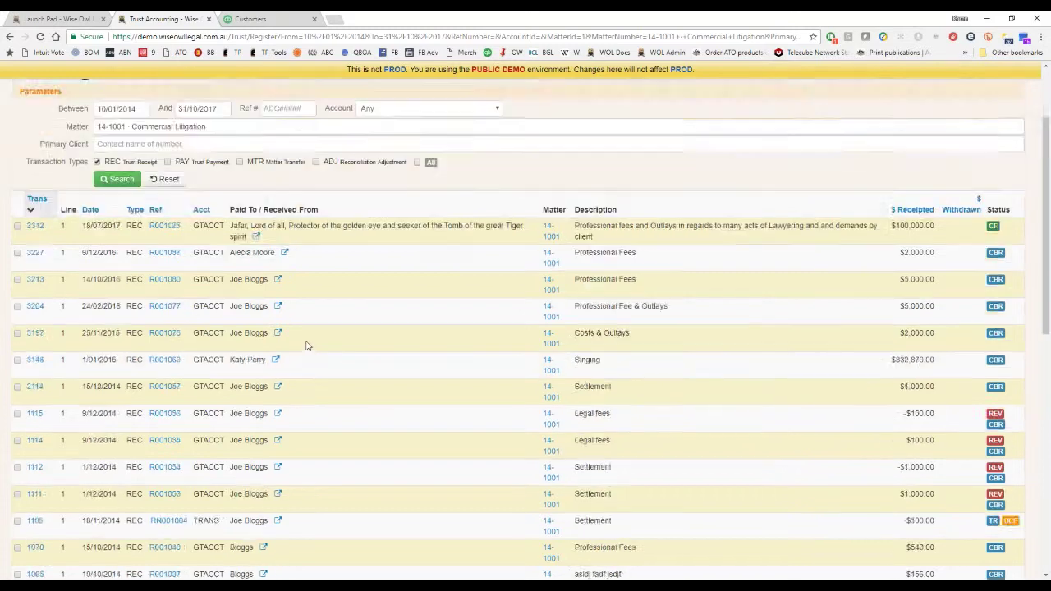
{"action": "scroll", "coordinate": [306, 346], "scroll_direction": "up", "scroll_amount": 2}
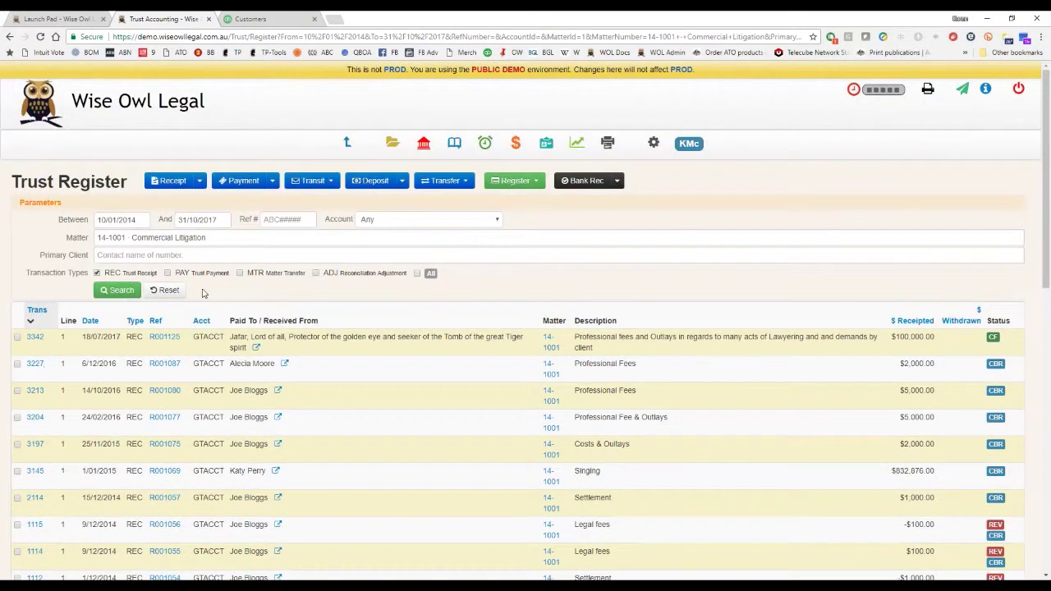
Open receipt R001125 and print its $100,000.00 EFT trust receipt as a PDF.
{"action": "left_click", "coordinate": [170, 341]}
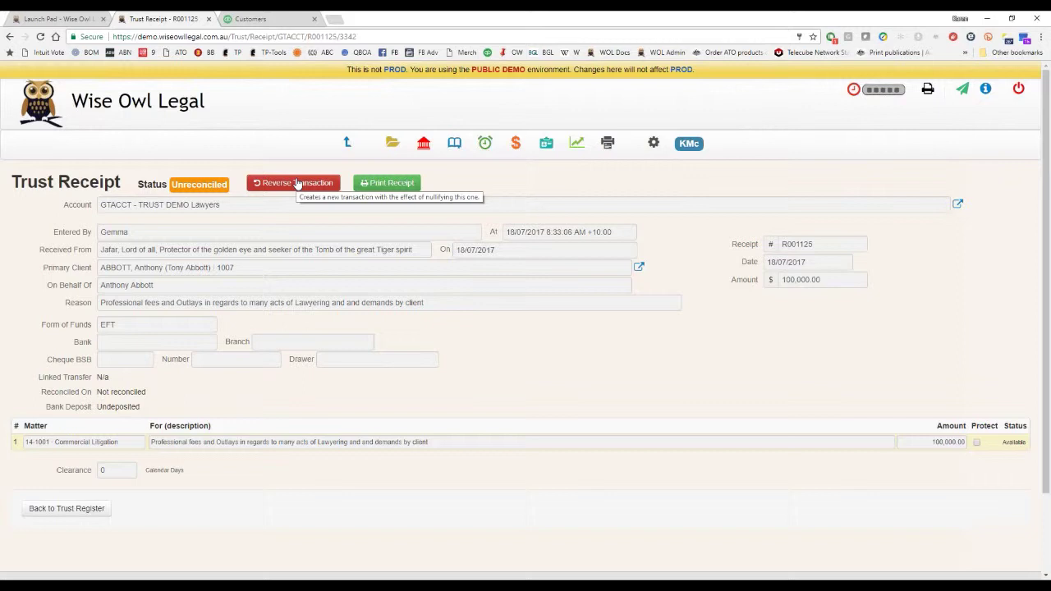
{"action": "left_click", "coordinate": [387, 182]}
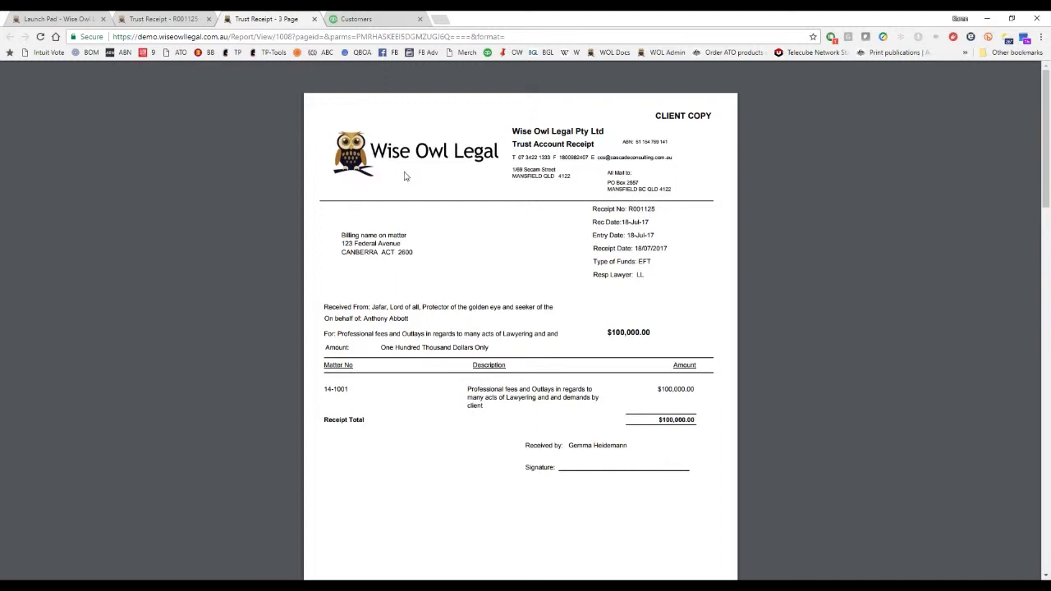
Look over the receipt PDF copies, then go back through receipt R001125 to the Trust Register.
{"action": "scroll", "coordinate": [534, 349], "scroll_direction": "down", "scroll_amount": 5}
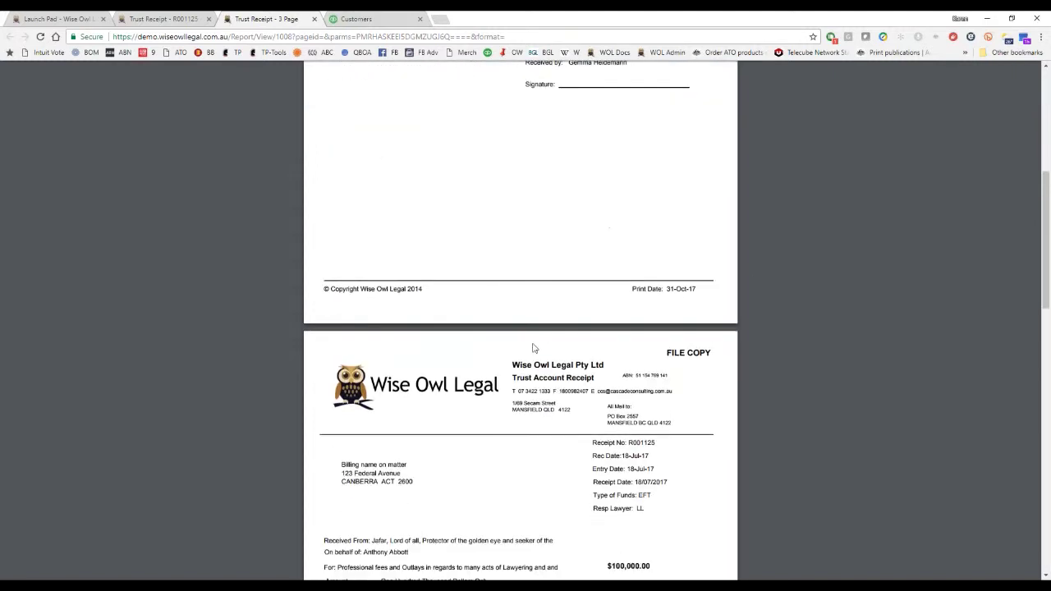
{"action": "scroll", "coordinate": [533, 349], "scroll_direction": "up", "scroll_amount": 5}
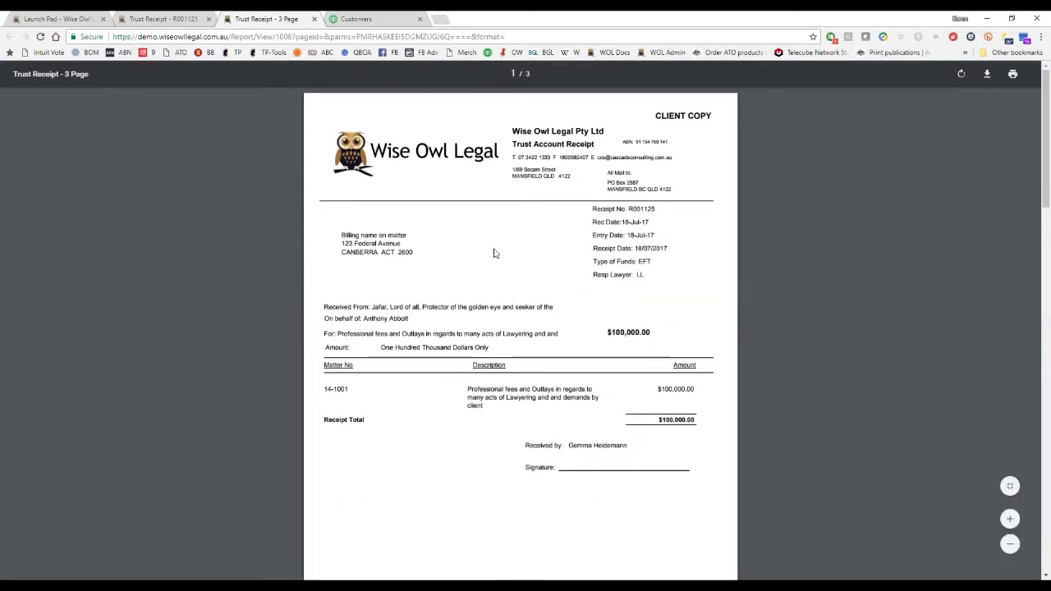
{"action": "scroll", "coordinate": [495, 254], "scroll_direction": "down", "scroll_amount": 15}
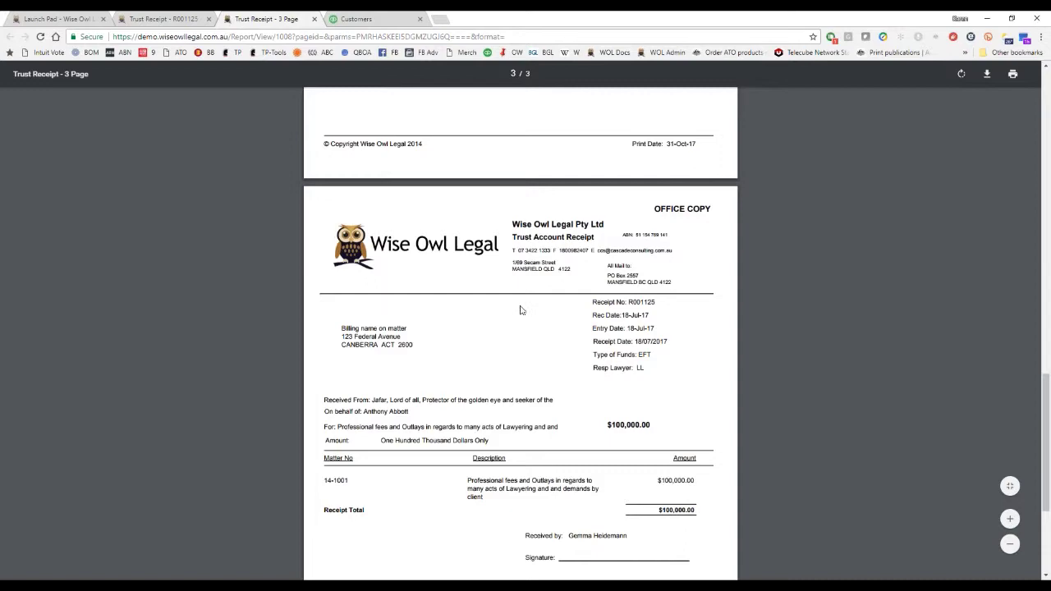
{"action": "scroll", "coordinate": [520, 311], "scroll_direction": "up", "scroll_amount": 9}
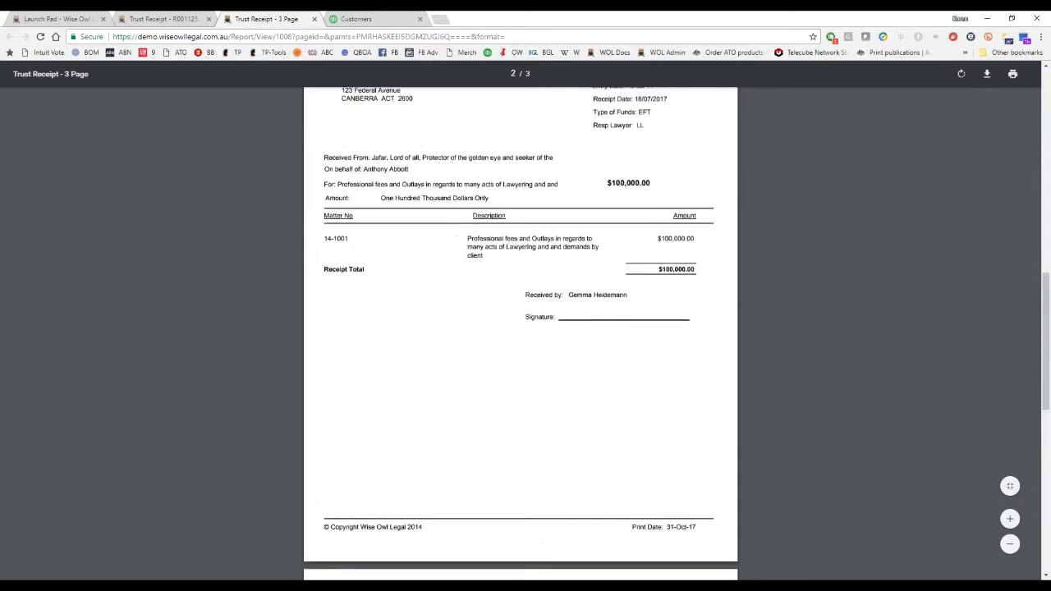
{"action": "scroll", "coordinate": [625, 369], "scroll_direction": "up", "scroll_amount": 5}
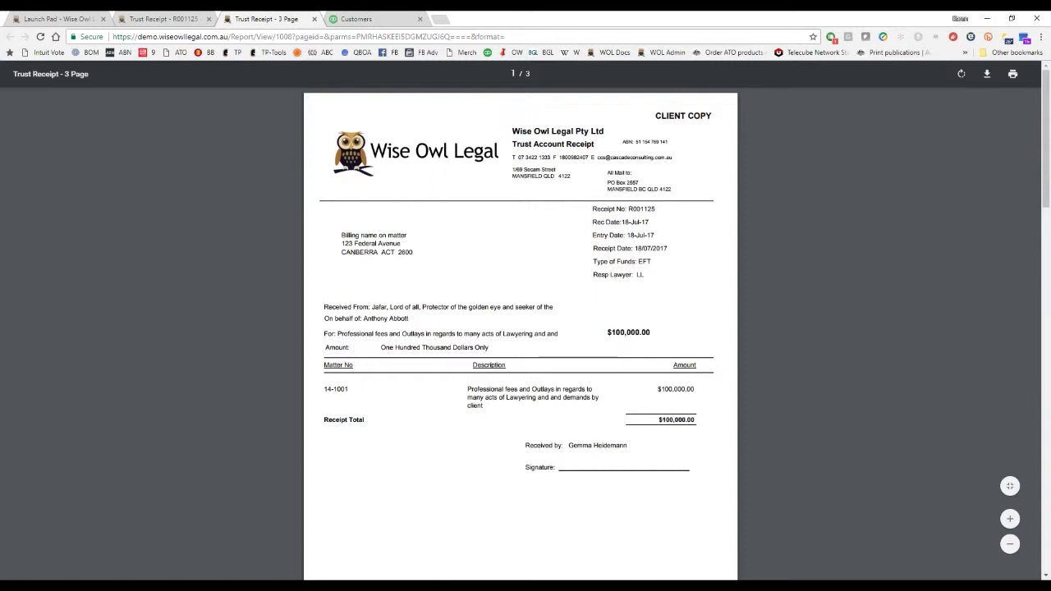
{"action": "left_click", "coordinate": [167, 20]}
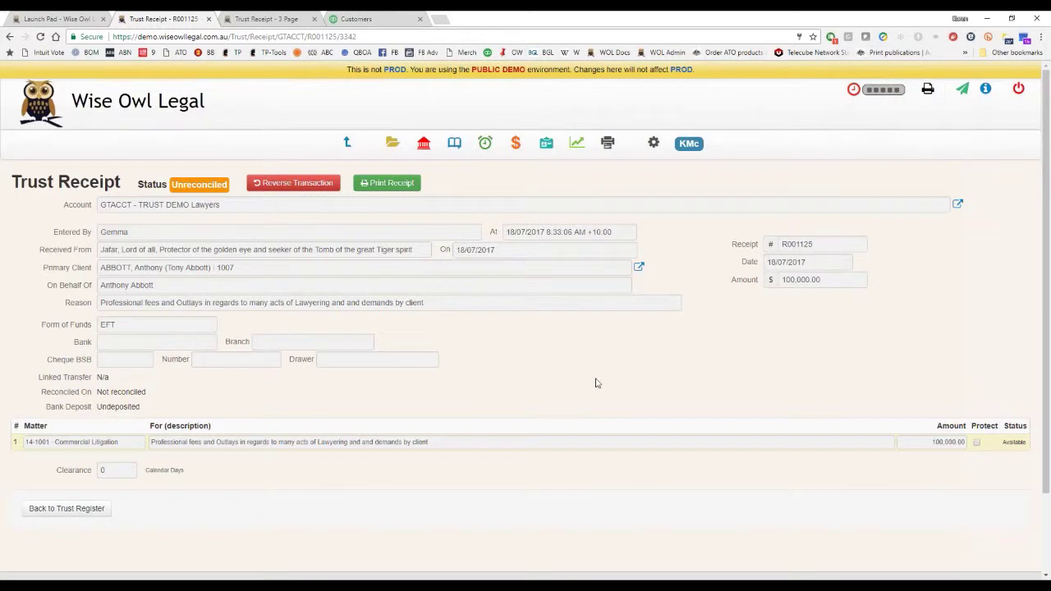
{"action": "left_click", "coordinate": [424, 144]}
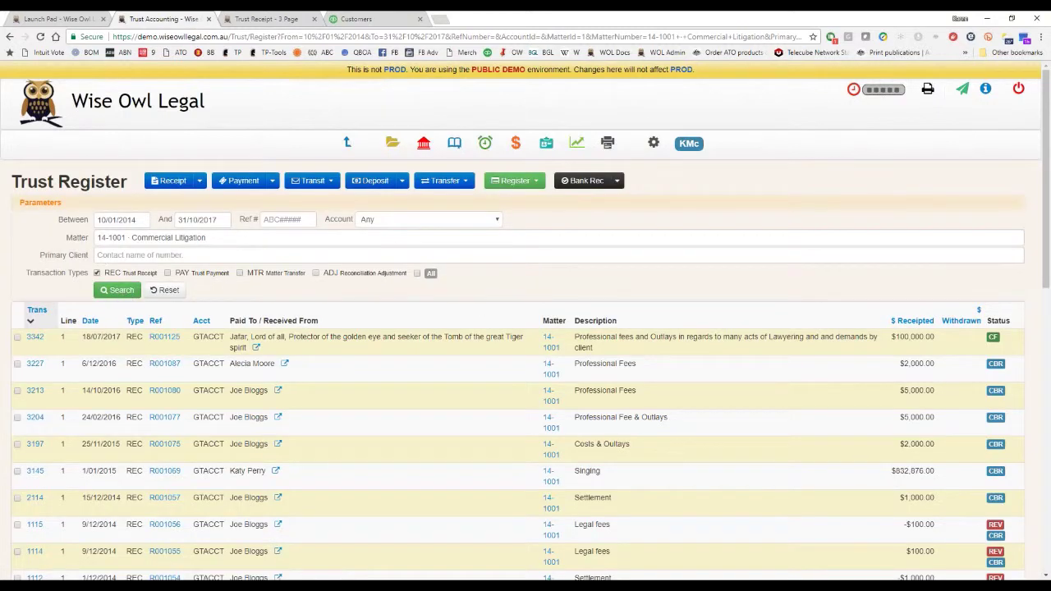
Reset the Trust Register filters and open the $2,467.00 trust payment CH000063.
{"action": "left_click", "coordinate": [167, 289]}
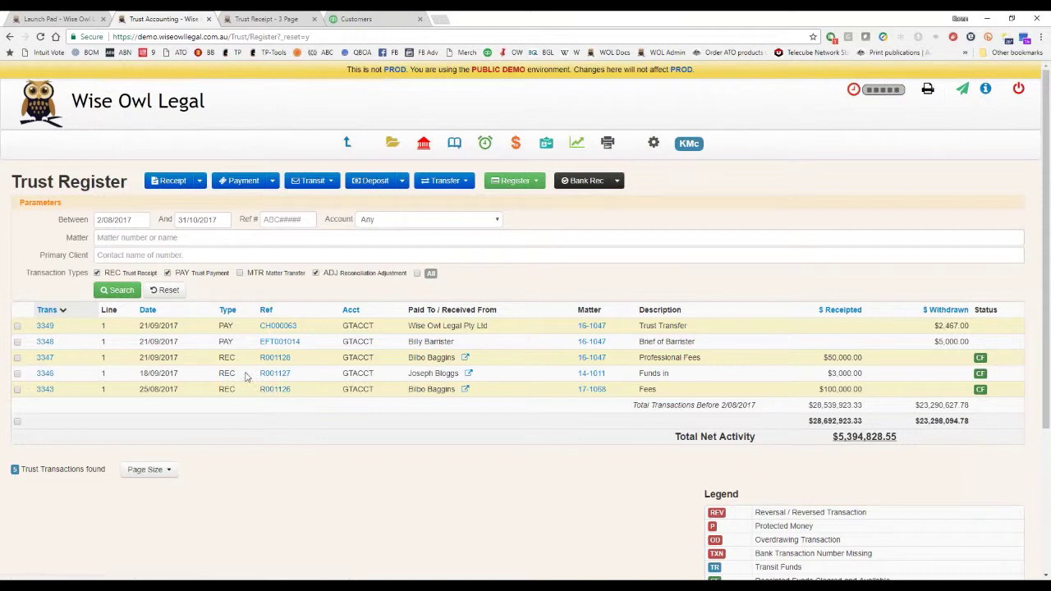
{"action": "left_click", "coordinate": [277, 325]}
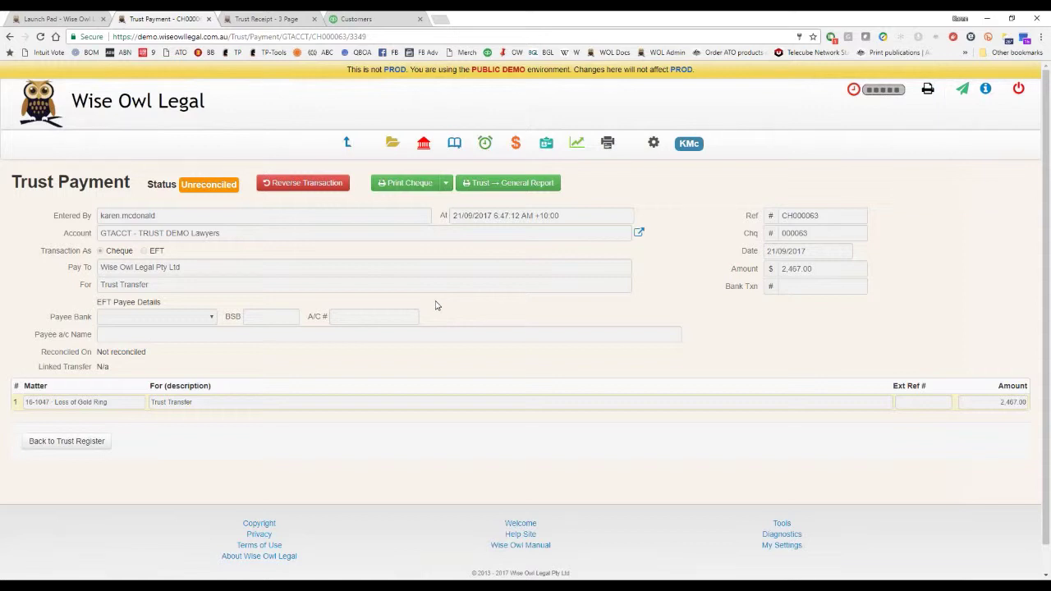
Start a new trust payment from the Trust Register, then leave it unsaved and return.
{"action": "left_click", "coordinate": [422, 143]}
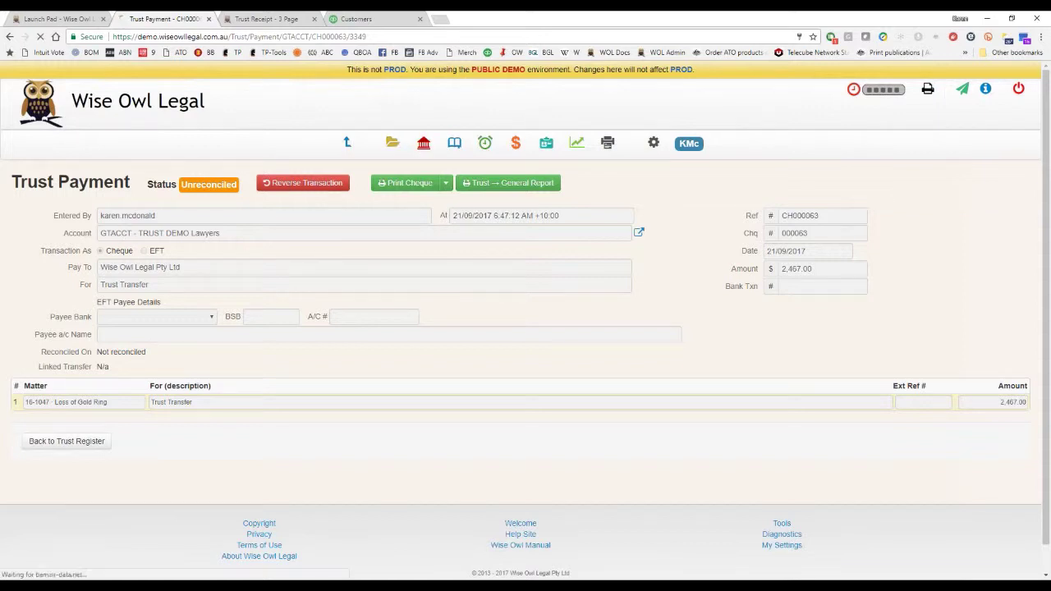
{"action": "left_click", "coordinate": [240, 180]}
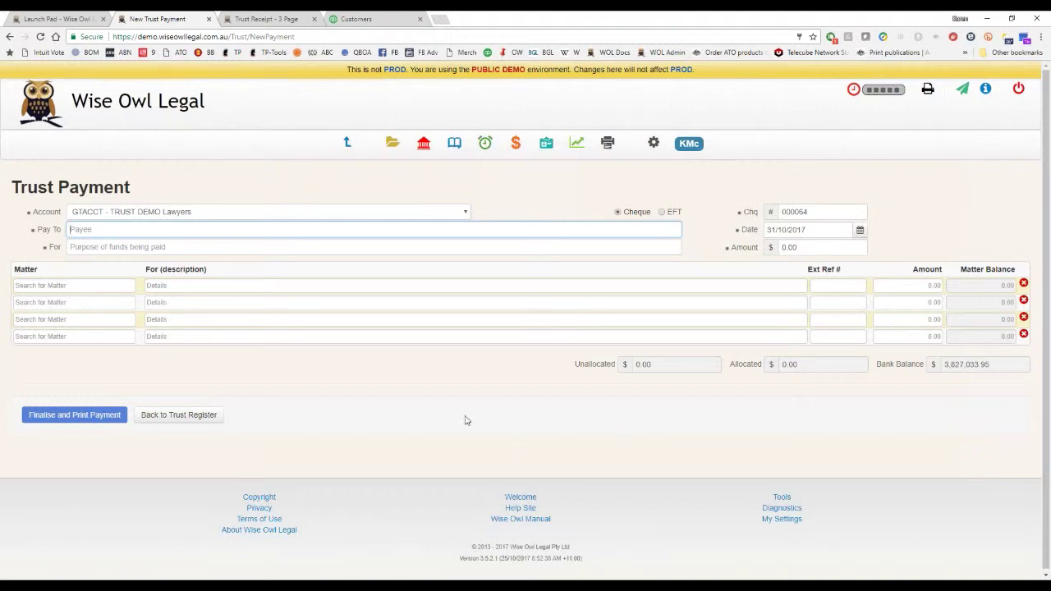
{"action": "left_click", "coordinate": [424, 145]}
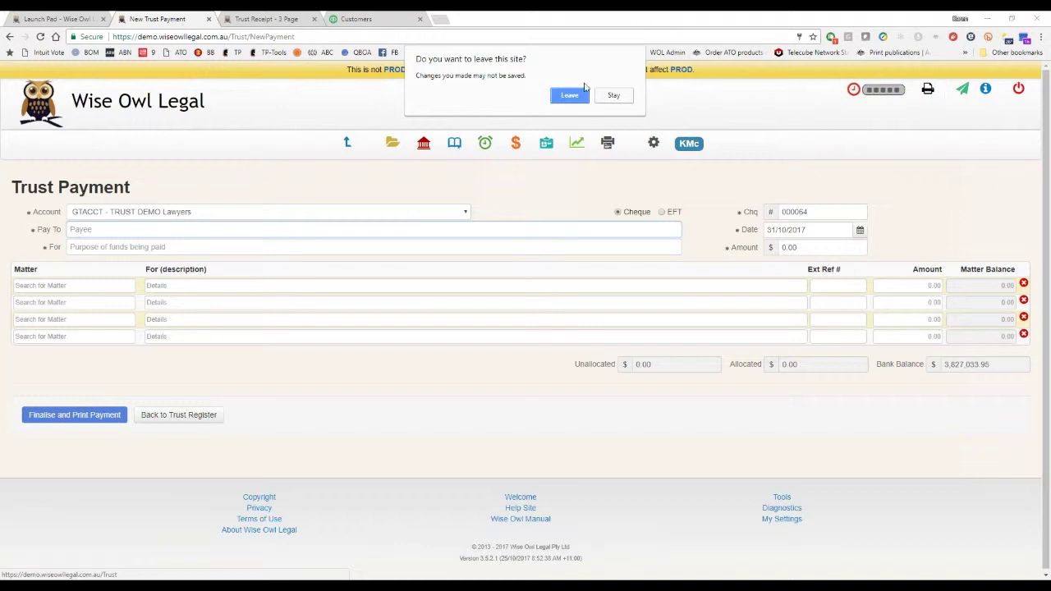
{"action": "left_click", "coordinate": [570, 97]}
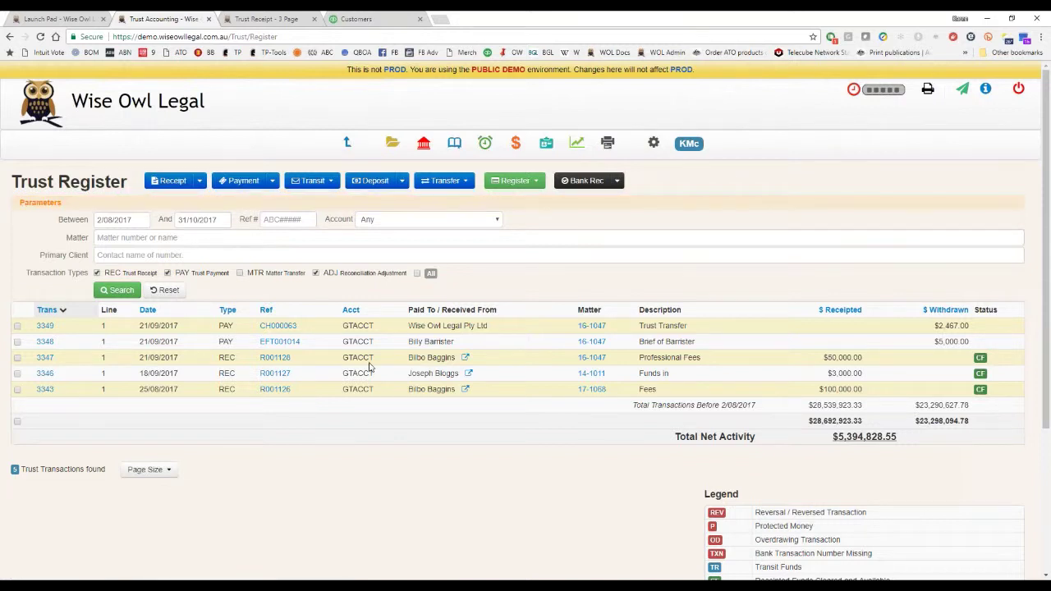
Generate the CH000063 cheque PDF with Edit Cheque, review it, then return to the Trust Register.
{"action": "left_click", "coordinate": [279, 327]}
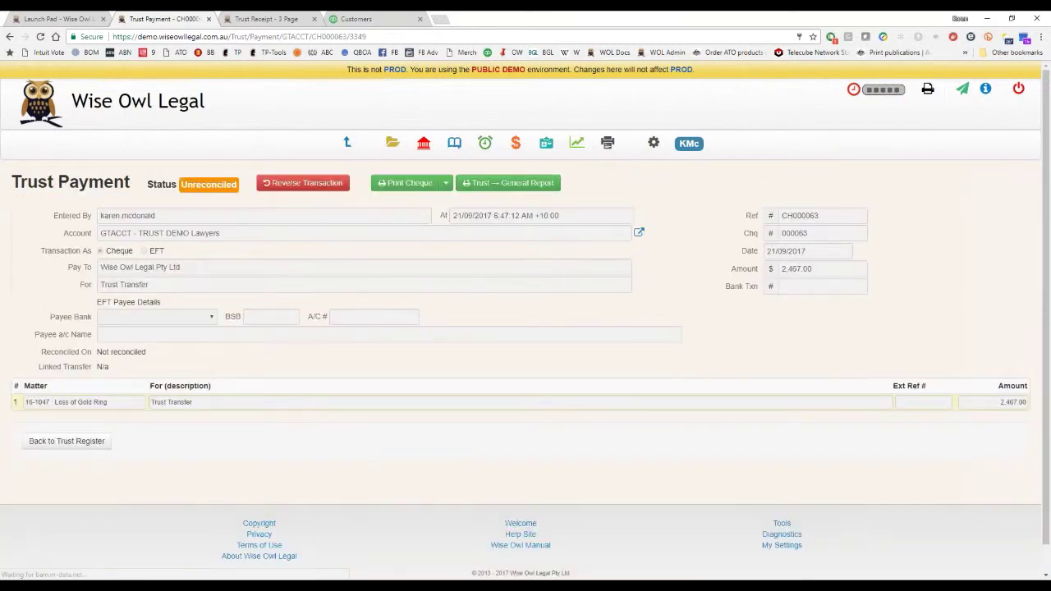
{"action": "left_click", "coordinate": [446, 183]}
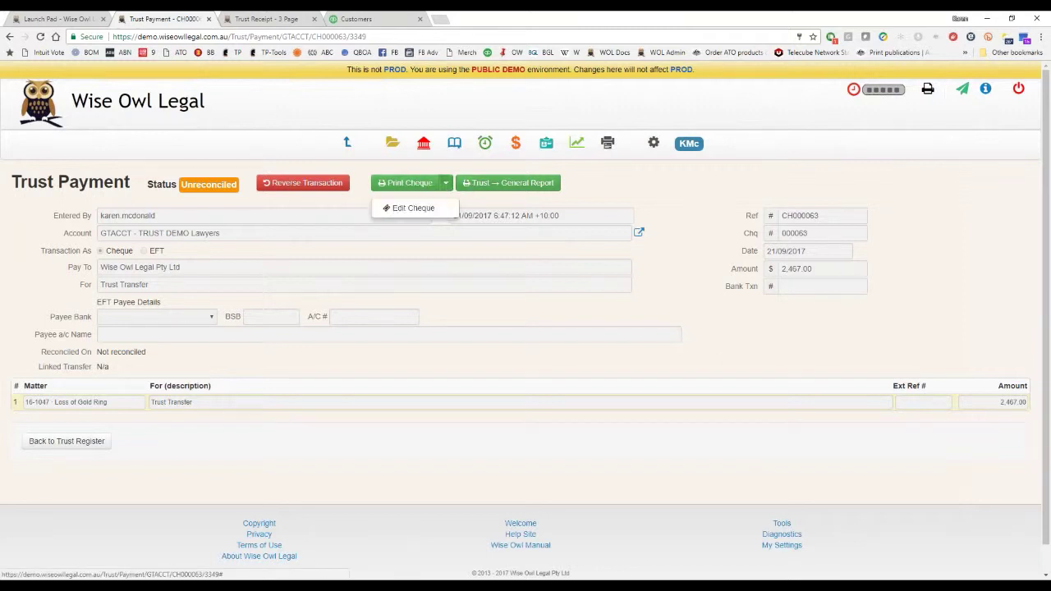
{"action": "left_click", "coordinate": [413, 208]}
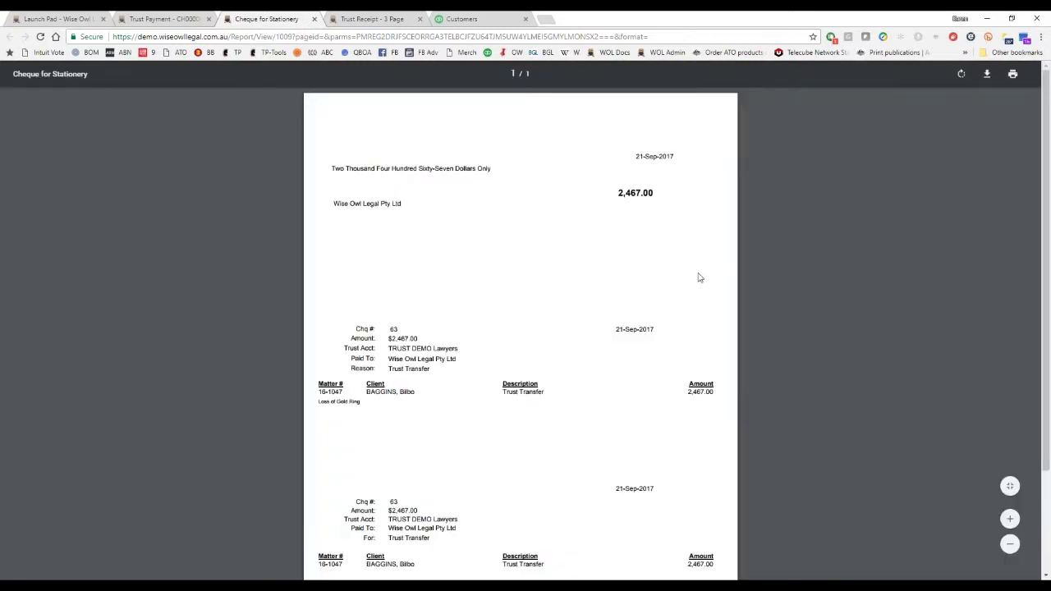
{"action": "scroll", "coordinate": [698, 280], "scroll_direction": "down", "scroll_amount": 3}
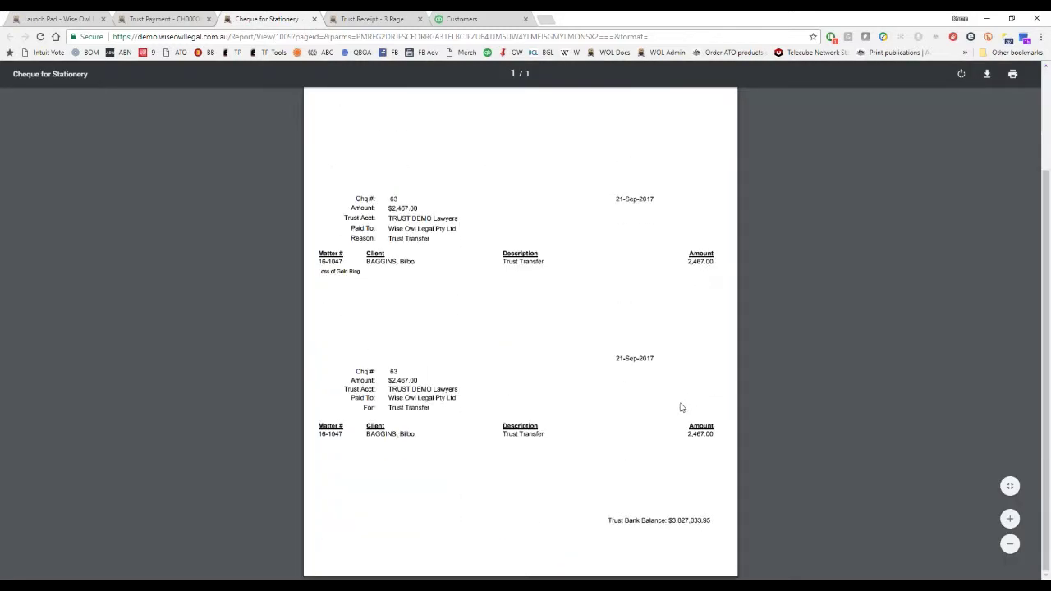
{"action": "scroll", "coordinate": [680, 407], "scroll_direction": "up", "scroll_amount": 3}
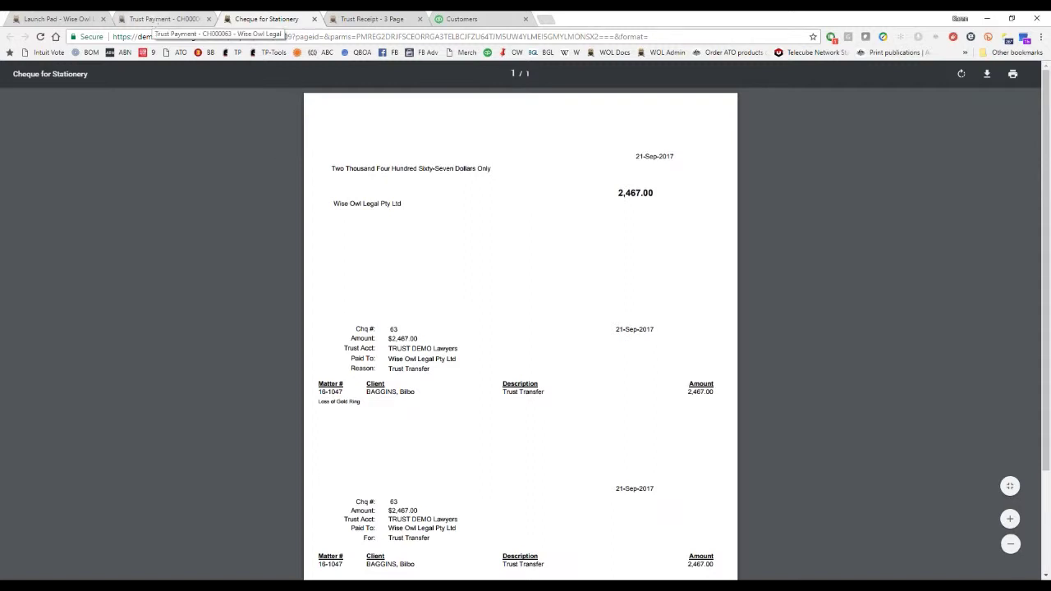
{"action": "left_click", "coordinate": [156, 22]}
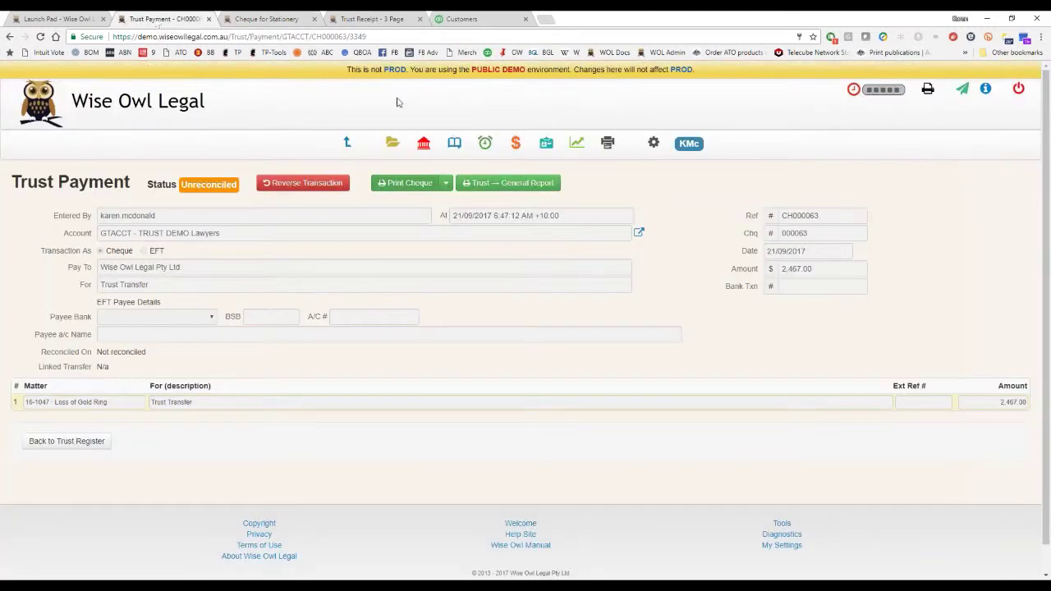
{"action": "left_click", "coordinate": [425, 146]}
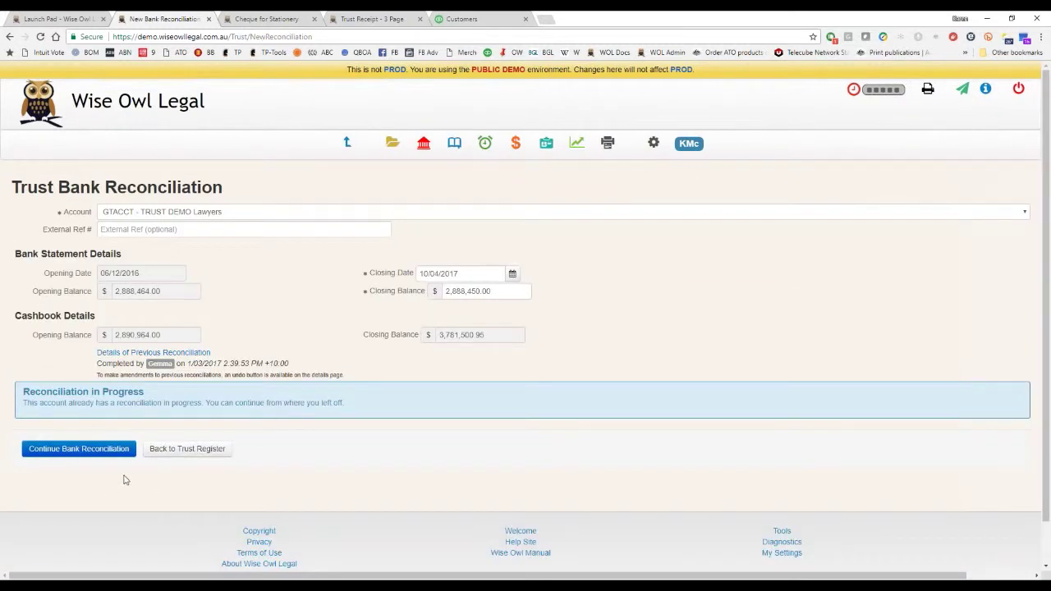
Continue the GTACCT reconciliation and review its Payments, Receipts, Summary and Running Balance sections.
{"action": "left_click", "coordinate": [102, 452]}
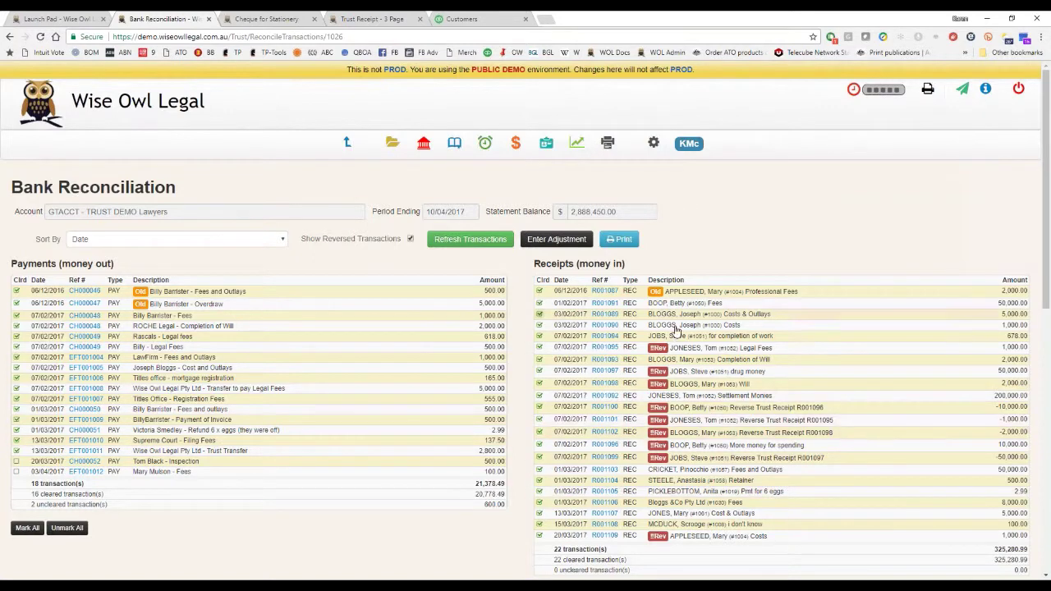
{"action": "scroll", "coordinate": [841, 428], "scroll_direction": "down", "scroll_amount": 2}
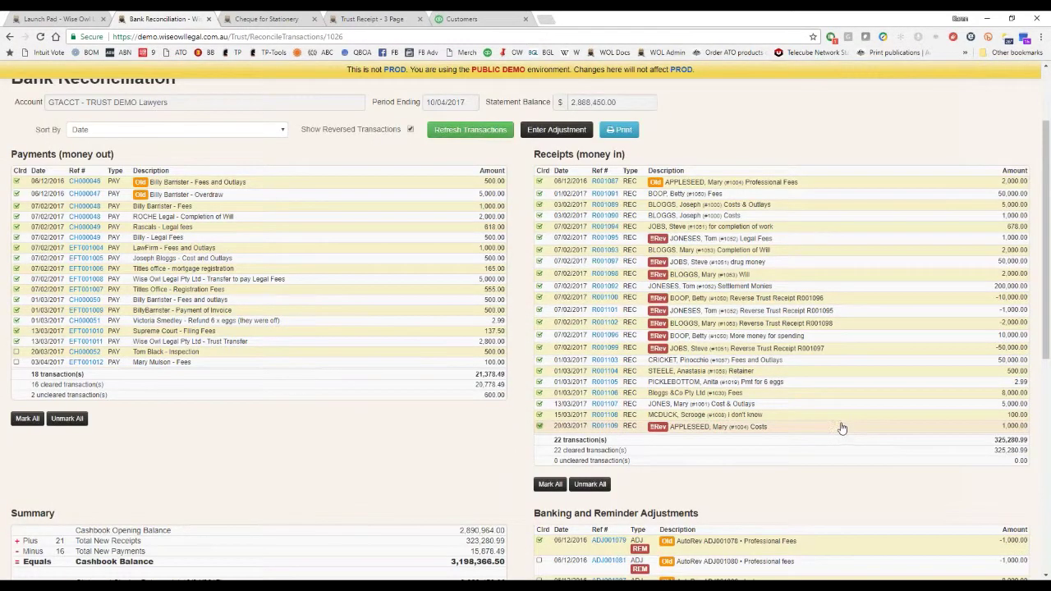
{"action": "scroll", "coordinate": [841, 428], "scroll_direction": "down", "scroll_amount": 2}
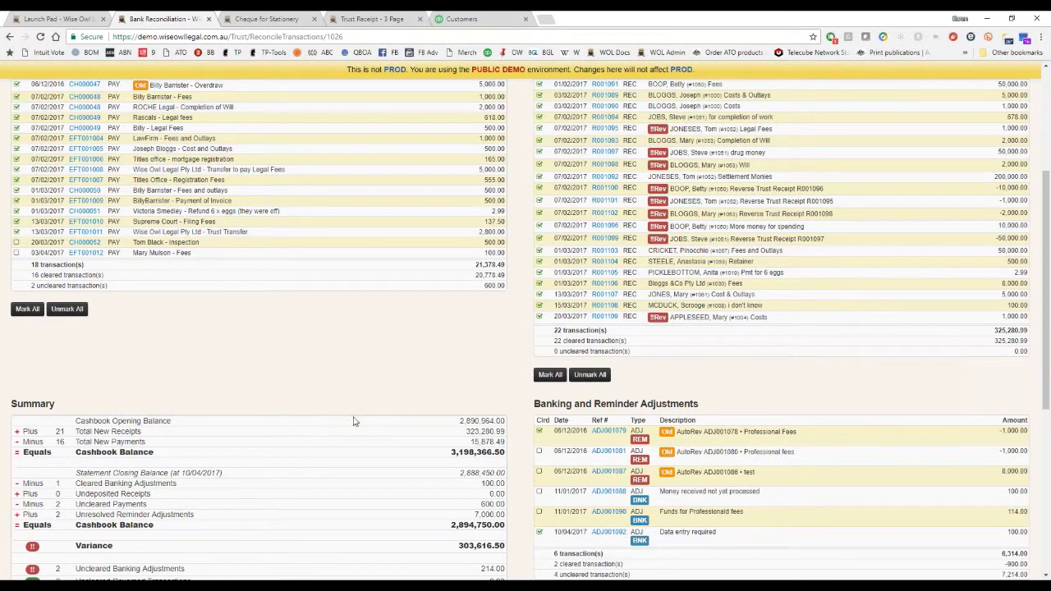
{"action": "scroll", "coordinate": [327, 393], "scroll_direction": "down", "scroll_amount": 2}
{"action": "scroll", "coordinate": [321, 391], "scroll_direction": "down", "scroll_amount": 2}
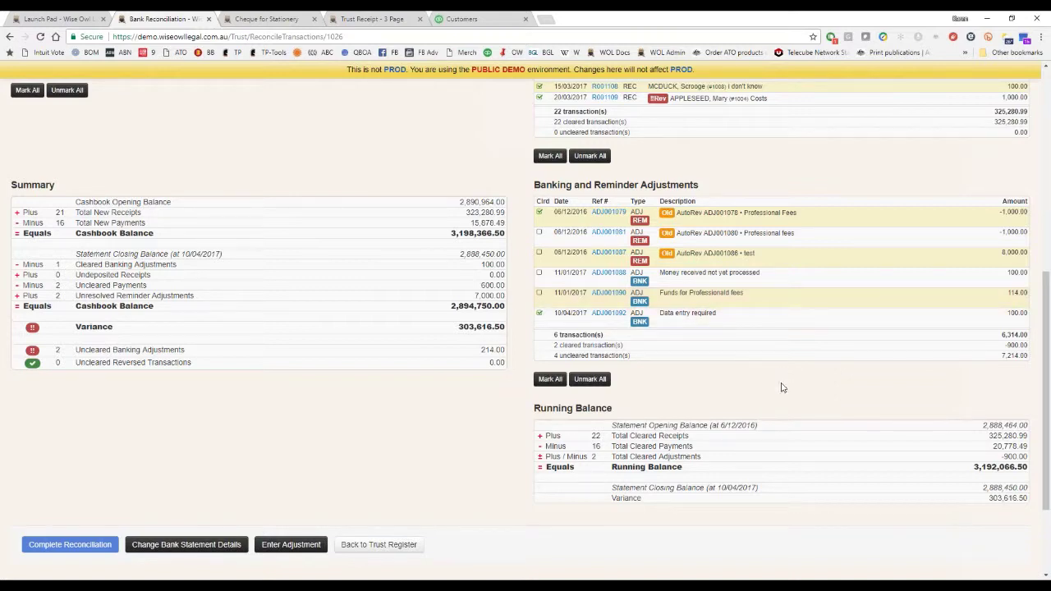
{"action": "scroll", "coordinate": [781, 387], "scroll_direction": "up", "scroll_amount": 5}
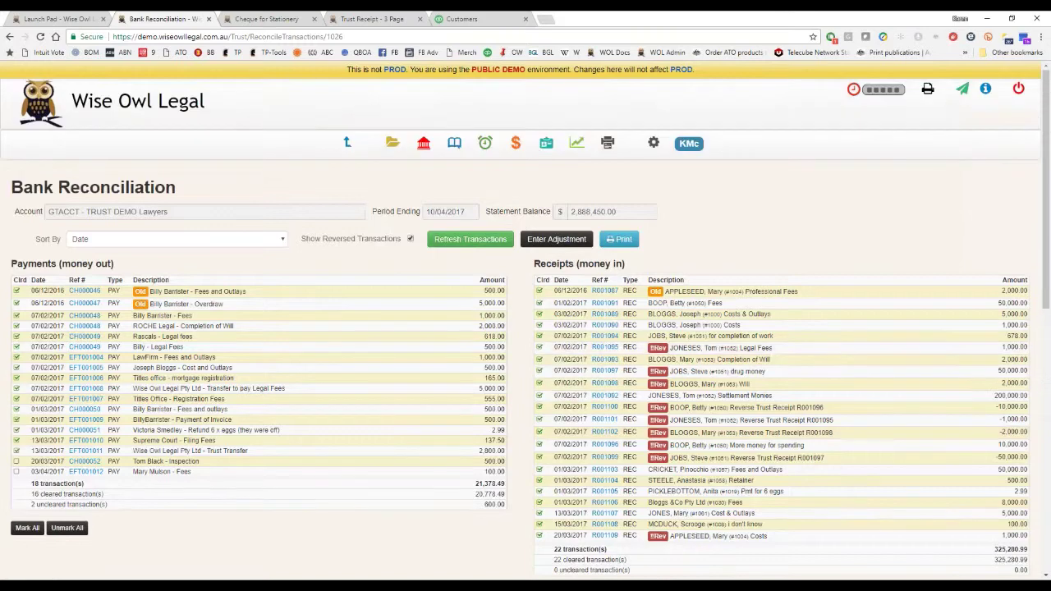
{"action": "left_click", "coordinate": [555, 239]}
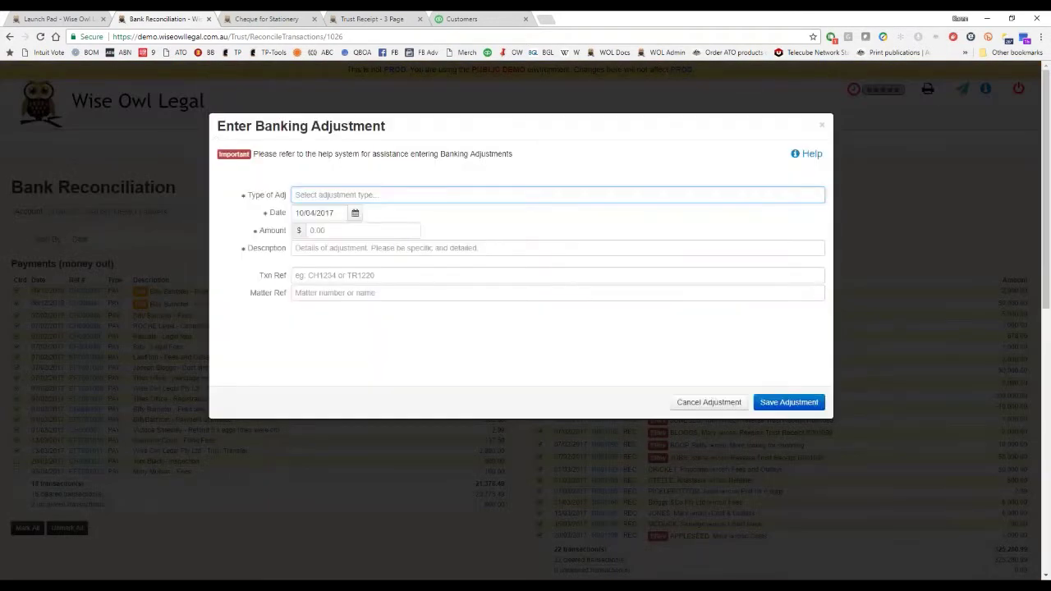
{"action": "left_click", "coordinate": [488, 195]}
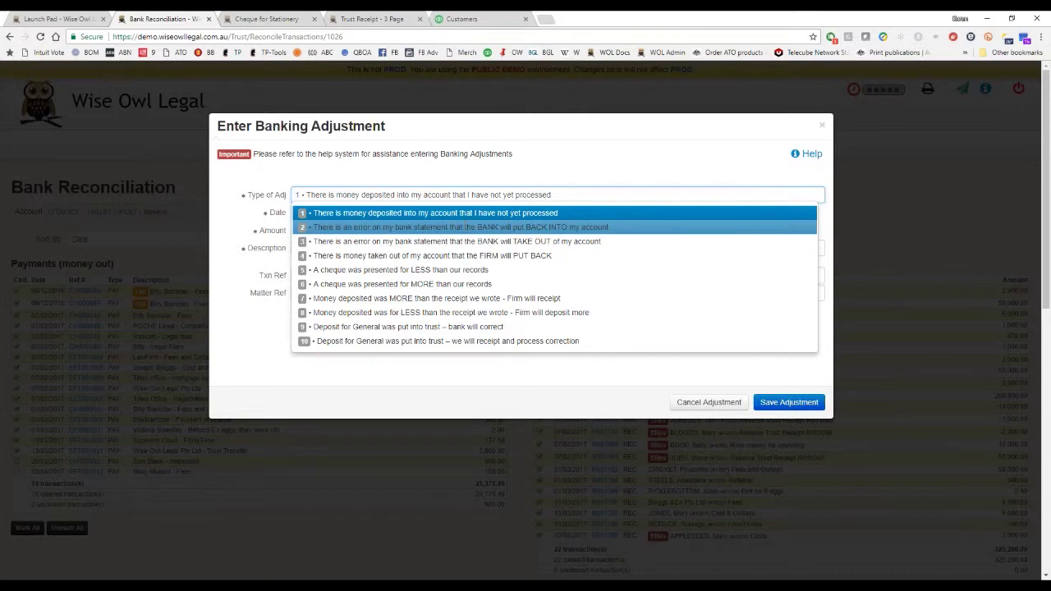
{"action": "left_click", "coordinate": [467, 213]}
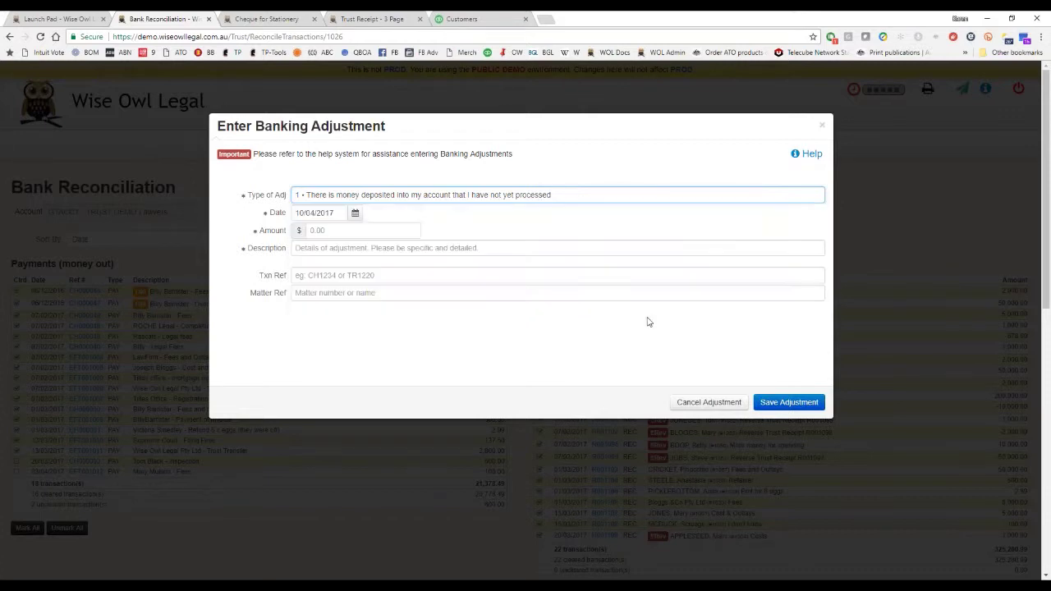
{"action": "left_click", "coordinate": [415, 224]}
{"action": "type", "text": "50"}
{"action": "key", "text": "Tab"}
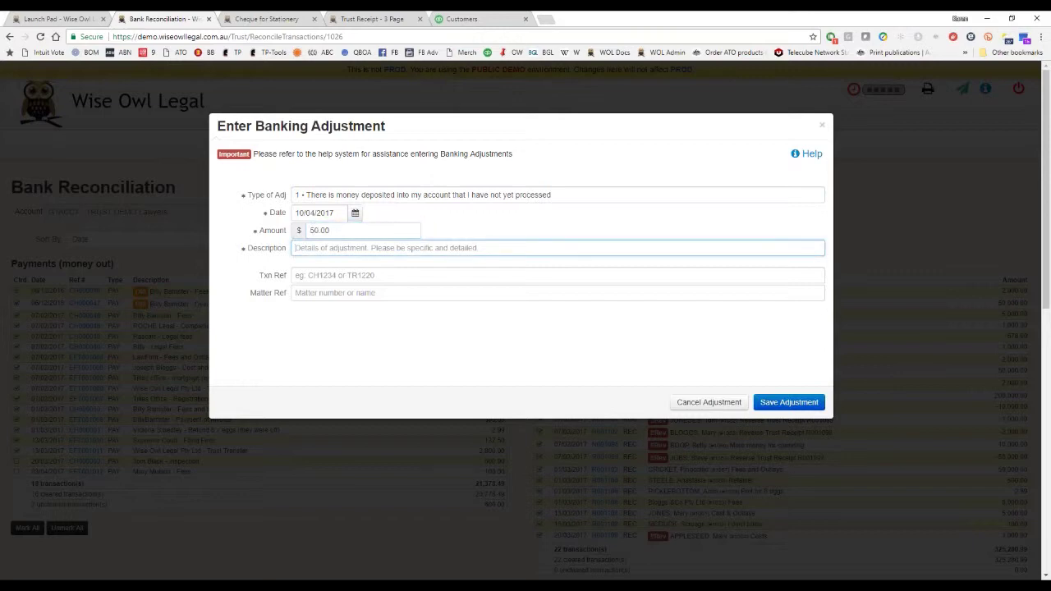
{"action": "left_click", "coordinate": [395, 278]}
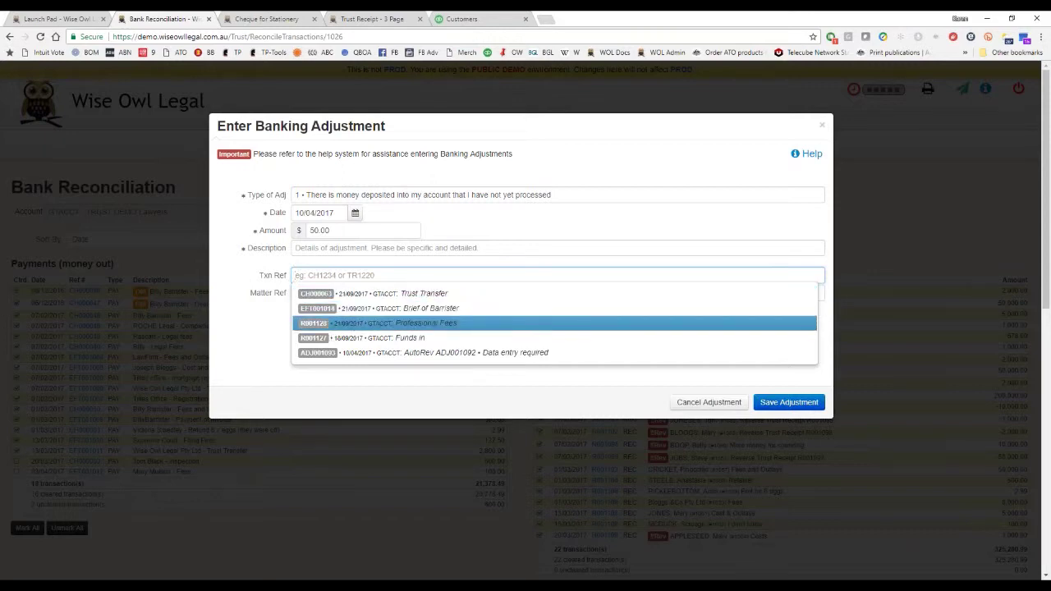
{"action": "left_click", "coordinate": [179, 356]}
{"action": "left_click", "coordinate": [369, 292]}
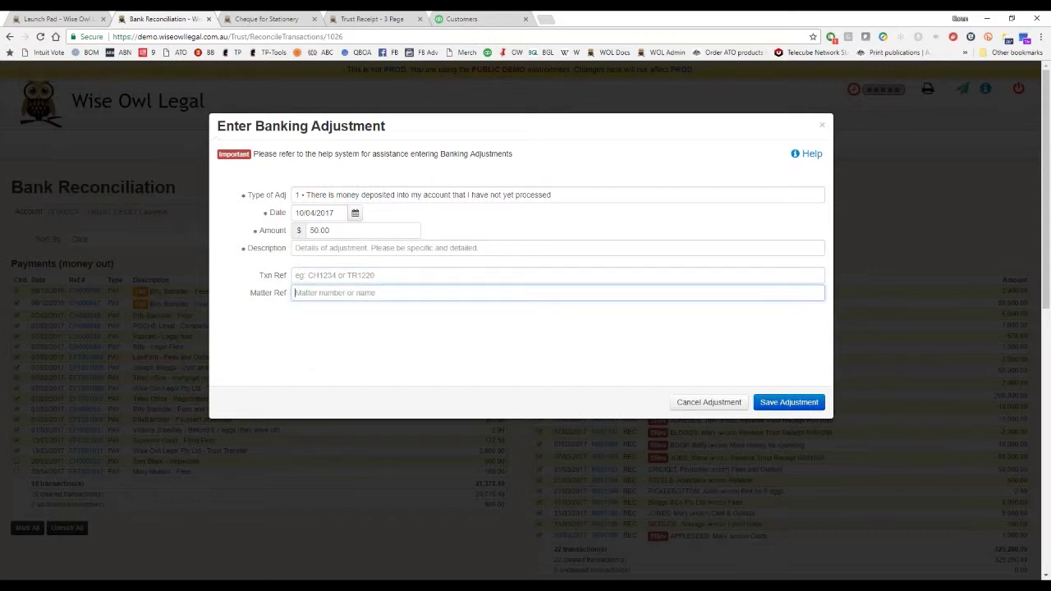
{"action": "left_click", "coordinate": [691, 403]}
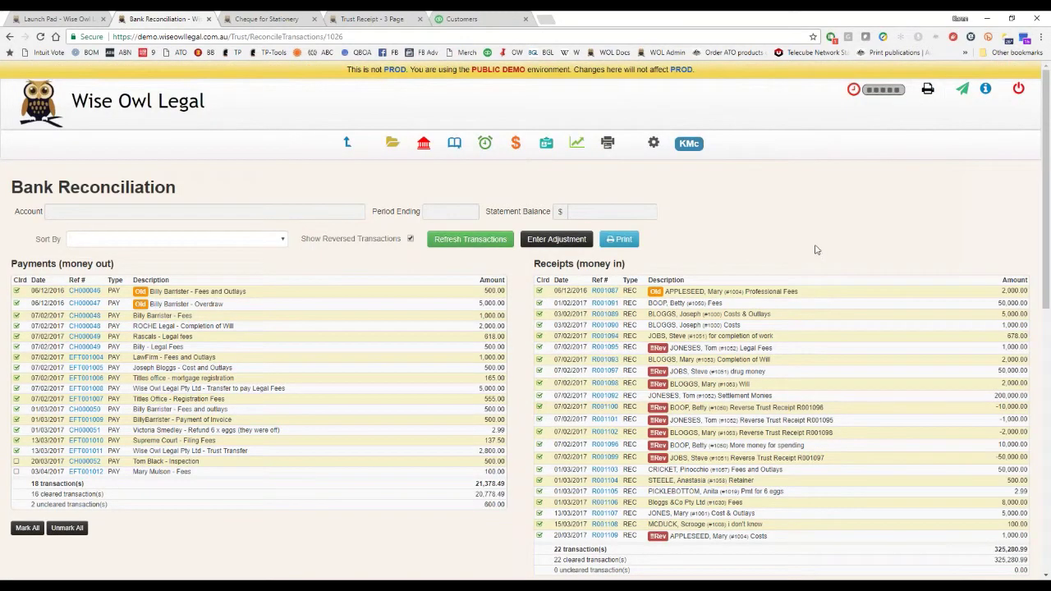
Preview the three-page bank reconciliation print-out and cancel without printing.
{"action": "scroll", "coordinate": [818, 248], "scroll_direction": "down", "scroll_amount": 1}
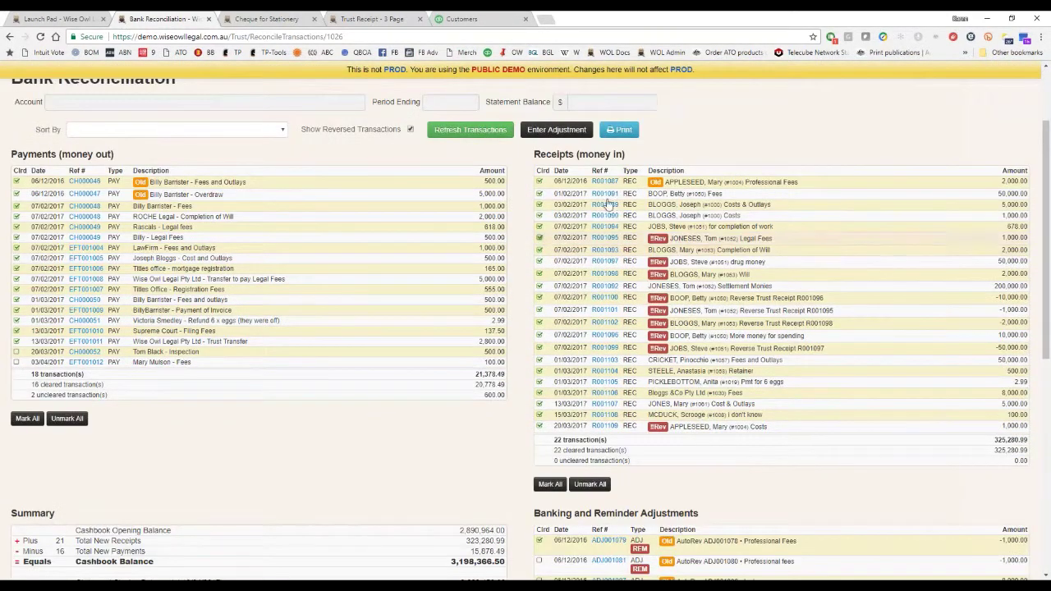
{"action": "left_click", "coordinate": [619, 129]}
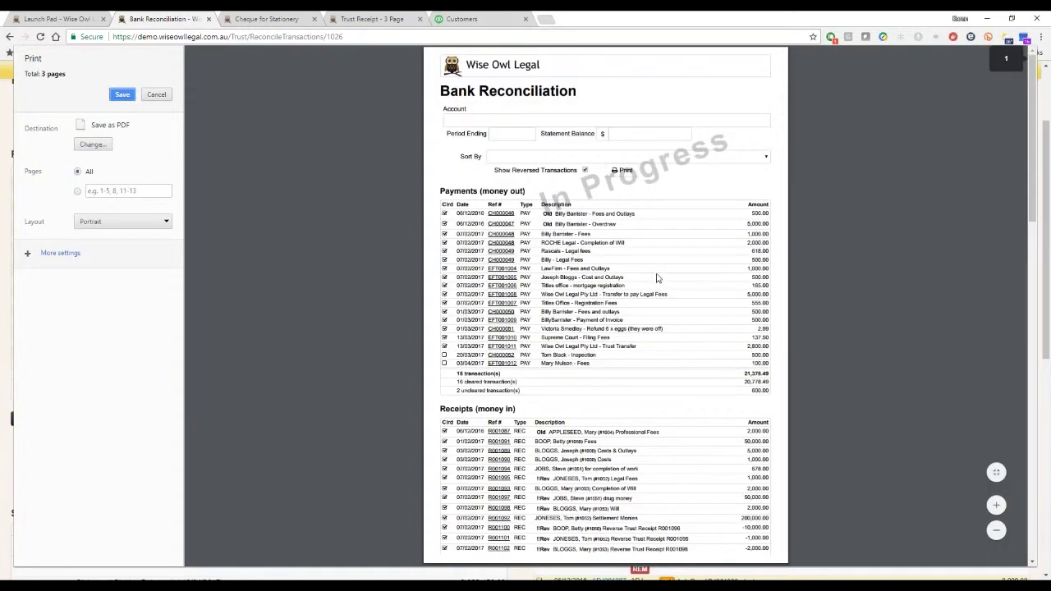
{"action": "scroll", "coordinate": [657, 277], "scroll_direction": "down", "scroll_amount": 3}
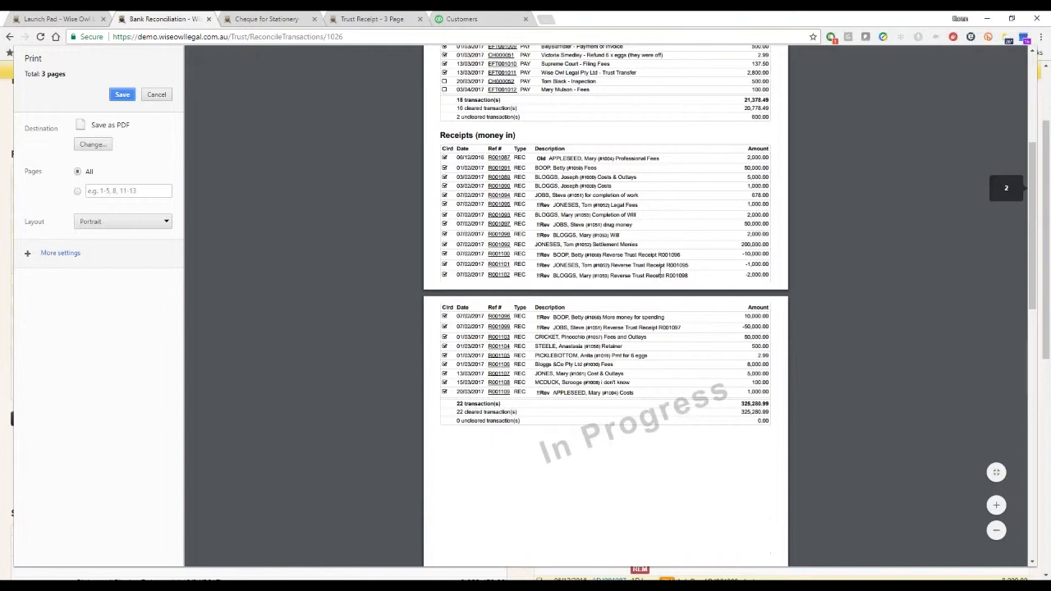
{"action": "scroll", "coordinate": [659, 264], "scroll_direction": "down", "scroll_amount": 9}
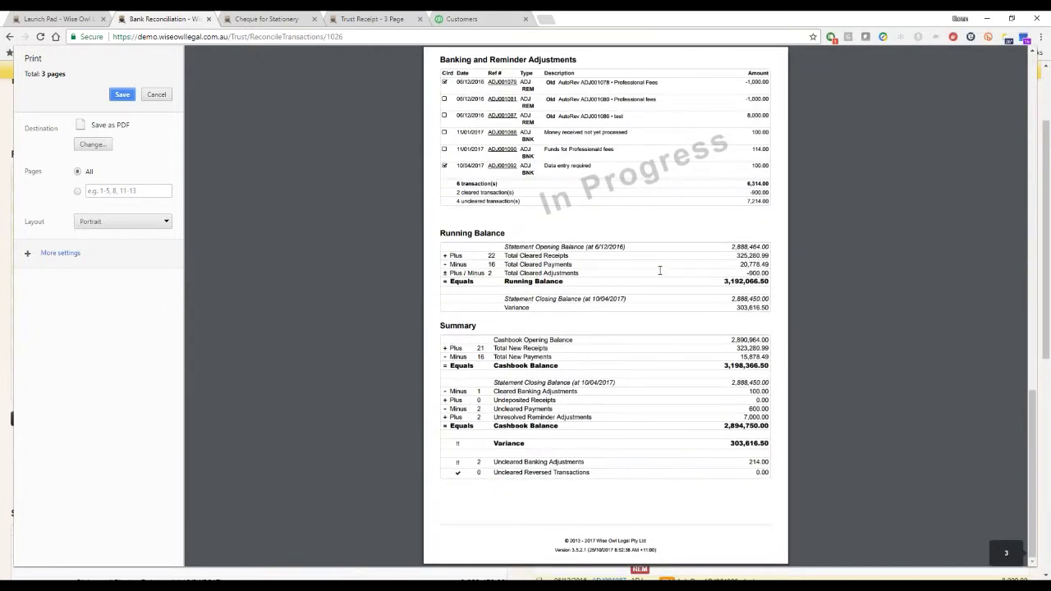
{"action": "scroll", "coordinate": [659, 270], "scroll_direction": "up", "scroll_amount": 3}
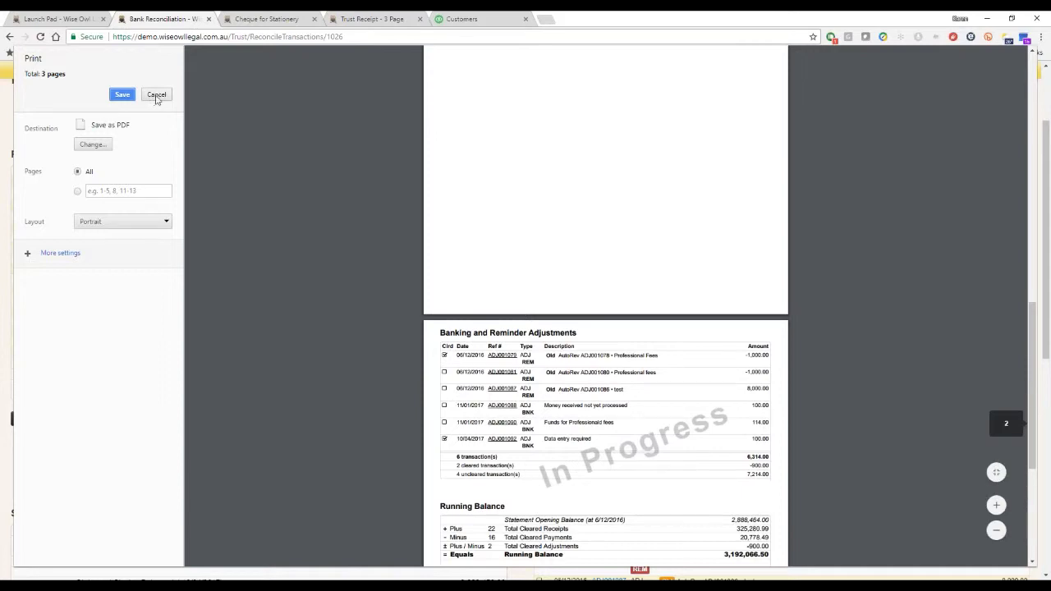
{"action": "left_click", "coordinate": [156, 95]}
Scroll through the reconciliation page again, then move to the Reports page.
{"action": "scroll", "coordinate": [435, 462], "scroll_direction": "down", "scroll_amount": 3}
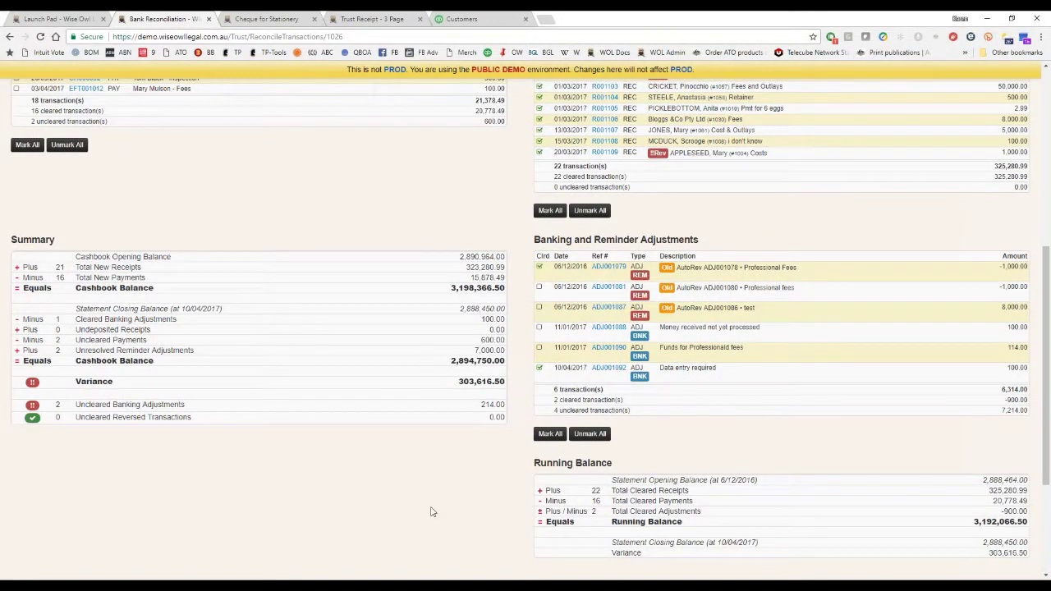
{"action": "scroll", "coordinate": [394, 487], "scroll_direction": "down", "scroll_amount": 2}
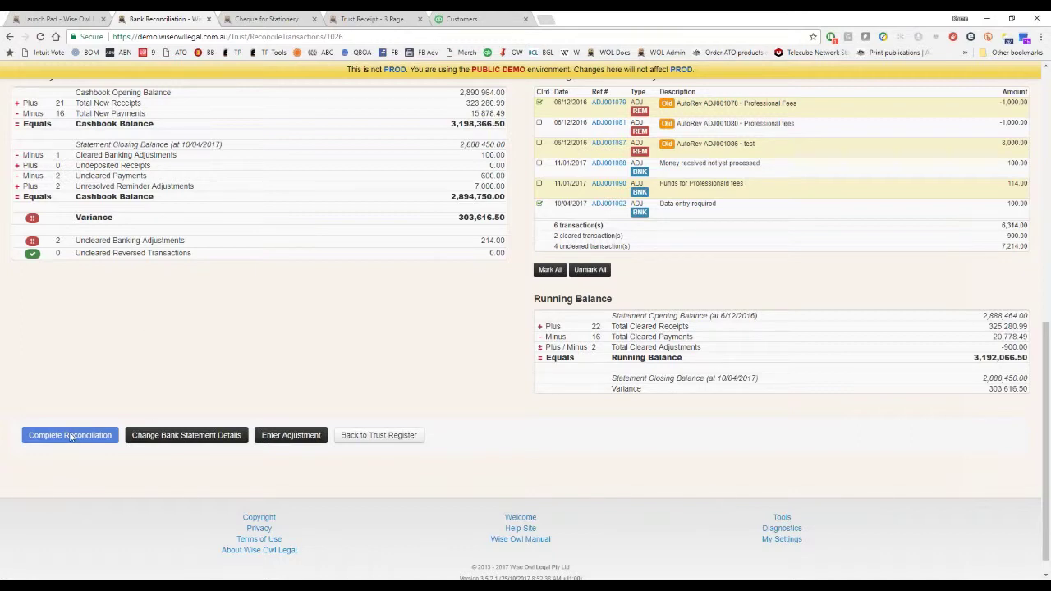
{"action": "scroll", "coordinate": [295, 327], "scroll_direction": "up", "scroll_amount": 10}
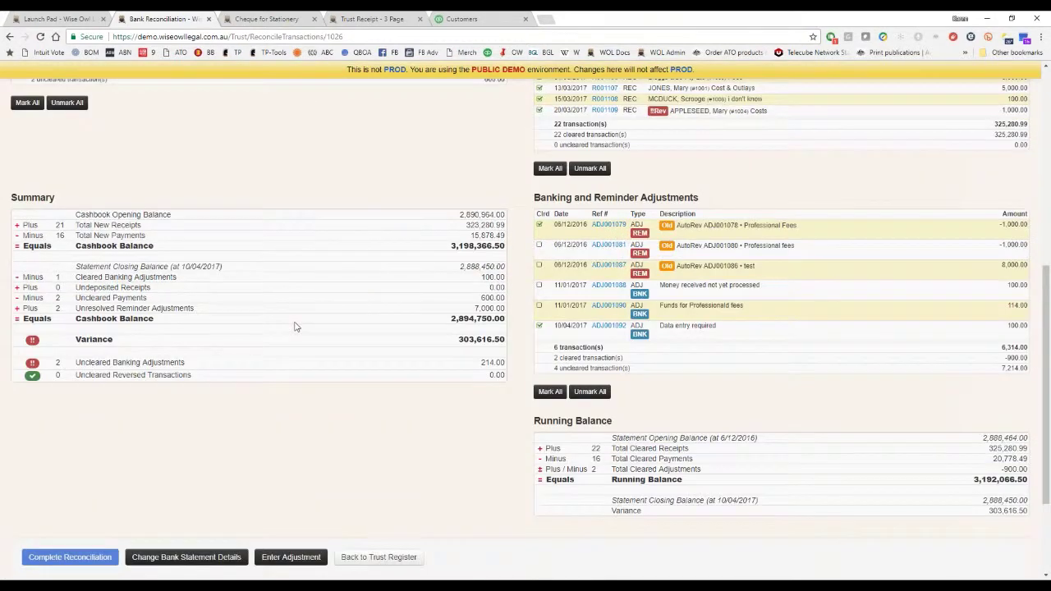
{"action": "left_click", "coordinate": [608, 145]}
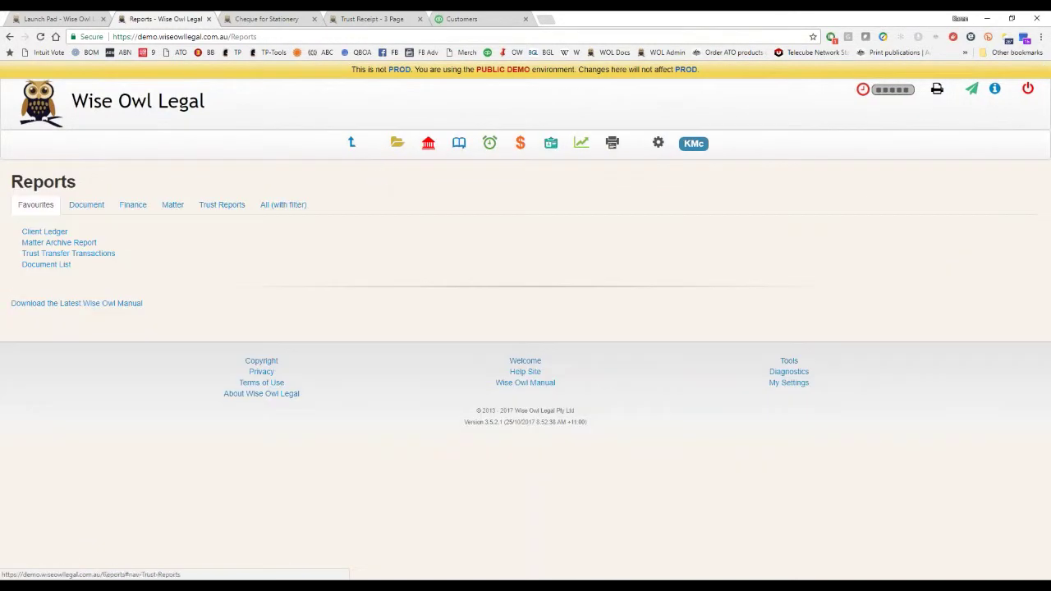
Generate the Trust Bank Reconciliation report as at 6-Dec-16 and read both pages.
{"action": "left_click", "coordinate": [232, 208]}
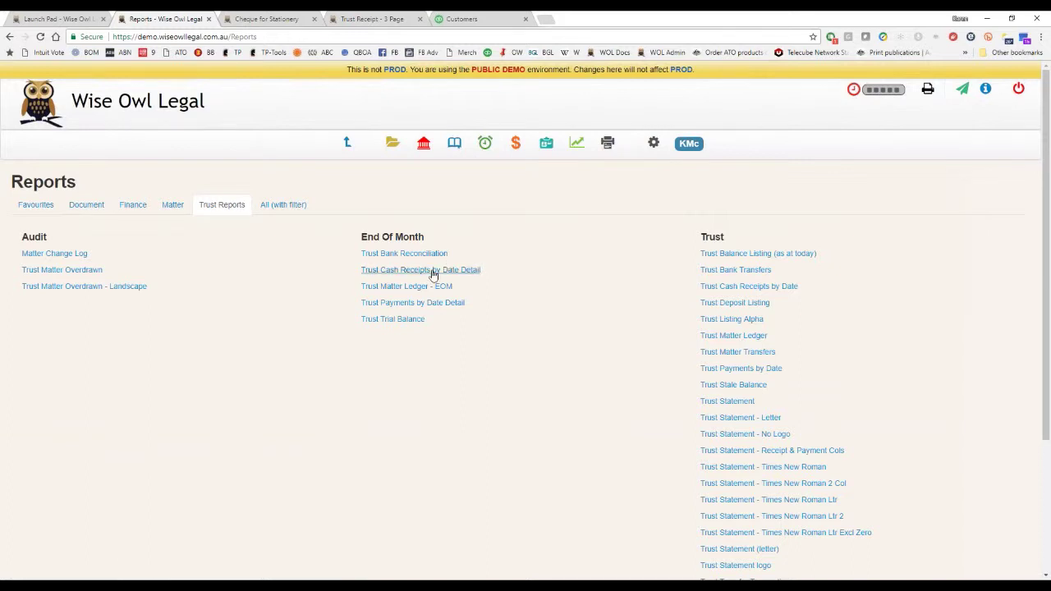
{"action": "left_click", "coordinate": [415, 254]}
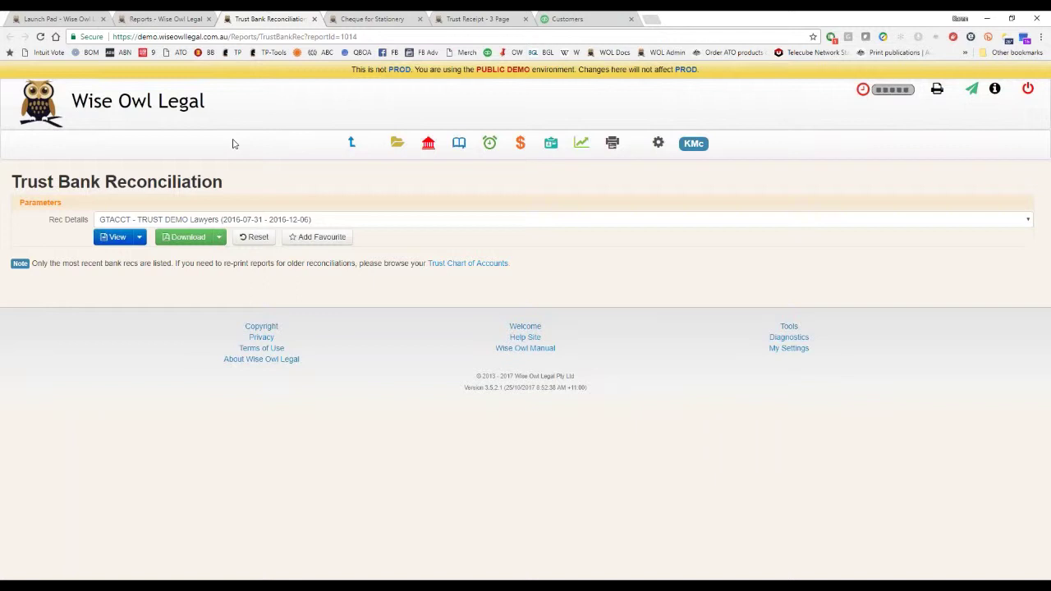
{"action": "left_click", "coordinate": [117, 237]}
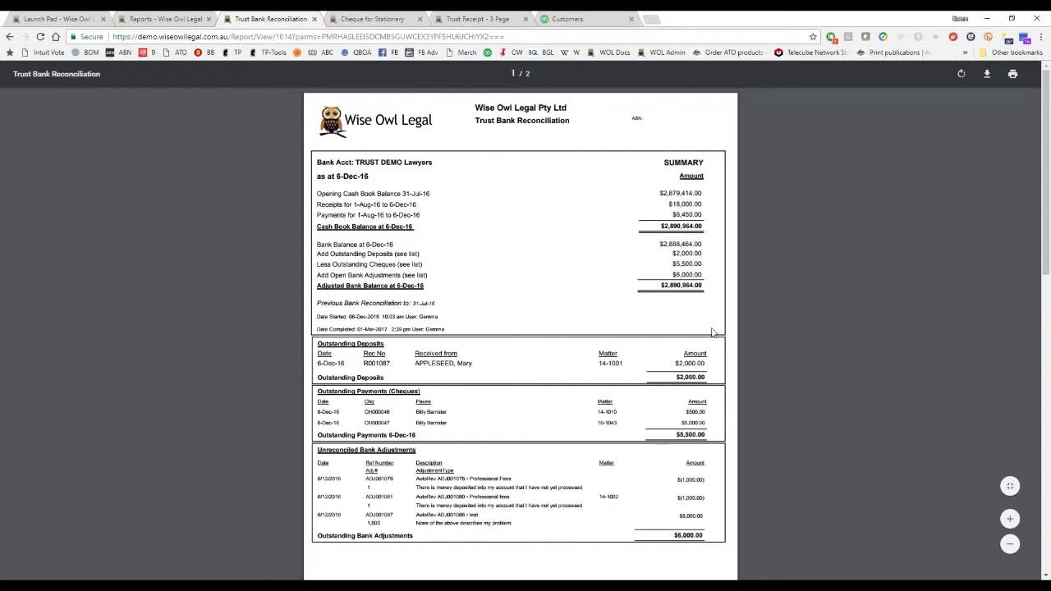
{"action": "scroll", "coordinate": [653, 220], "scroll_direction": "down", "scroll_amount": 2}
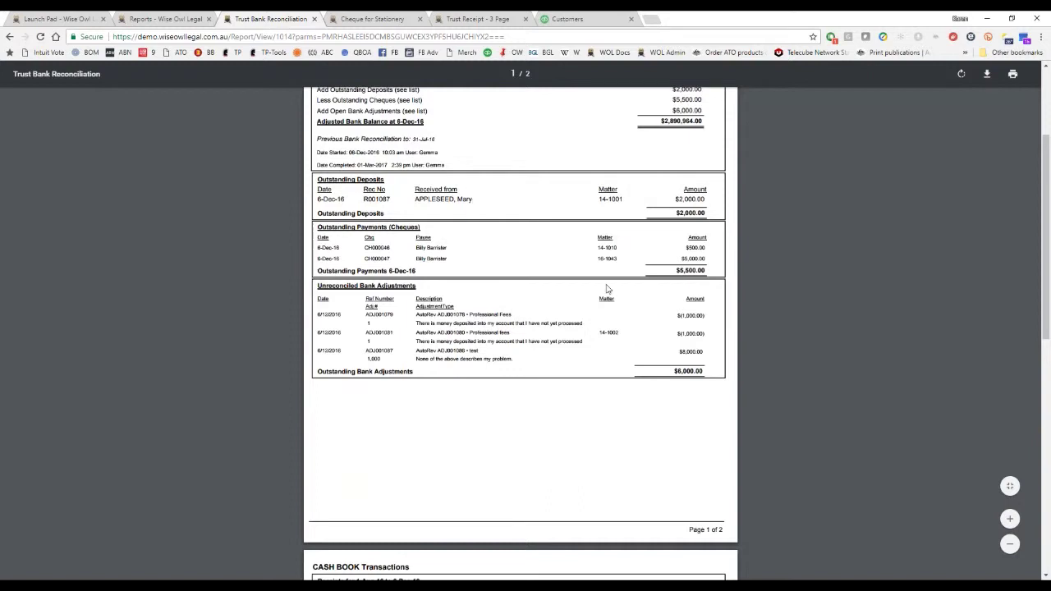
{"action": "scroll", "coordinate": [519, 307], "scroll_direction": "down", "scroll_amount": 4}
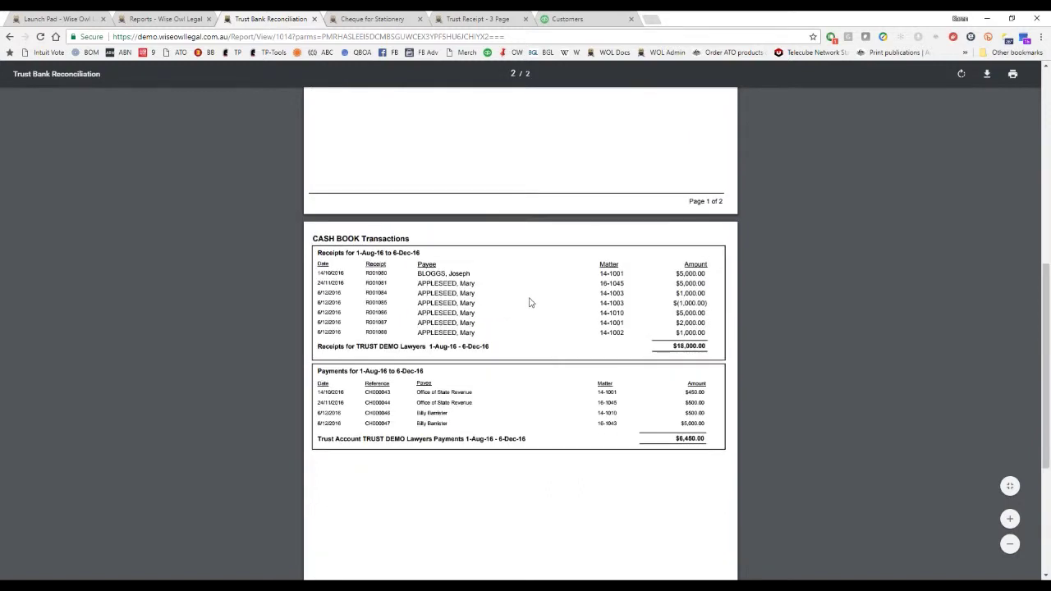
{"action": "scroll", "coordinate": [528, 300], "scroll_direction": "down", "scroll_amount": 2}
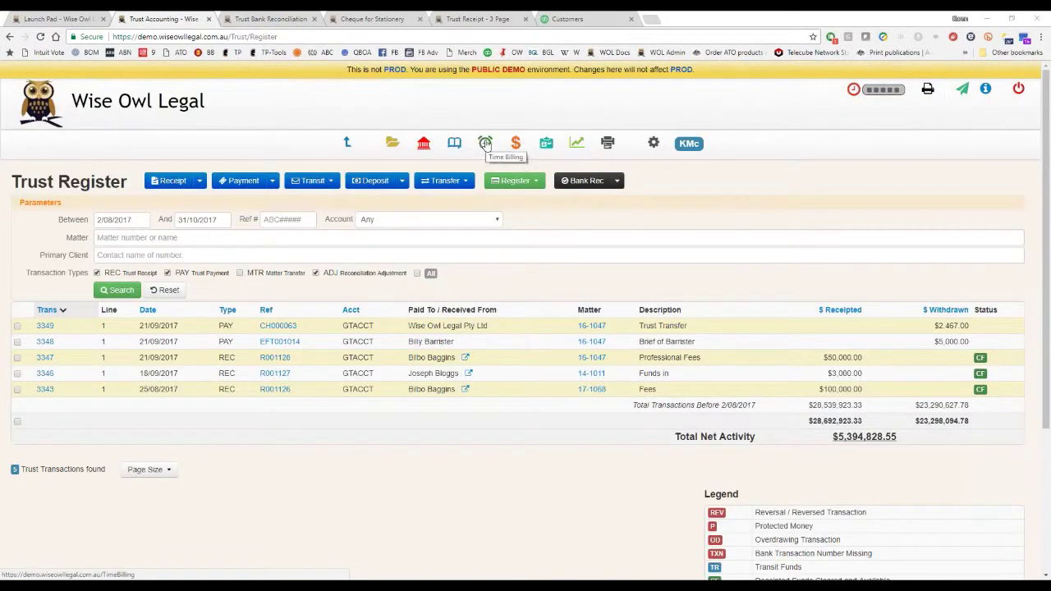
Enter a time record of 50 units on matter 14-1001 with notes 'Professional fees'.
{"action": "left_click", "coordinate": [485, 143]}
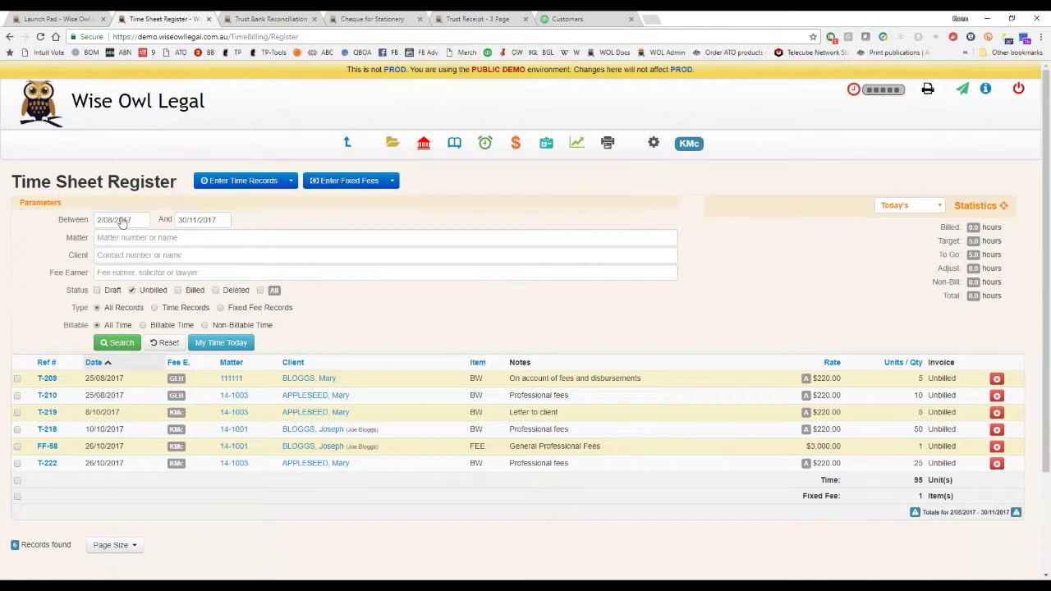
{"action": "left_click", "coordinate": [250, 182]}
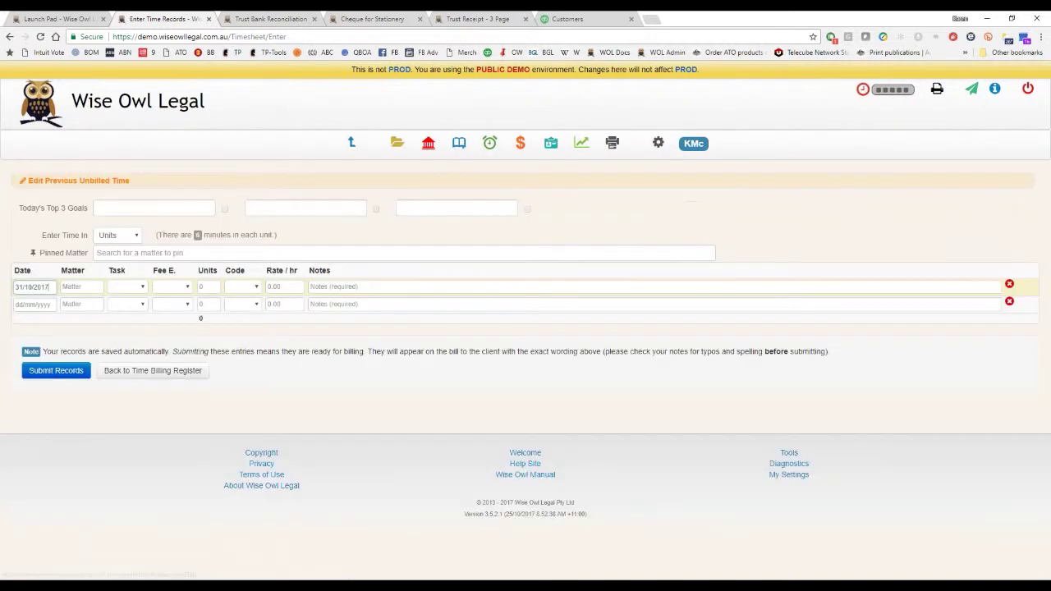
{"action": "left_click", "coordinate": [72, 287]}
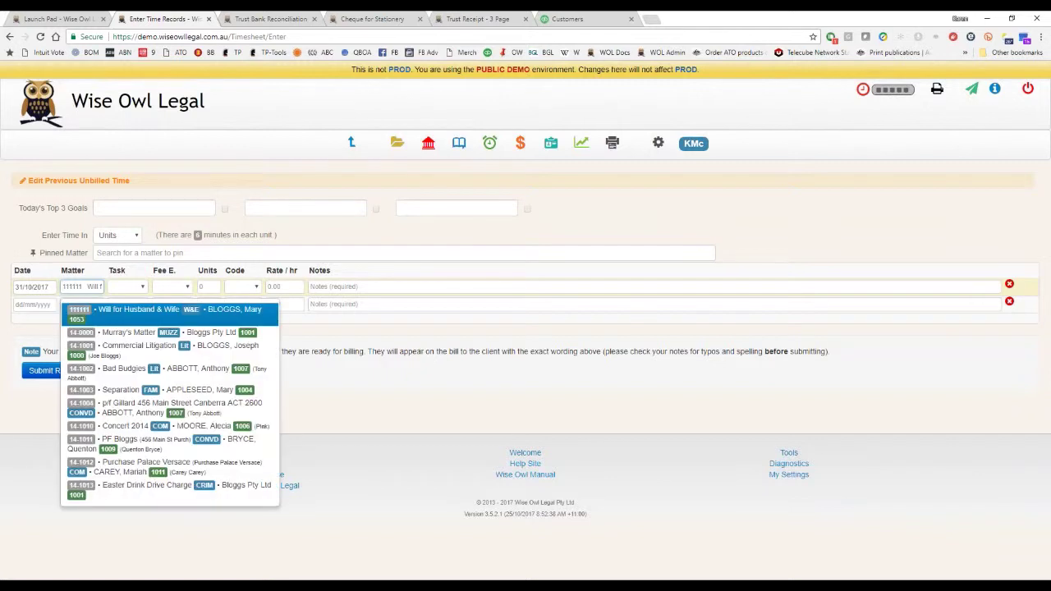
{"action": "key", "text": "Down"}
{"action": "key", "text": "Down"}
{"action": "key", "text": "Return"}
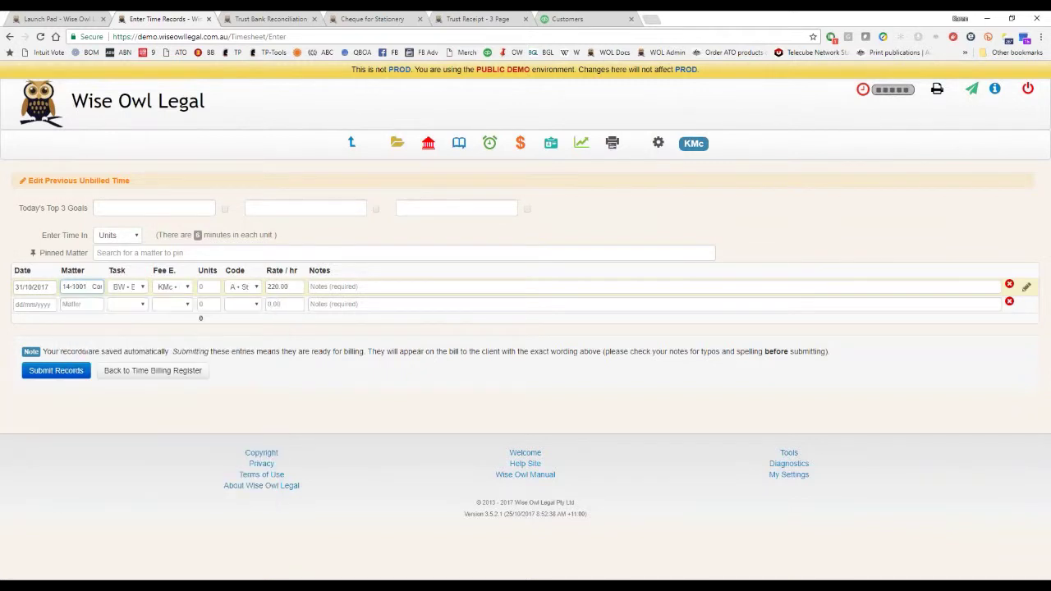
{"action": "key", "text": "Tab"}
{"action": "key", "text": "shift+Tab"}
{"action": "type", "text": "50"}
{"action": "key", "text": "Tab"}
{"action": "key", "text": "Tab"}
{"action": "key", "text": "Tab"}
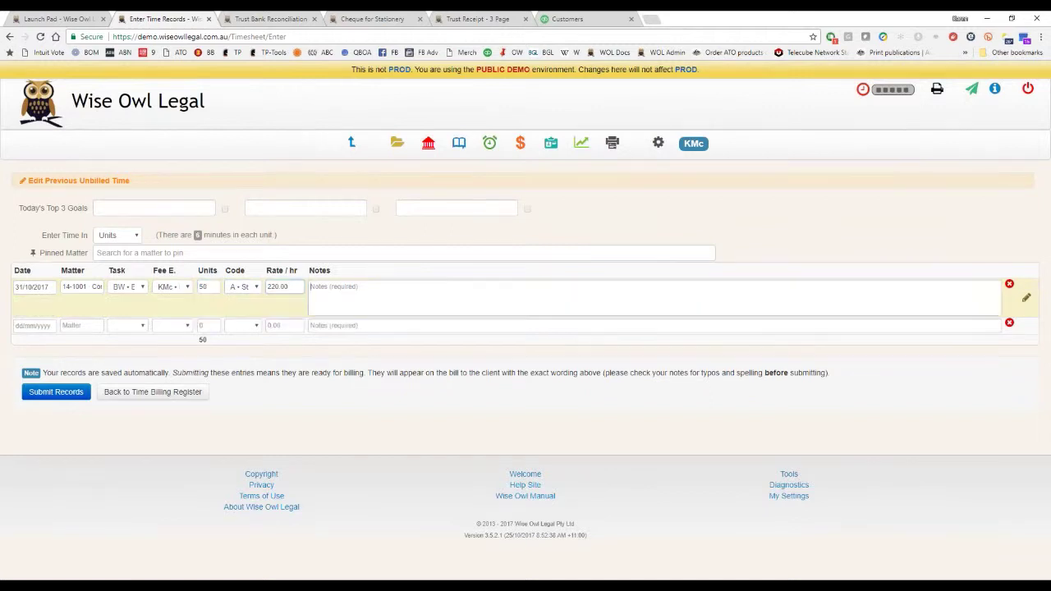
{"action": "type", "text": "Professional fees"}
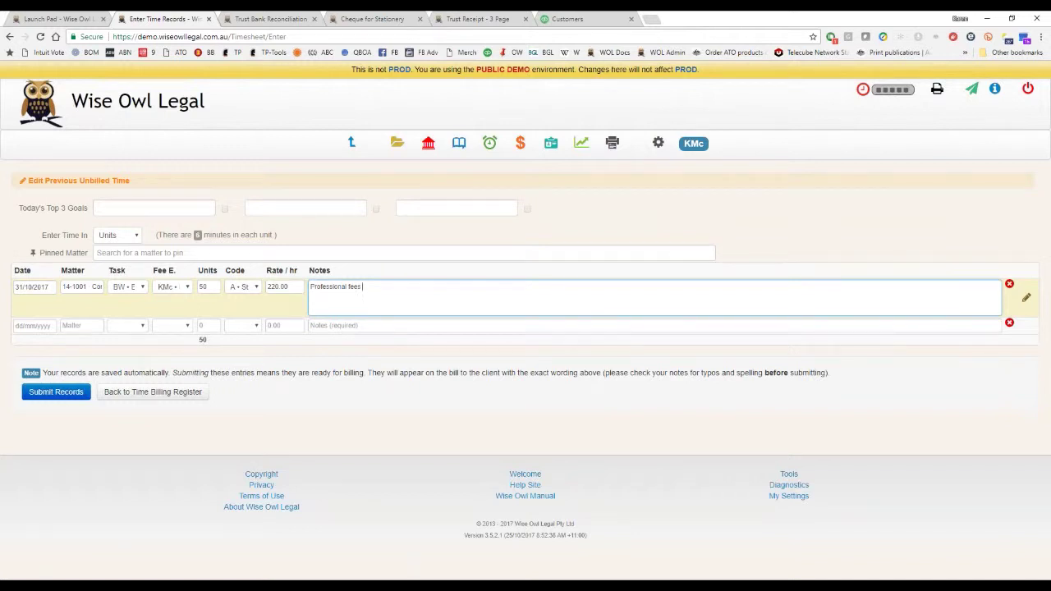
{"action": "key", "text": "Tab"}
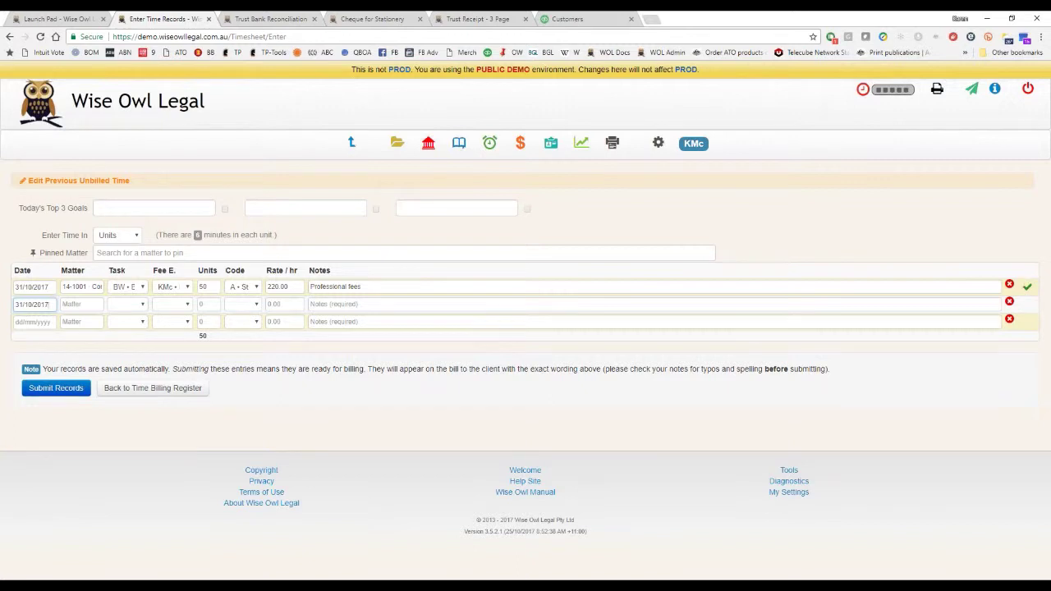
Add an earlier-dated second record: 30 units on matter 14-1003 with placeholder notes, then submit.
{"action": "key", "text": "Down"}
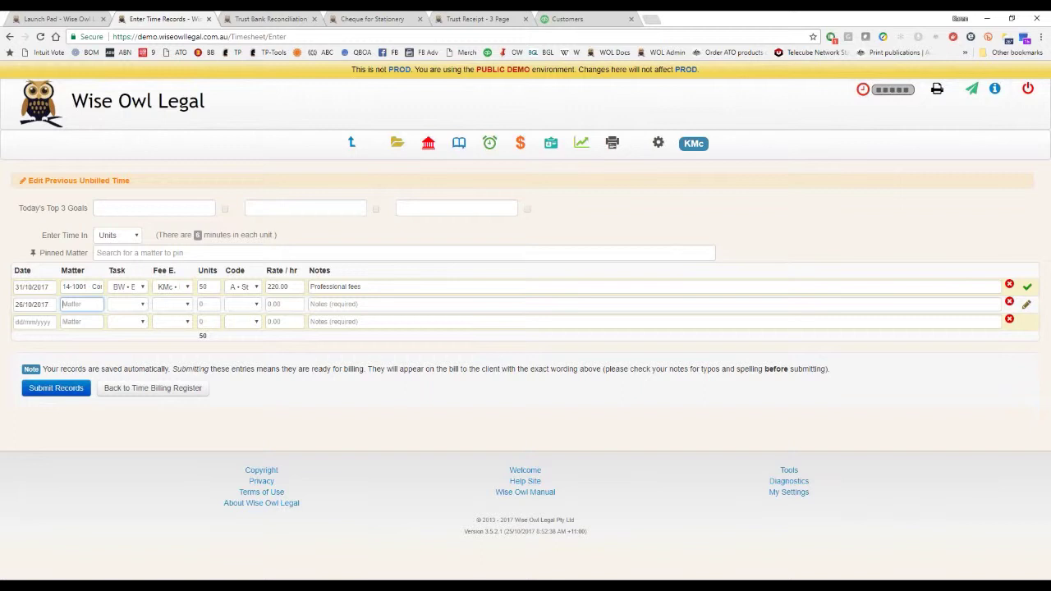
{"action": "key", "text": "Down"}
{"action": "key", "text": "Down"}
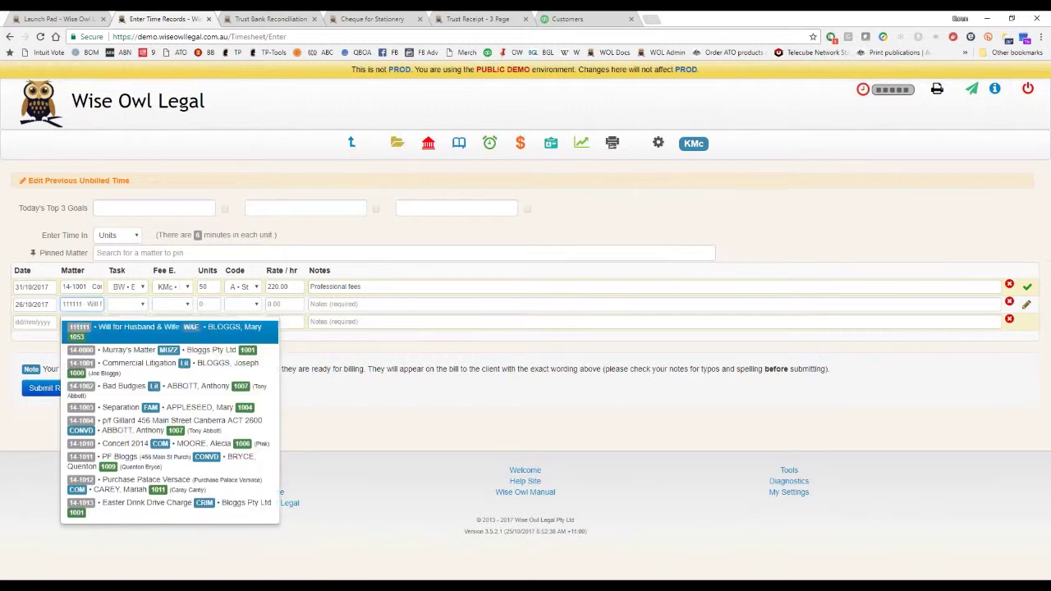
{"action": "key", "text": "Down"}
{"action": "key", "text": "Down"}
{"action": "key", "text": "Down"}
{"action": "key", "text": "Return"}
{"action": "key", "text": "Tab"}
{"action": "key", "text": "Tab"}
{"action": "key", "text": "Tab"}
{"action": "type", "text": "30"}
{"action": "key", "text": "Tab"}
{"action": "key", "text": "Tab"}
{"action": "key", "text": "Tab"}
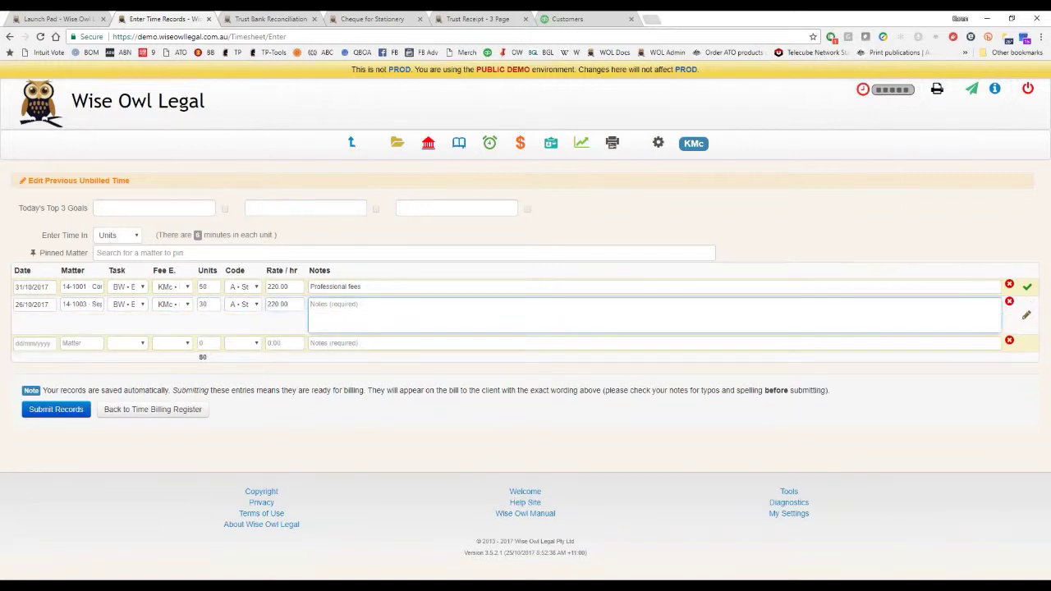
{"action": "type", "text": "T"}
{"action": "key", "text": "BackSpace"}
{"action": "type", "text": "AT"}
{"action": "type", "text": "c "}
{"action": "type", "text": "asldjk askjdf sadjf asd"}
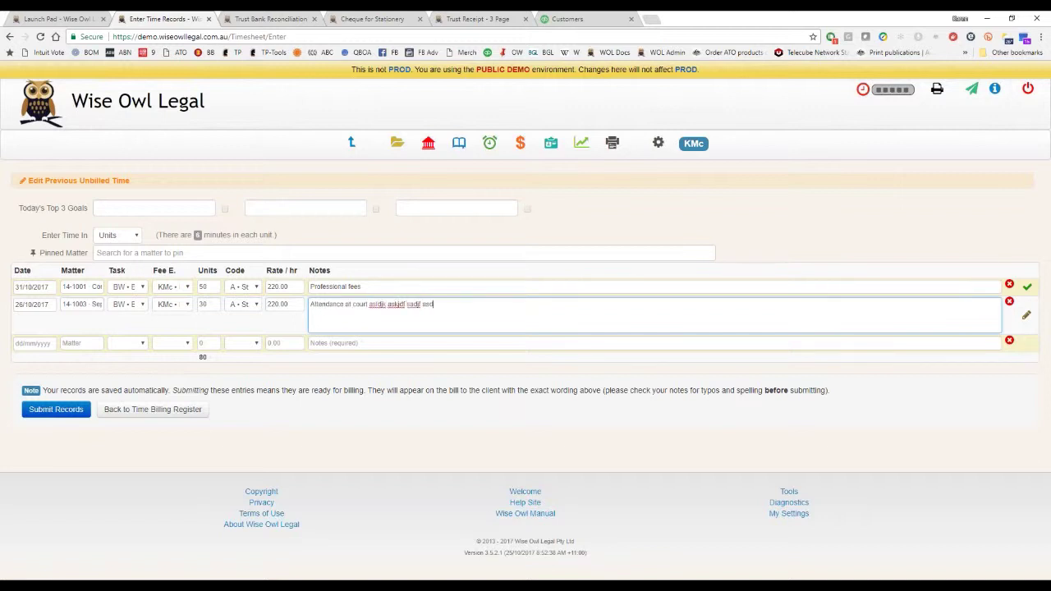
{"action": "type", "text": "asdas sd"}
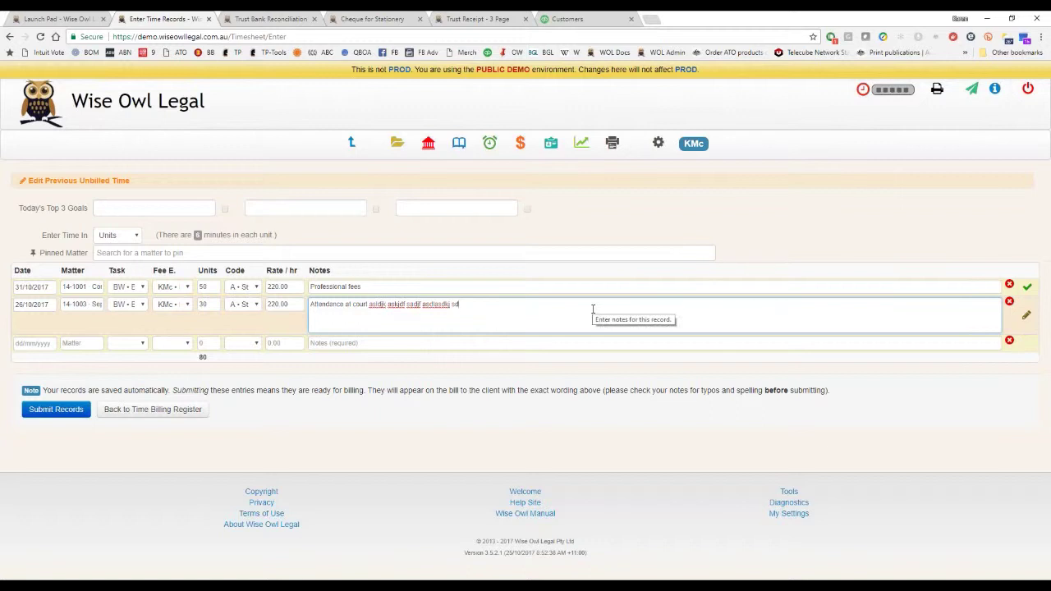
{"action": "key", "text": "Tab"}
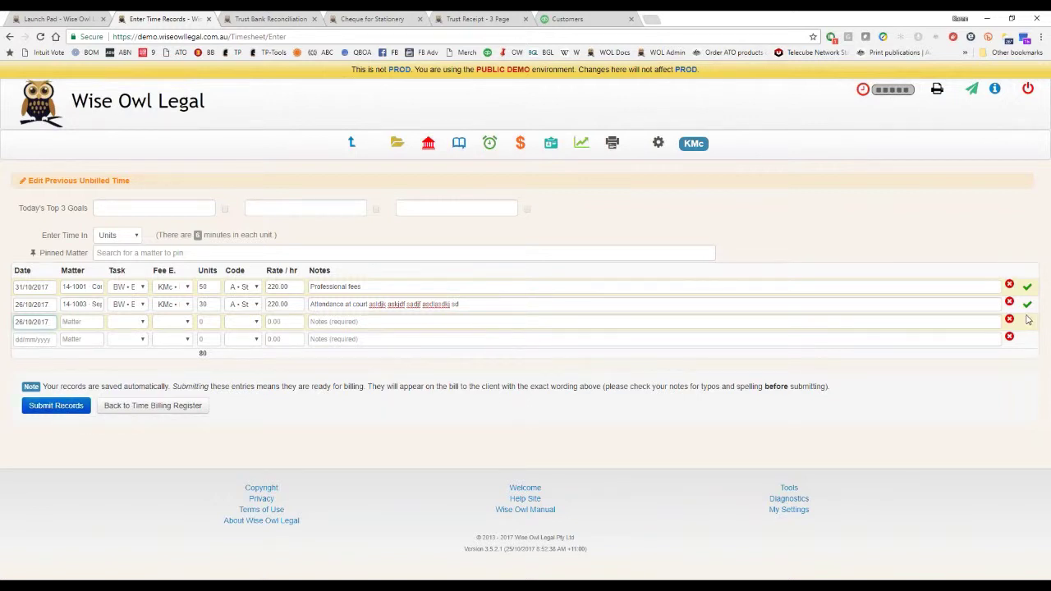
{"action": "left_click", "coordinate": [56, 405]}
Confirm submission of the 8-hour time records, then go to Enter Fixed Fees.
{"action": "left_click", "coordinate": [632, 207]}
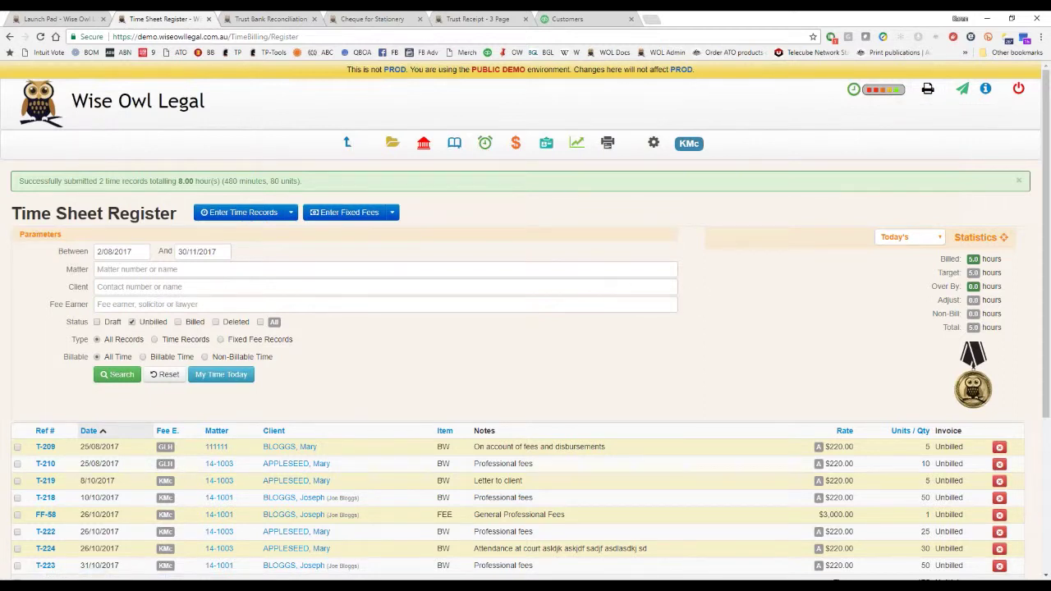
{"action": "left_click", "coordinate": [345, 212]}
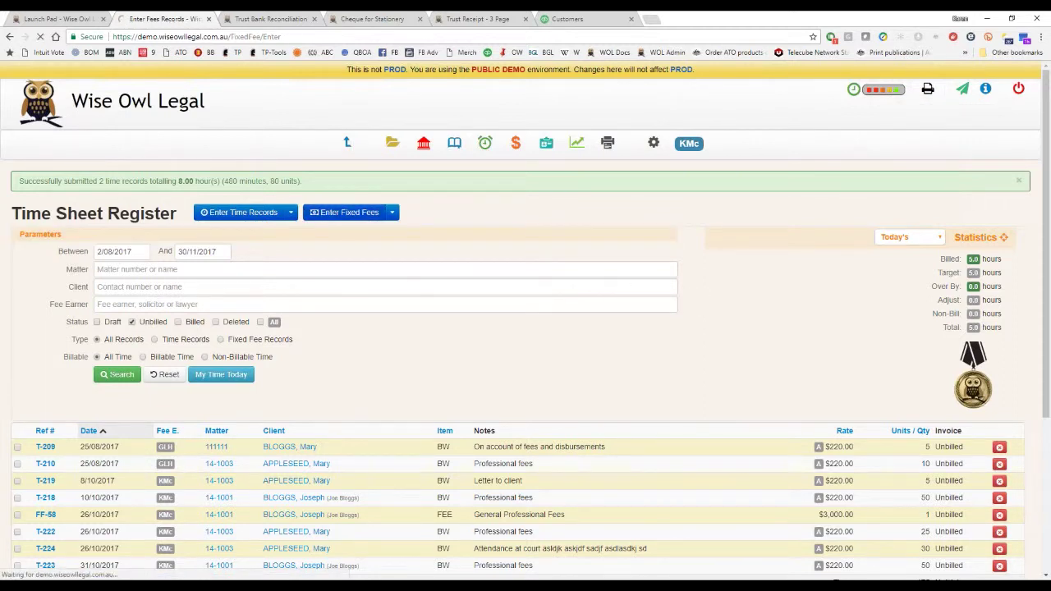
Enter a fixed fee row on matter 14-1001 for the 'Will • Preparation of Will' item.
{"action": "left_click", "coordinate": [92, 269]}
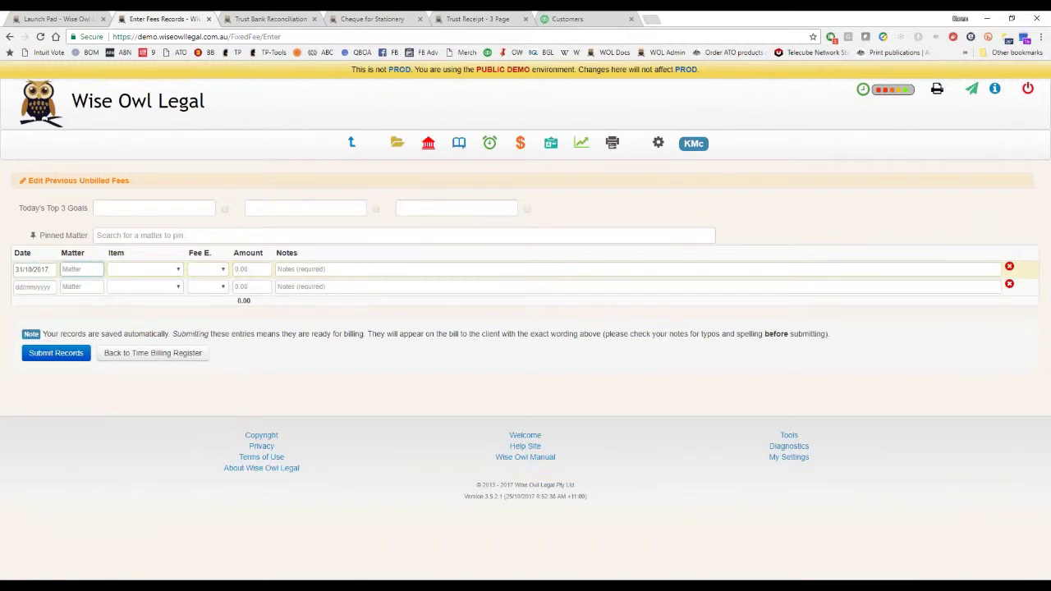
{"action": "key", "text": "Down"}
{"action": "key", "text": "Down"}
{"action": "key", "text": "Return"}
{"action": "key", "text": "Tab"}
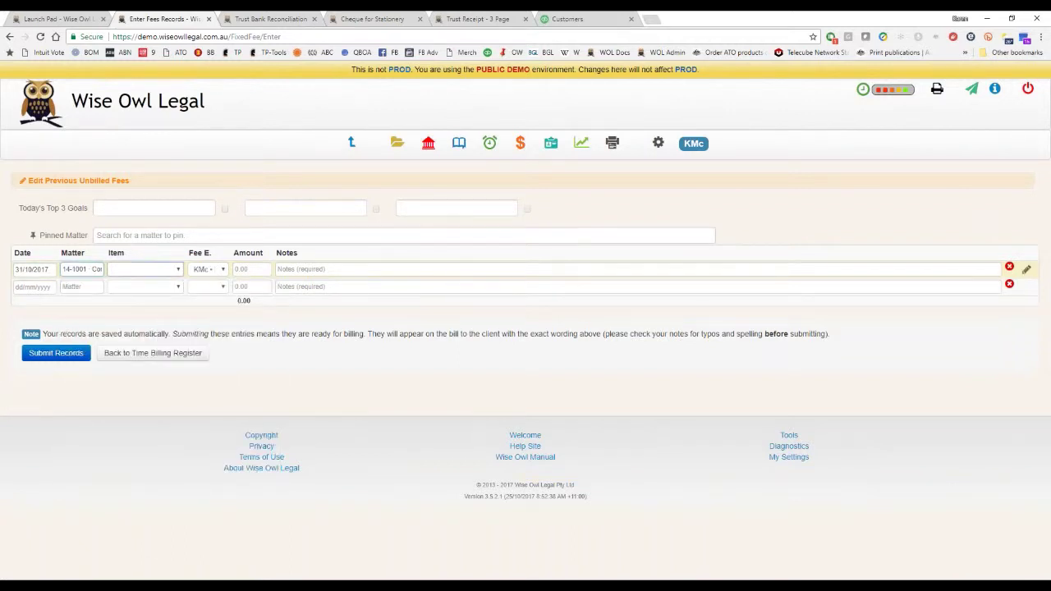
{"action": "key", "text": "Down"}
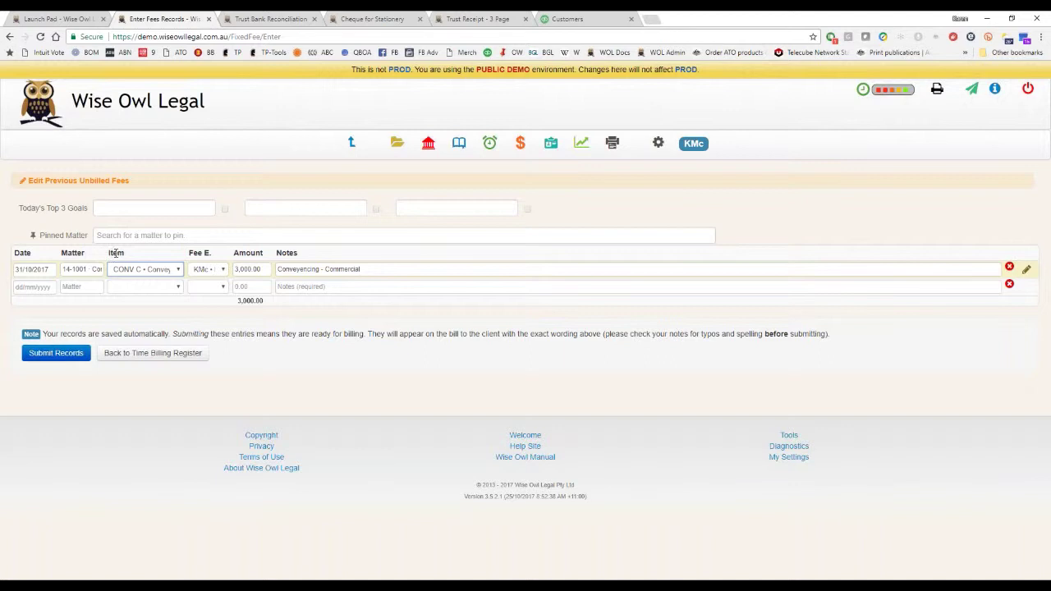
{"action": "left_click", "coordinate": [176, 270]}
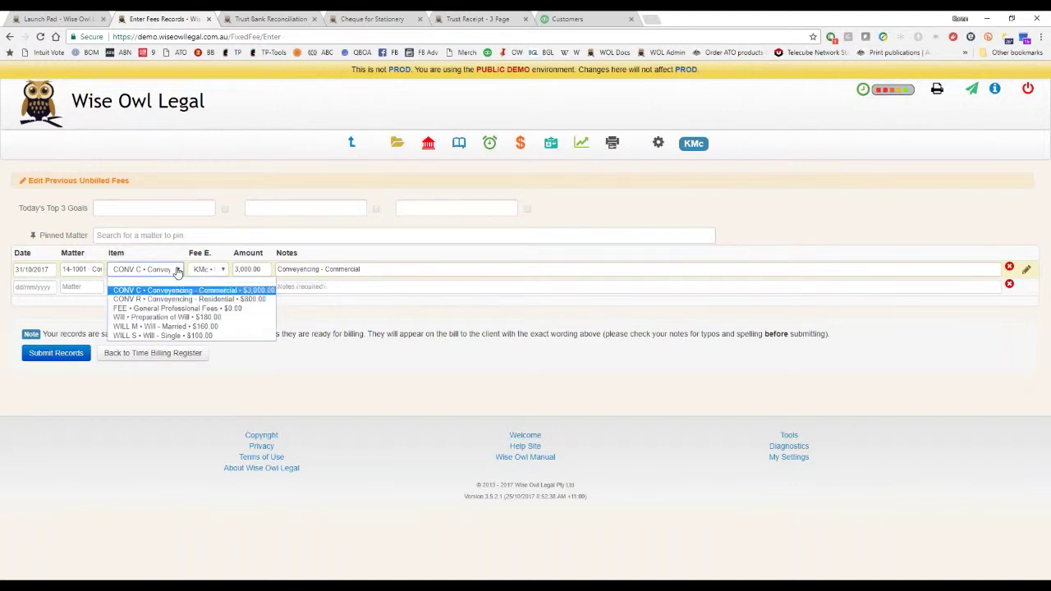
{"action": "left_click", "coordinate": [160, 317]}
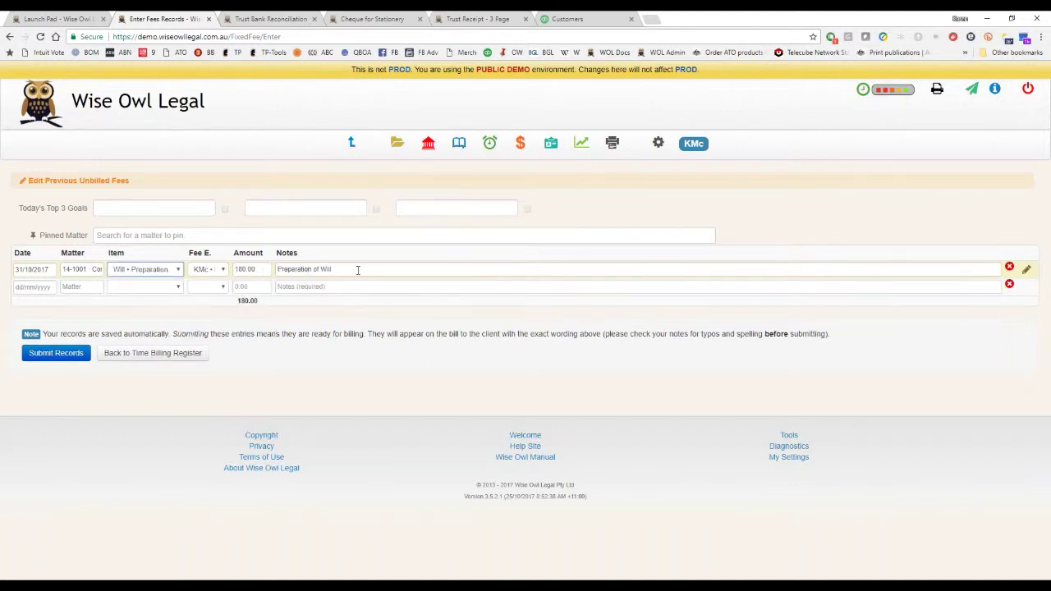
{"action": "key", "text": "Tab"}
{"action": "left_click", "coordinate": [73, 287]}
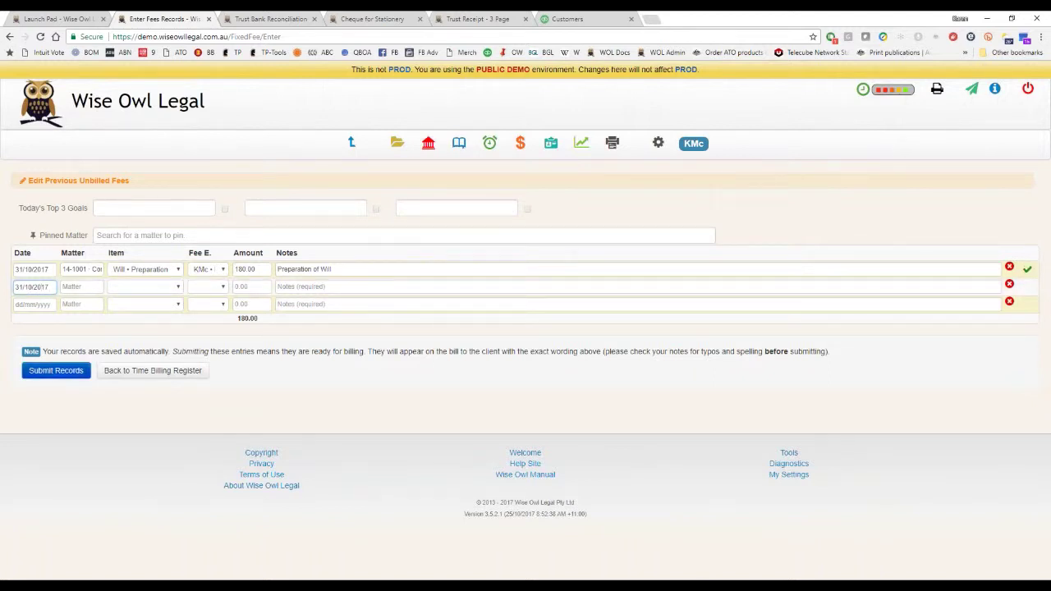
Reopen the fixed fee page from the Time Sheet Register and submit the $180.00 fee.
{"action": "left_click", "coordinate": [77, 373]}
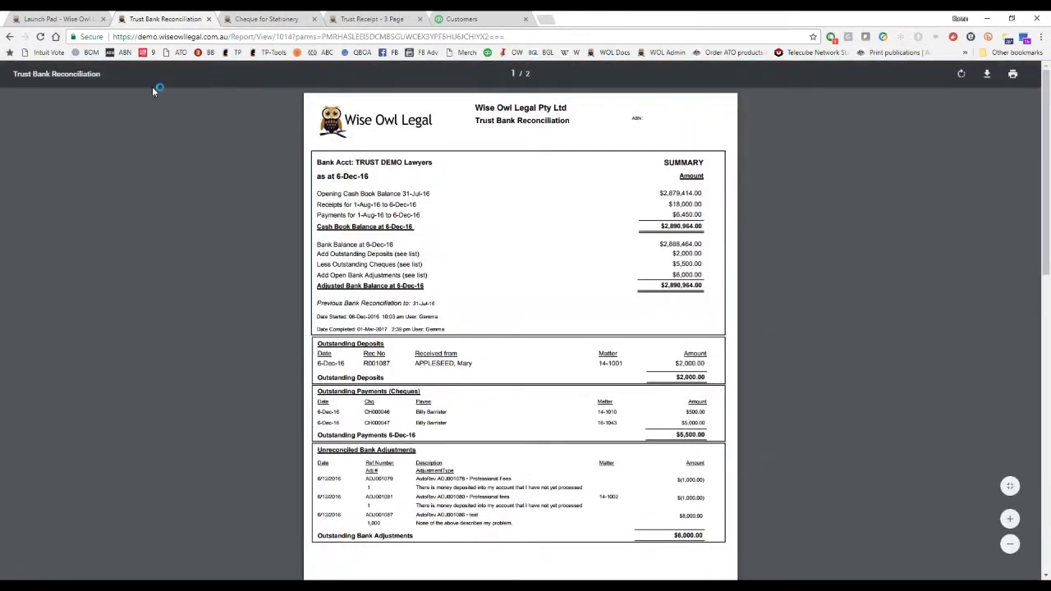
{"action": "left_click", "coordinate": [97, 19]}
{"action": "left_click", "coordinate": [484, 145]}
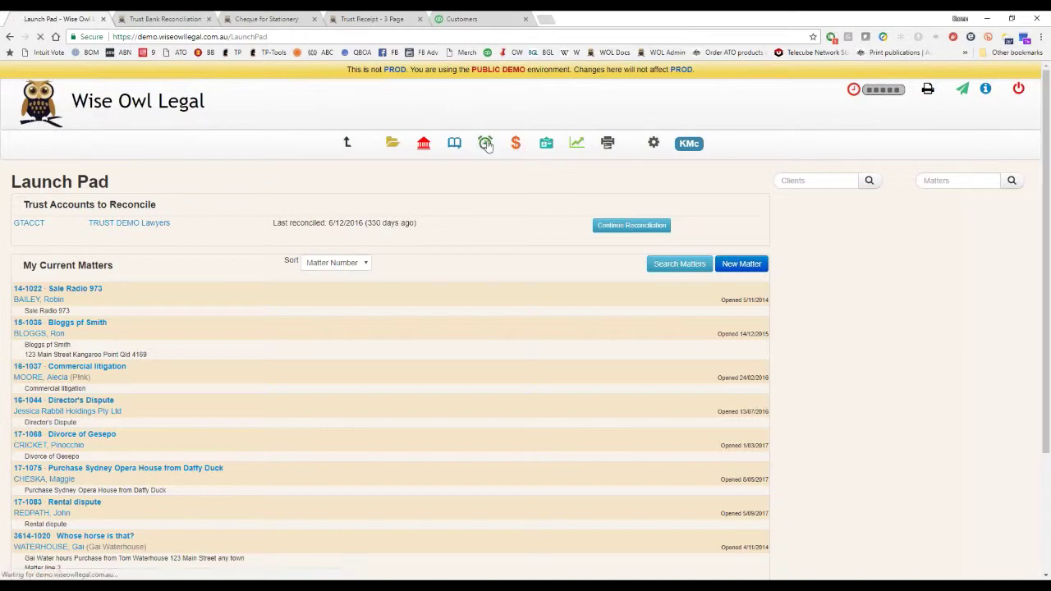
{"action": "left_click", "coordinate": [345, 180]}
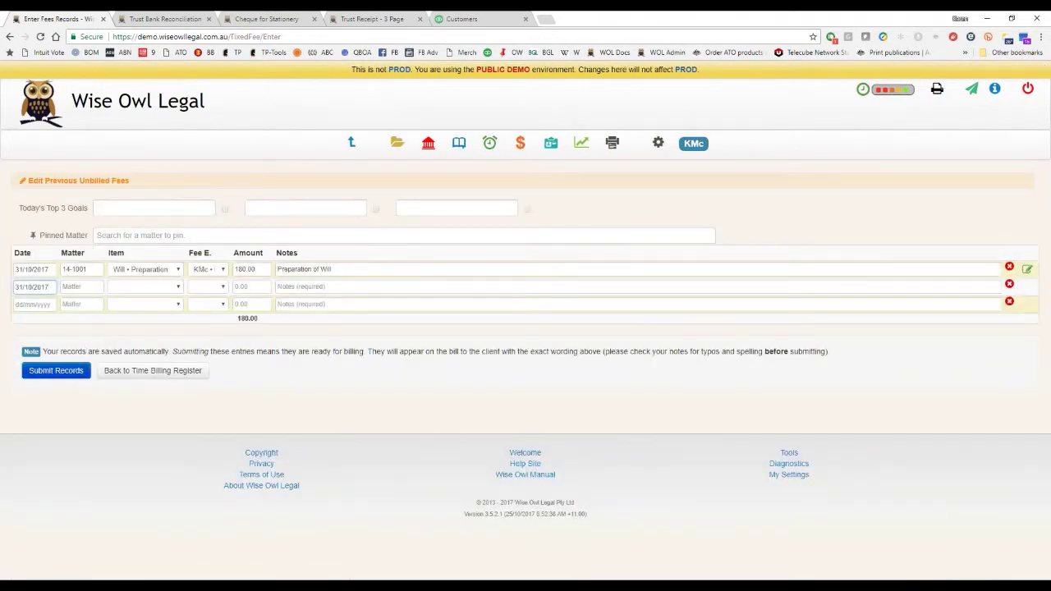
{"action": "left_click", "coordinate": [56, 370]}
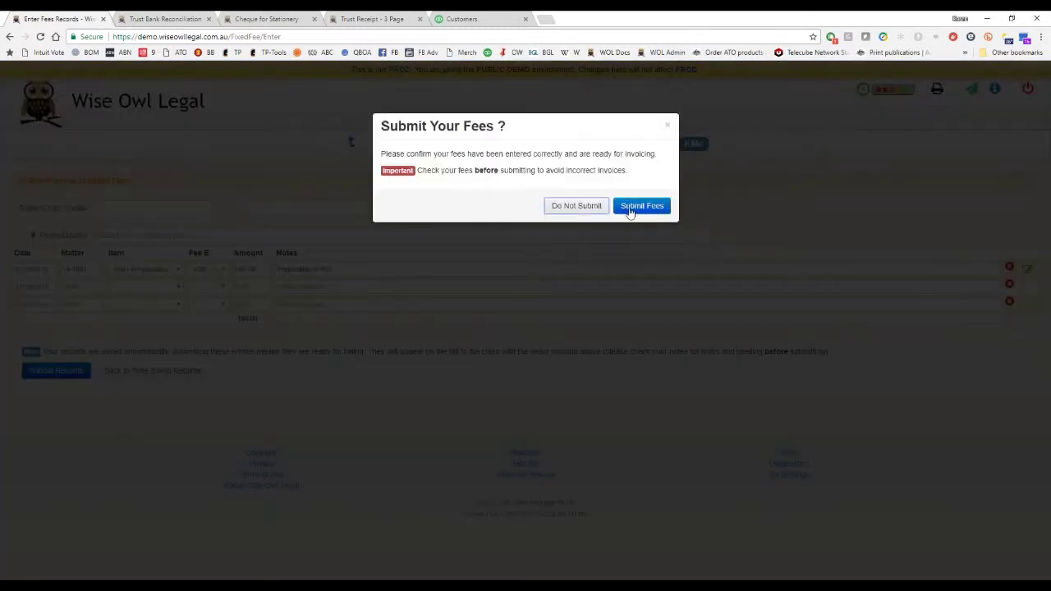
{"action": "left_click", "coordinate": [666, 210]}
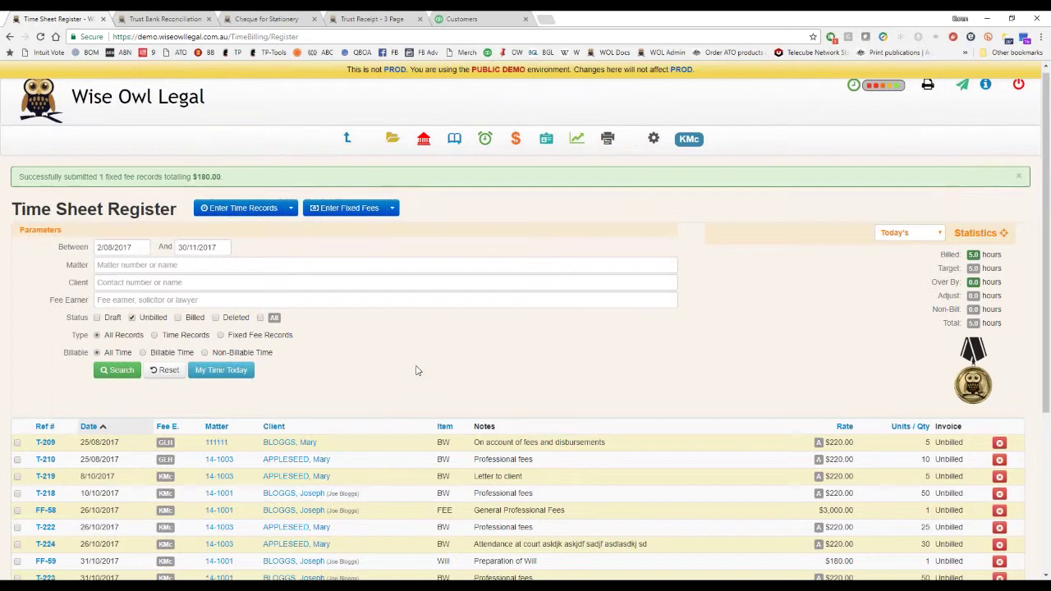
Show my own time records dated 24/10/2017 to 31/10/2017 in the time sheet register.
{"action": "scroll", "coordinate": [417, 371], "scroll_direction": "down", "scroll_amount": 2}
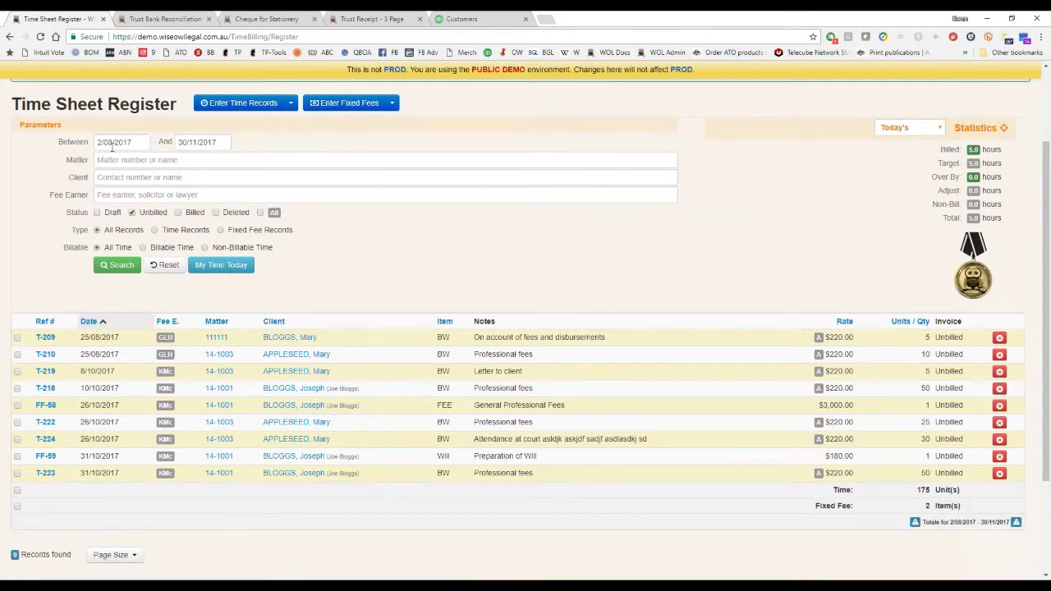
{"action": "left_click", "coordinate": [228, 264]}
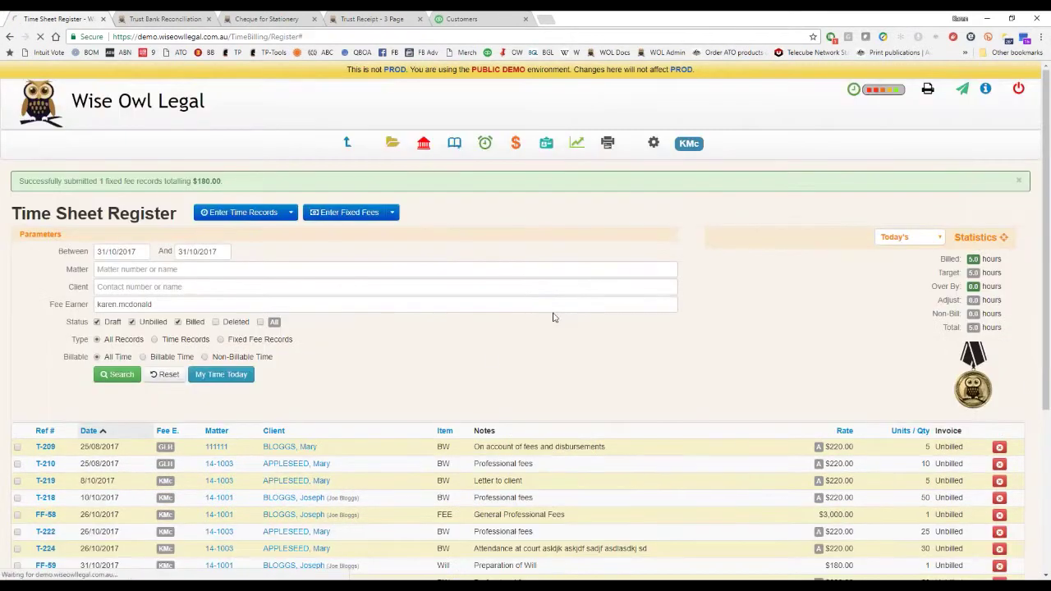
{"action": "left_click", "coordinate": [220, 375]}
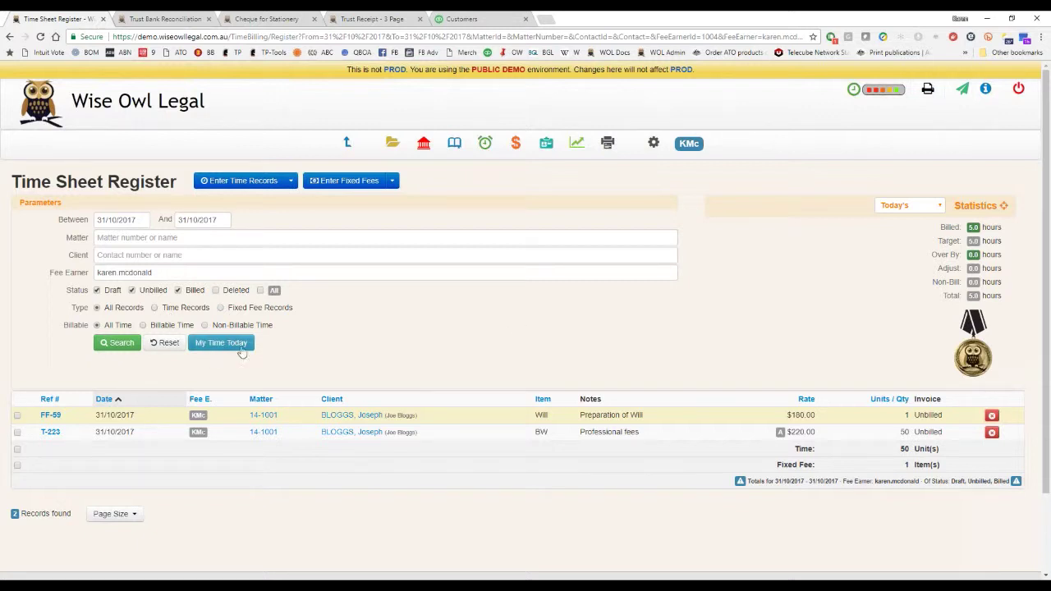
{"action": "left_click", "coordinate": [130, 220]}
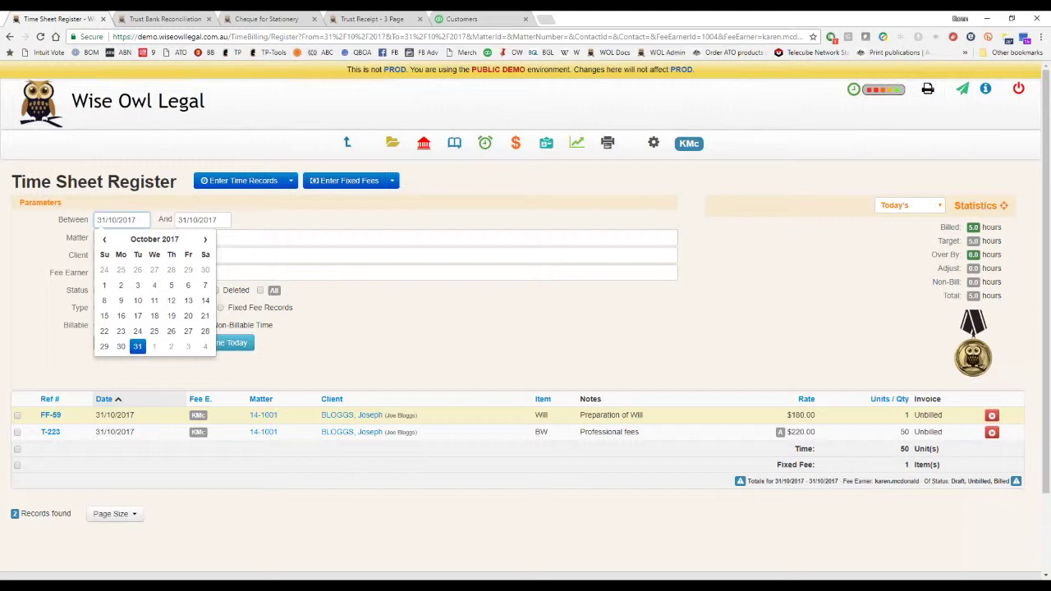
{"action": "key", "text": "Left"}
{"action": "key", "text": "Left"}
{"action": "key", "text": "Left"}
{"action": "left_click", "coordinate": [137, 331]}
{"action": "left_click", "coordinate": [108, 346]}
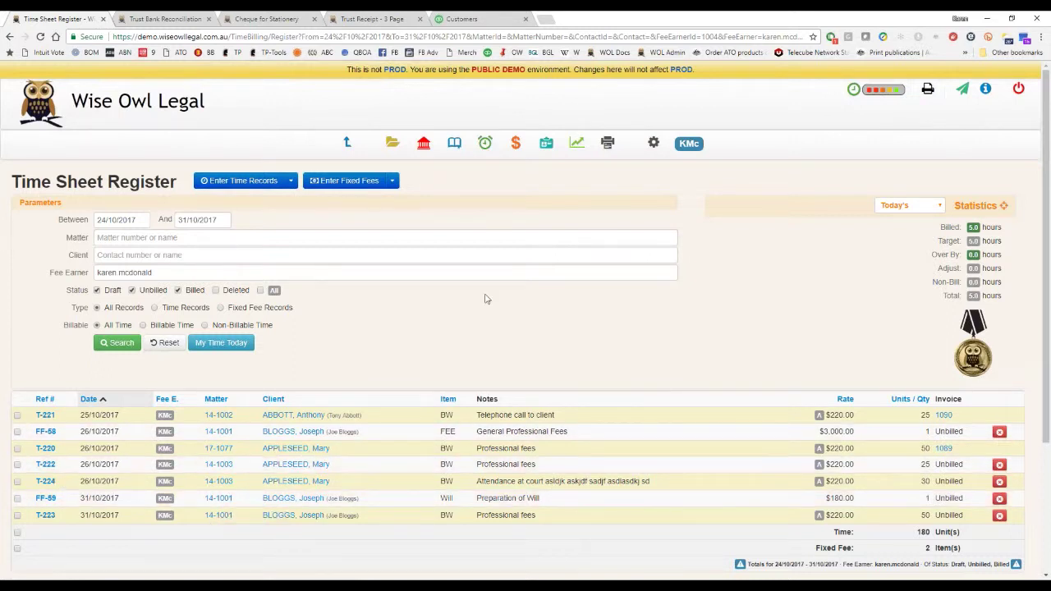
Narrow the register to matter 14-1001 Commercial Litigation and exclude billed records.
{"action": "left_click", "coordinate": [152, 237]}
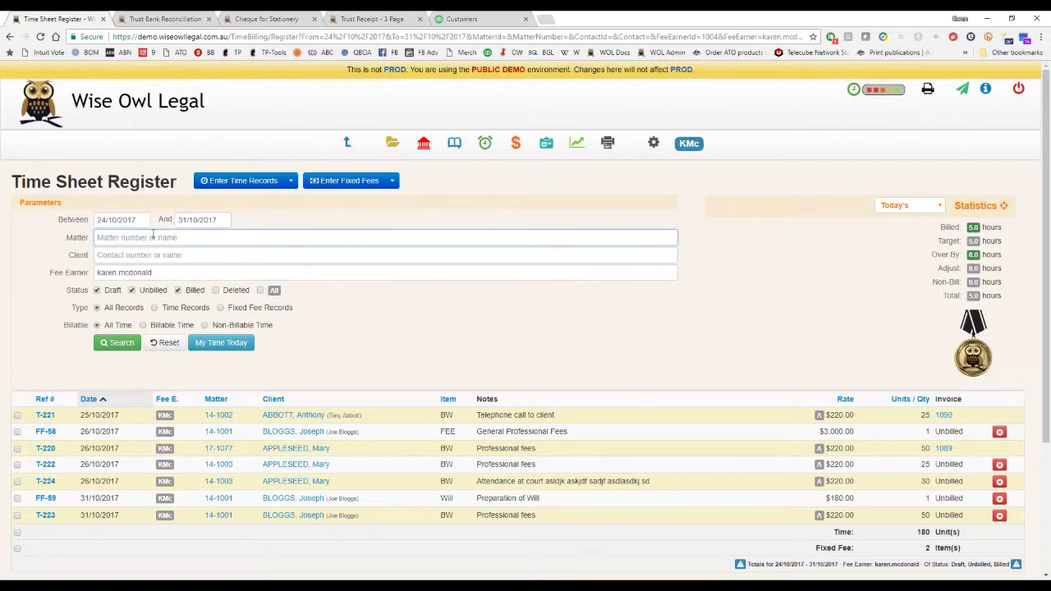
{"action": "type", "text": "bloggs"}
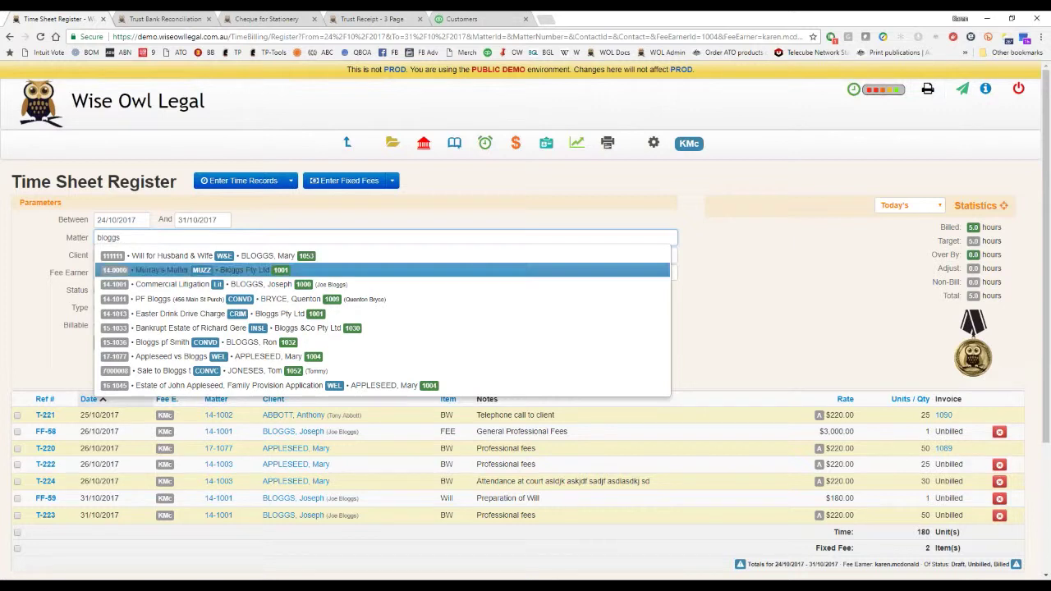
{"action": "left_click", "coordinate": [158, 286]}
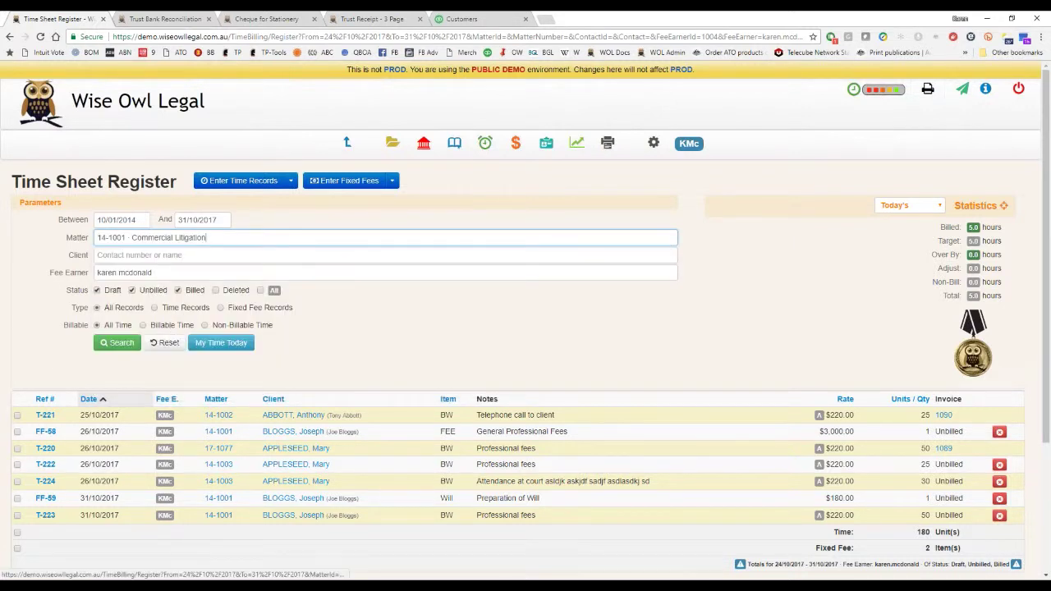
{"action": "left_click", "coordinate": [121, 343]}
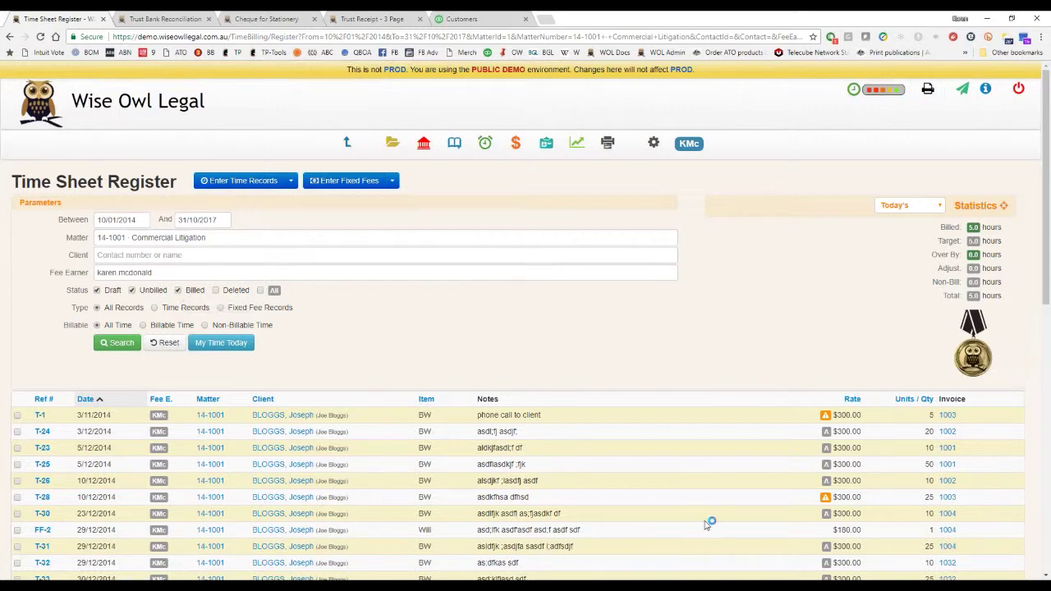
{"action": "left_click", "coordinate": [178, 290]}
{"action": "left_click", "coordinate": [121, 343]}
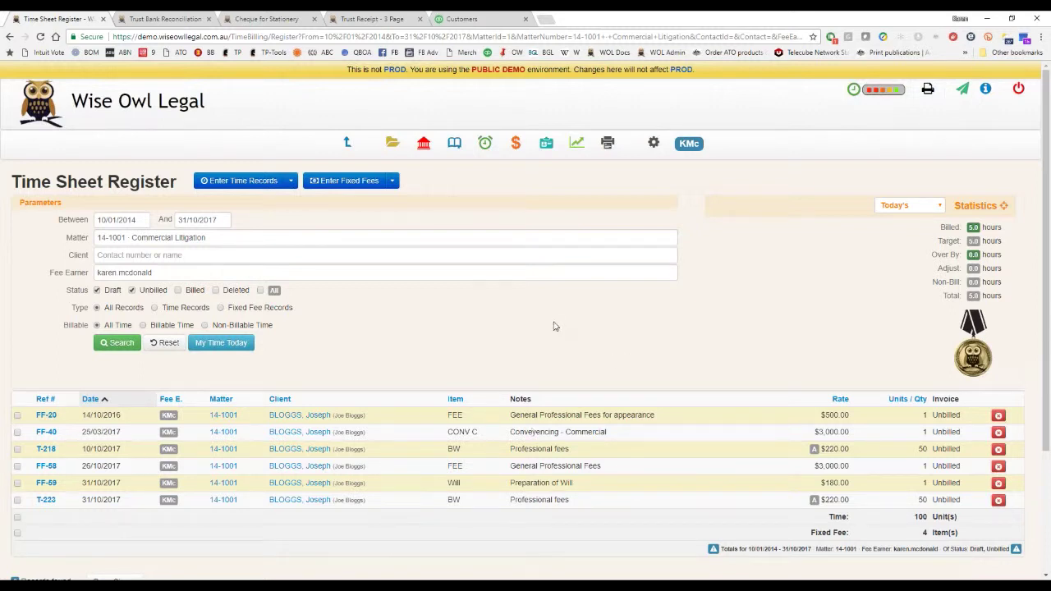
{"action": "left_click", "coordinate": [516, 145]}
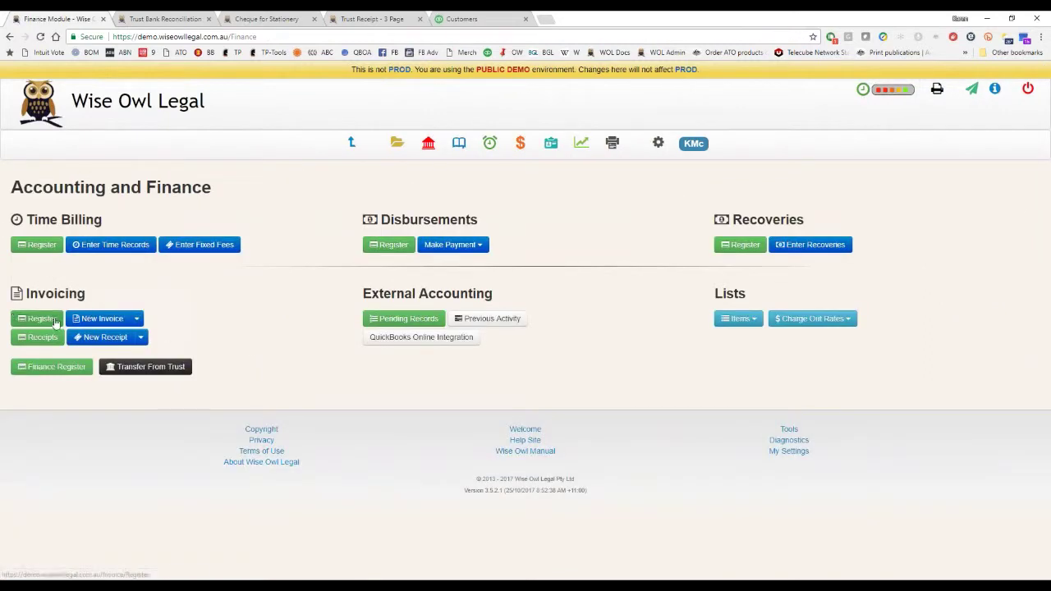
Open the Invoice Register and start a New Invoice from billable records.
{"action": "left_click", "coordinate": [37, 318]}
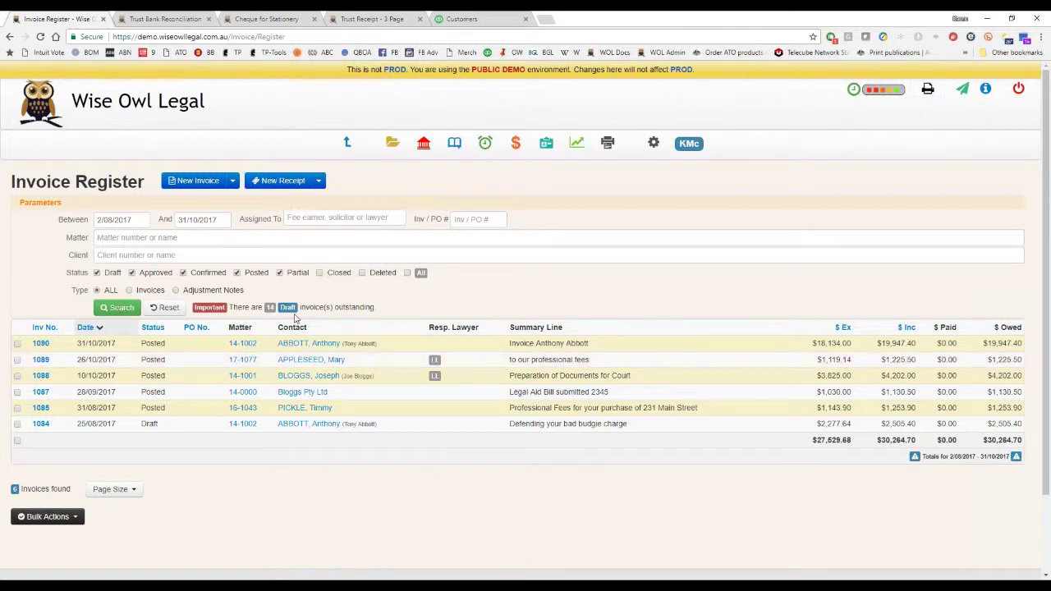
{"action": "left_click", "coordinate": [204, 184]}
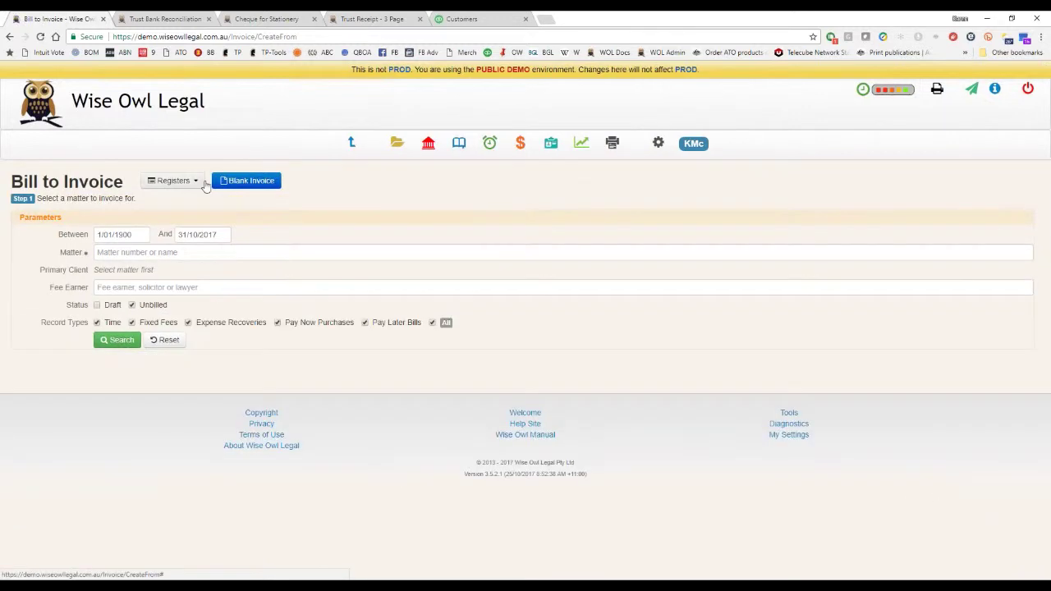
List the unbilled records for matter 14-1001 Commercial Litigation.
{"action": "left_click", "coordinate": [173, 252]}
{"action": "type", "text": "14-10"}
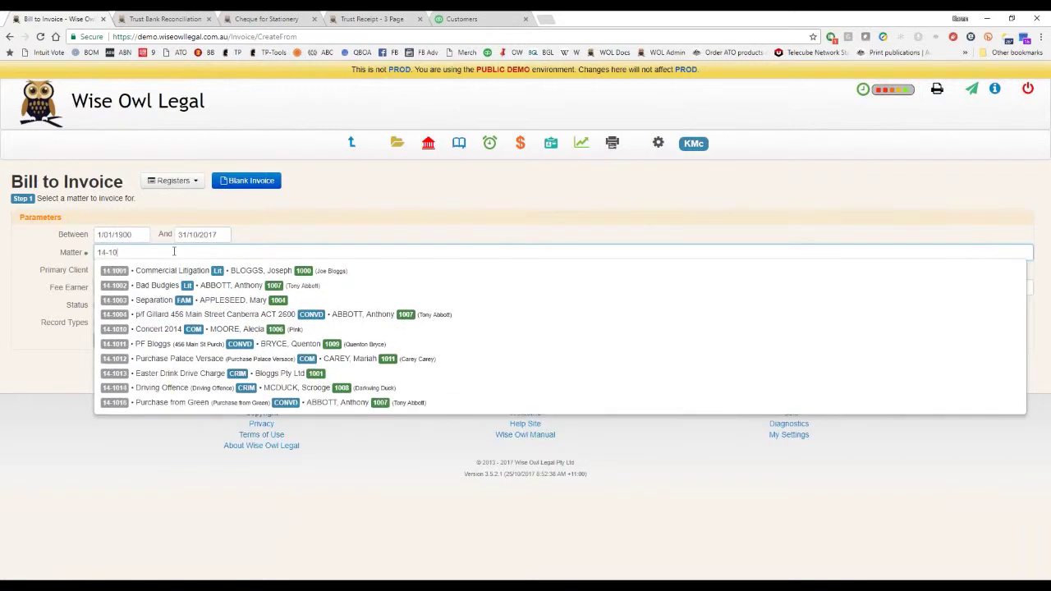
{"action": "type", "text": "01"}
{"action": "key", "text": "Tab"}
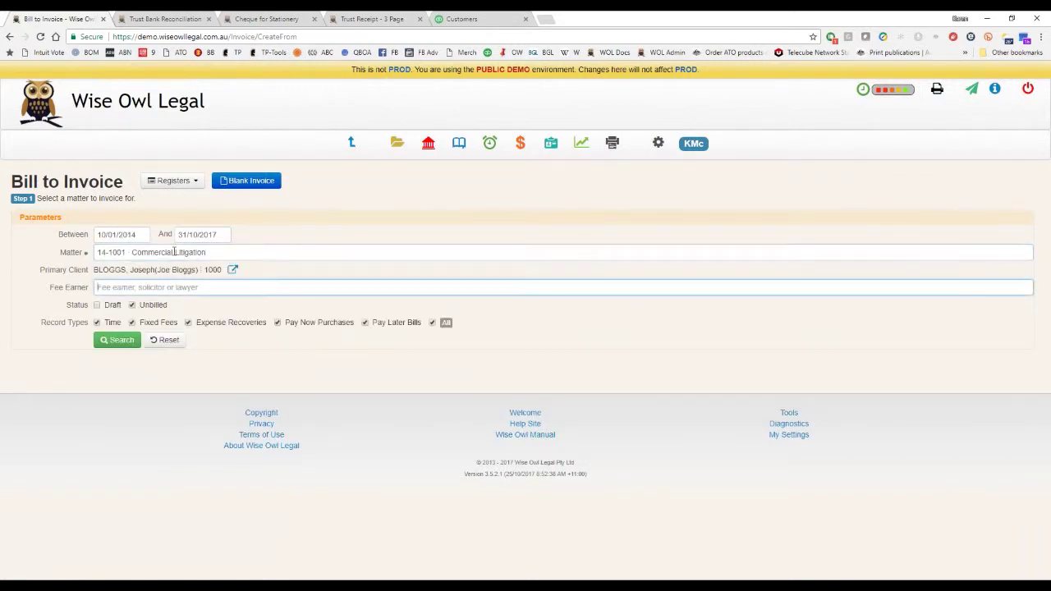
{"action": "left_click", "coordinate": [124, 341]}
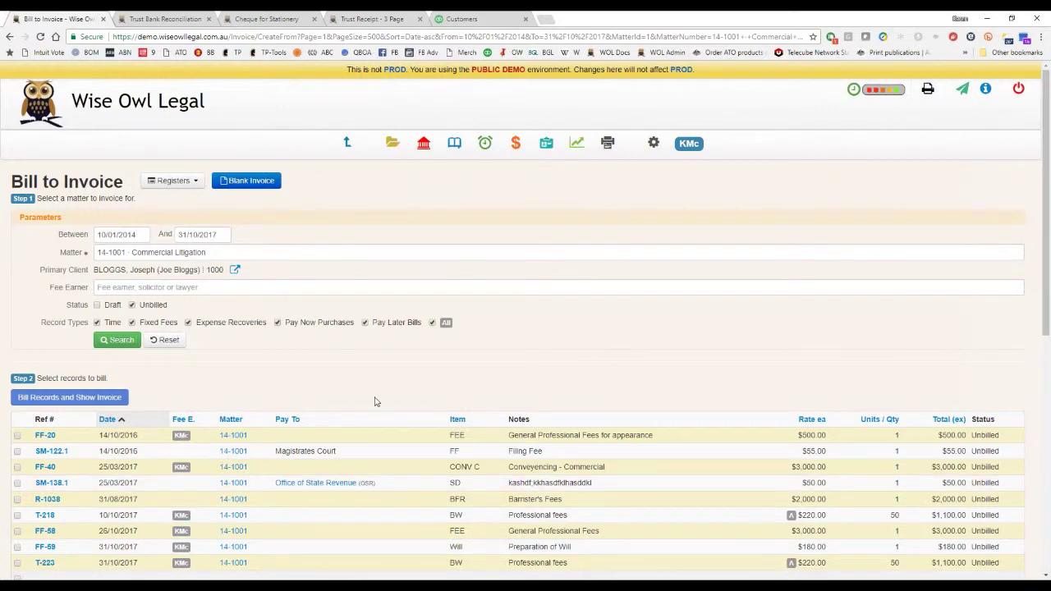
Bill records FF-58, FF-59 and T-223 into a new invoice and show it.
{"action": "scroll", "coordinate": [374, 401], "scroll_direction": "down", "scroll_amount": 2}
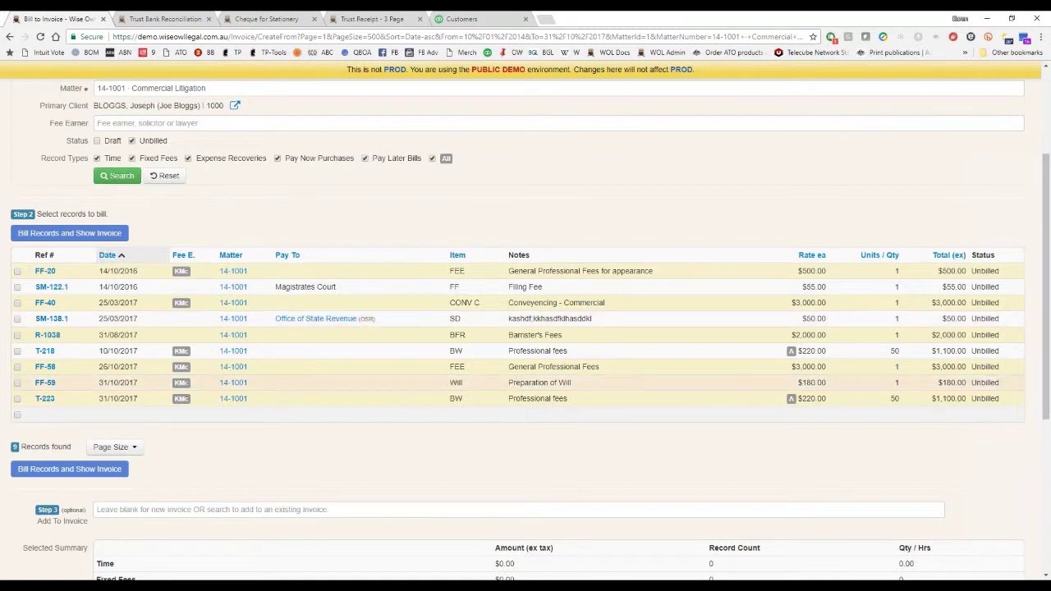
{"action": "left_click", "coordinate": [17, 398]}
{"action": "left_click", "coordinate": [18, 383]}
{"action": "left_click", "coordinate": [17, 367]}
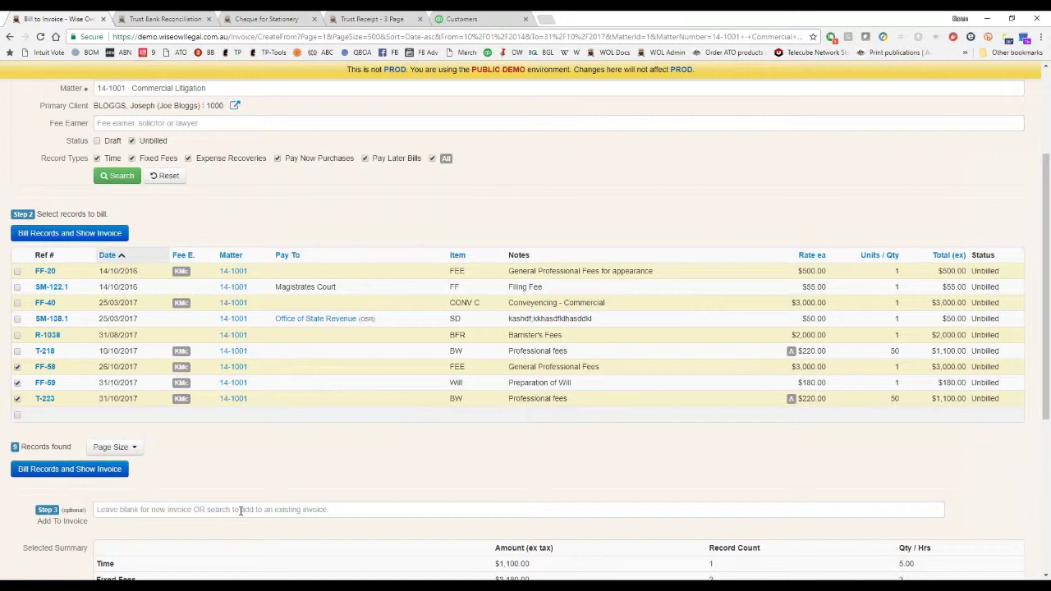
{"action": "left_click", "coordinate": [153, 510]}
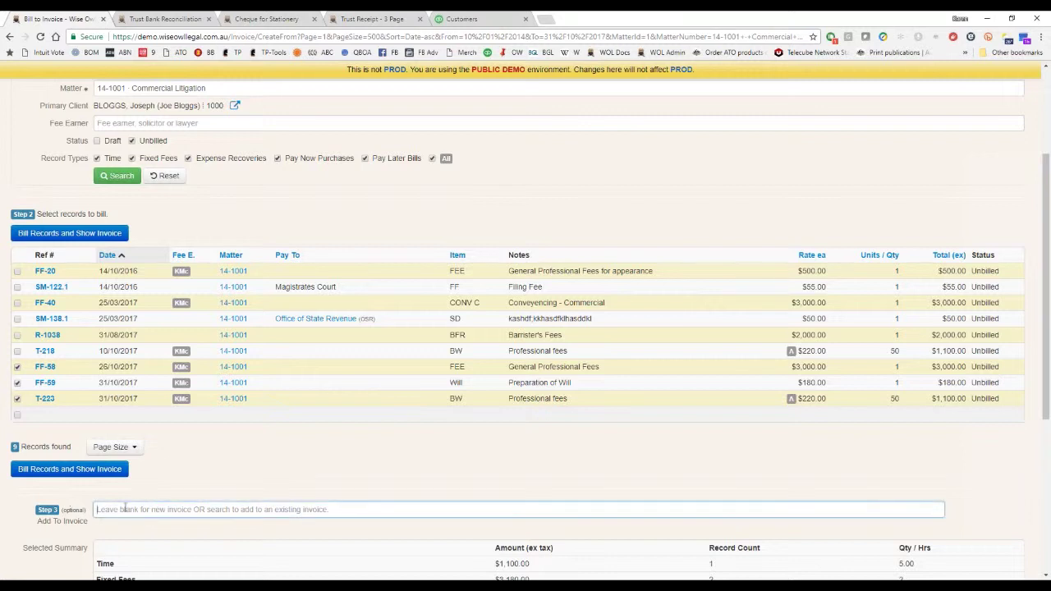
{"action": "left_click", "coordinate": [114, 470]}
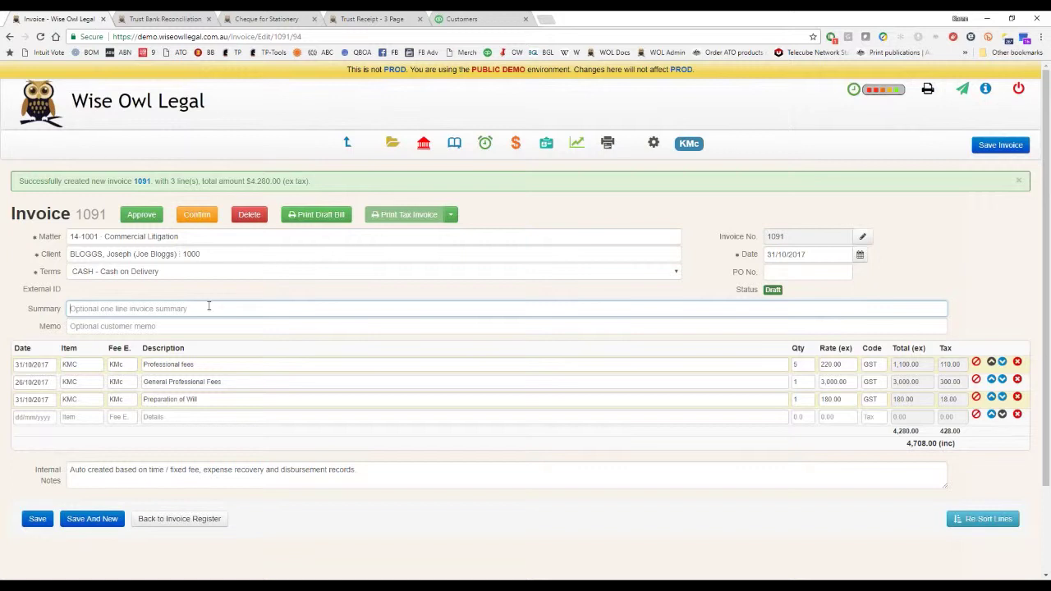
Enter a 'Professional fees for you' summary naming the client on invoice 1091, then save it.
{"action": "type", "text": "Professional fees for you ats Smith"}
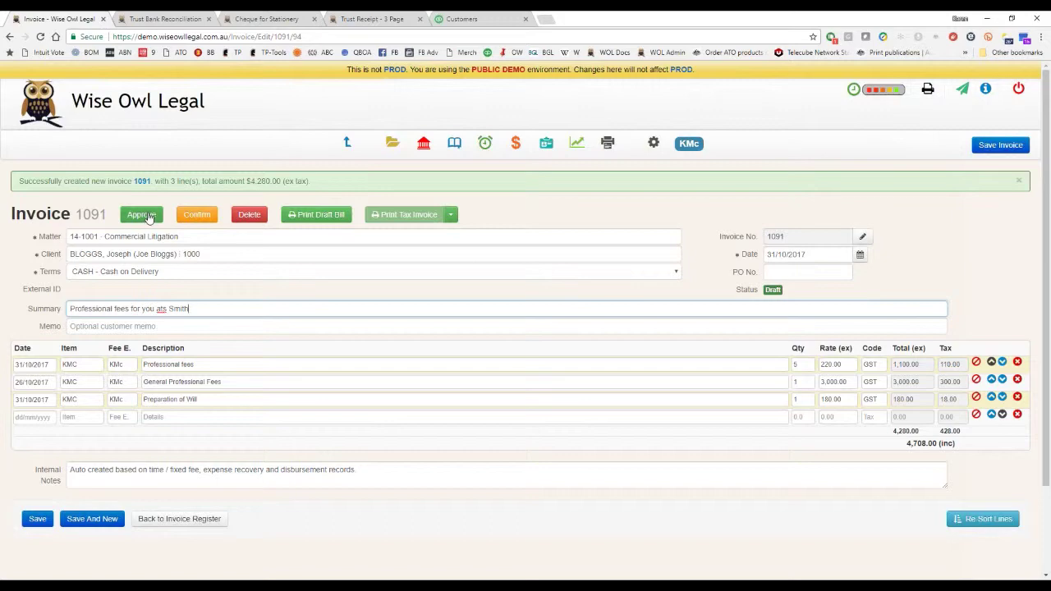
{"action": "left_click", "coordinate": [999, 145]}
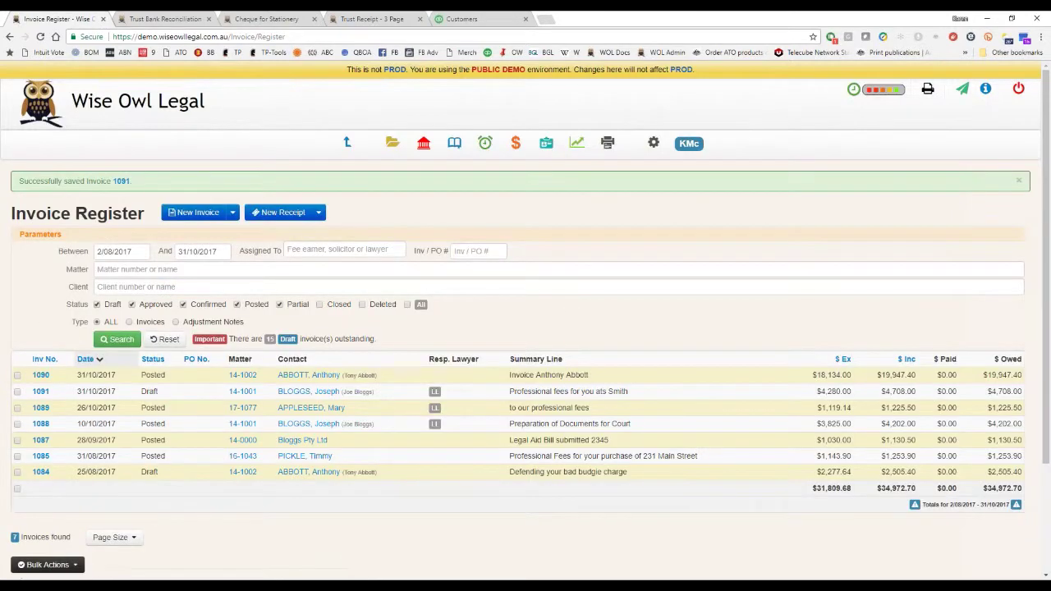
Reopen invoice 1091 and print its draft pre-bill.
{"action": "left_click", "coordinate": [122, 181]}
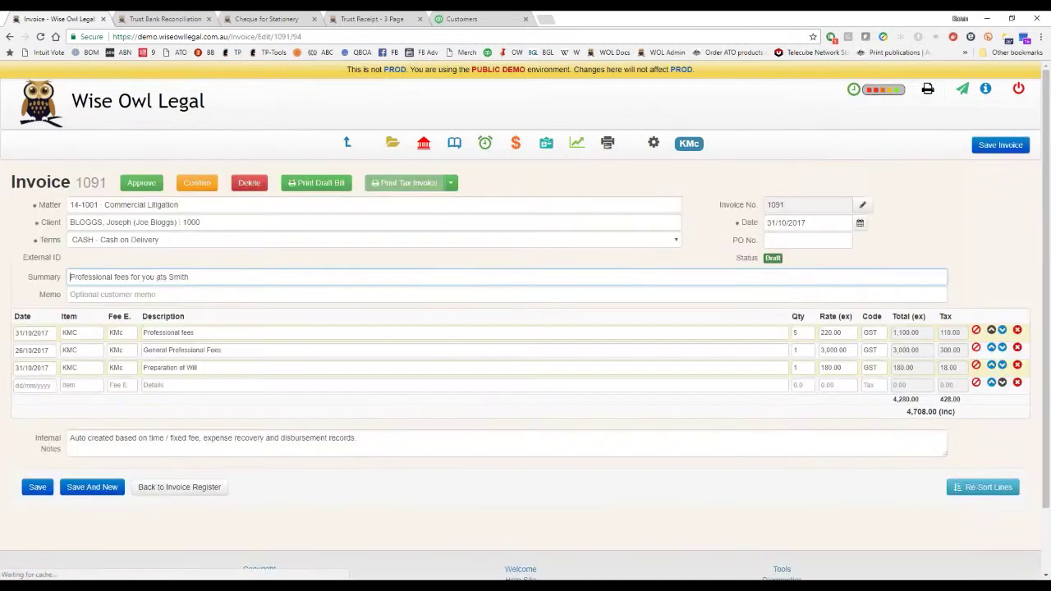
{"action": "left_click", "coordinate": [315, 183]}
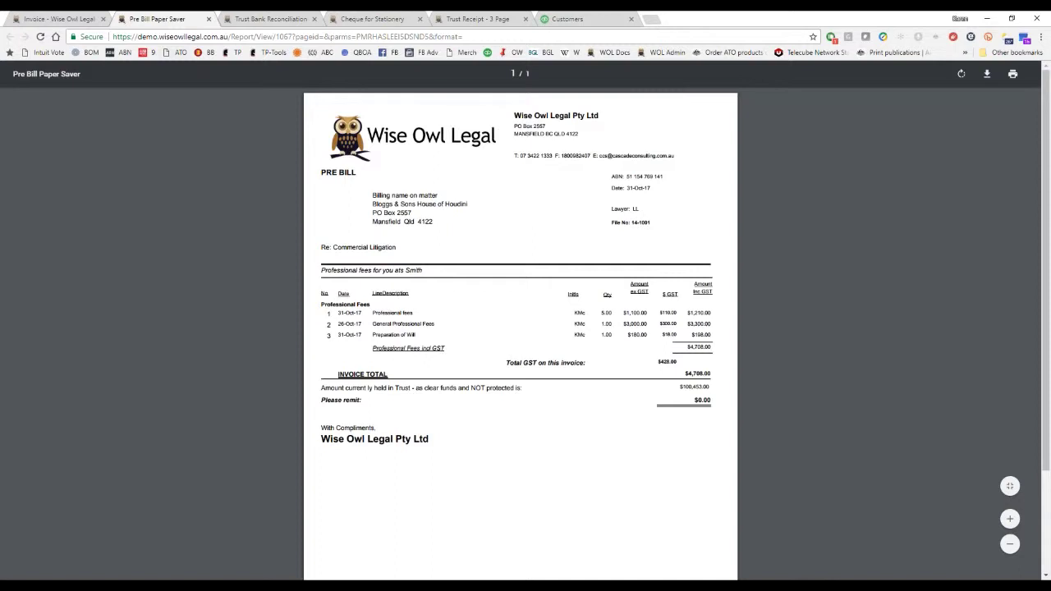
{"action": "left_click", "coordinate": [59, 19]}
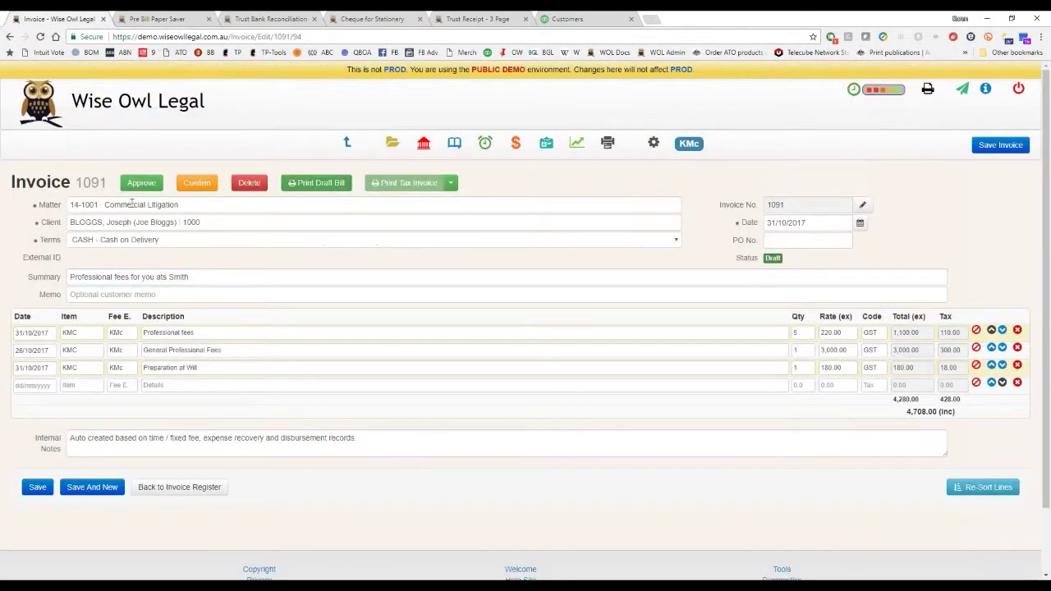
Approve invoice 1091 and confirm it for accounting, making it read-only.
{"action": "left_click", "coordinate": [139, 182]}
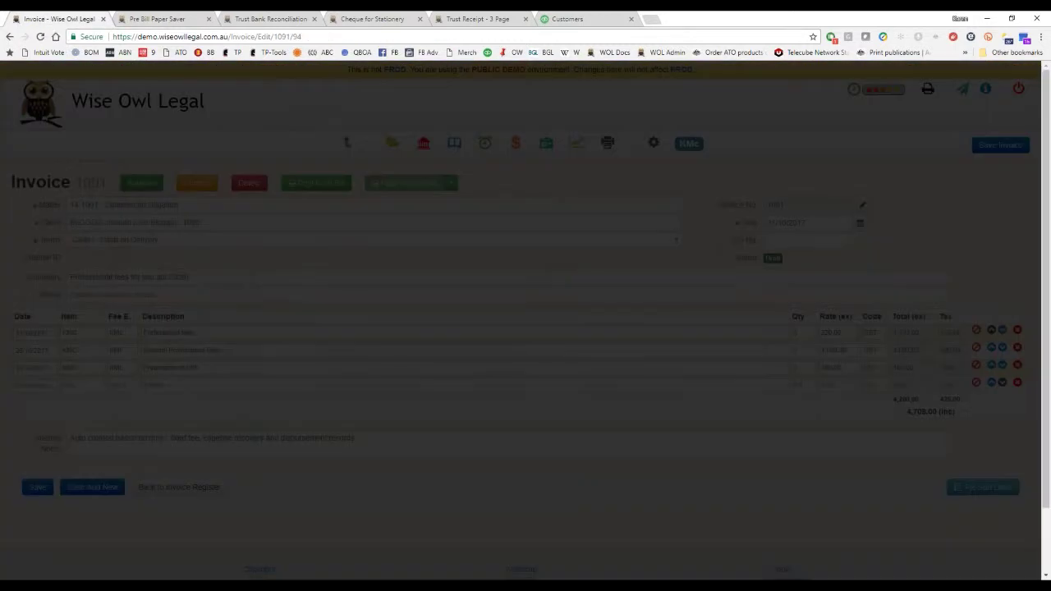
{"action": "left_click", "coordinate": [626, 205]}
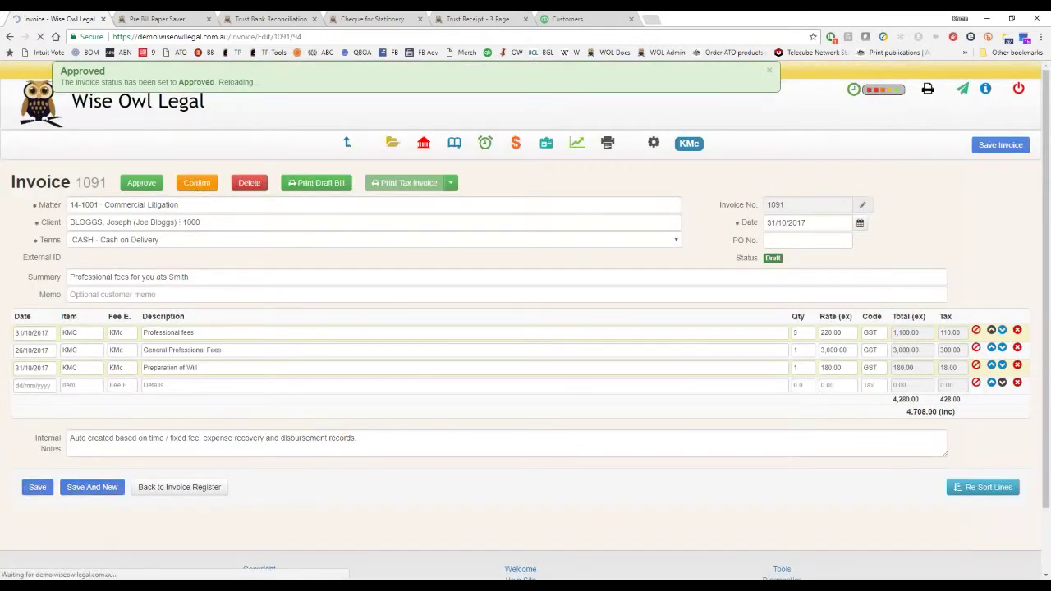
{"action": "left_click", "coordinate": [197, 182]}
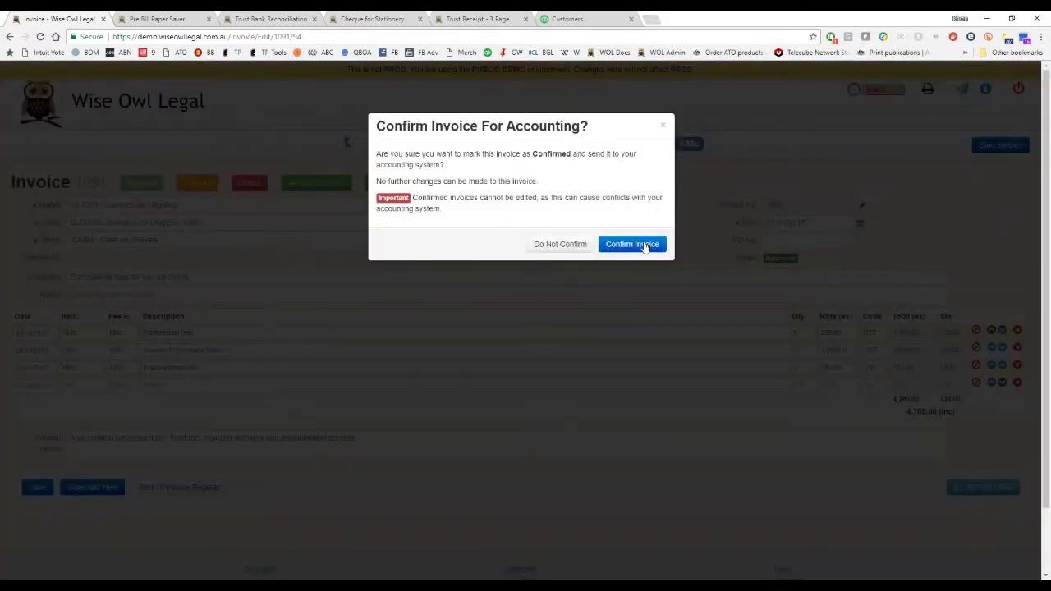
{"action": "left_click", "coordinate": [645, 245]}
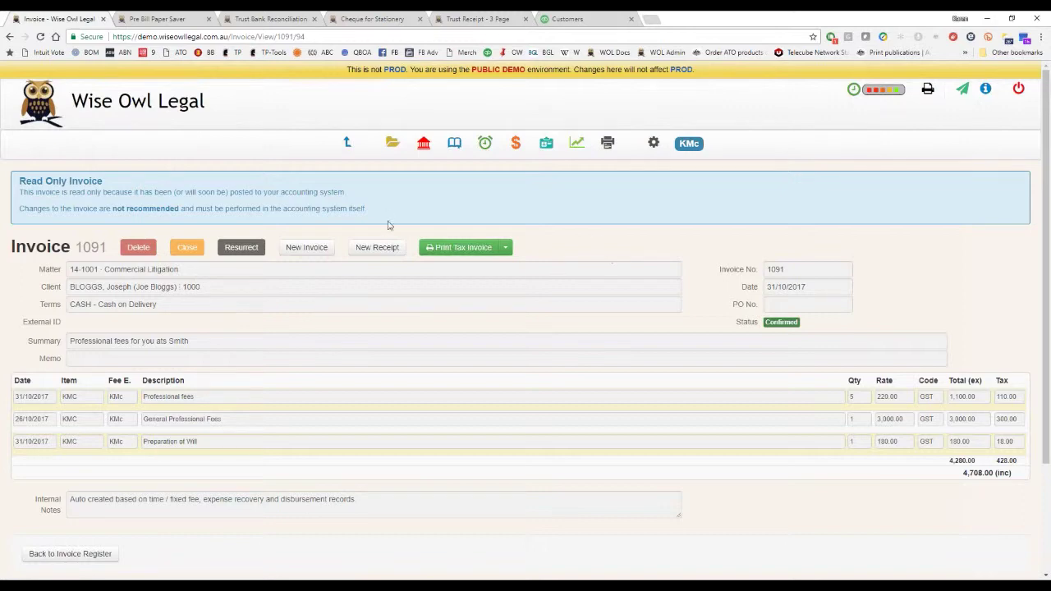
{"action": "left_click", "coordinate": [572, 18]}
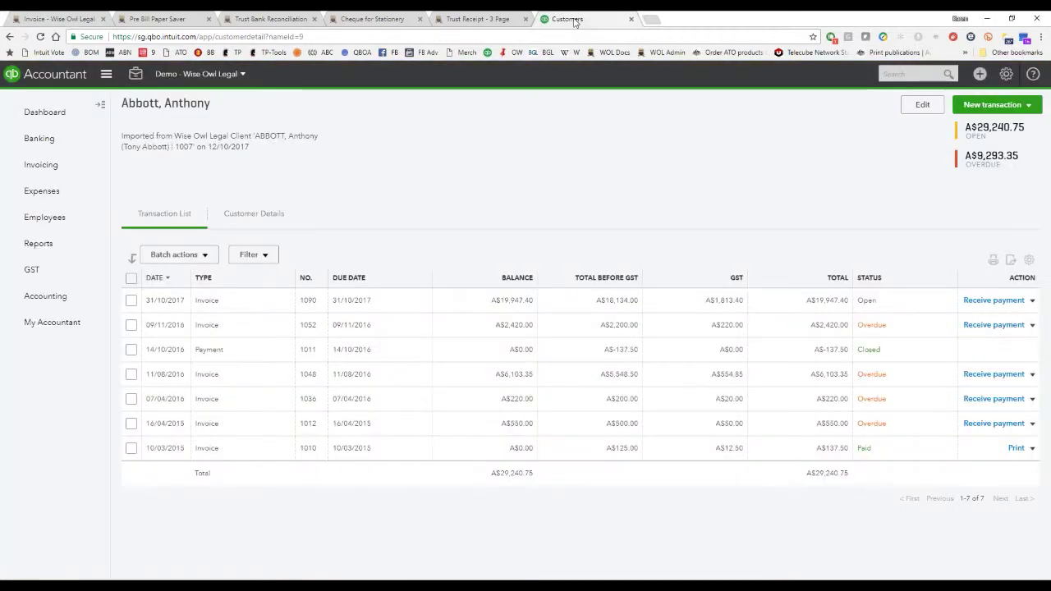
Open QuickBooks customer 14-1001 and sort its transactions by date, newest first.
{"action": "left_click", "coordinate": [46, 171]}
{"action": "left_click", "coordinate": [182, 115]}
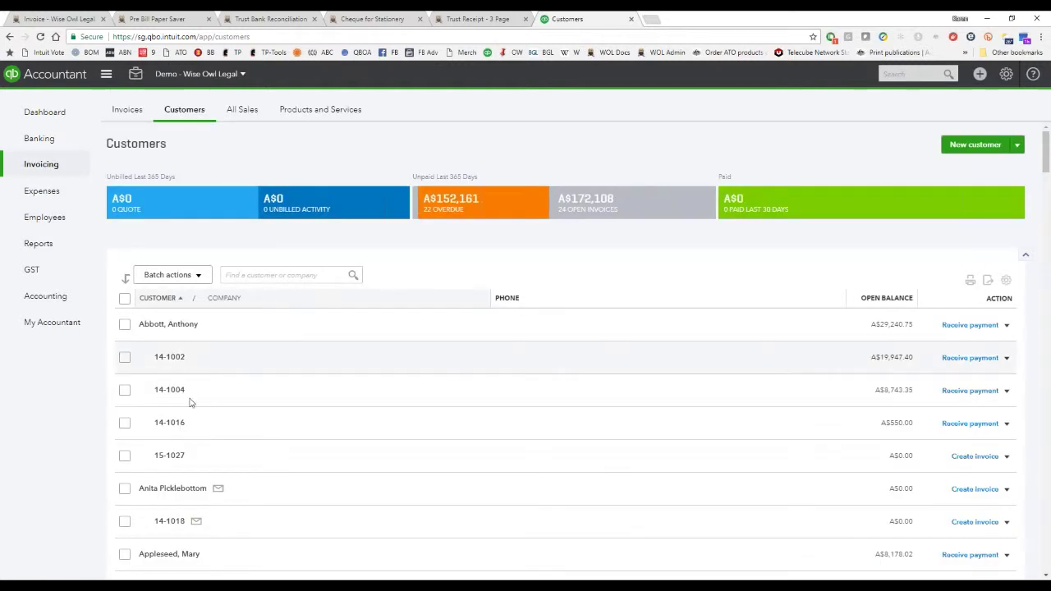
{"action": "scroll", "coordinate": [220, 310], "scroll_direction": "down", "scroll_amount": 4}
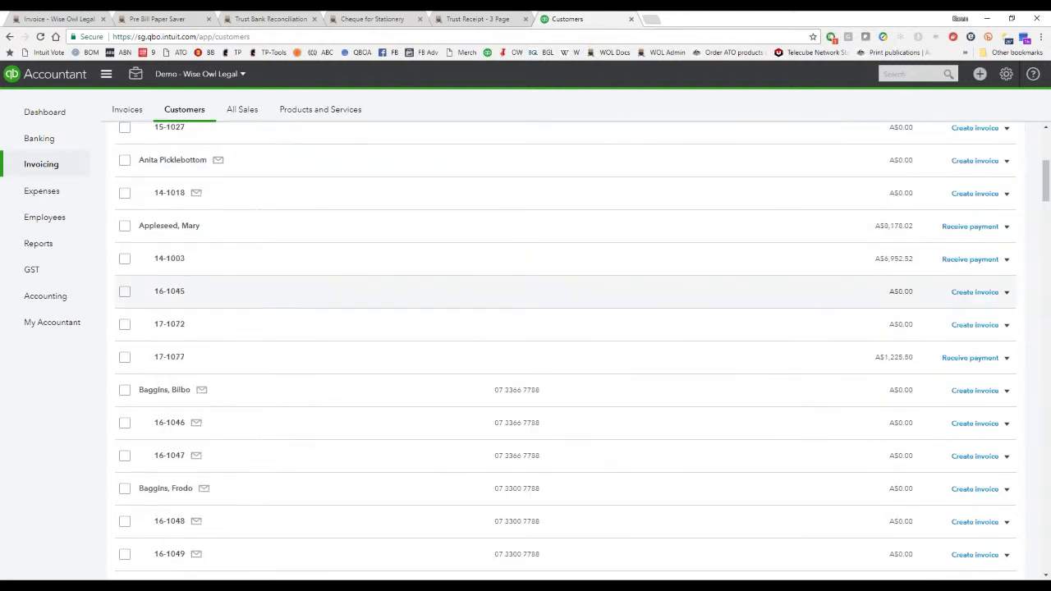
{"action": "scroll", "coordinate": [220, 309], "scroll_direction": "down", "scroll_amount": 4}
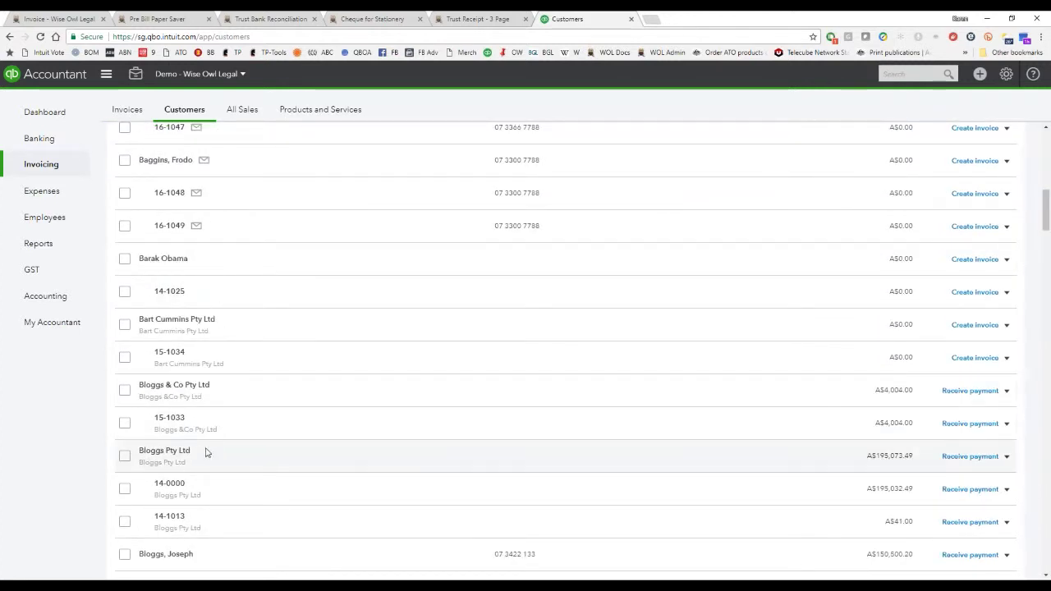
{"action": "scroll", "coordinate": [271, 457], "scroll_direction": "down", "scroll_amount": 1}
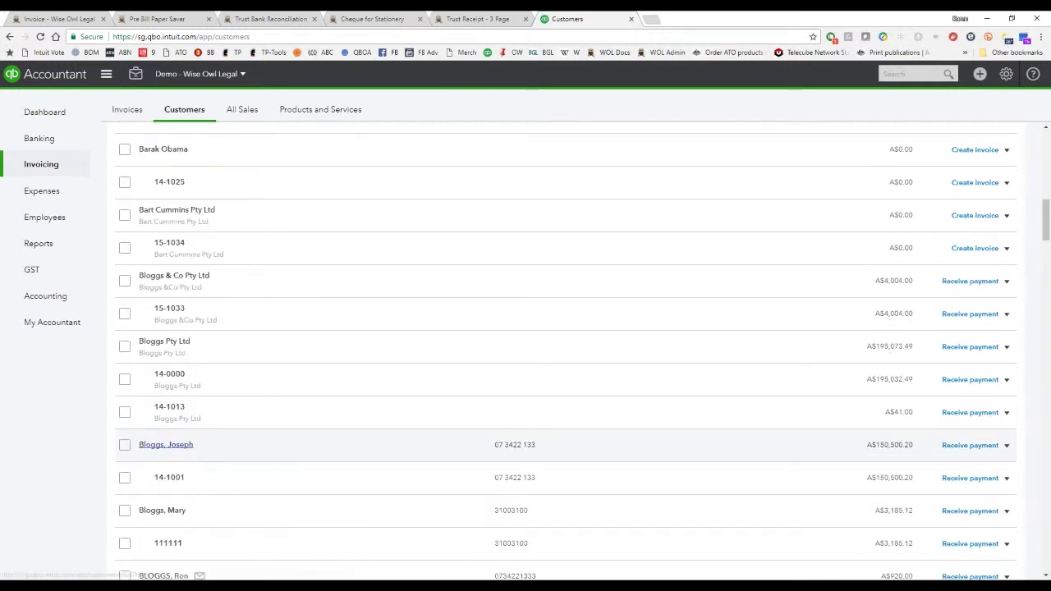
{"action": "left_click", "coordinate": [179, 477]}
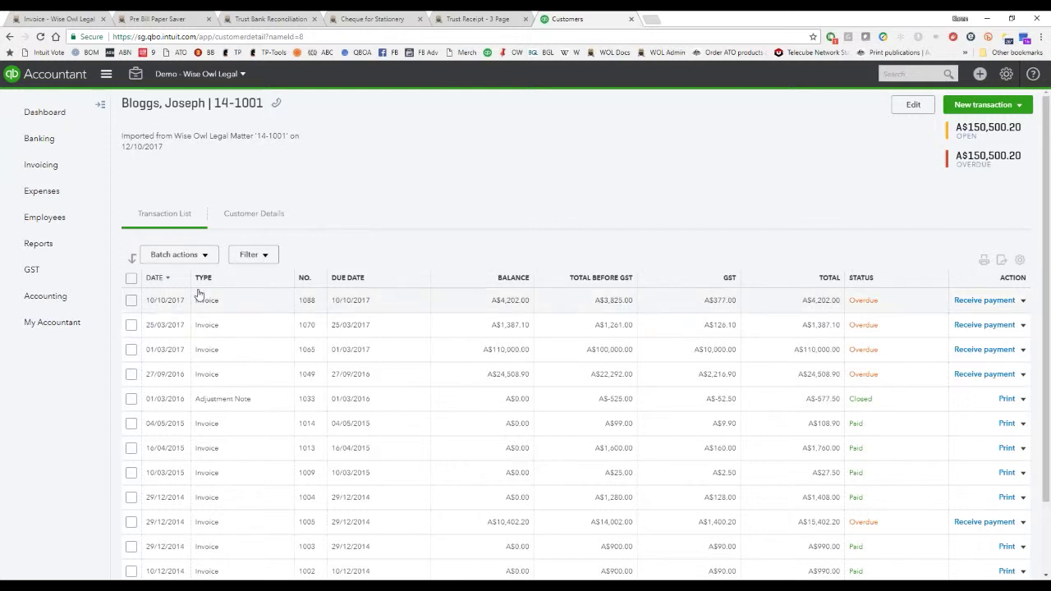
{"action": "left_click", "coordinate": [155, 277]}
{"action": "left_click", "coordinate": [155, 279]}
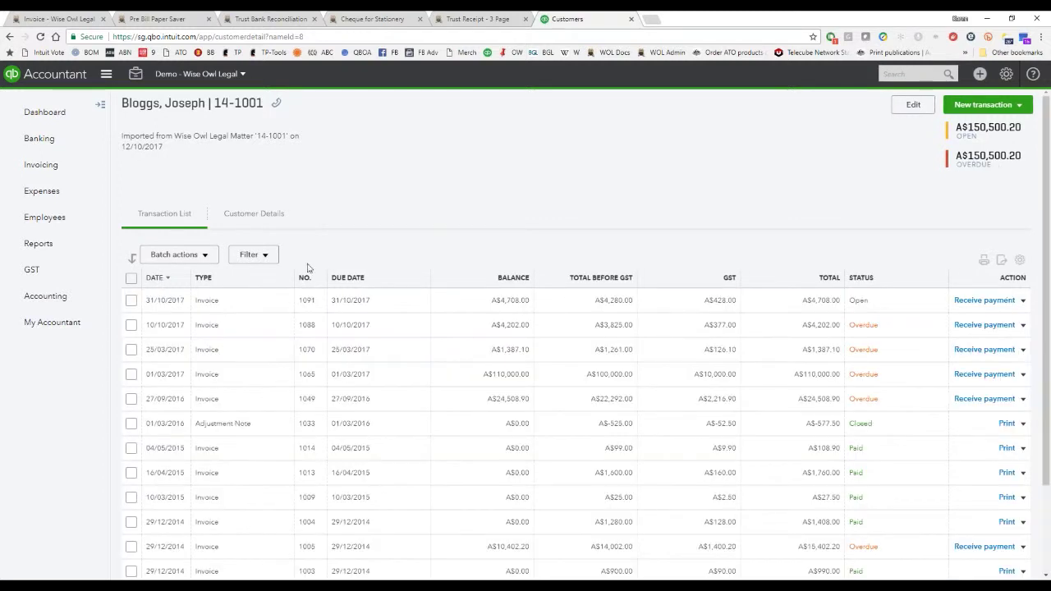
Open imported invoice 1091 showing A$4,708.00 due, then return to Wise Owl Legal.
{"action": "left_click", "coordinate": [280, 301]}
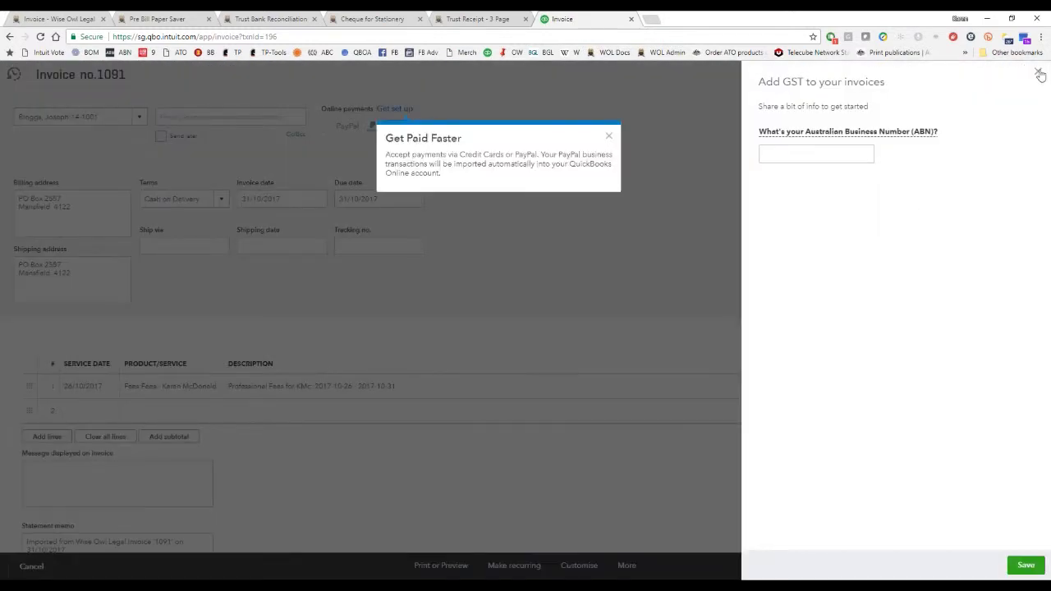
{"action": "left_click", "coordinate": [1039, 74]}
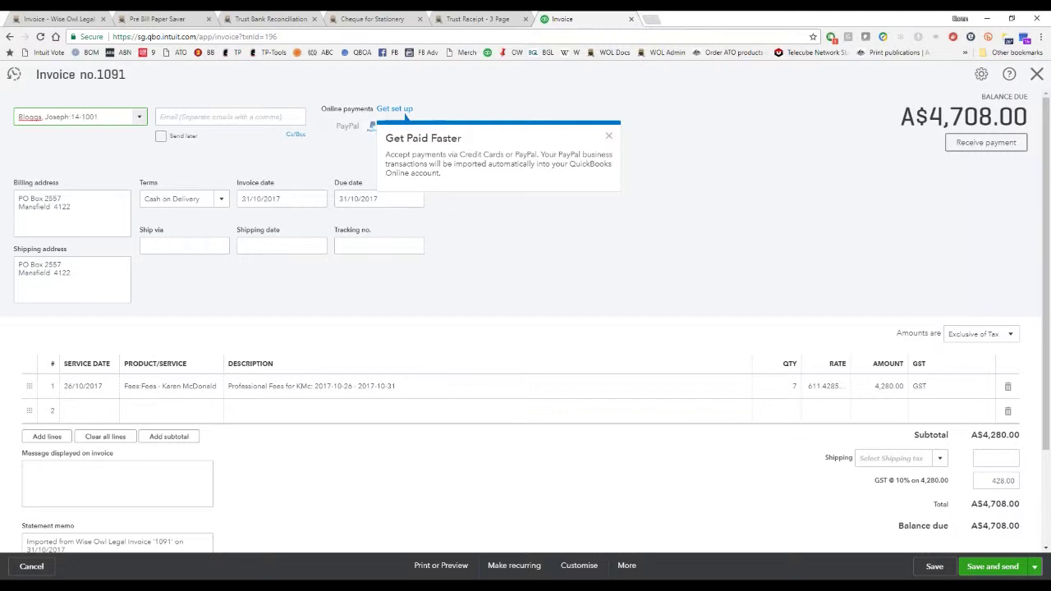
{"action": "left_click", "coordinate": [58, 19]}
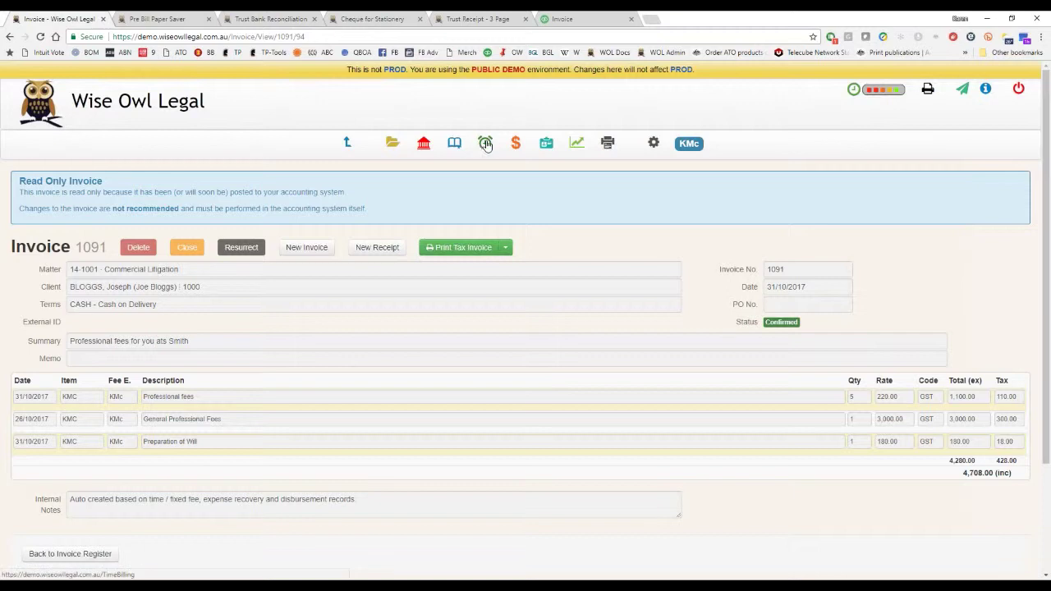
Open the Receipt Register and start a new receipt.
{"action": "left_click", "coordinate": [516, 145]}
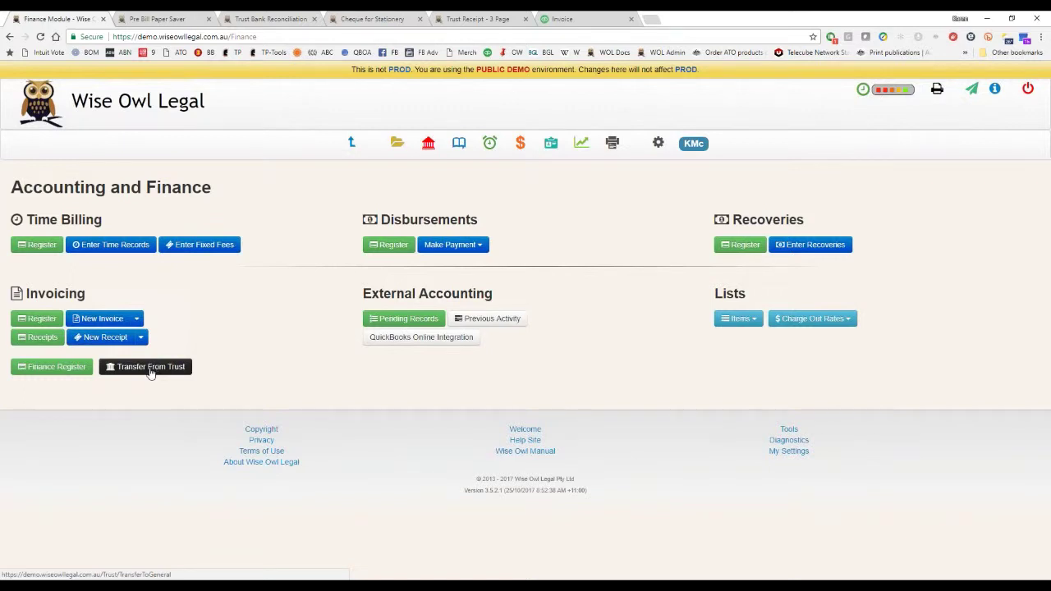
{"action": "left_click", "coordinate": [117, 338]}
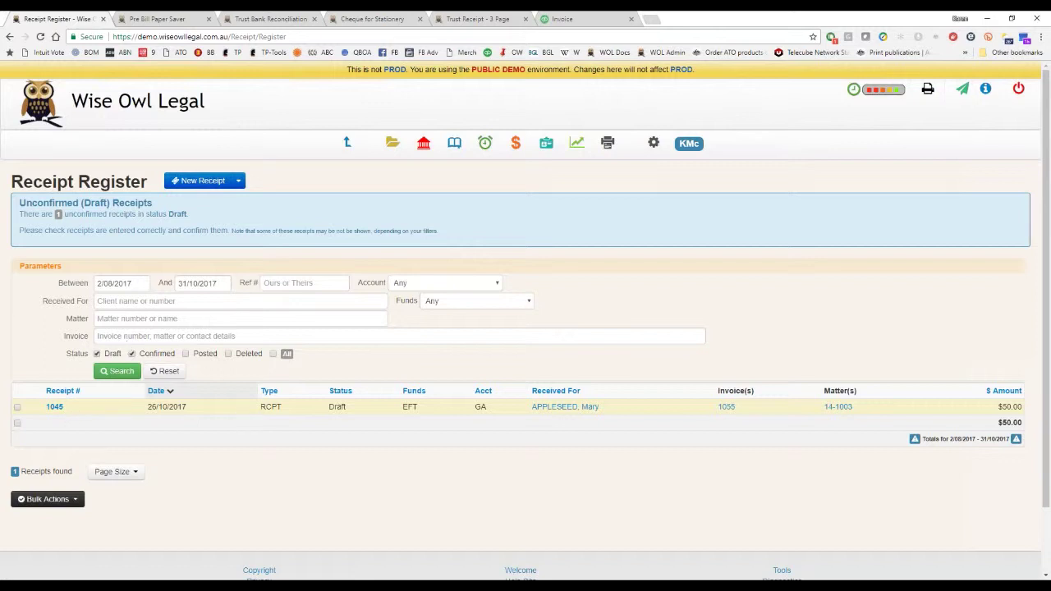
{"action": "left_click", "coordinate": [204, 184]}
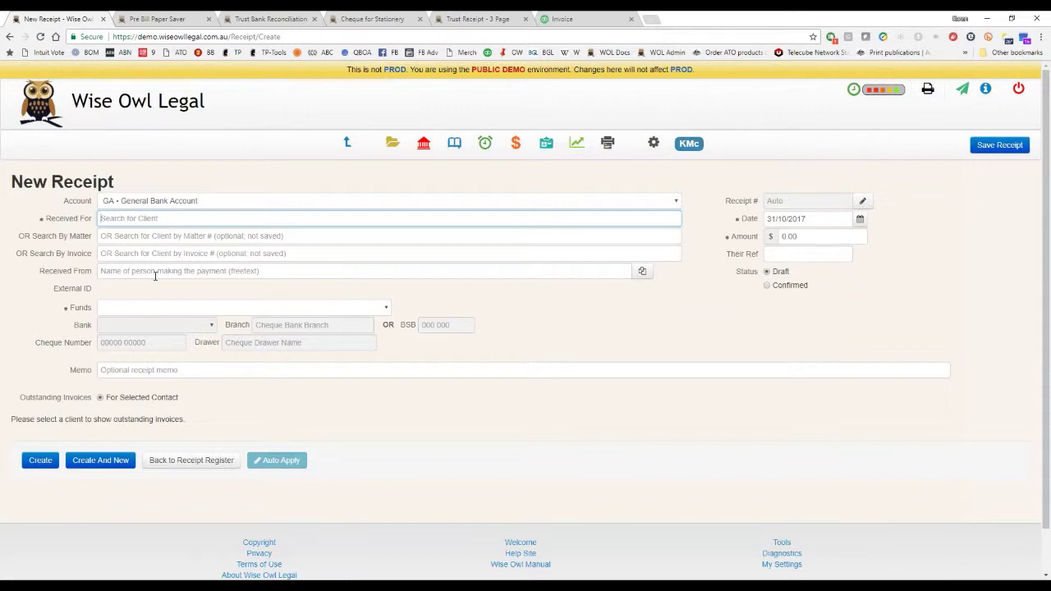
Set funds to Cheque and the account to Undeposited Funds, then leave the receipt unsaved.
{"action": "left_click", "coordinate": [246, 308]}
{"action": "left_click", "coordinate": [133, 381]}
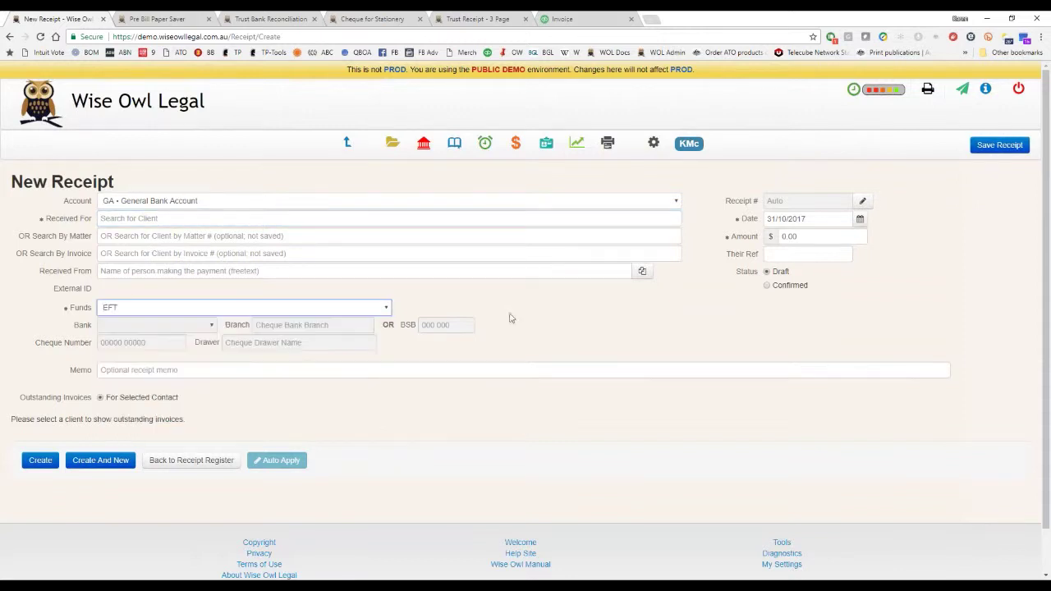
{"action": "left_click", "coordinate": [201, 307]}
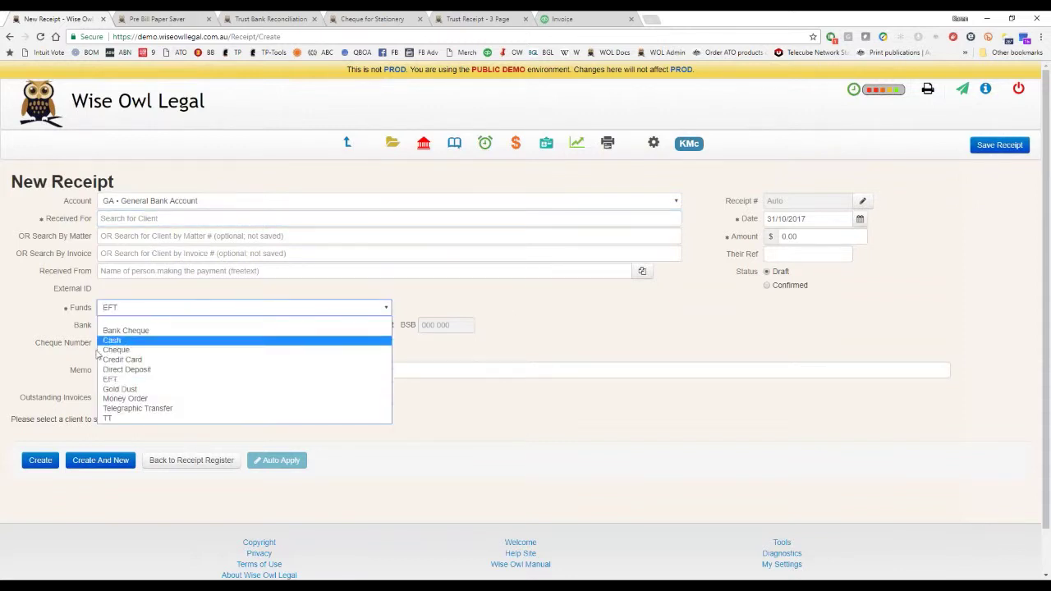
{"action": "left_click", "coordinate": [136, 350]}
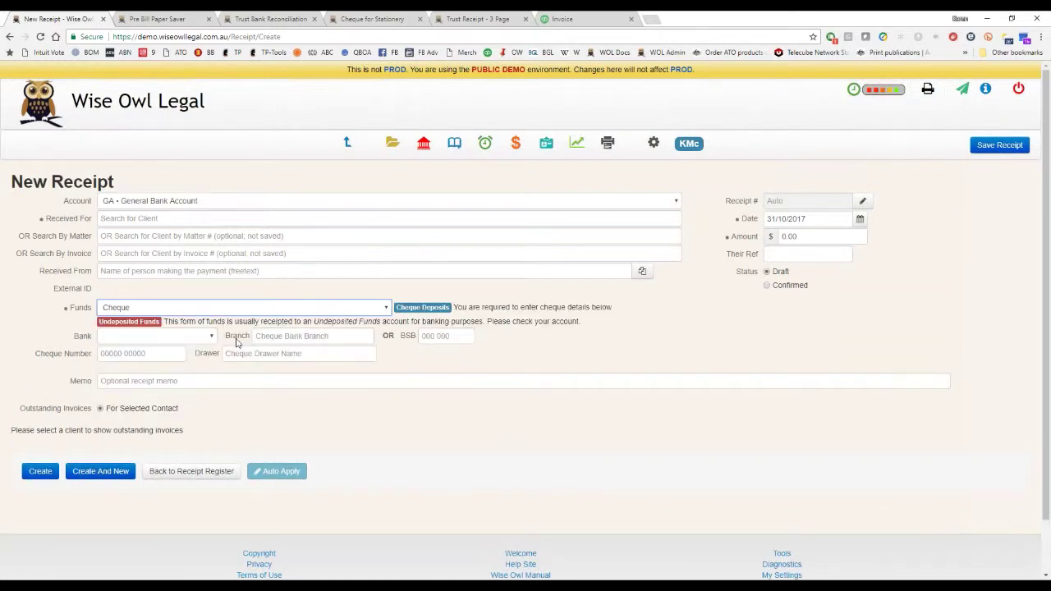
{"action": "left_click", "coordinate": [194, 337]}
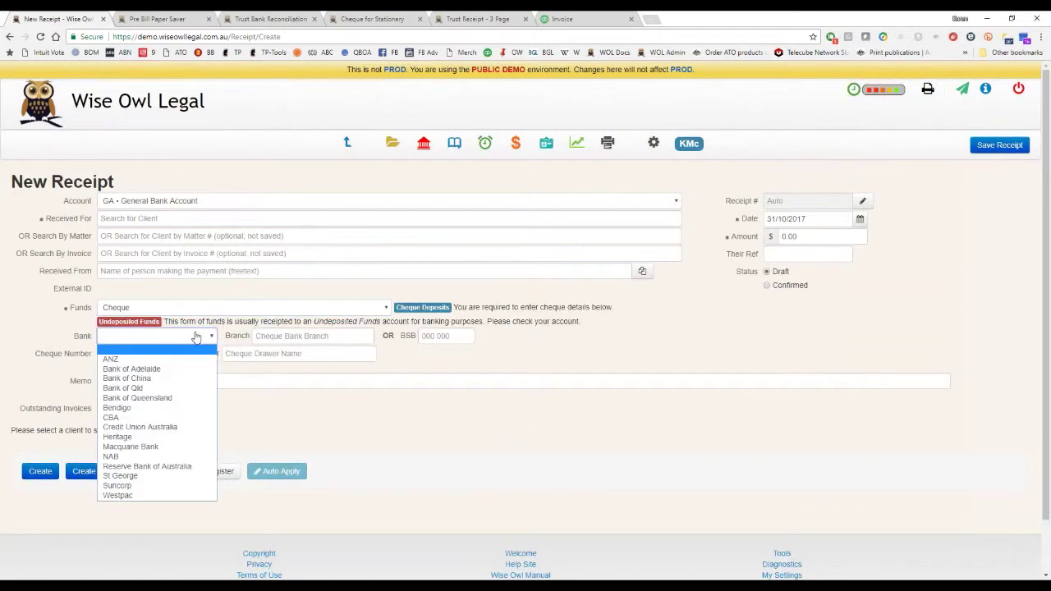
{"action": "left_click", "coordinate": [196, 336]}
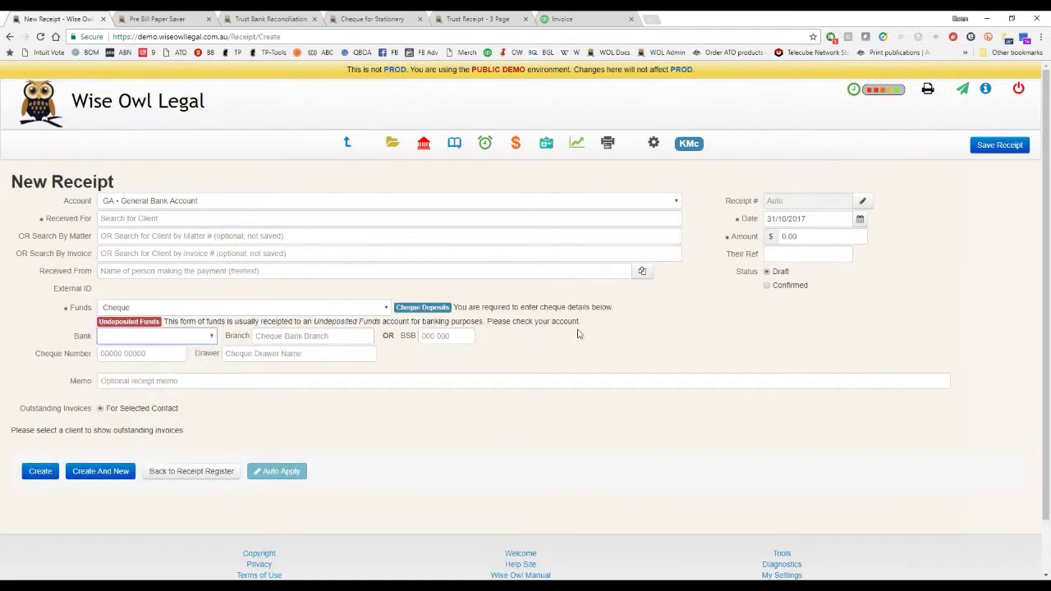
{"action": "left_click", "coordinate": [676, 203]}
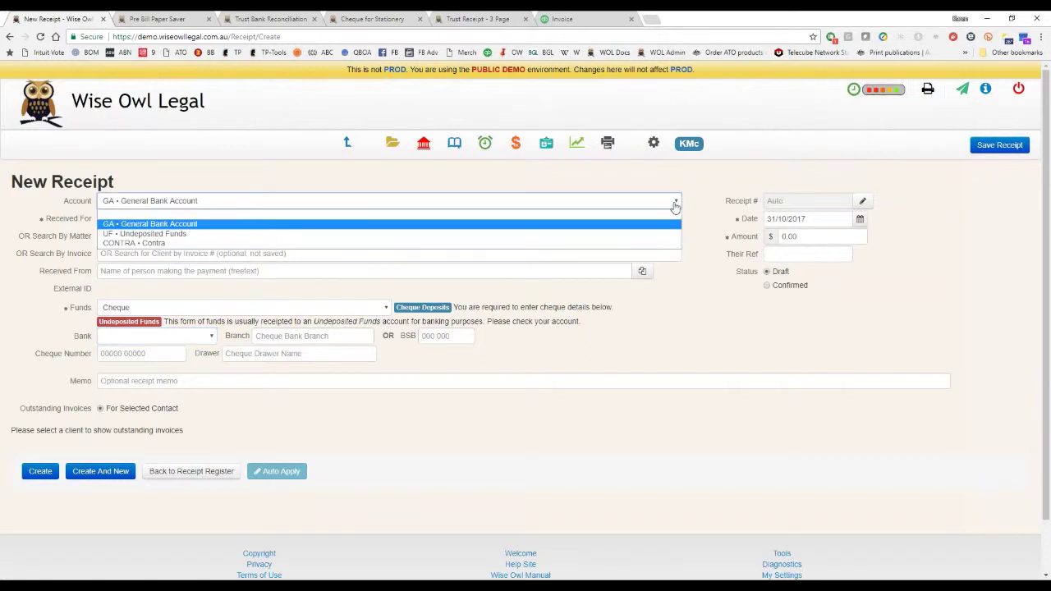
{"action": "left_click", "coordinate": [412, 235]}
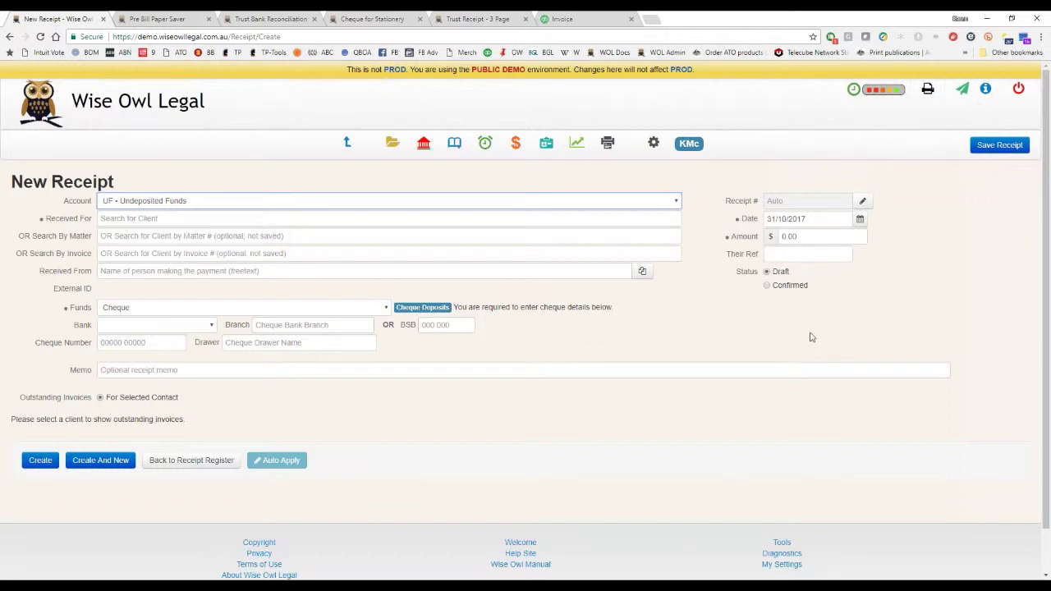
{"action": "left_click", "coordinate": [346, 144]}
{"action": "left_click", "coordinate": [570, 96]}
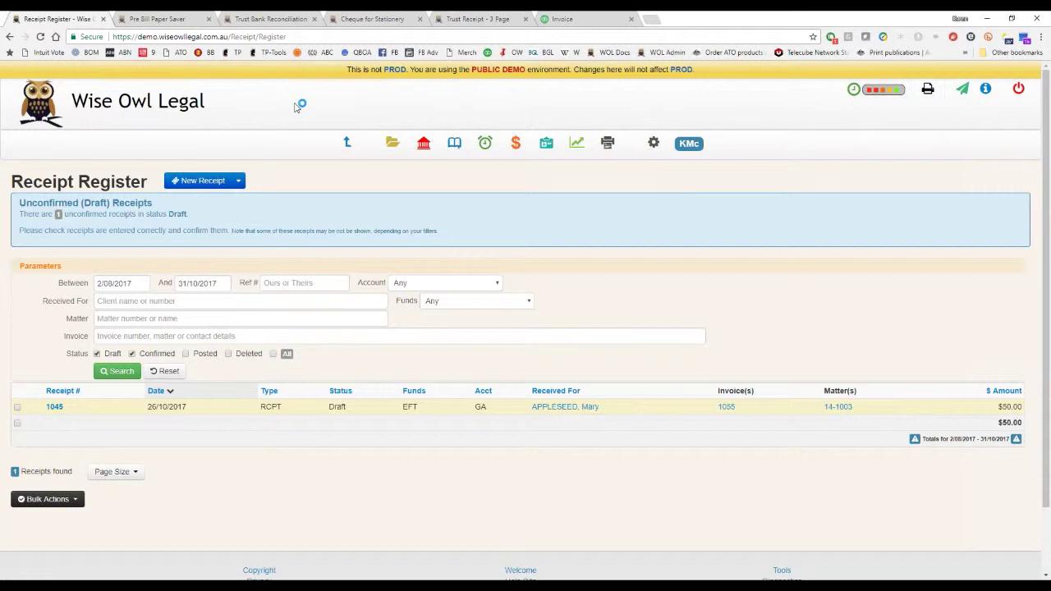
{"action": "left_click", "coordinate": [289, 36]}
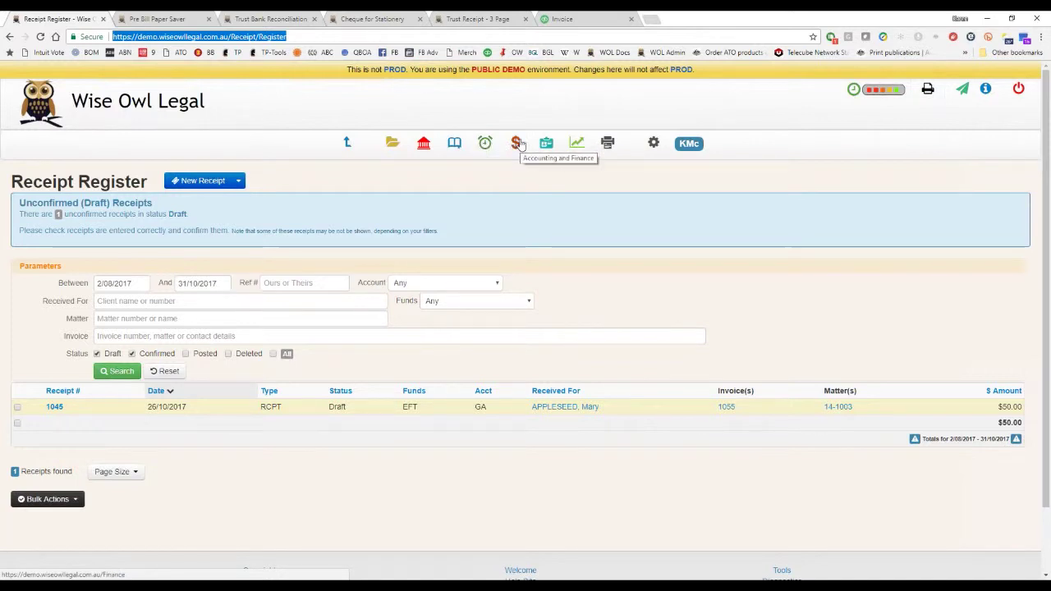
Open the Disbursement Register and start a Pay Now disbursement from the General Bank Account.
{"action": "left_click", "coordinate": [518, 144]}
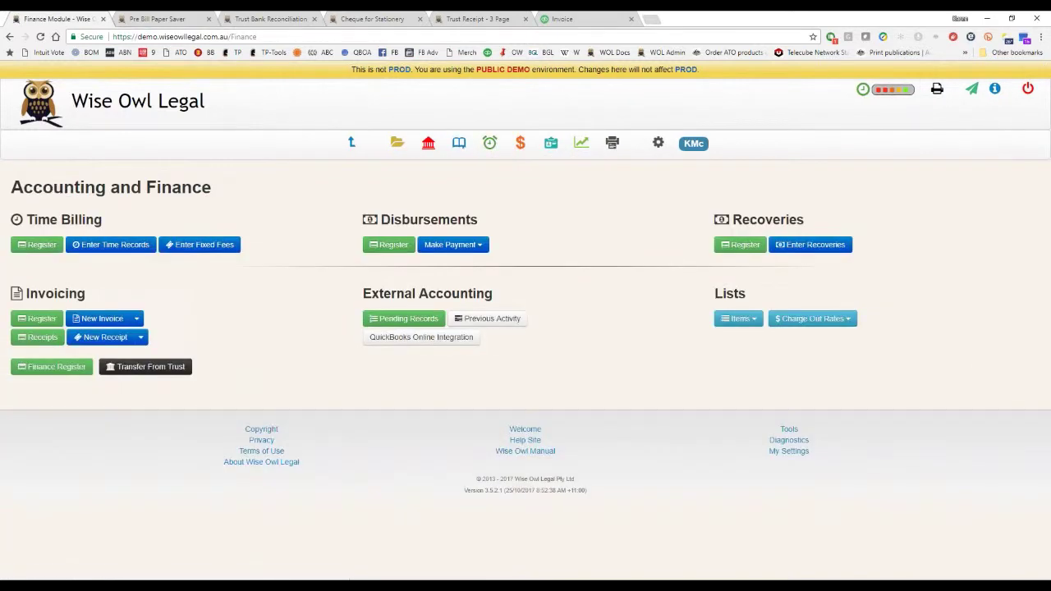
{"action": "left_click", "coordinate": [392, 246]}
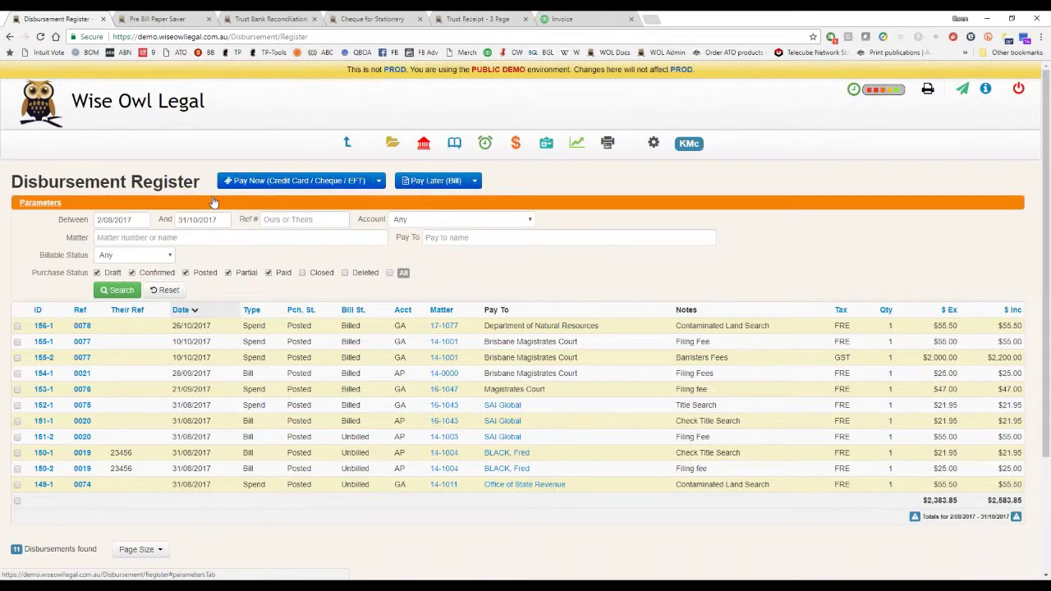
{"action": "left_click", "coordinate": [379, 180]}
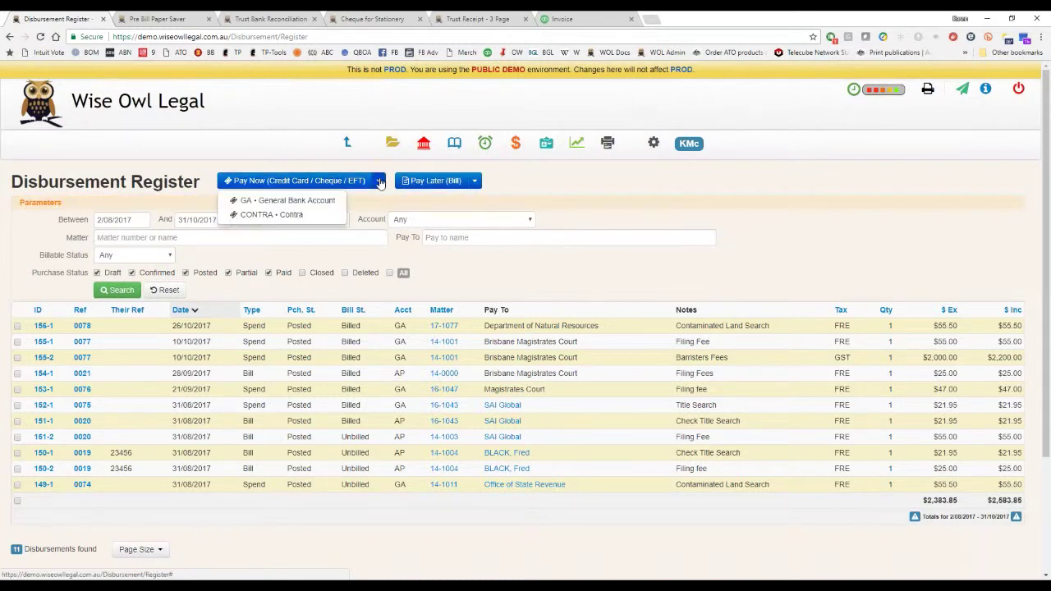
{"action": "left_click", "coordinate": [379, 181]}
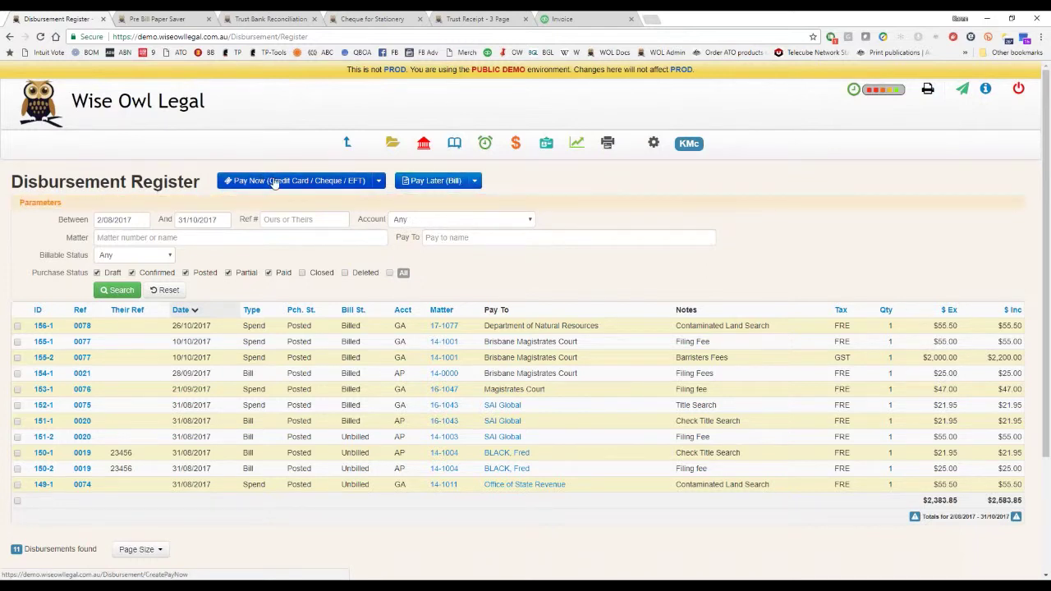
{"action": "left_click", "coordinate": [322, 184]}
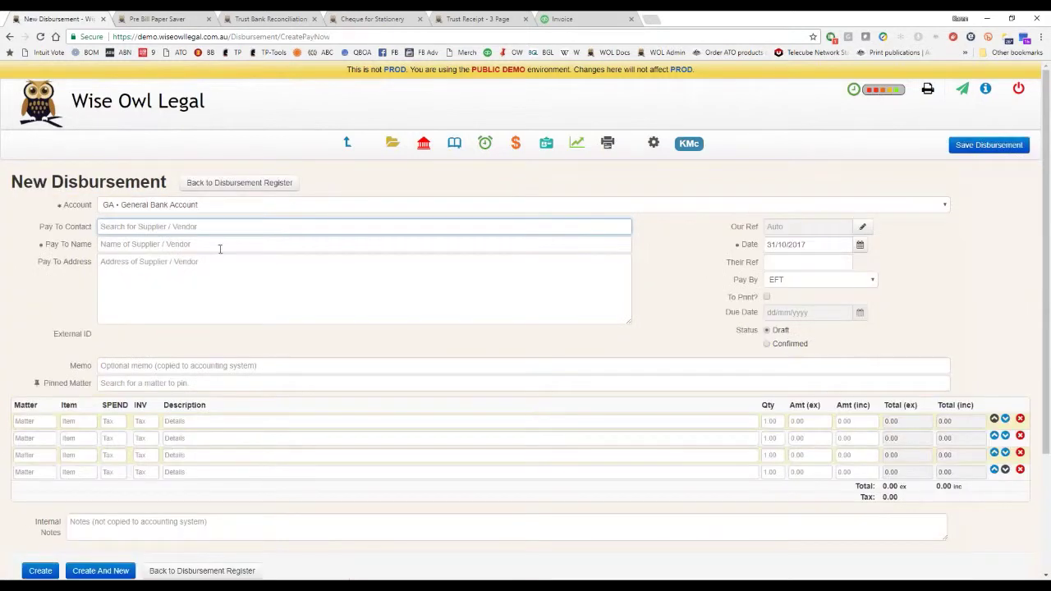
{"action": "left_click", "coordinate": [268, 205]}
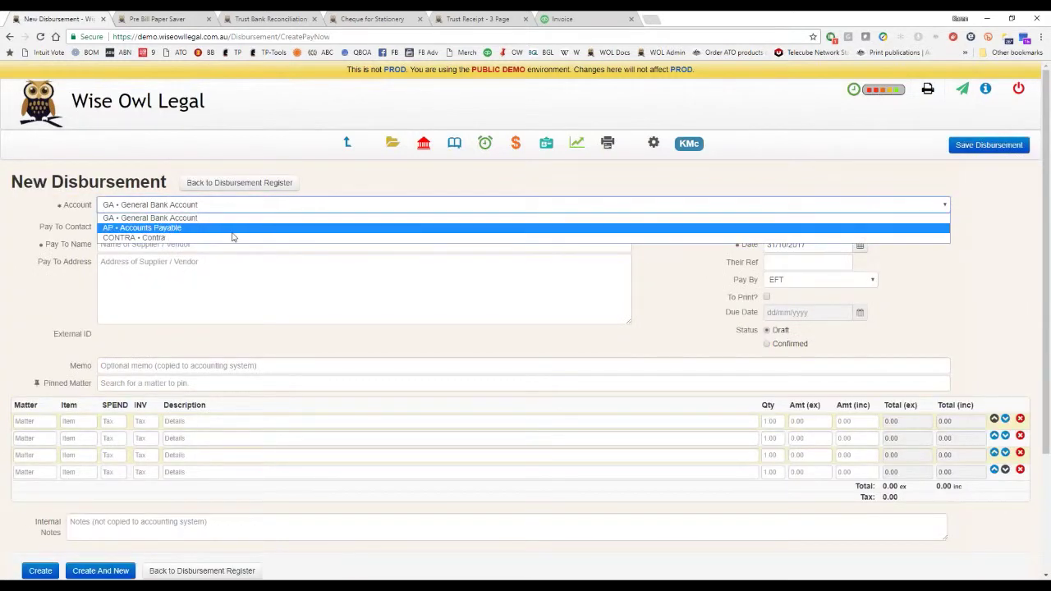
{"action": "left_click", "coordinate": [287, 206]}
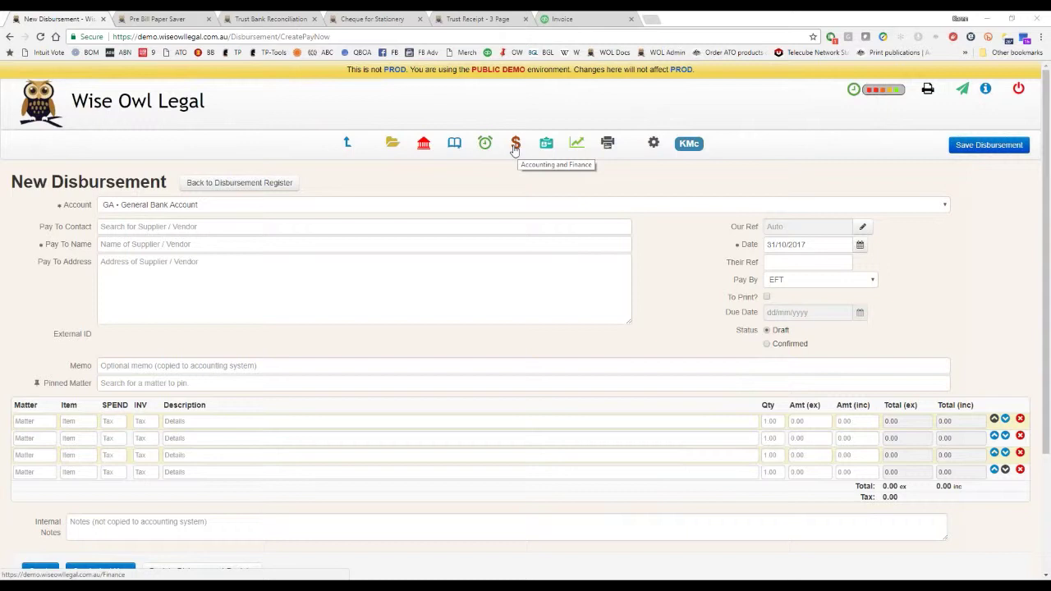
View the Enter Recoveries screen, then open invoice 1090 and list its print layouts.
{"action": "left_click", "coordinate": [515, 145]}
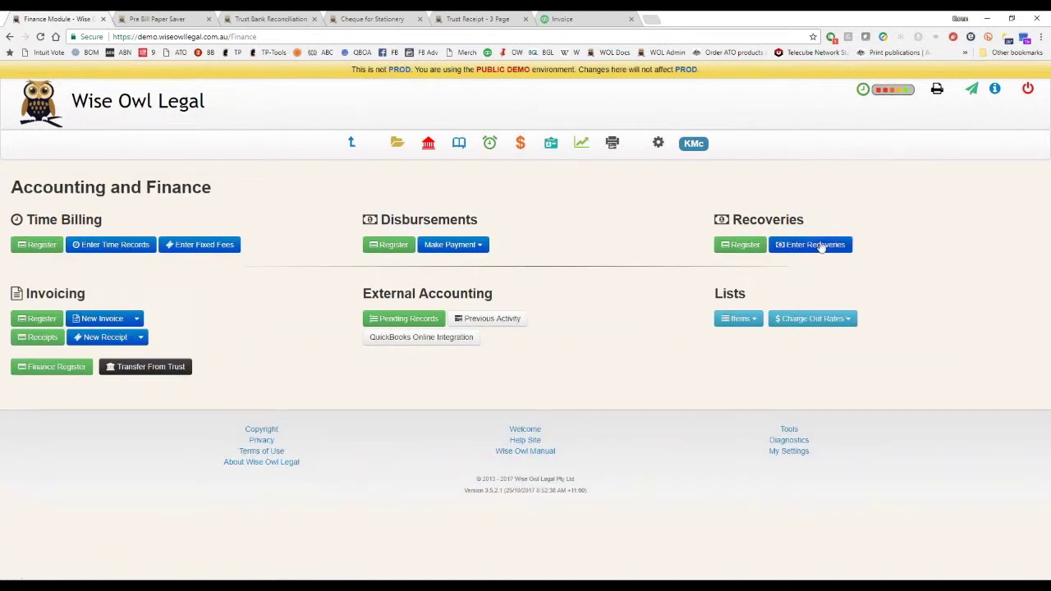
{"action": "left_click", "coordinate": [827, 244]}
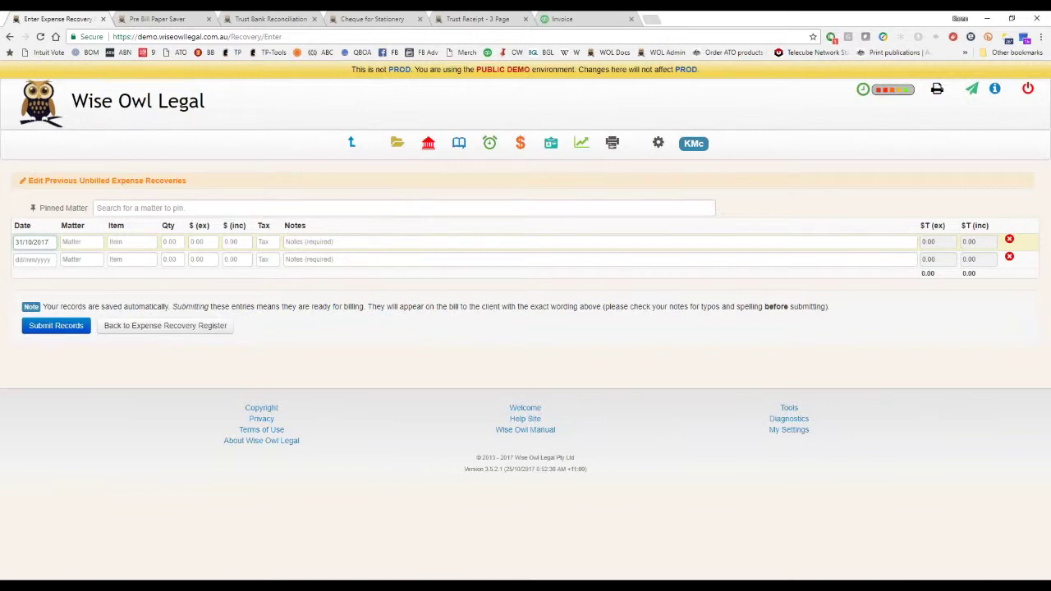
{"action": "left_click", "coordinate": [43, 317]}
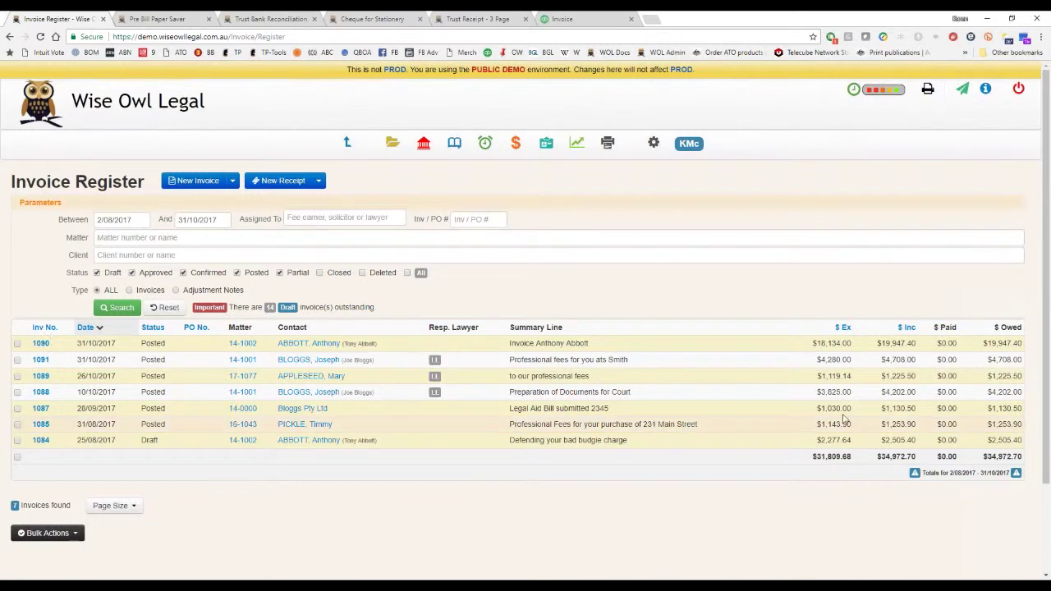
{"action": "left_click", "coordinate": [40, 343]}
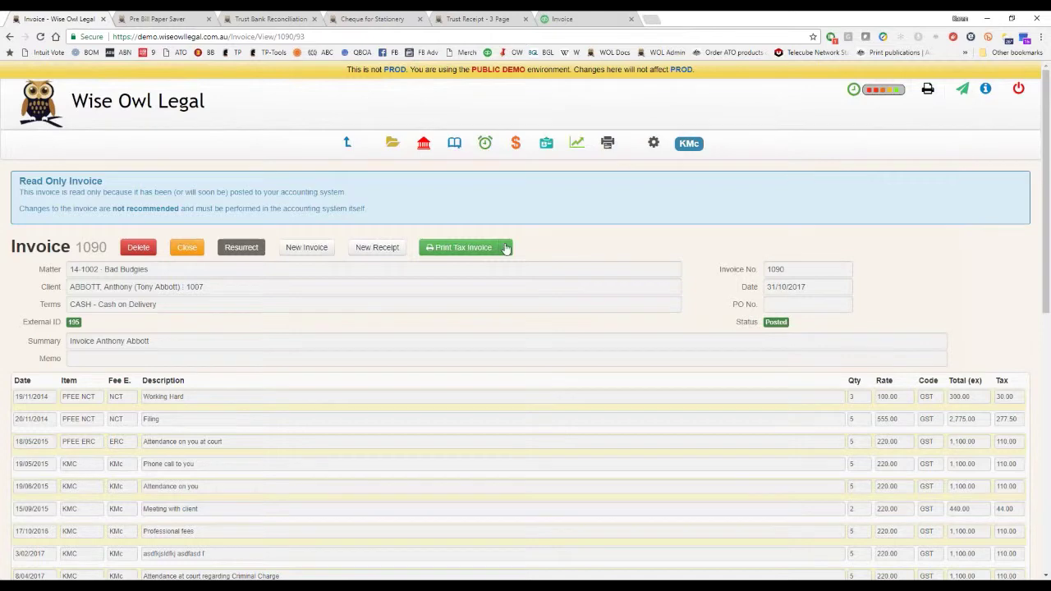
{"action": "left_click", "coordinate": [507, 247]}
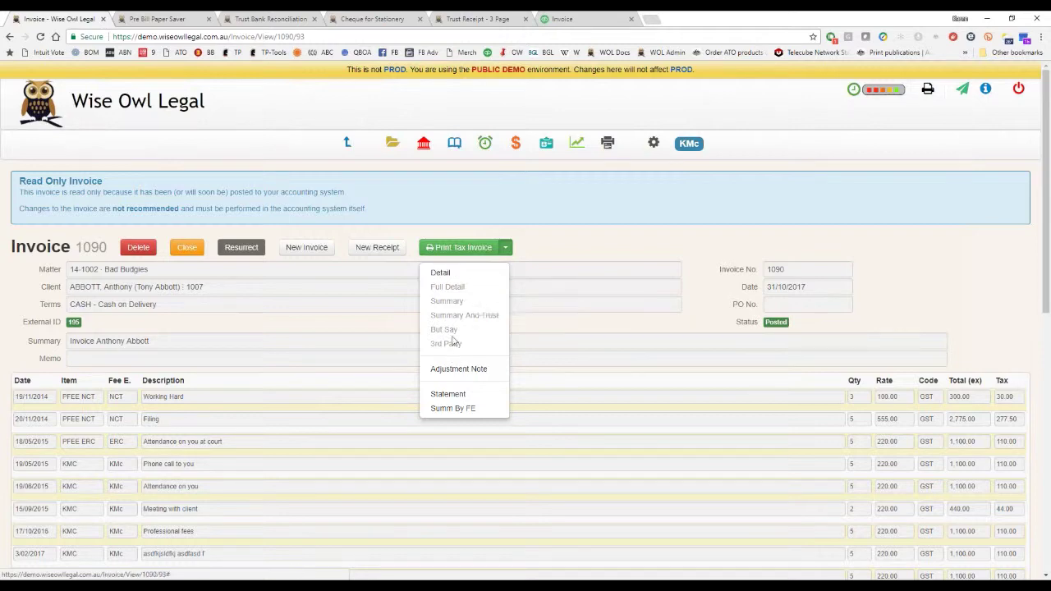
Close the Print Tax Invoice layout list, leaving posted invoice 1090 for Bad Budgies on screen.
{"action": "left_click", "coordinate": [602, 244]}
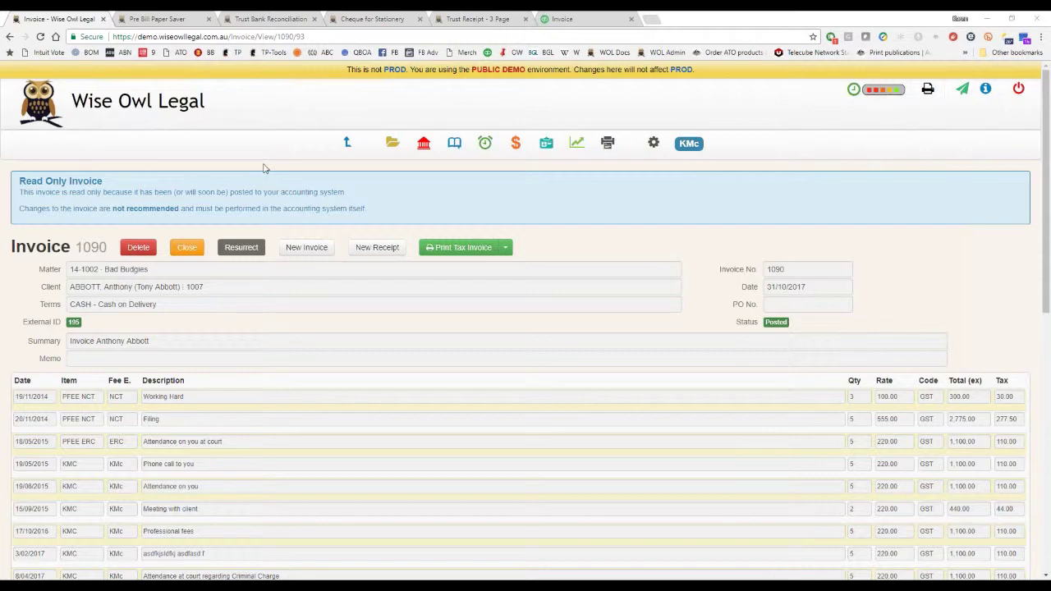
Go from settings to Manage Users and open one user from the User List in Edit User.
{"action": "left_click", "coordinate": [656, 143]}
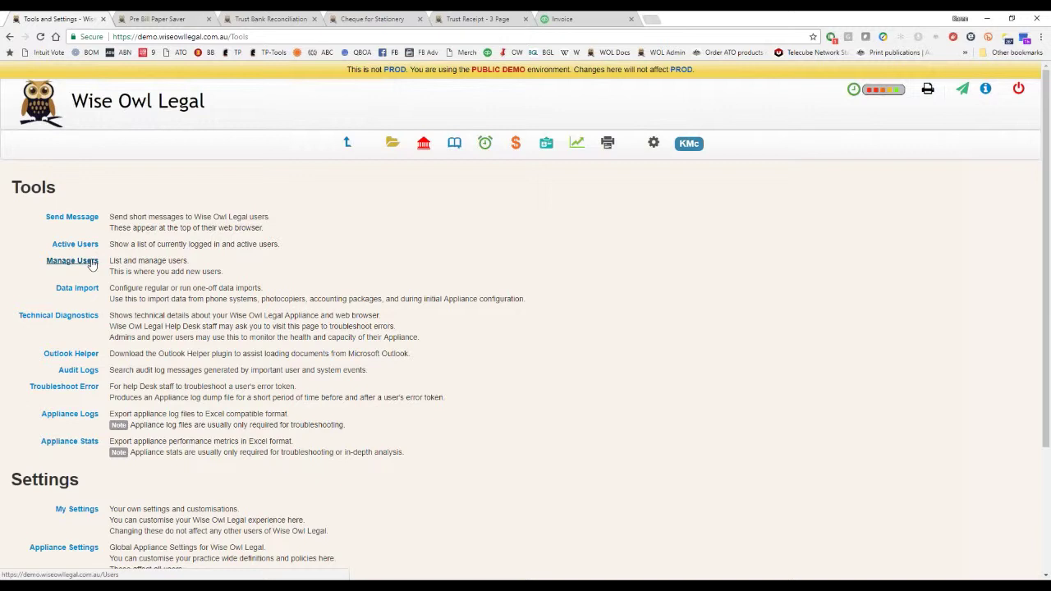
{"action": "left_click", "coordinate": [72, 260]}
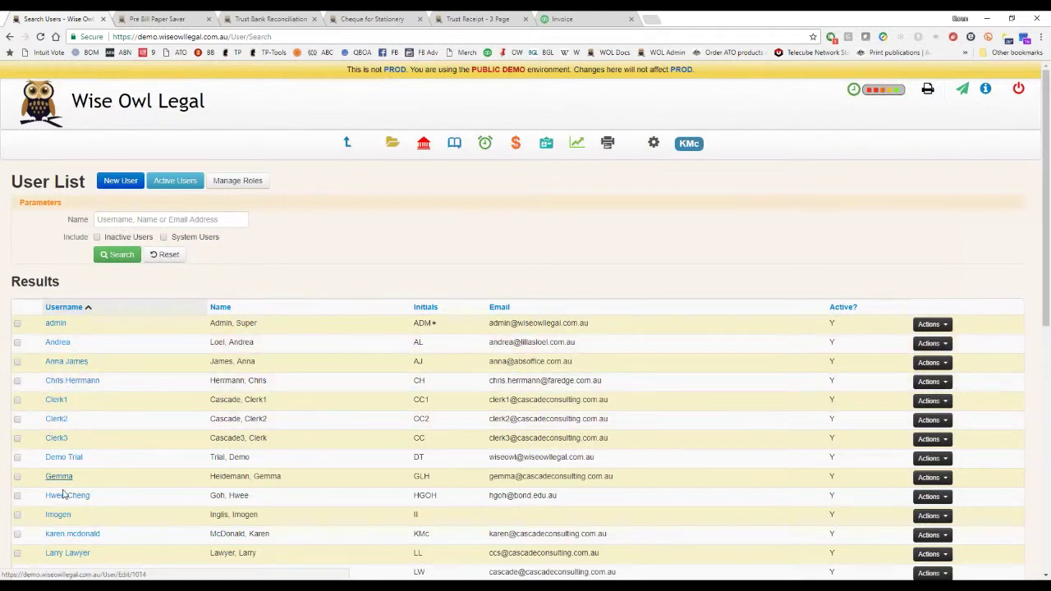
{"action": "left_click", "coordinate": [93, 538]}
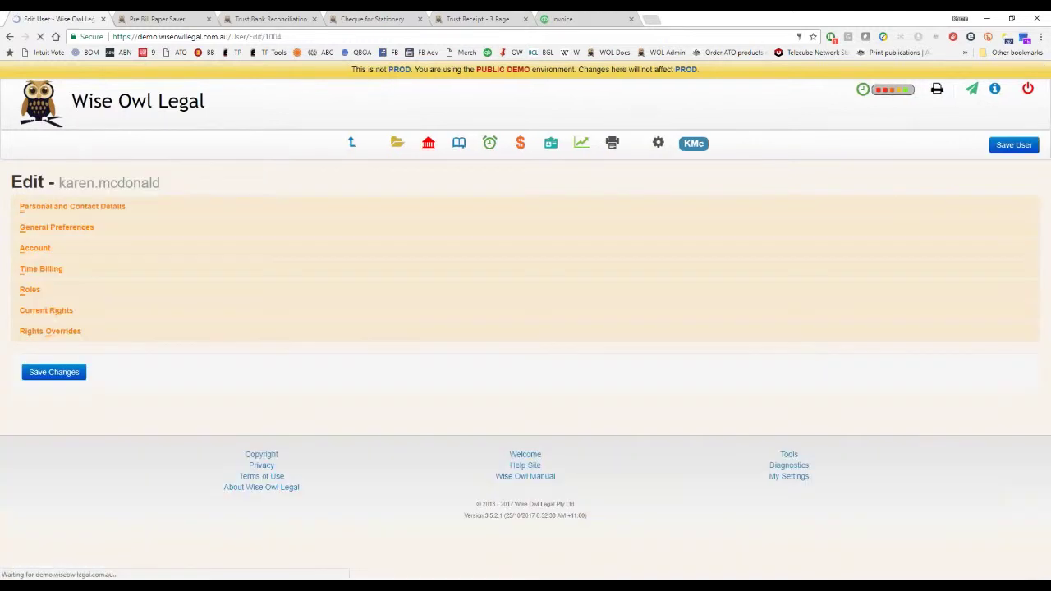
Expand the user's Roles and Rights Overrides sections and scroll through them.
{"action": "left_click", "coordinate": [188, 297]}
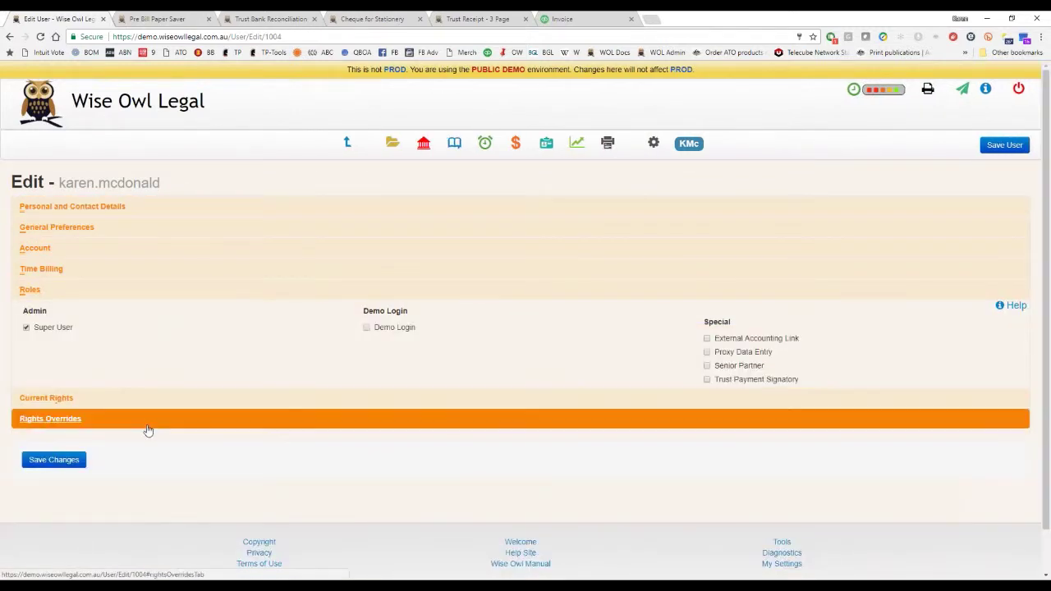
{"action": "left_click", "coordinate": [148, 430]}
{"action": "scroll", "coordinate": [873, 435], "scroll_direction": "down", "scroll_amount": 2}
{"action": "scroll", "coordinate": [883, 430], "scroll_direction": "down", "scroll_amount": 1}
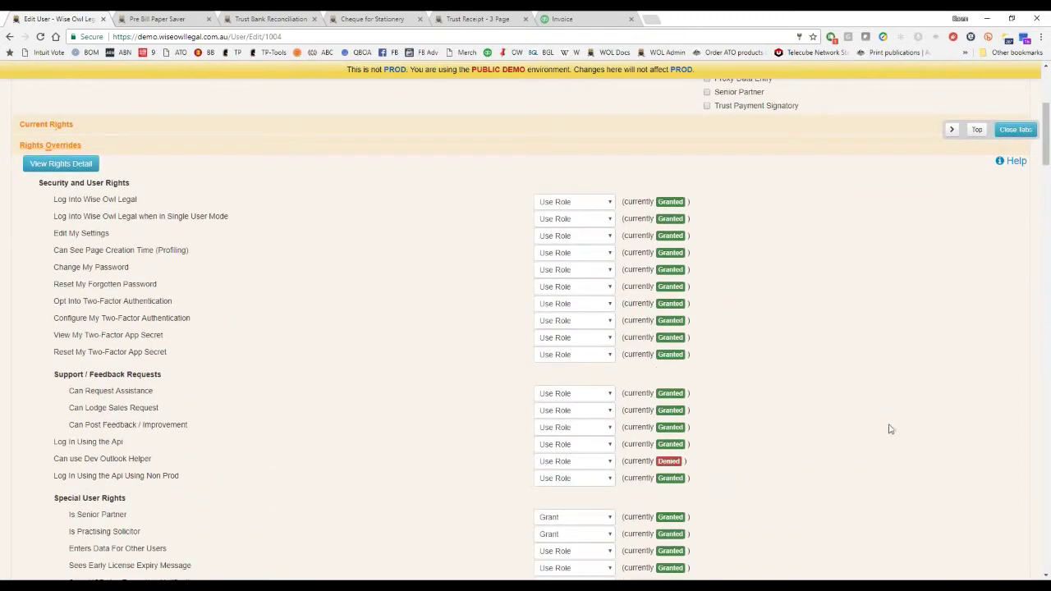
{"action": "scroll", "coordinate": [256, 464], "scroll_direction": "down", "scroll_amount": 5}
{"action": "scroll", "coordinate": [256, 464], "scroll_direction": "down", "scroll_amount": 10}
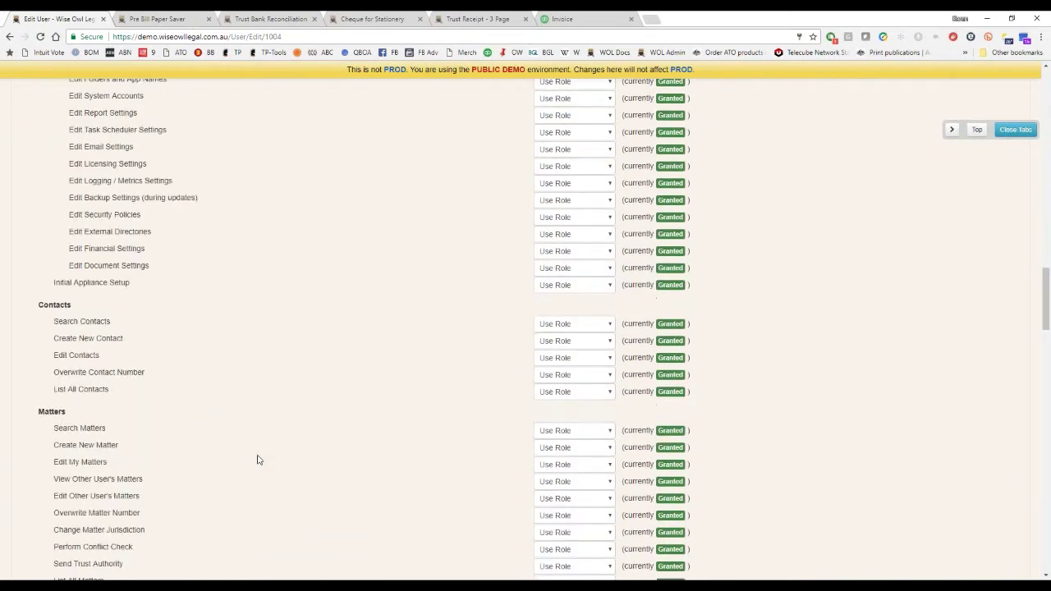
{"action": "scroll", "coordinate": [257, 459], "scroll_direction": "down", "scroll_amount": 3}
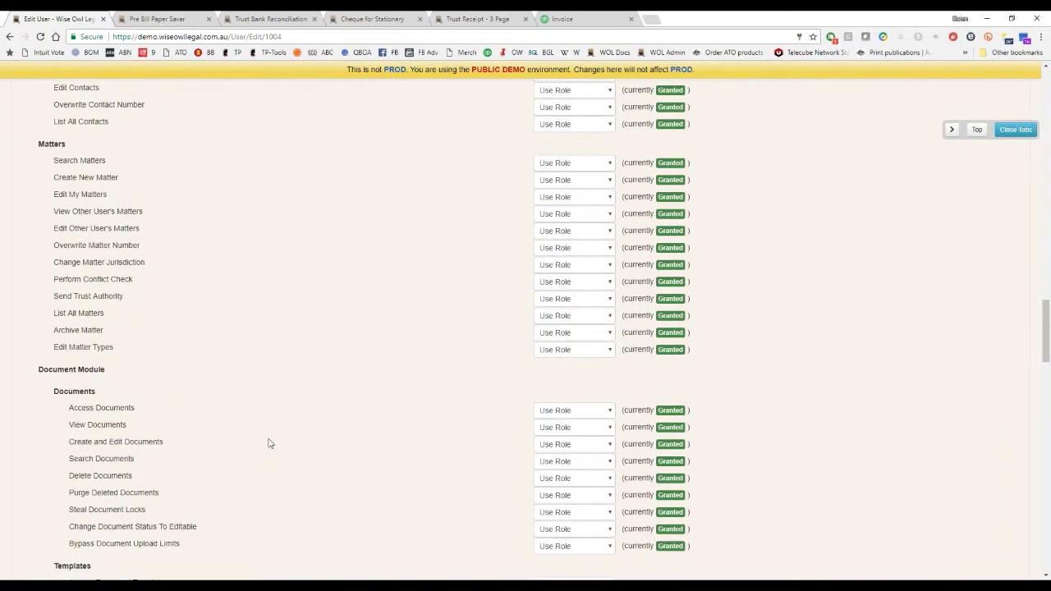
{"action": "scroll", "coordinate": [778, 309], "scroll_direction": "down", "scroll_amount": 1}
{"action": "scroll", "coordinate": [778, 309], "scroll_direction": "down", "scroll_amount": 8}
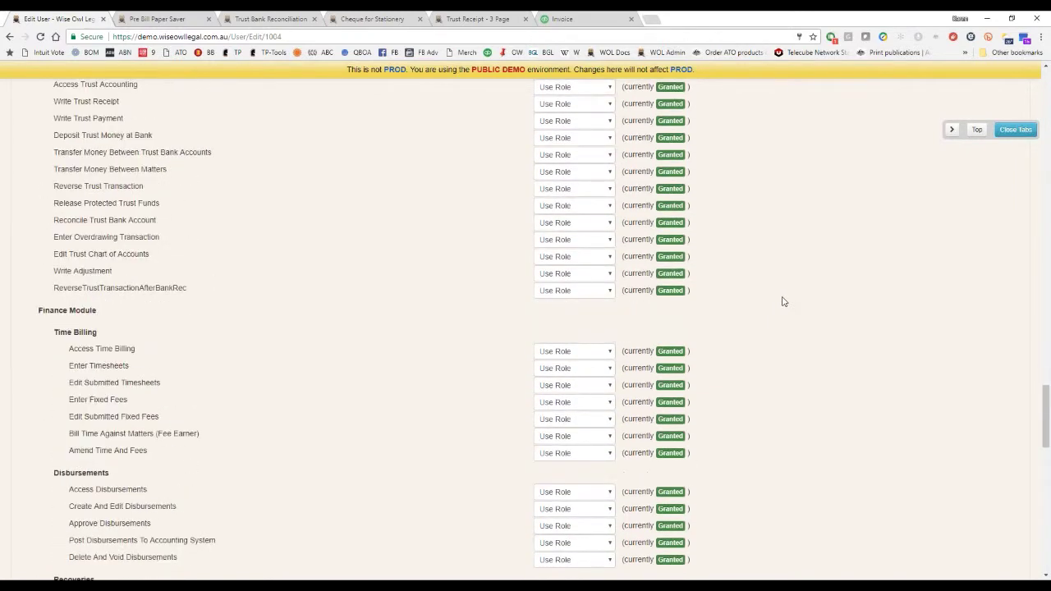
{"action": "scroll", "coordinate": [783, 301], "scroll_direction": "up", "scroll_amount": 20}
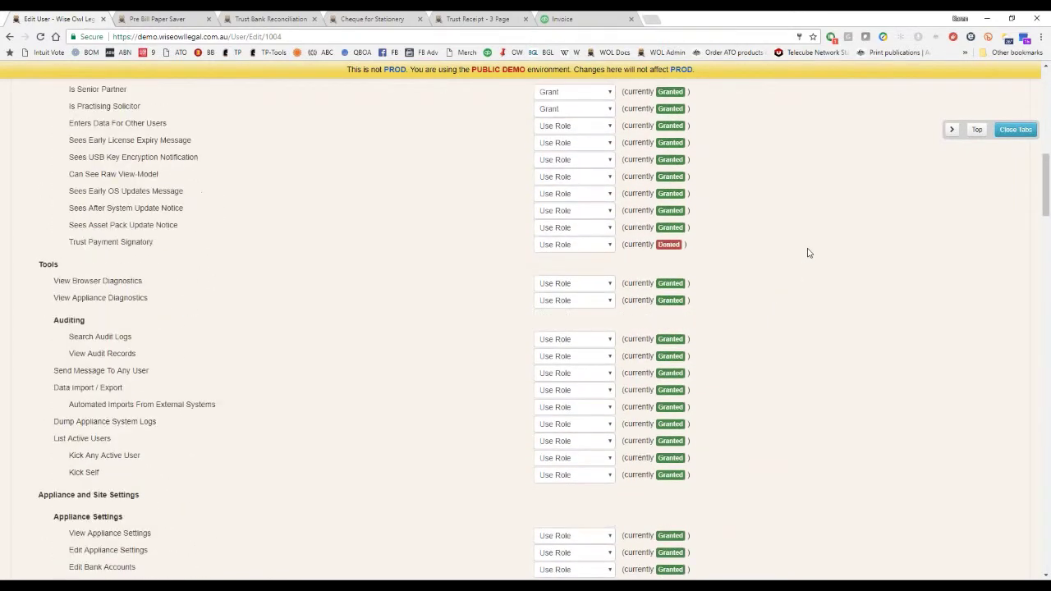
{"action": "scroll", "coordinate": [807, 252], "scroll_direction": "up", "scroll_amount": 15}
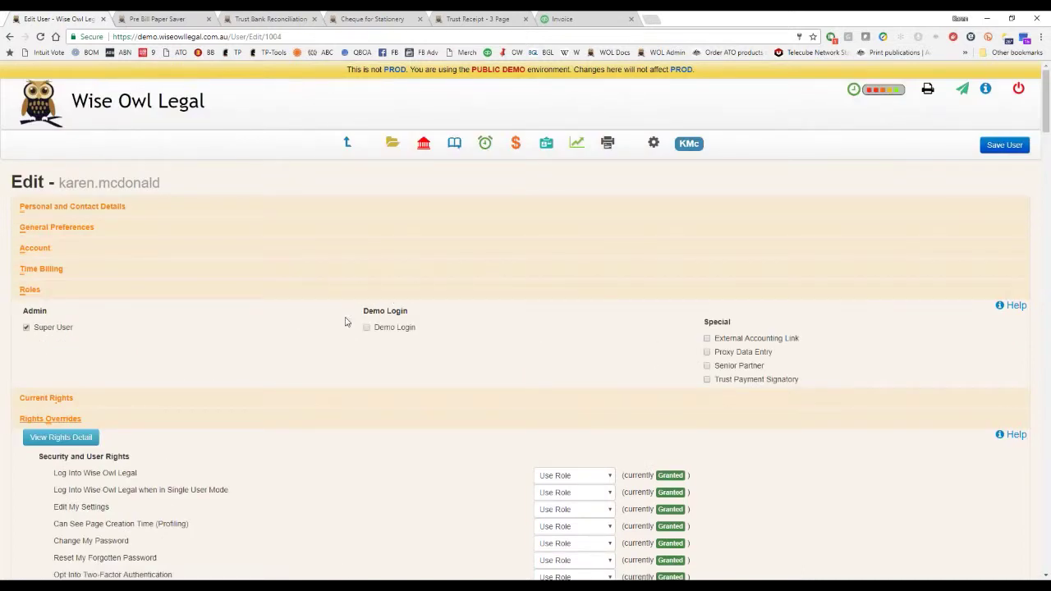
Review the user's Current Rights, then return to the User List.
{"action": "left_click", "coordinate": [566, 401]}
{"action": "scroll", "coordinate": [592, 380], "scroll_direction": "down", "scroll_amount": 3}
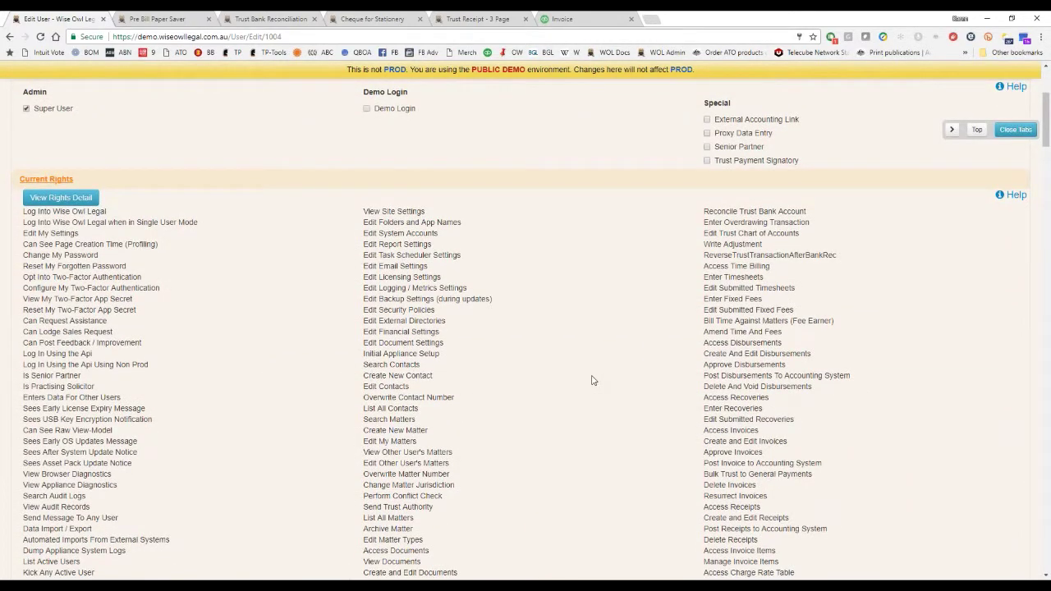
{"action": "scroll", "coordinate": [593, 380], "scroll_direction": "up", "scroll_amount": 3}
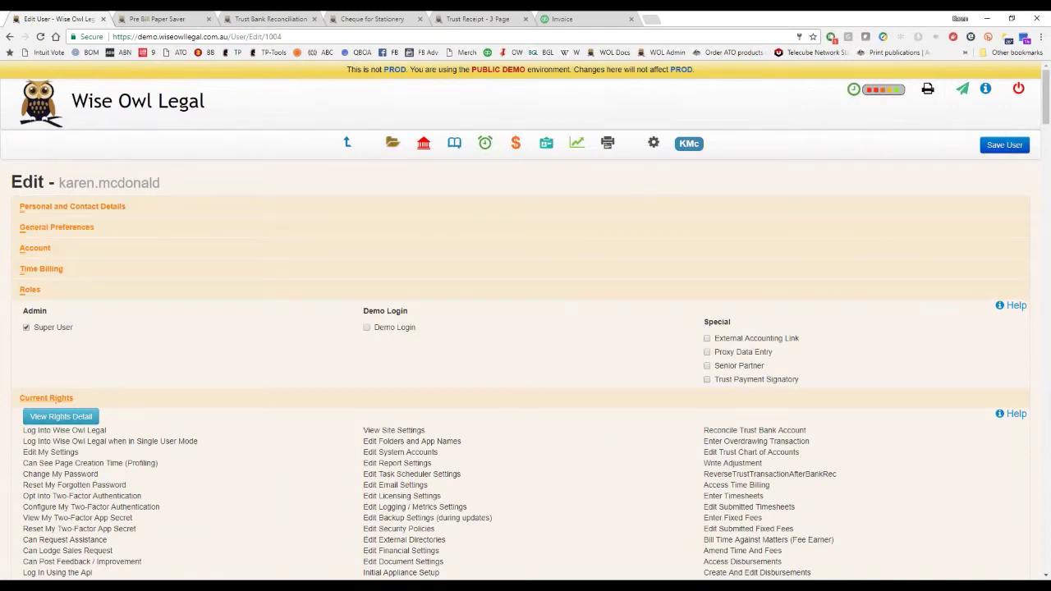
{"action": "left_click", "coordinate": [348, 143]}
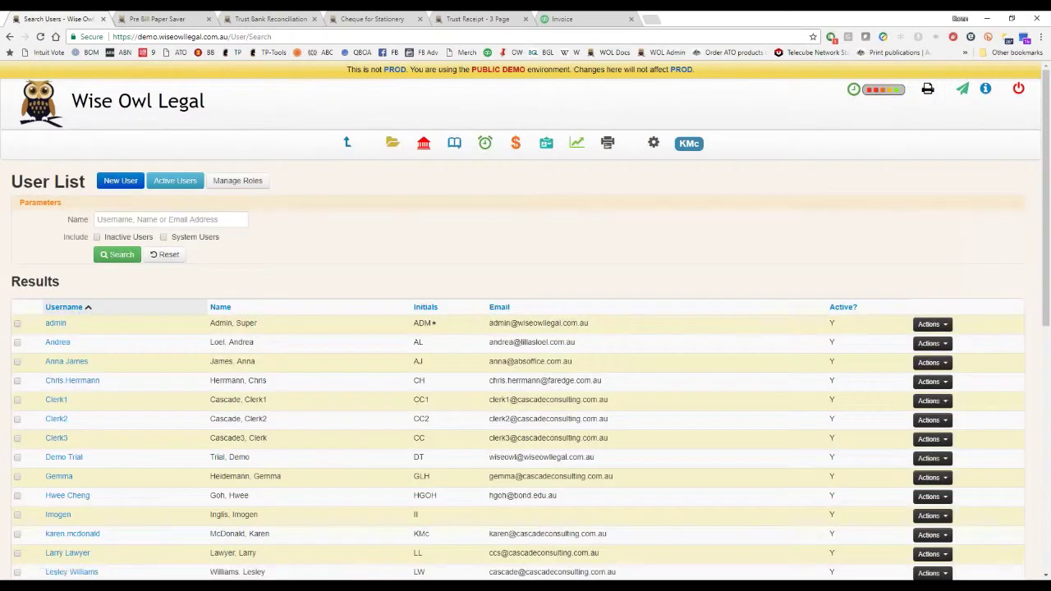
Open another user, replace the Super User role with Proxy Data Entry, and save.
{"action": "scroll", "coordinate": [144, 481], "scroll_direction": "down", "scroll_amount": 2}
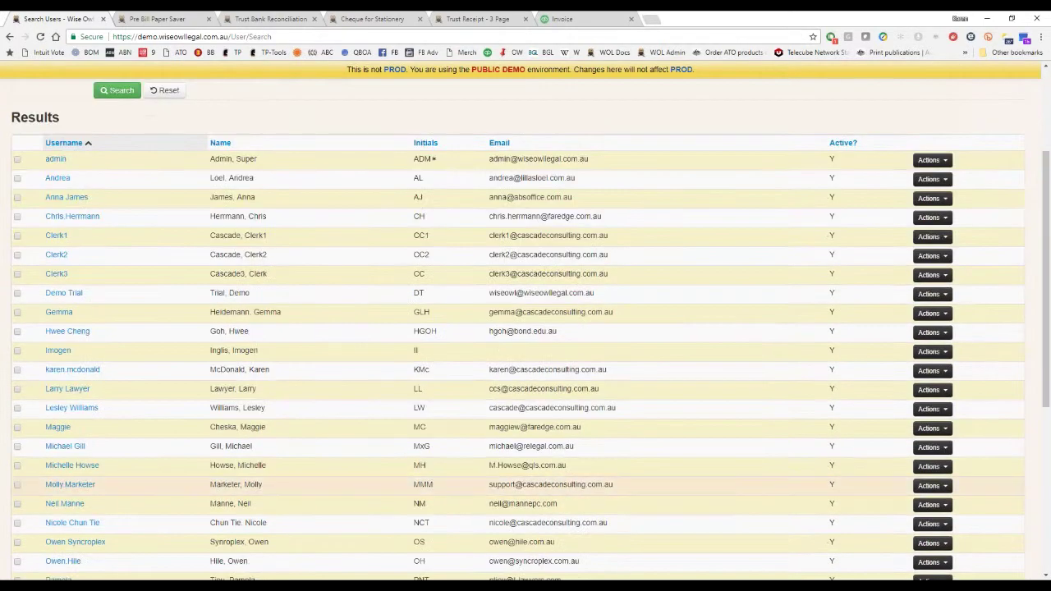
{"action": "scroll", "coordinate": [144, 484], "scroll_direction": "down", "scroll_amount": 2}
{"action": "left_click", "coordinate": [72, 317]}
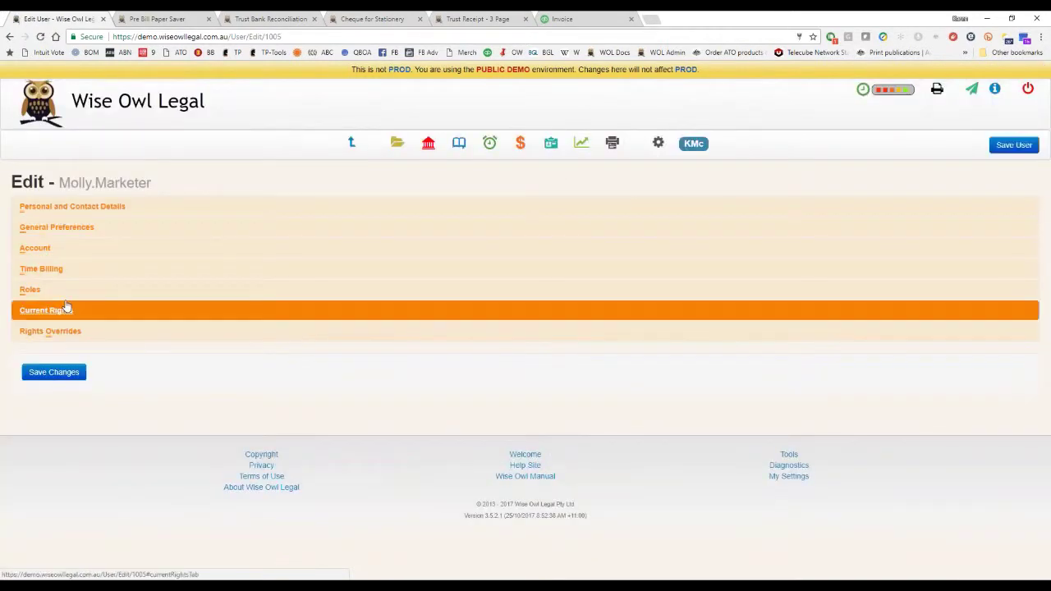
{"action": "left_click", "coordinate": [72, 293]}
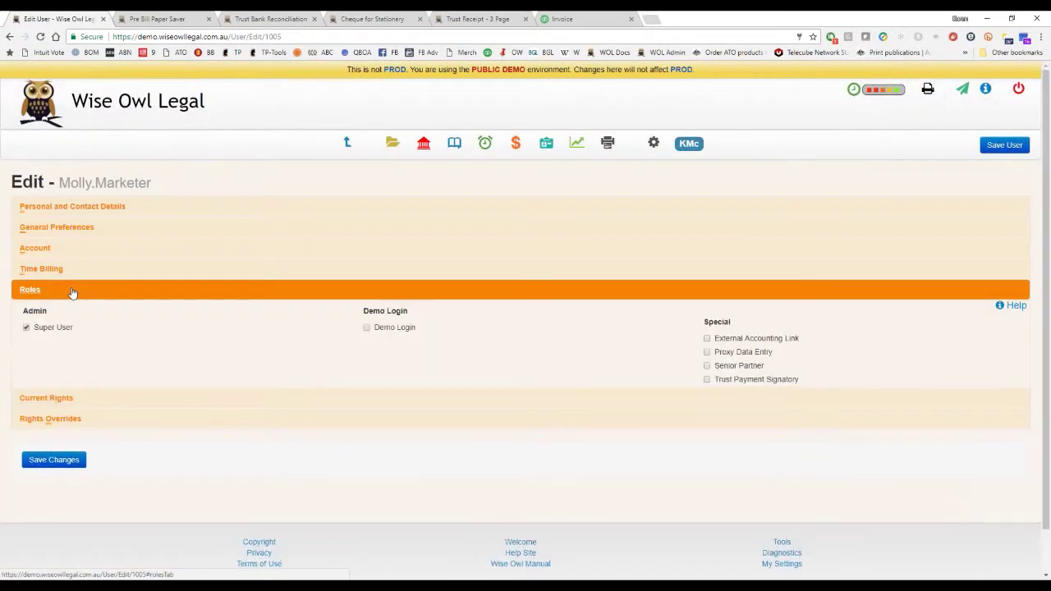
{"action": "left_click", "coordinate": [26, 327]}
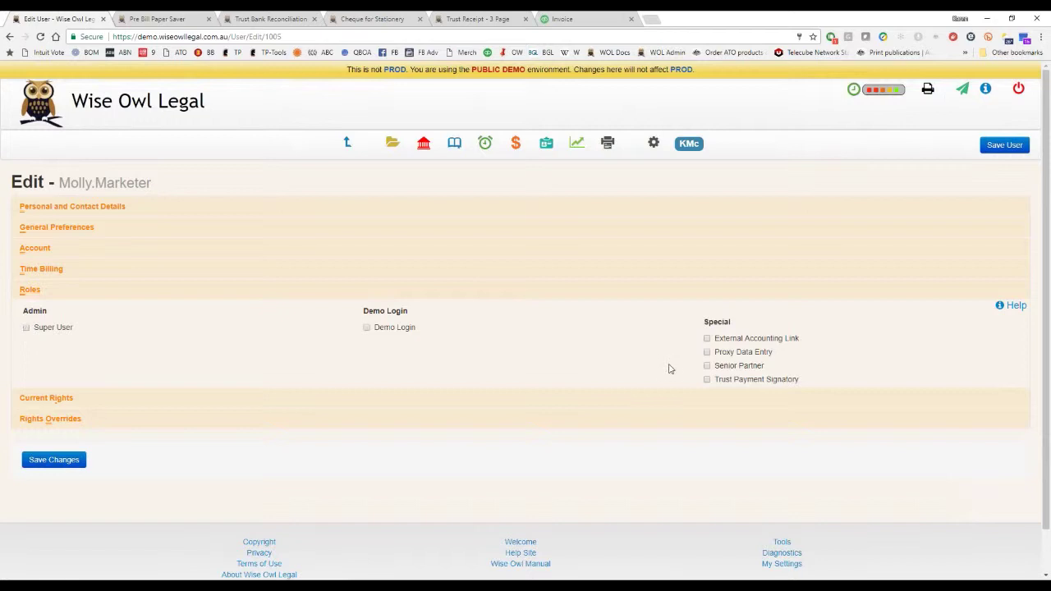
{"action": "left_click", "coordinate": [706, 352]}
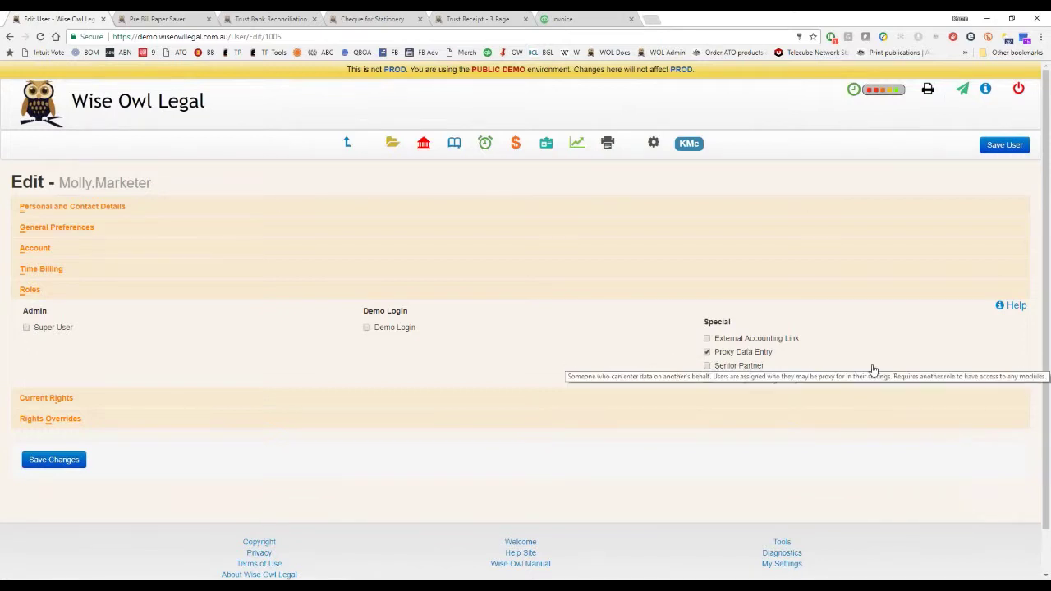
{"action": "left_click", "coordinate": [74, 460]}
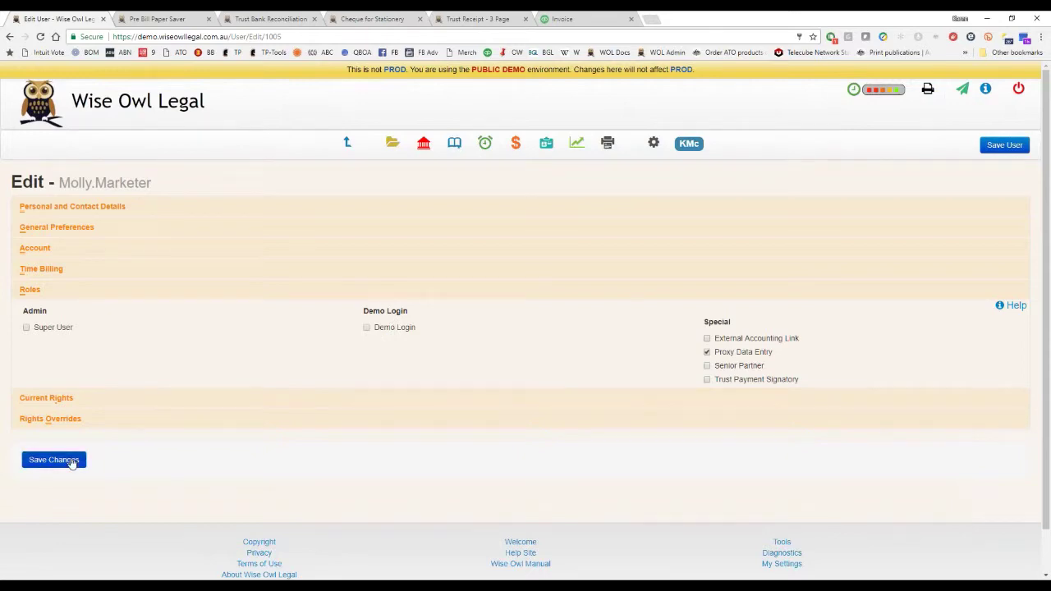
Check that user's Rights Overrides after the role change before leaving for Reports.
{"action": "scroll", "coordinate": [647, 380], "scroll_direction": "down", "scroll_amount": 5}
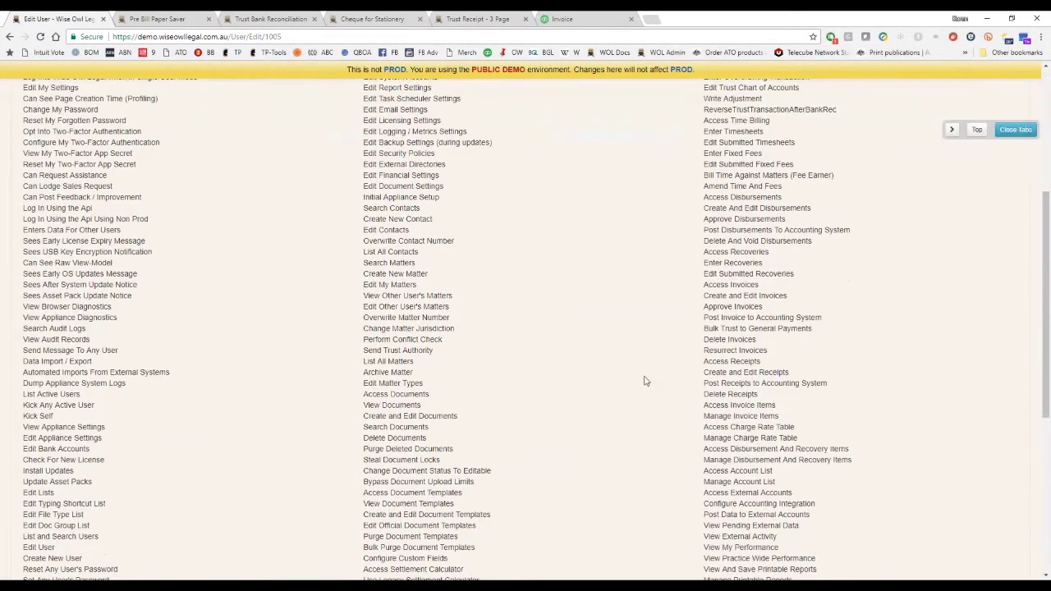
{"action": "left_click", "coordinate": [49, 537]}
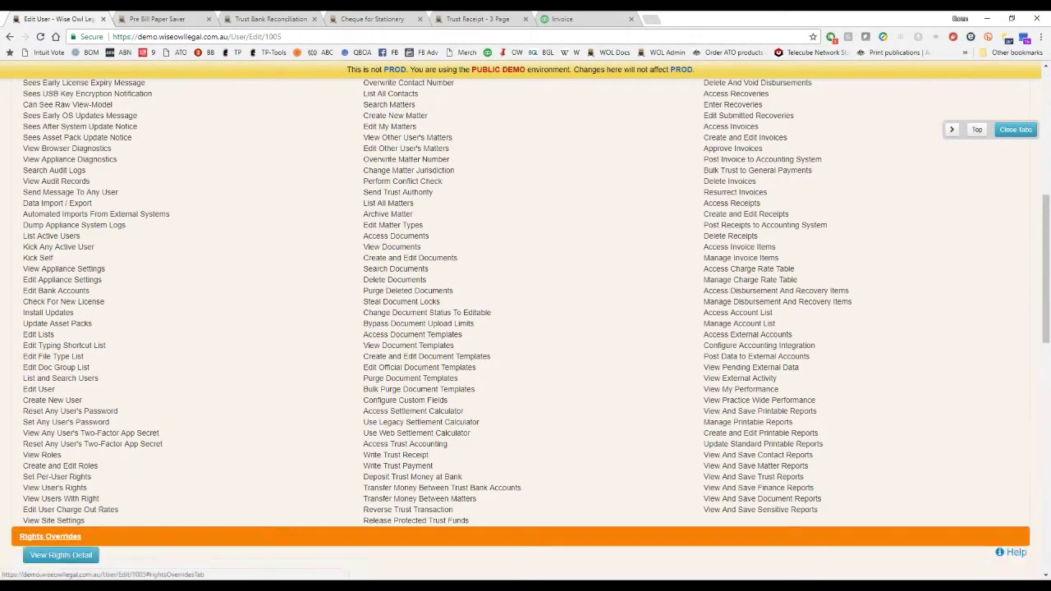
{"action": "scroll", "coordinate": [630, 326], "scroll_direction": "down", "scroll_amount": 10}
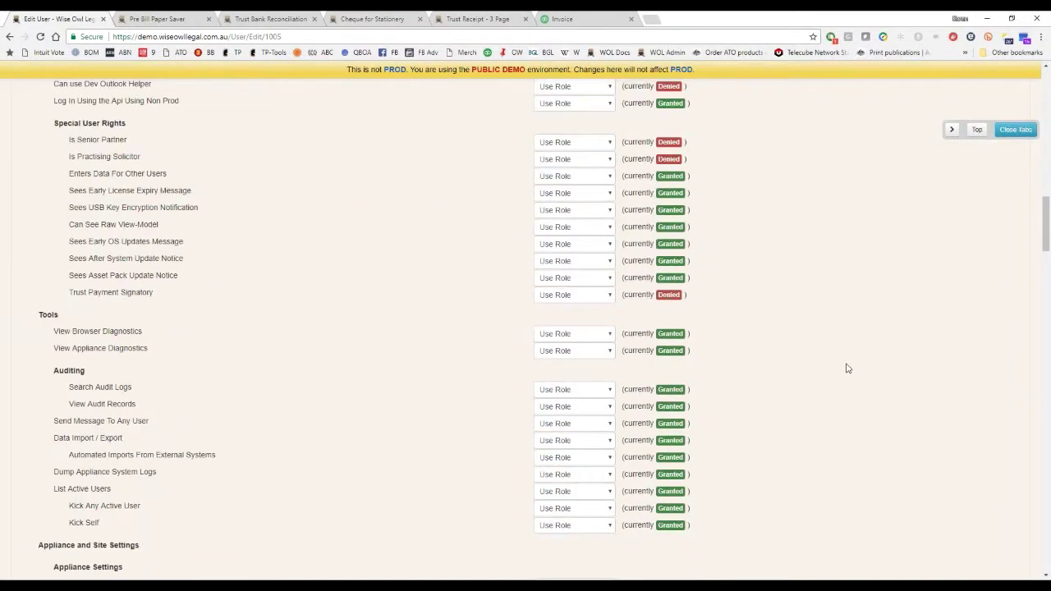
{"action": "scroll", "coordinate": [794, 335], "scroll_direction": "up", "scroll_amount": 6}
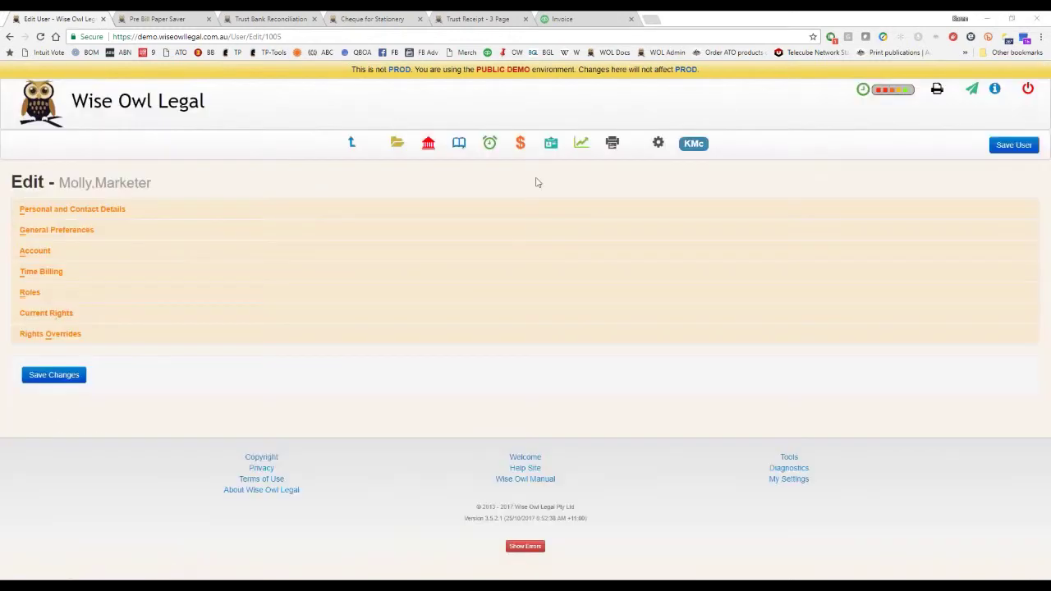
{"action": "left_click", "coordinate": [581, 142]}
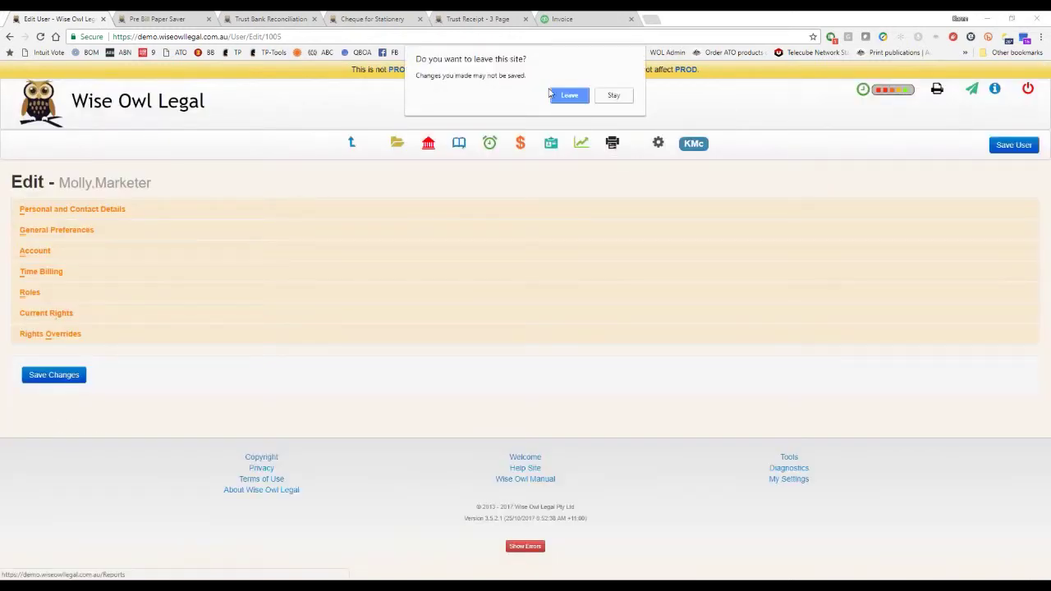
Confirm leaving the edit page and open the Finance report Open Invoices By Client.
{"action": "left_click", "coordinate": [570, 95]}
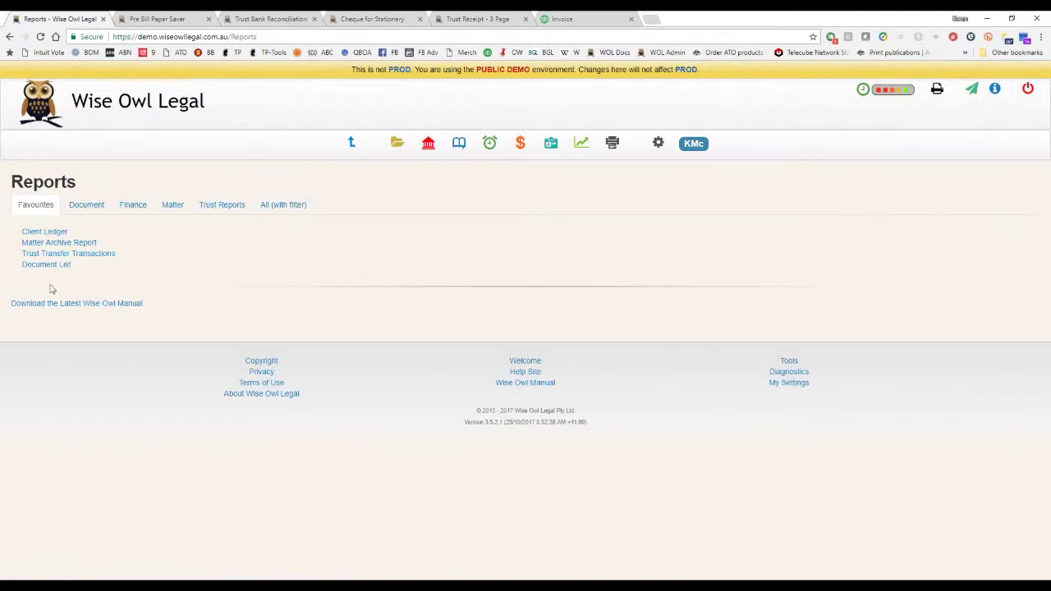
{"action": "left_click", "coordinate": [99, 207]}
{"action": "left_click", "coordinate": [142, 207]}
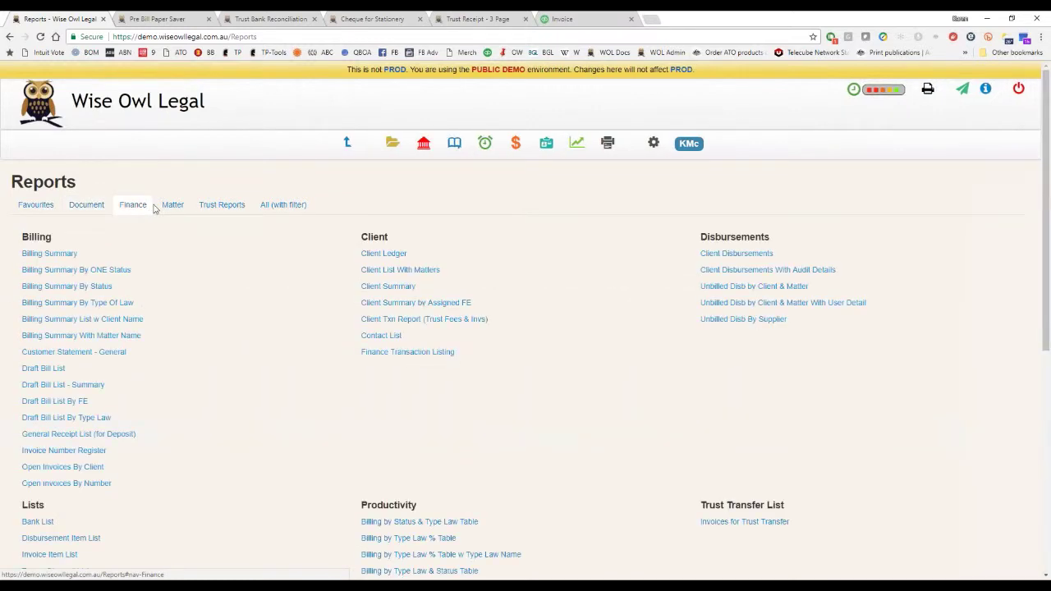
{"action": "left_click", "coordinate": [82, 435]}
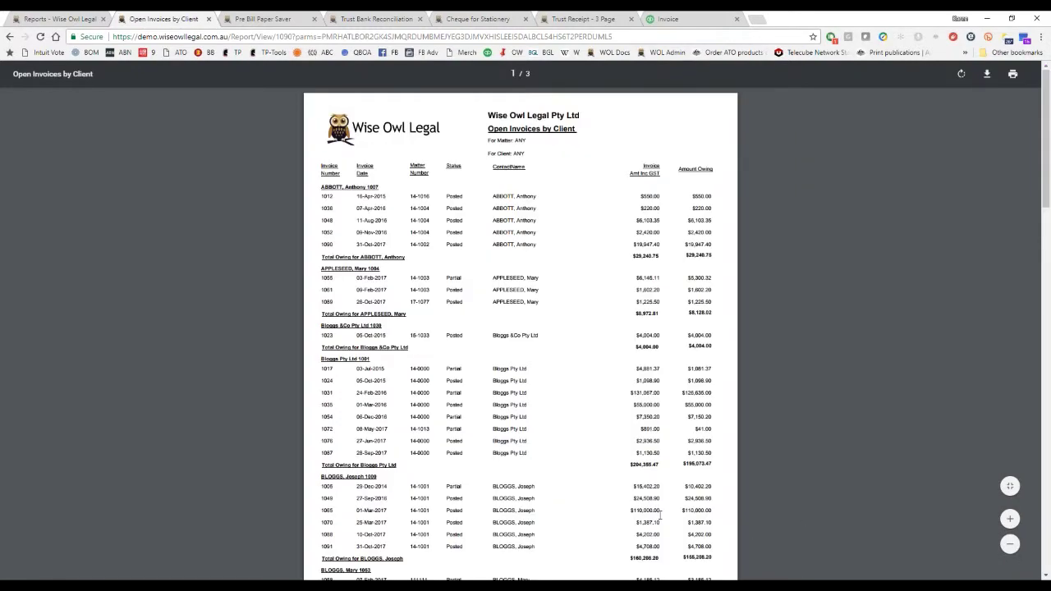
Generate the Open Invoices By Number report, then switch back to the Open Invoices By Client tab.
{"action": "scroll", "coordinate": [659, 514], "scroll_direction": "down", "scroll_amount": 4}
{"action": "scroll", "coordinate": [659, 515], "scroll_direction": "down", "scroll_amount": 12}
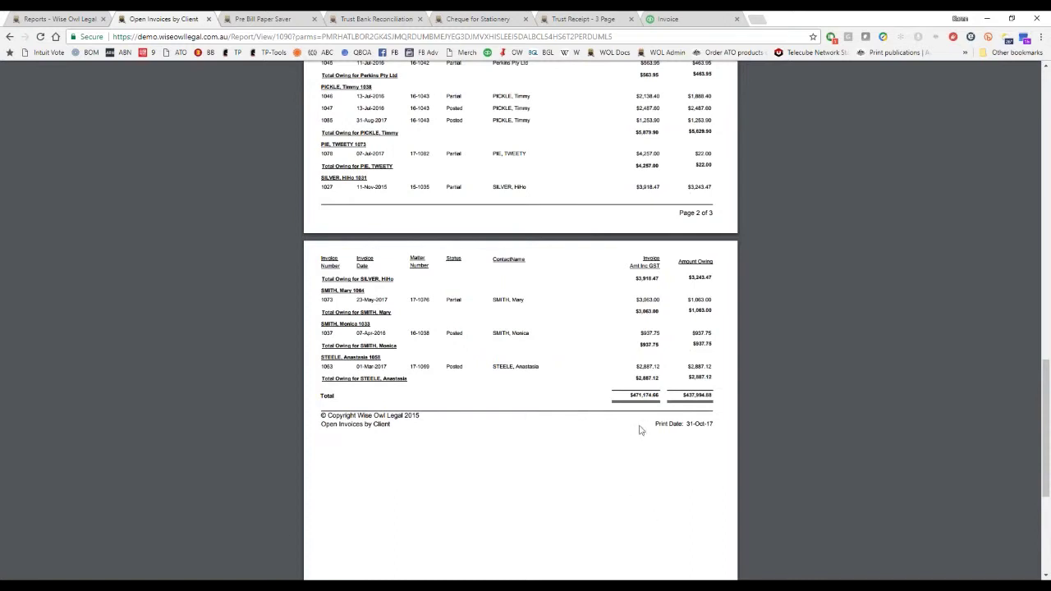
{"action": "left_click", "coordinate": [79, 20]}
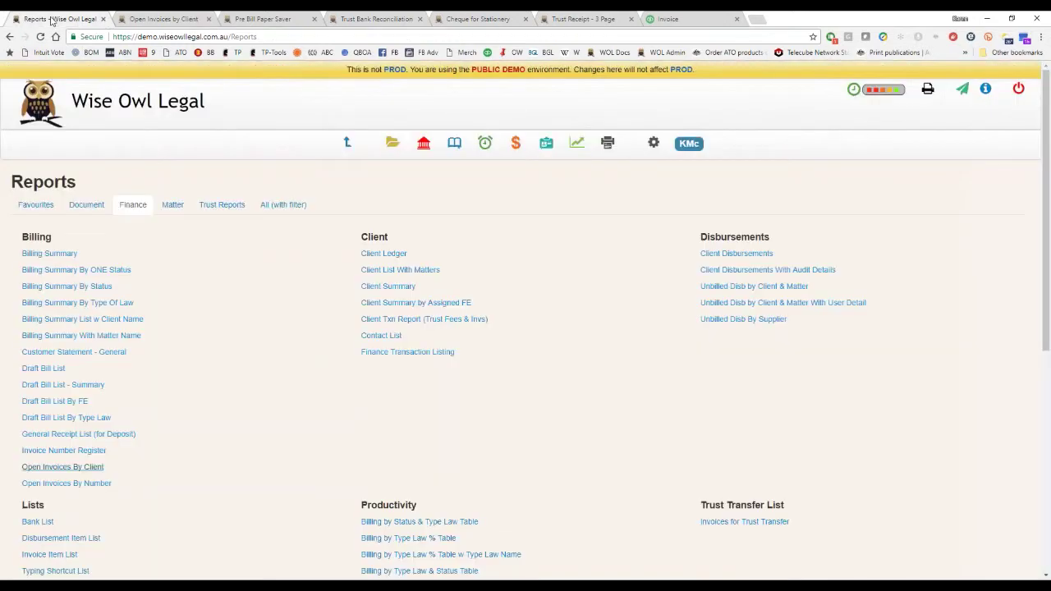
{"action": "left_click", "coordinate": [65, 484]}
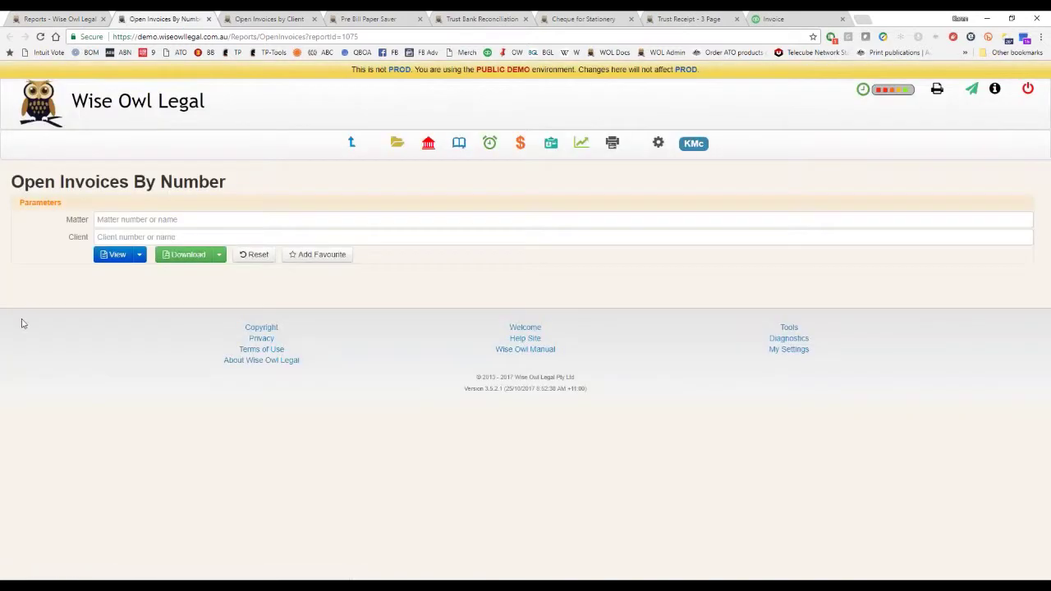
{"action": "left_click", "coordinate": [116, 255]}
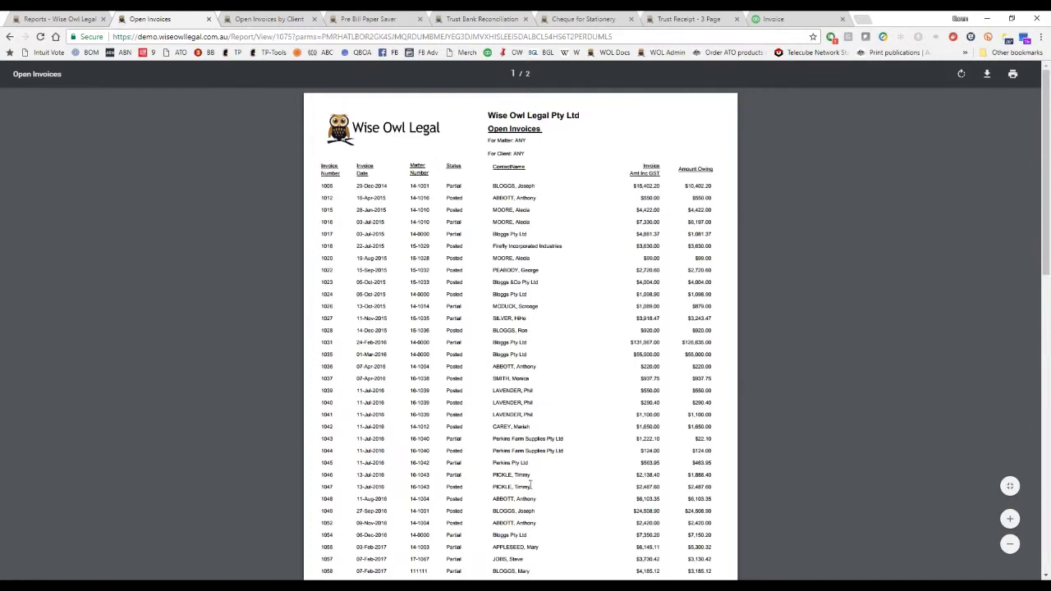
{"action": "scroll", "coordinate": [525, 484], "scroll_direction": "down", "scroll_amount": 7}
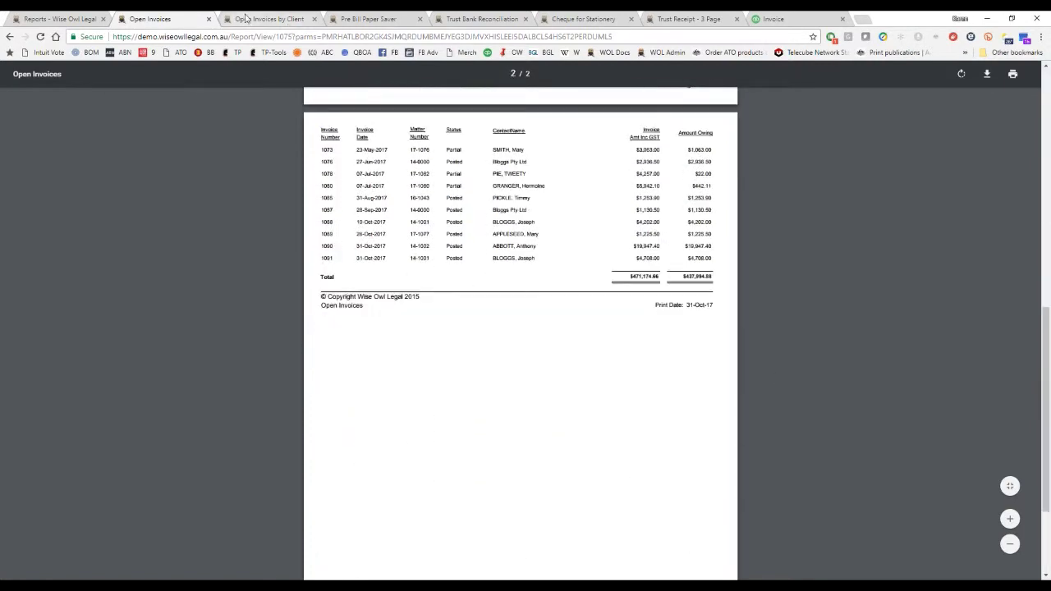
{"action": "left_click", "coordinate": [253, 20]}
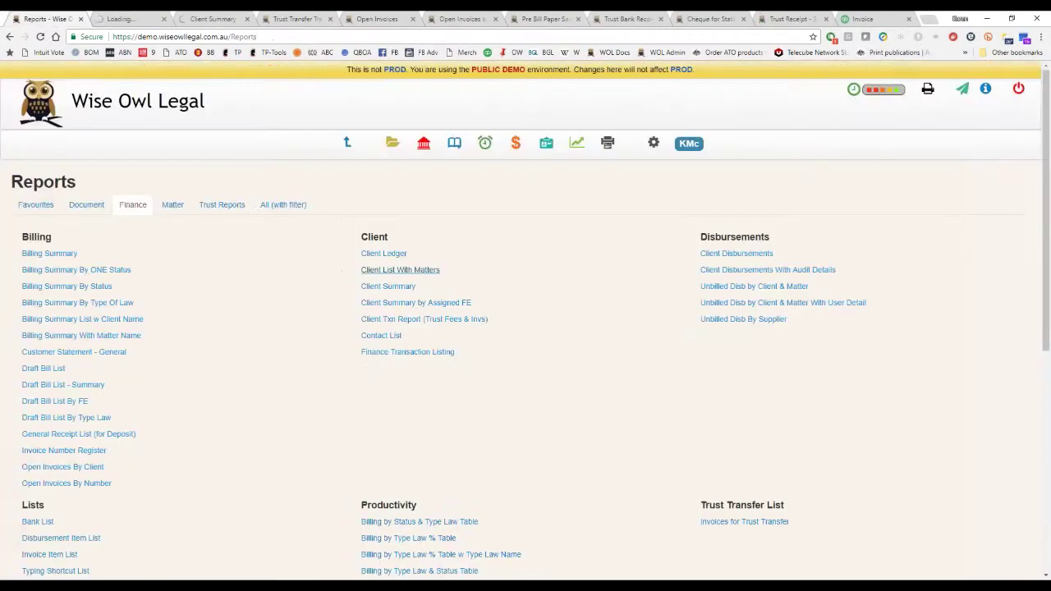
View the Trust Trial Balance PDF, then run Client List With Matters for only active clients.
{"action": "left_click", "coordinate": [243, 207]}
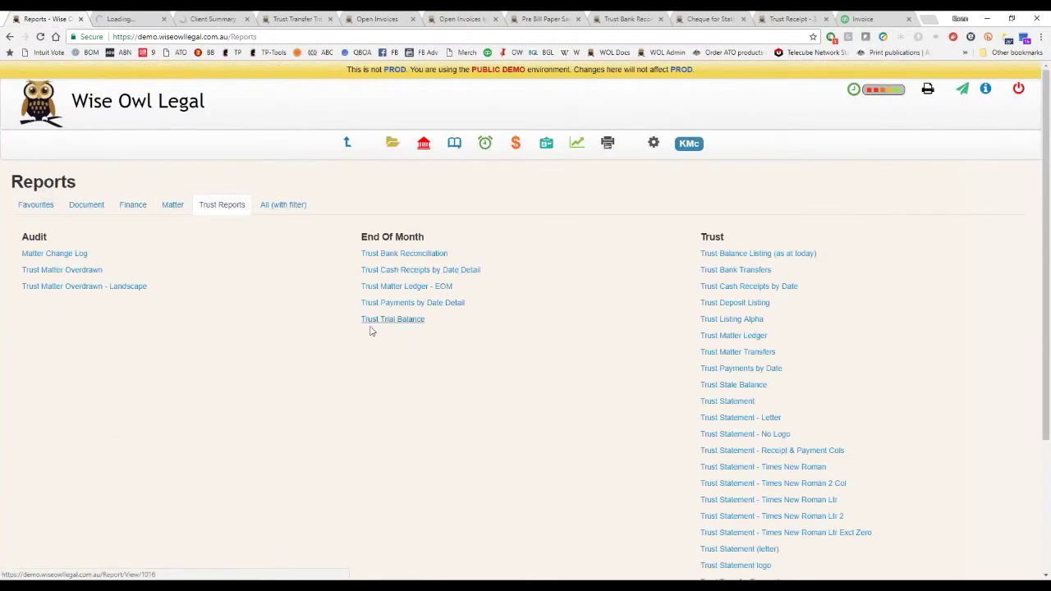
{"action": "left_click", "coordinate": [397, 320]}
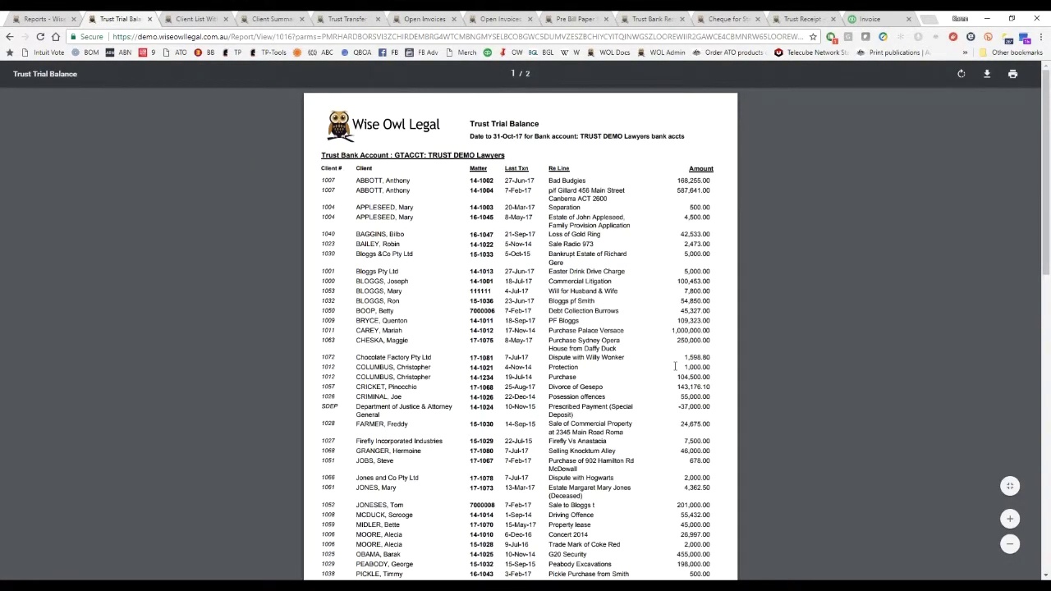
{"action": "scroll", "coordinate": [675, 366], "scroll_direction": "down", "scroll_amount": 5}
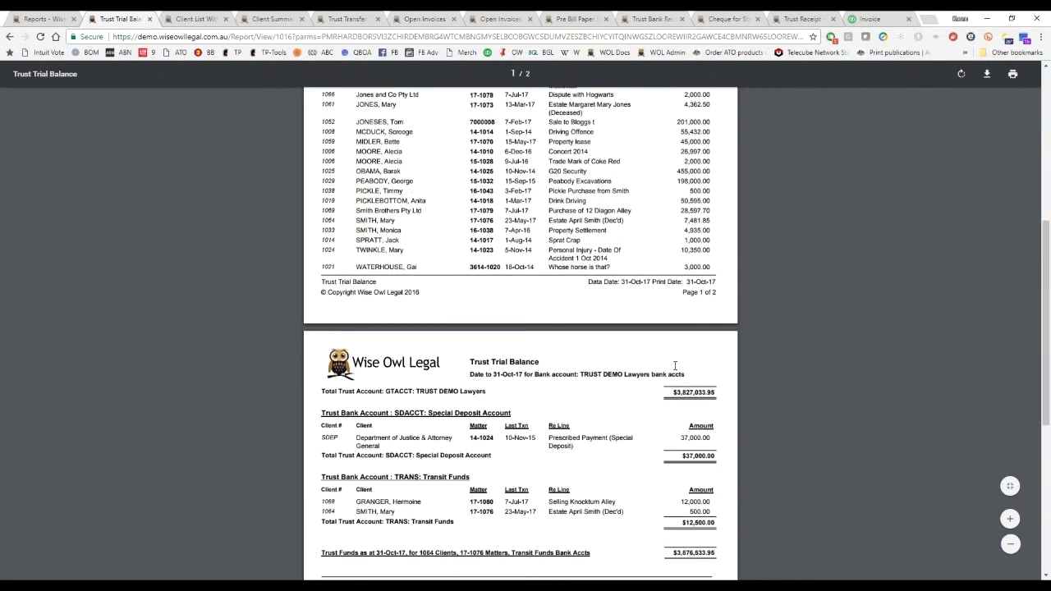
{"action": "scroll", "coordinate": [674, 366], "scroll_direction": "down", "scroll_amount": 1}
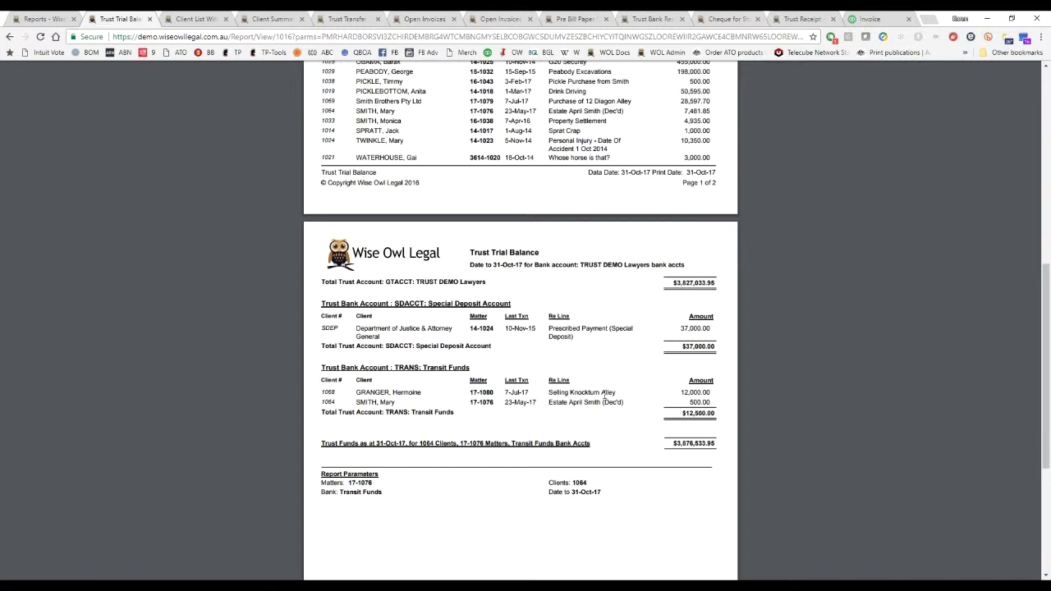
{"action": "scroll", "coordinate": [406, 412], "scroll_direction": "up", "scroll_amount": 5}
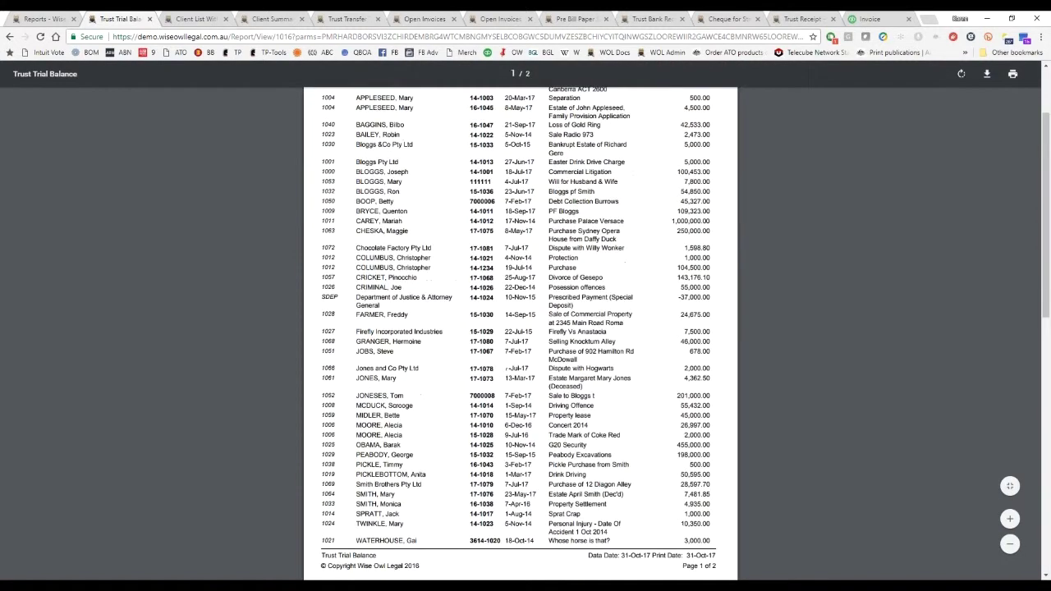
{"action": "left_click", "coordinate": [206, 20]}
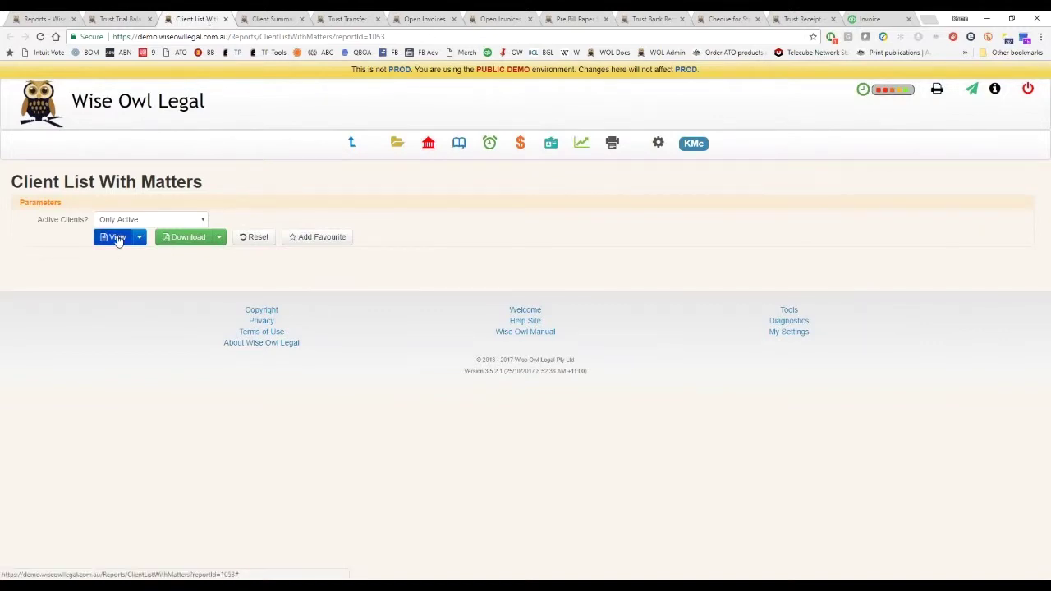
{"action": "left_click", "coordinate": [116, 237]}
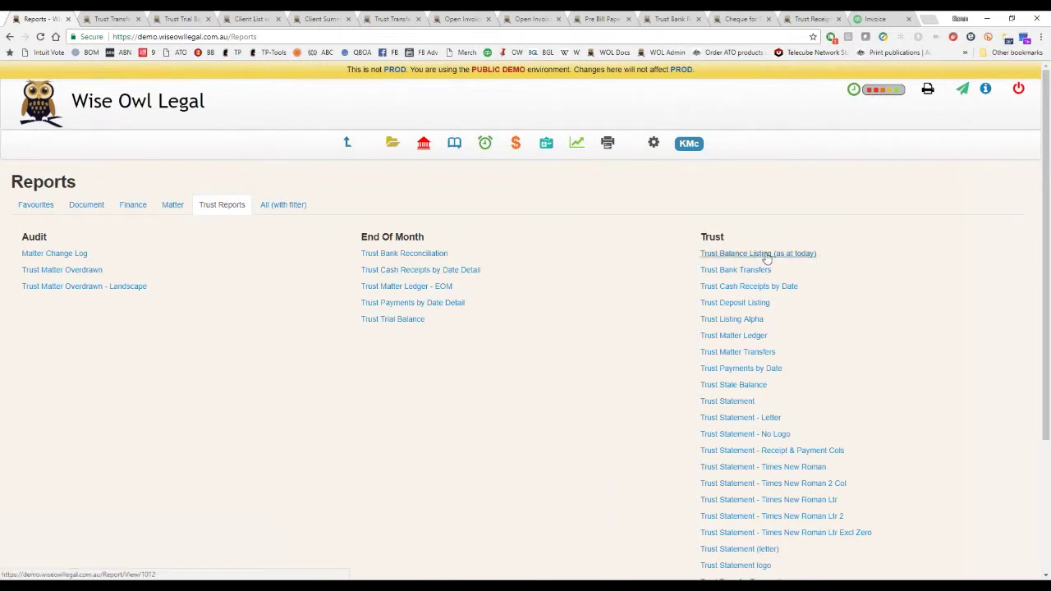
Generate the Trust Balance Listing (as at today), scroll through both pages, and return to Trust Reports.
{"action": "left_click", "coordinate": [763, 254]}
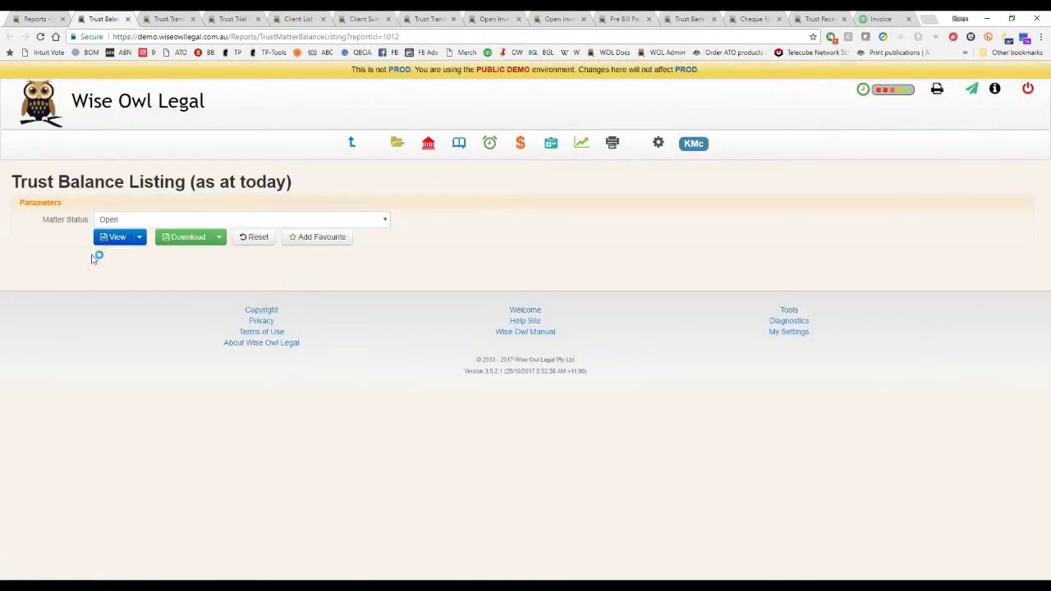
{"action": "left_click", "coordinate": [114, 237]}
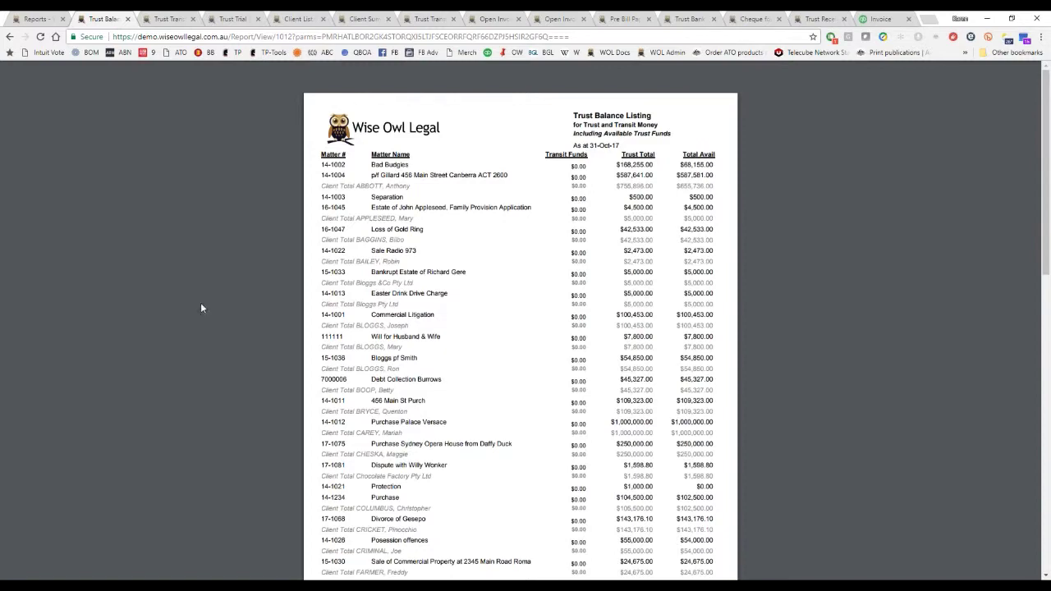
{"action": "scroll", "coordinate": [633, 441], "scroll_direction": "down", "scroll_amount": 5}
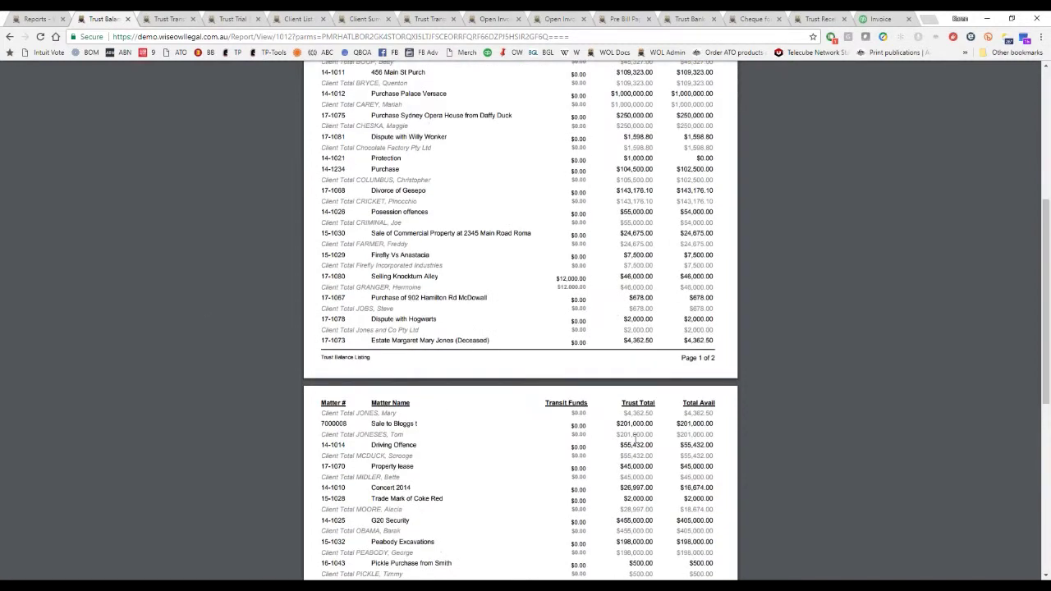
{"action": "scroll", "coordinate": [634, 441], "scroll_direction": "down", "scroll_amount": 5}
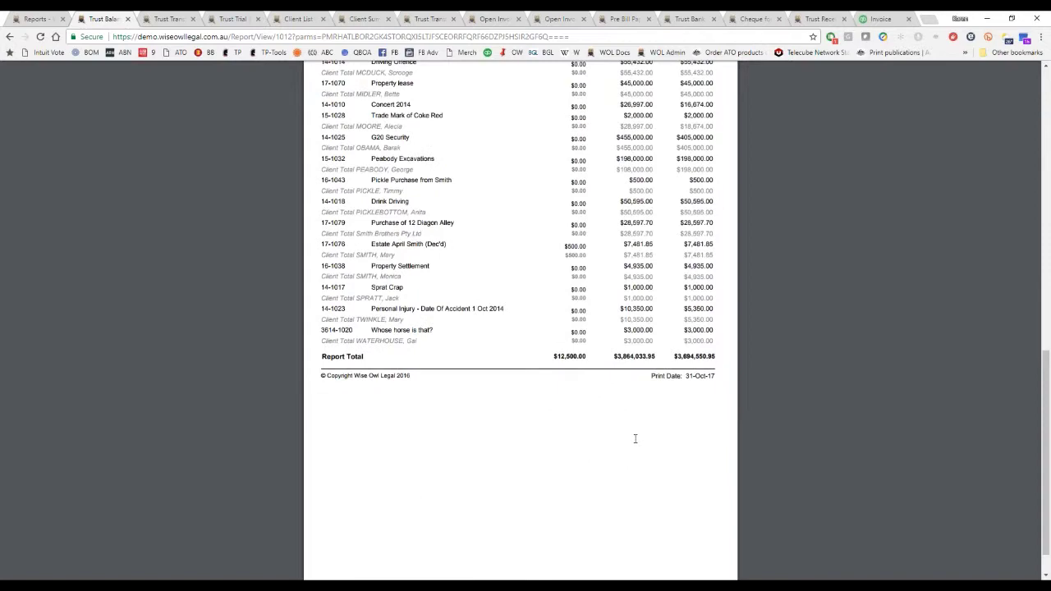
{"action": "scroll", "coordinate": [634, 439], "scroll_direction": "up", "scroll_amount": 10}
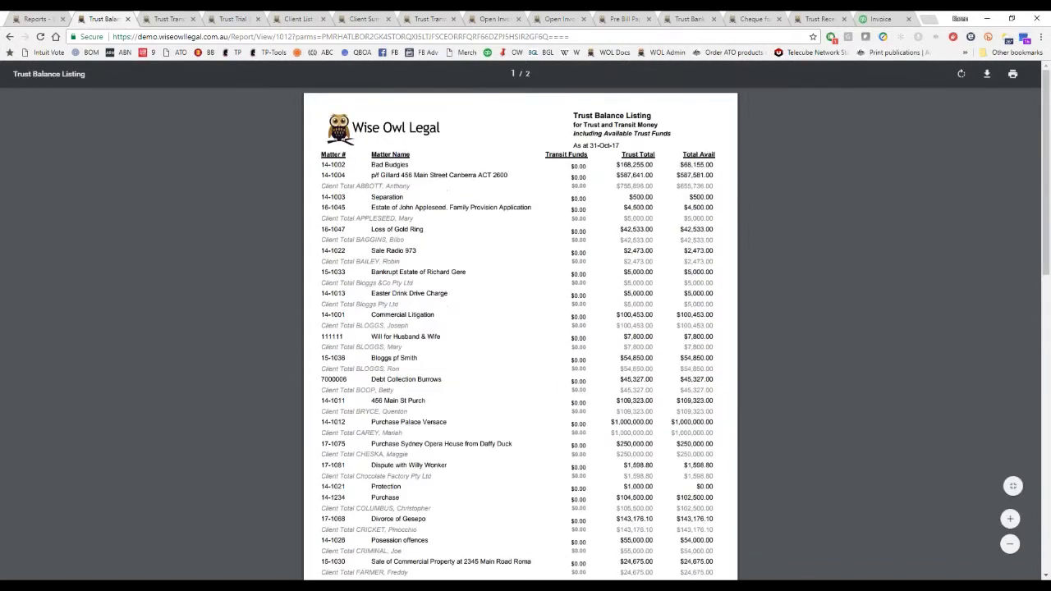
{"action": "left_click", "coordinate": [41, 20]}
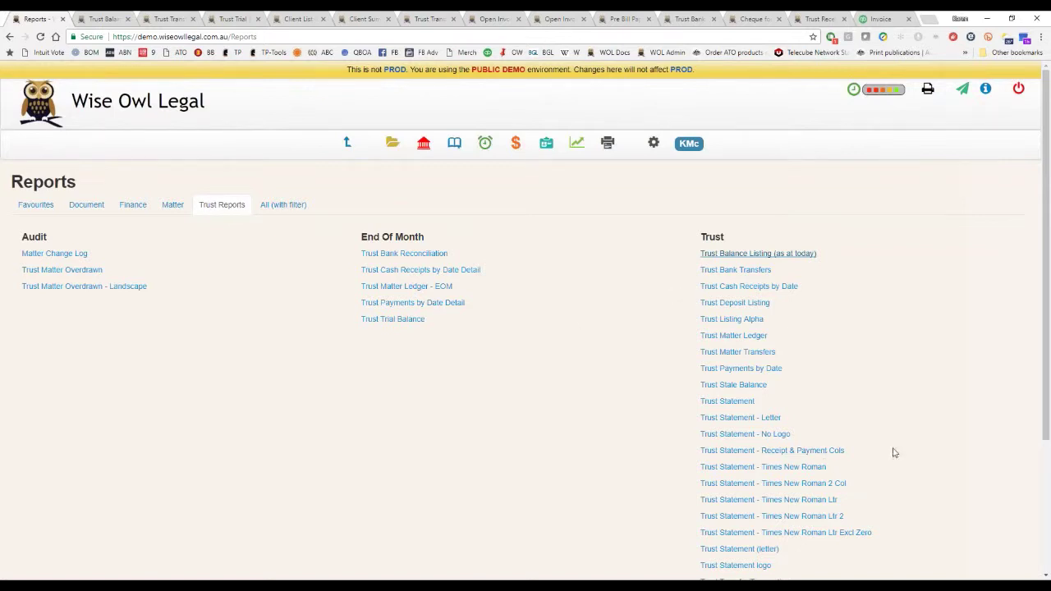
{"action": "scroll", "coordinate": [909, 408], "scroll_direction": "down", "scroll_amount": 3}
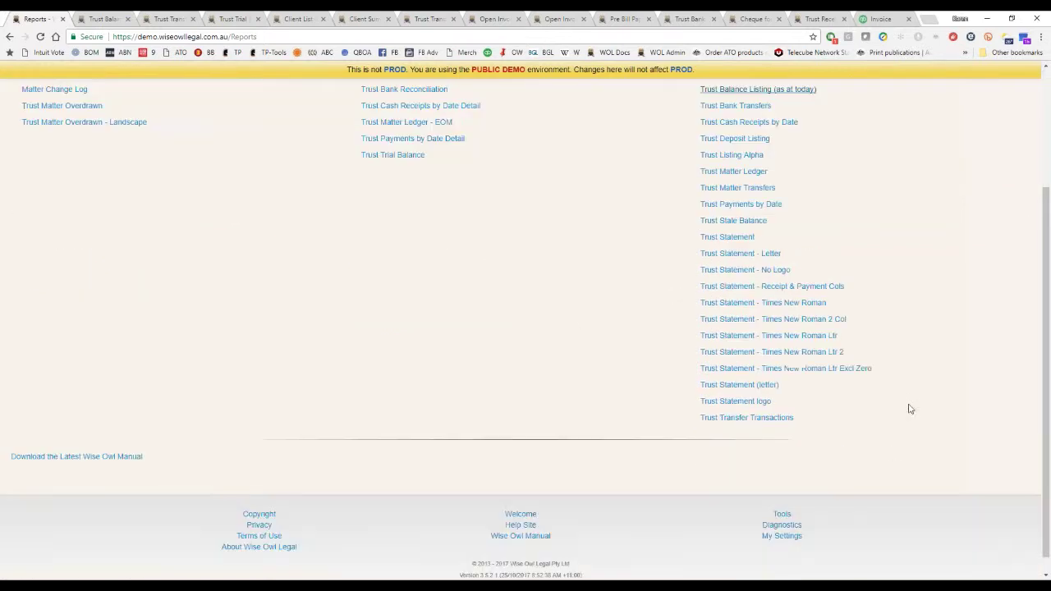
Generate the Trust Statement - Letter for matter 14-1001, reviewing its $100,453.00 two-page output.
{"action": "left_click", "coordinate": [743, 256]}
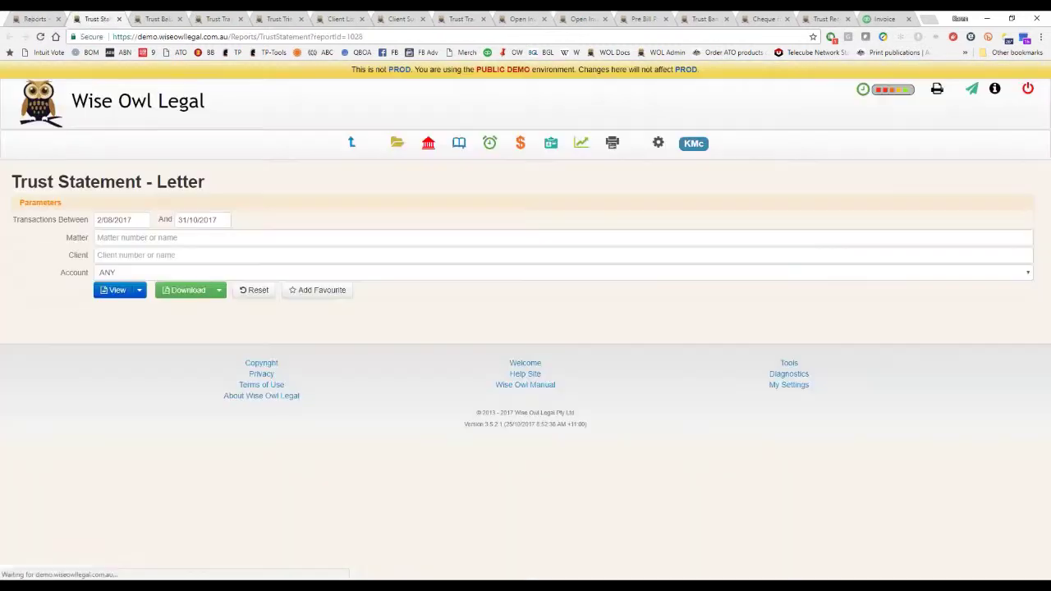
{"action": "left_click", "coordinate": [120, 234]}
{"action": "type", "text": "14-1001"}
{"action": "key", "text": "Return"}
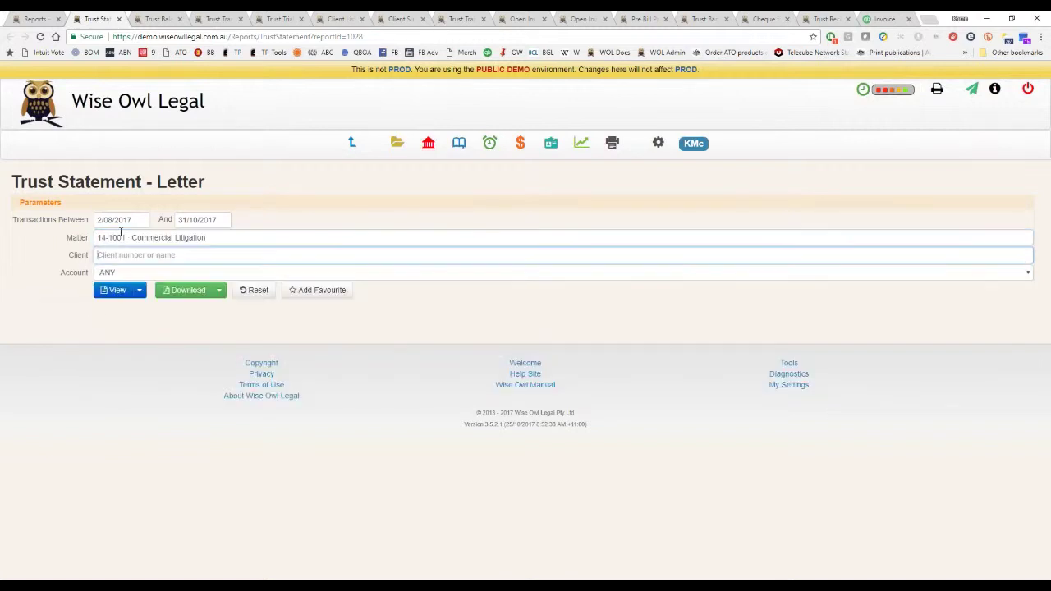
{"action": "left_click", "coordinate": [119, 220]}
{"action": "left_click", "coordinate": [129, 227]}
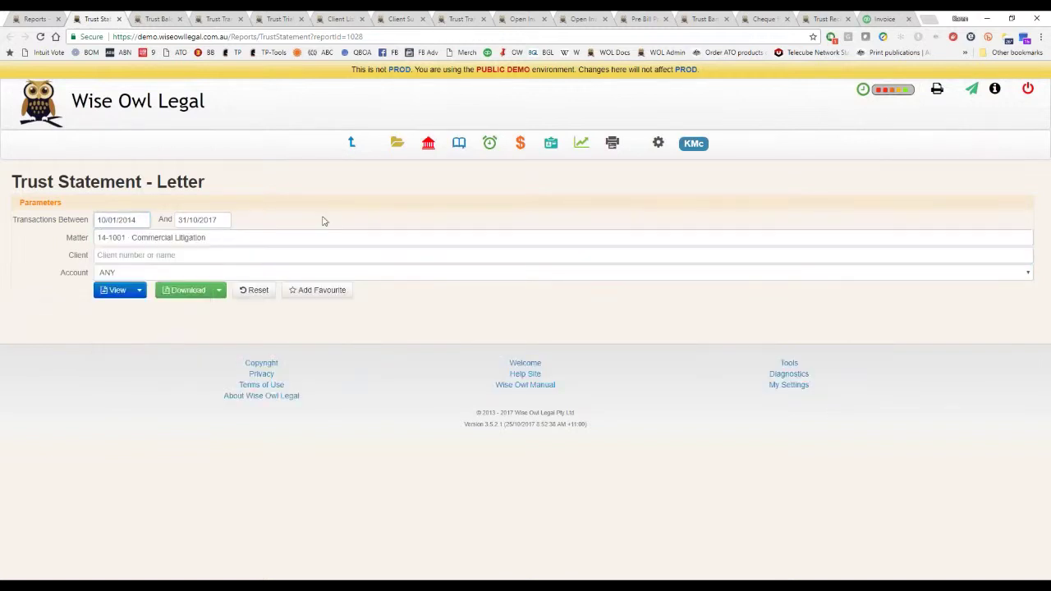
{"action": "left_click", "coordinate": [123, 293]}
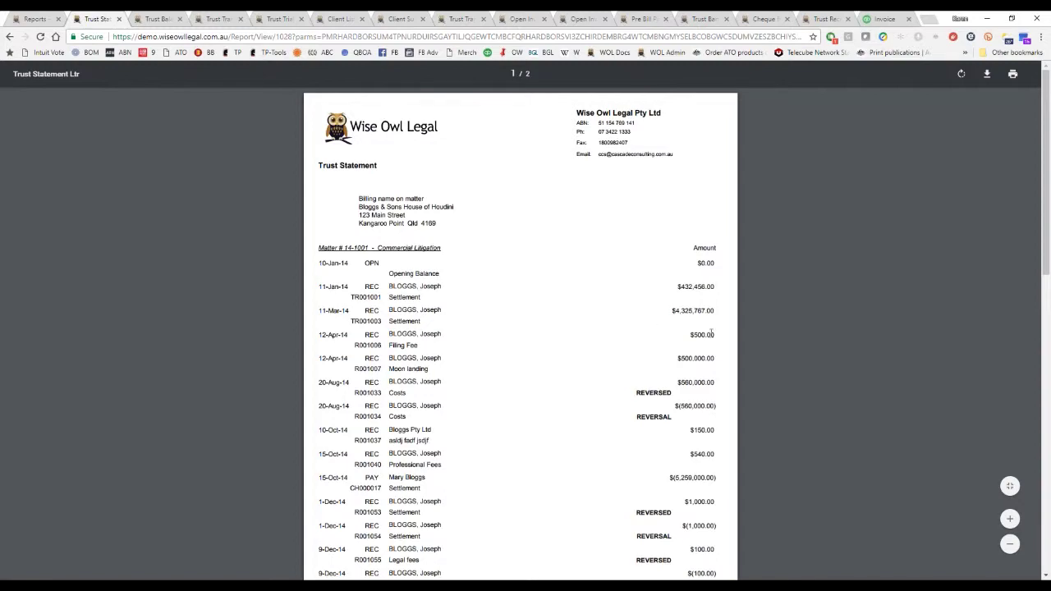
{"action": "scroll", "coordinate": [630, 299], "scroll_direction": "down", "scroll_amount": 5}
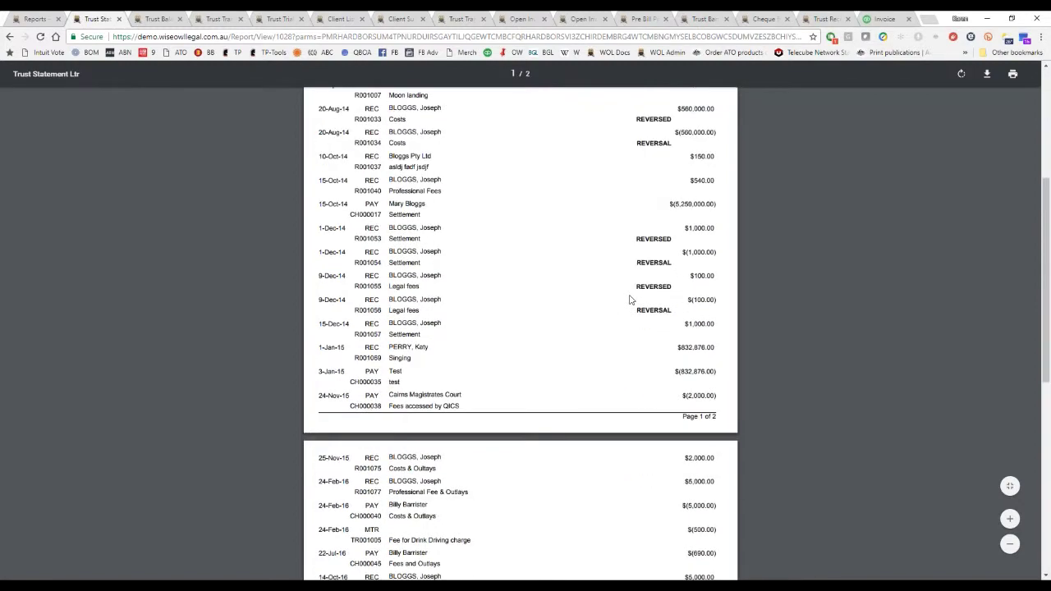
{"action": "scroll", "coordinate": [630, 299], "scroll_direction": "down", "scroll_amount": 6}
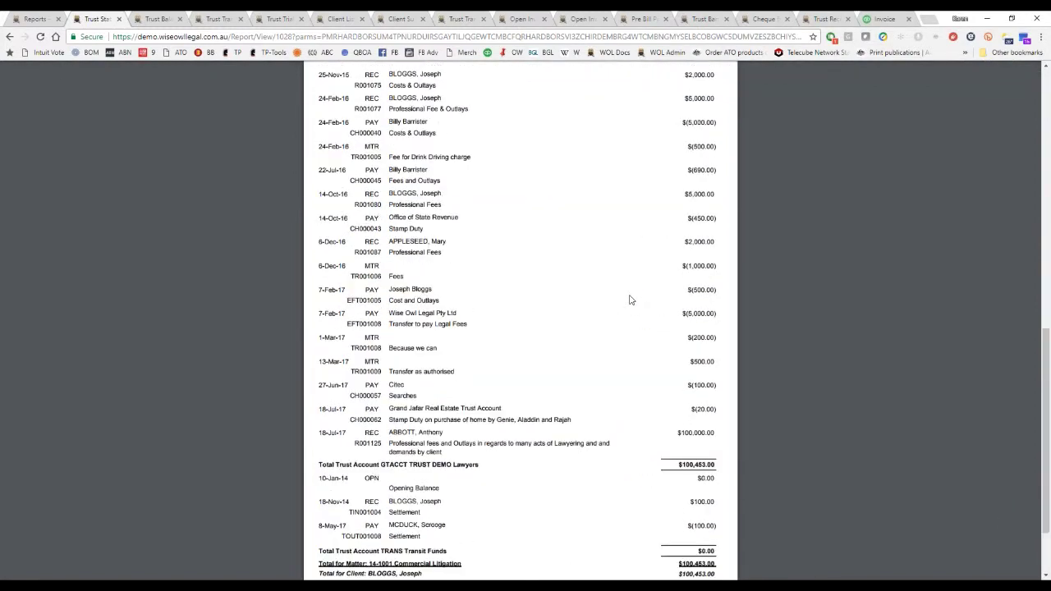
{"action": "scroll", "coordinate": [630, 300], "scroll_direction": "down", "scroll_amount": 2}
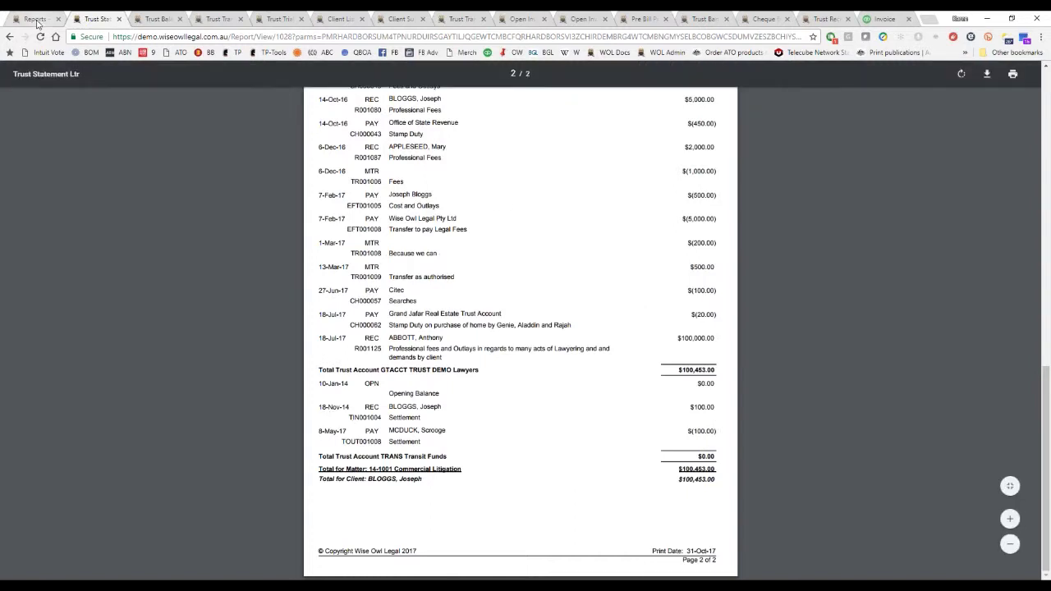
{"action": "left_click", "coordinate": [34, 18]}
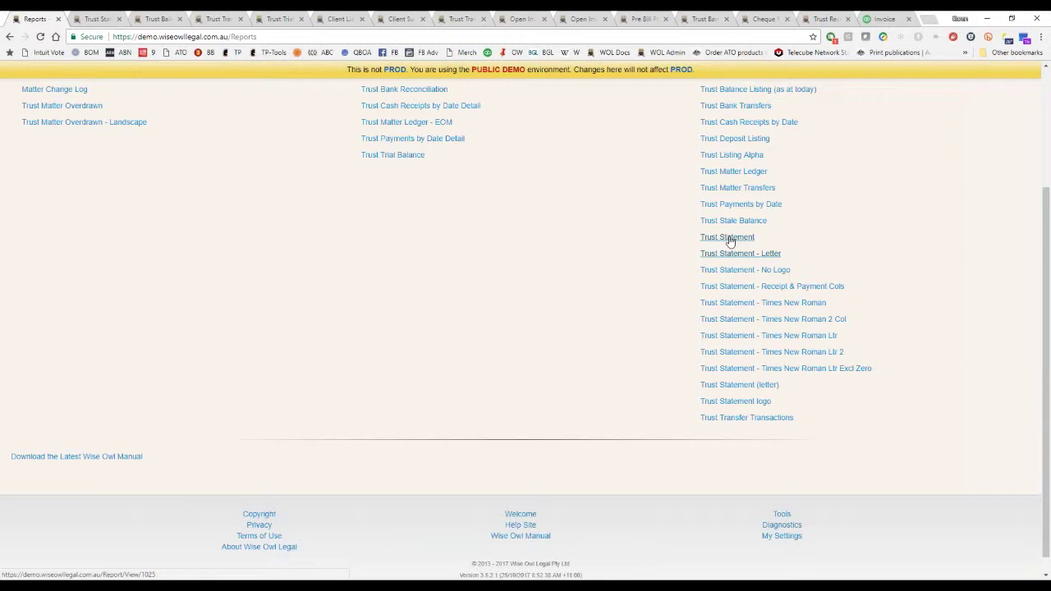
Generate the Trust Statement - Receipt & Payment Cols for matter 14-1001 and review both pages.
{"action": "left_click", "coordinate": [788, 286]}
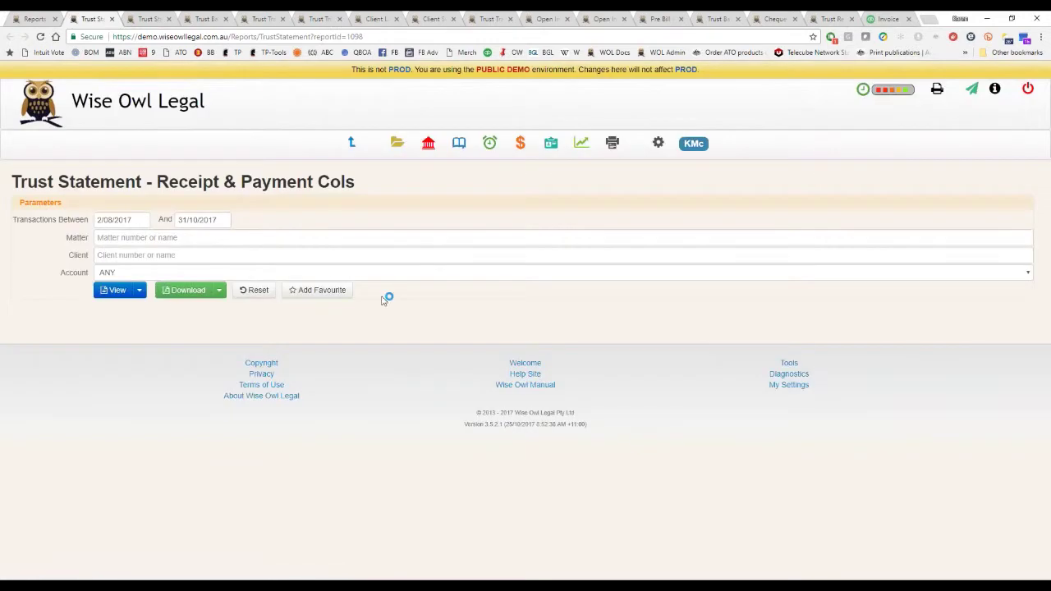
{"action": "left_click", "coordinate": [141, 238]}
{"action": "type", "text": "14-1001"}
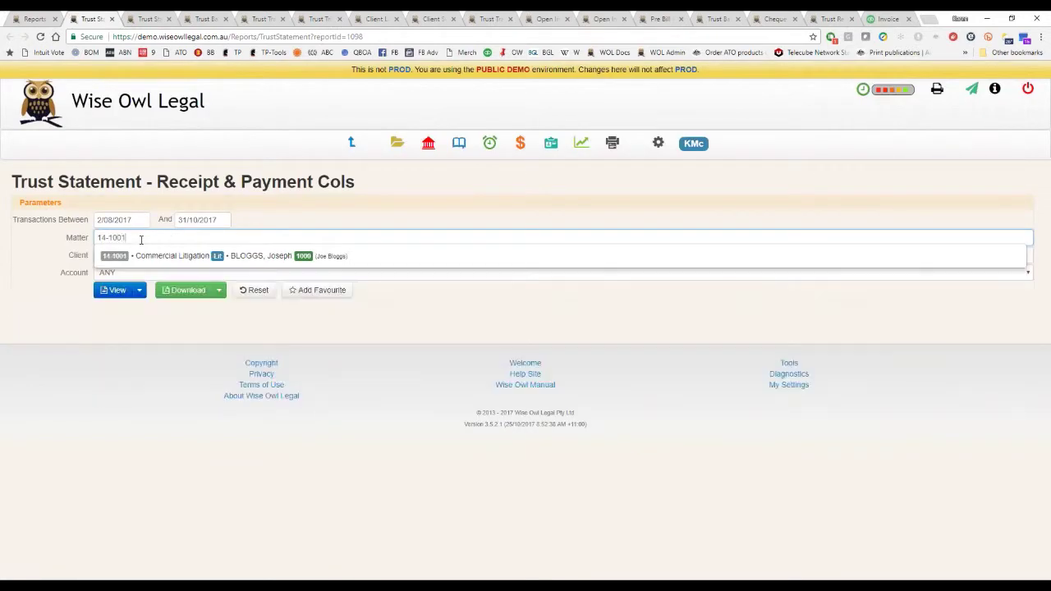
{"action": "key", "text": "Down"}
{"action": "key", "text": "Return"}
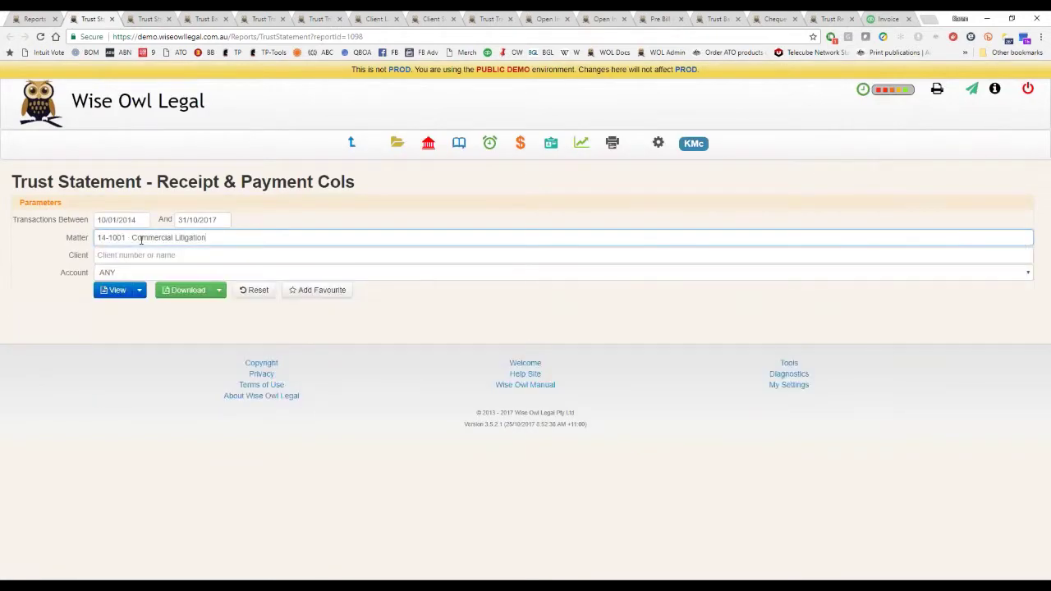
{"action": "left_click", "coordinate": [106, 290]}
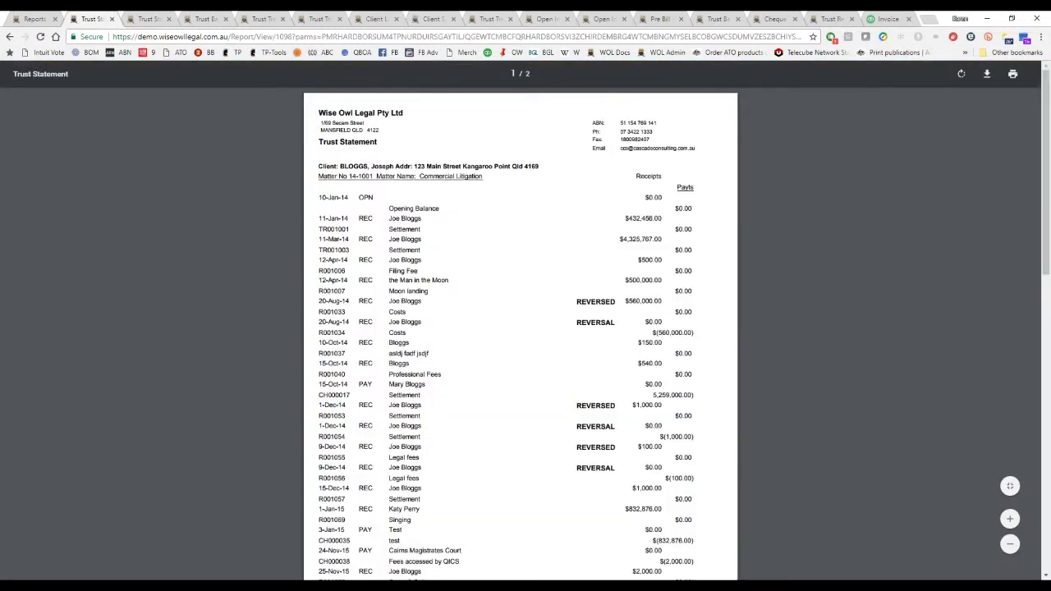
{"action": "scroll", "coordinate": [727, 522], "scroll_direction": "down", "scroll_amount": 1}
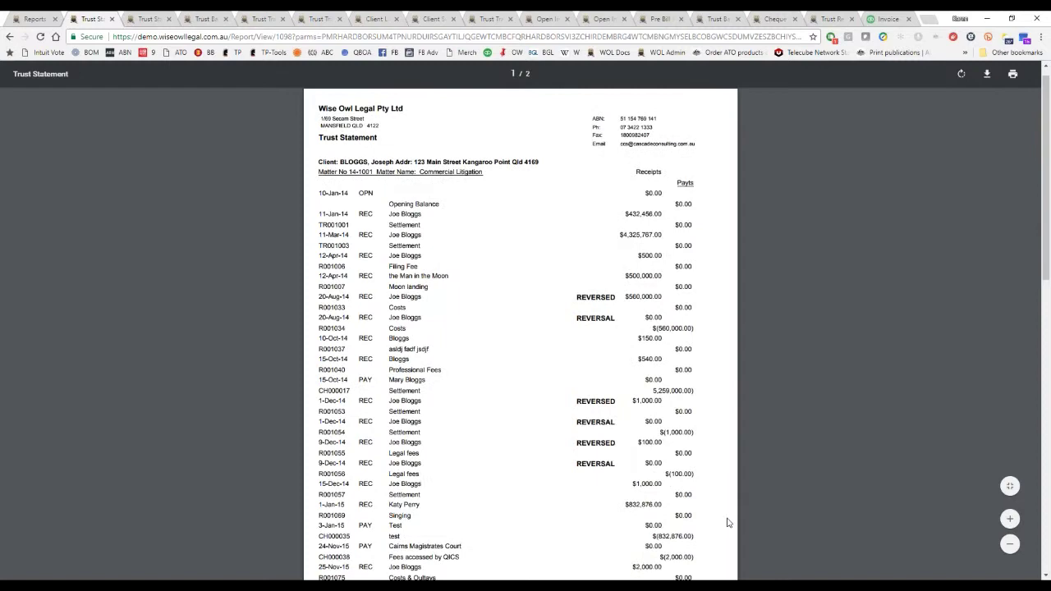
{"action": "scroll", "coordinate": [727, 522], "scroll_direction": "down", "scroll_amount": 8}
{"action": "scroll", "coordinate": [727, 522], "scroll_direction": "down", "scroll_amount": 7}
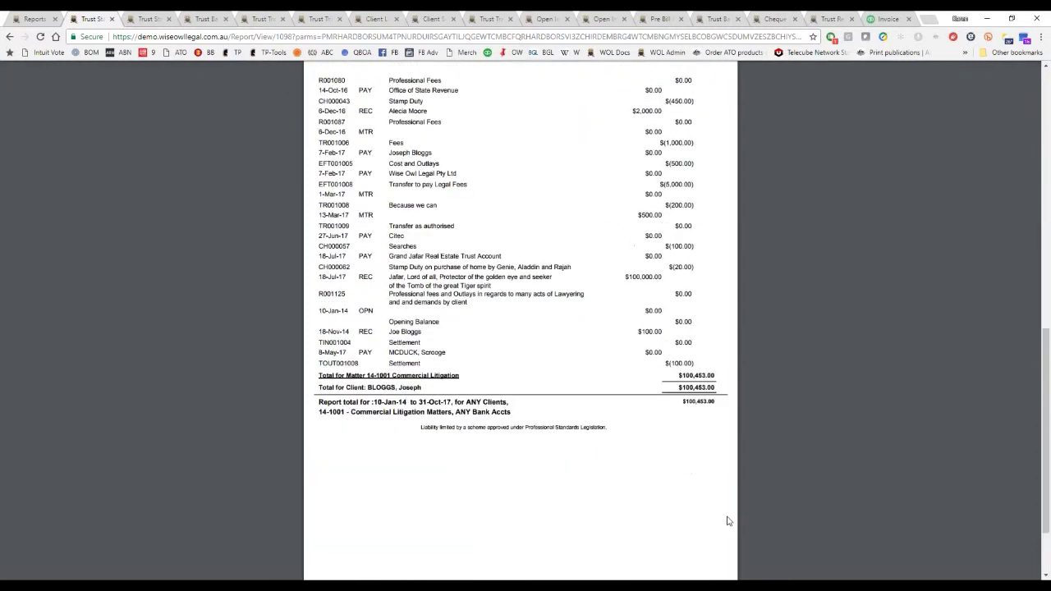
{"action": "scroll", "coordinate": [727, 520], "scroll_direction": "up", "scroll_amount": 15}
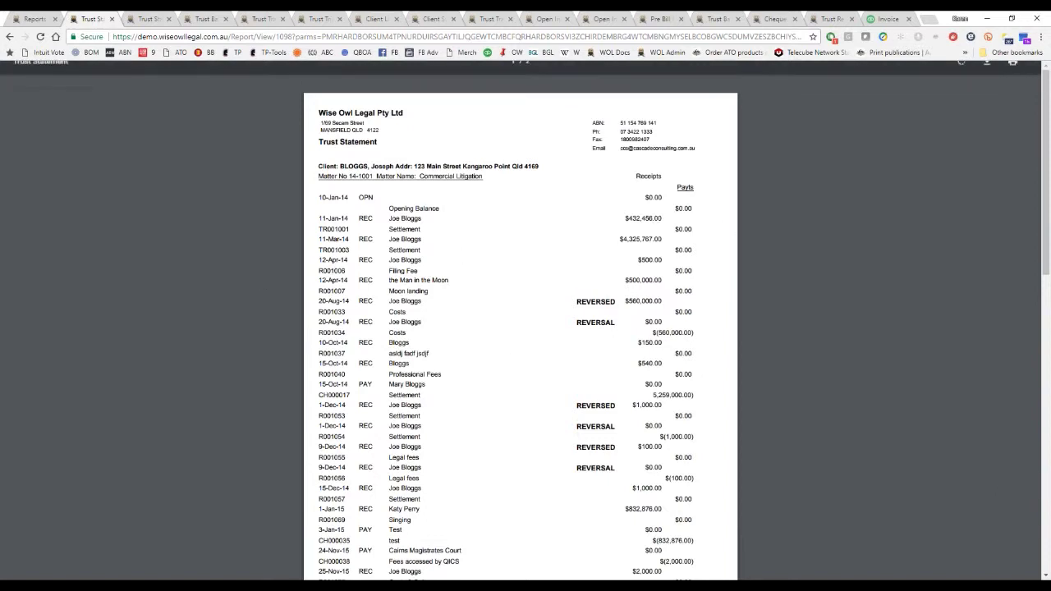
{"action": "left_click", "coordinate": [36, 18]}
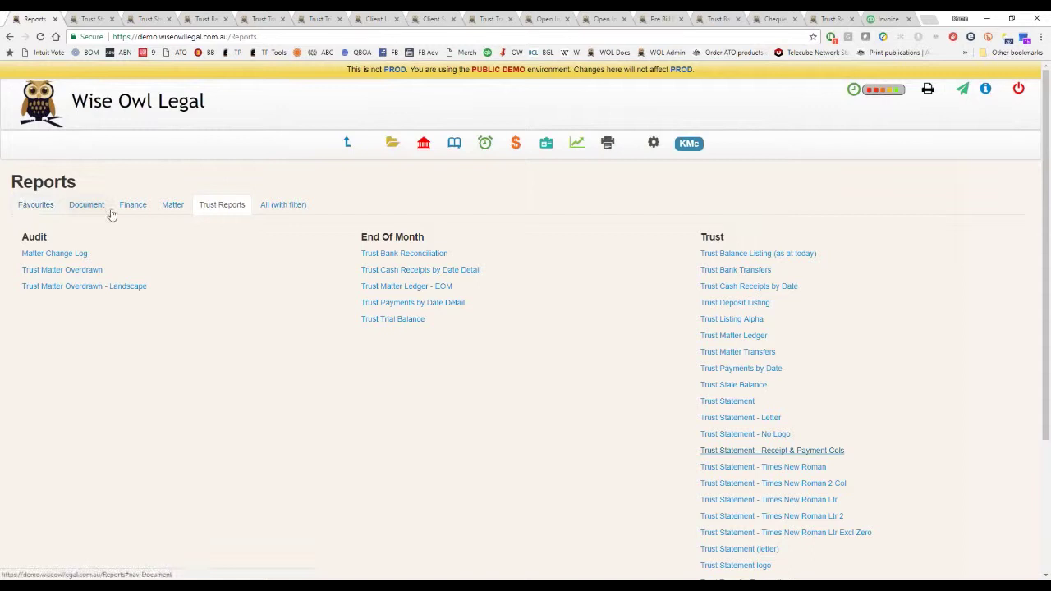
Find Typing Shortcut List in the full reports list and generate it as a PDF.
{"action": "left_click", "coordinate": [268, 209]}
{"action": "scroll", "coordinate": [307, 386], "scroll_direction": "down", "scroll_amount": 4}
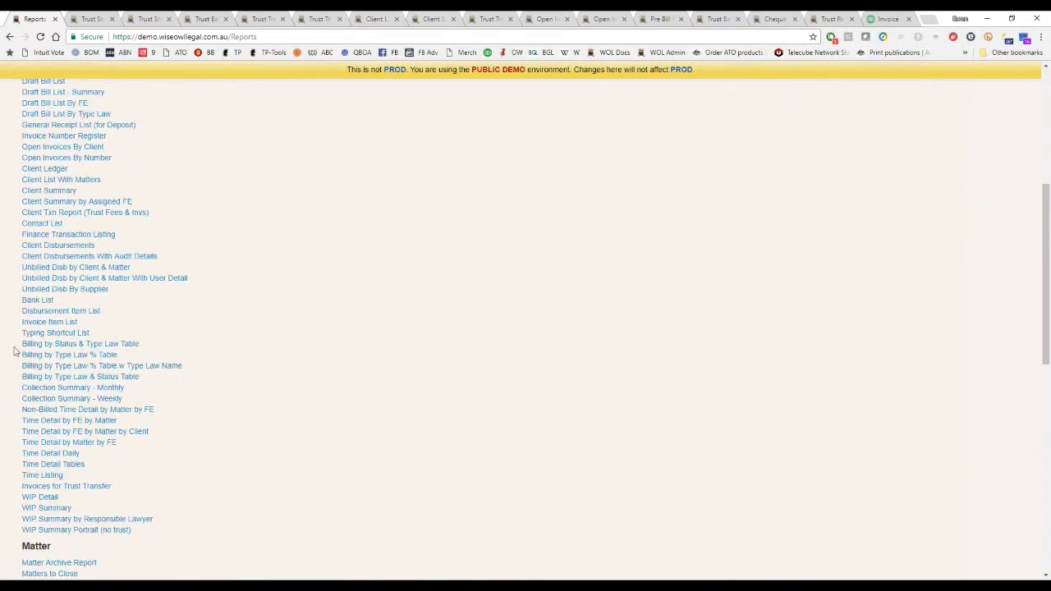
{"action": "left_click", "coordinate": [55, 333]}
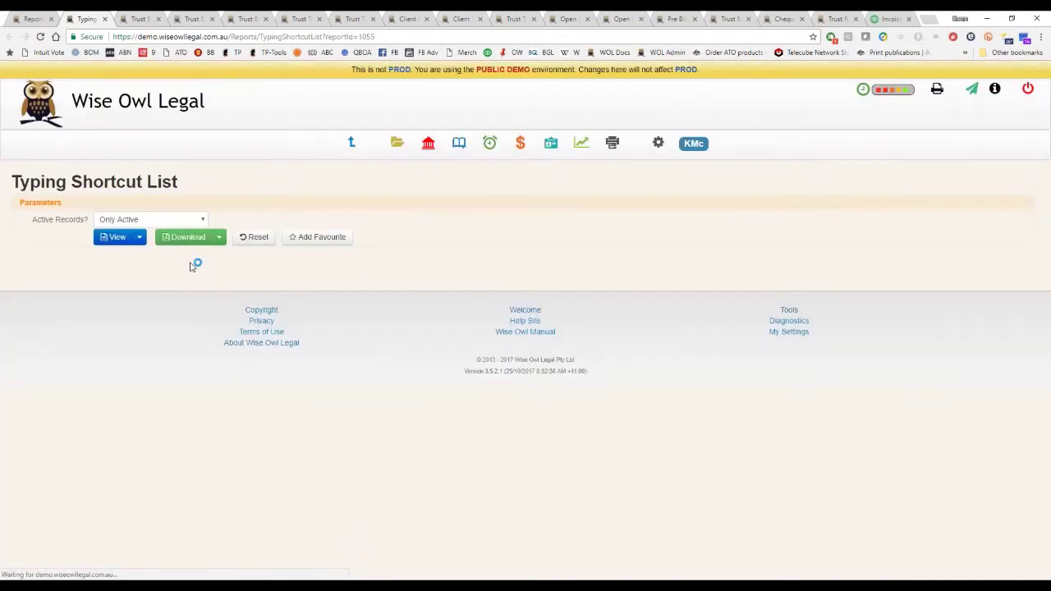
{"action": "left_click", "coordinate": [113, 237]}
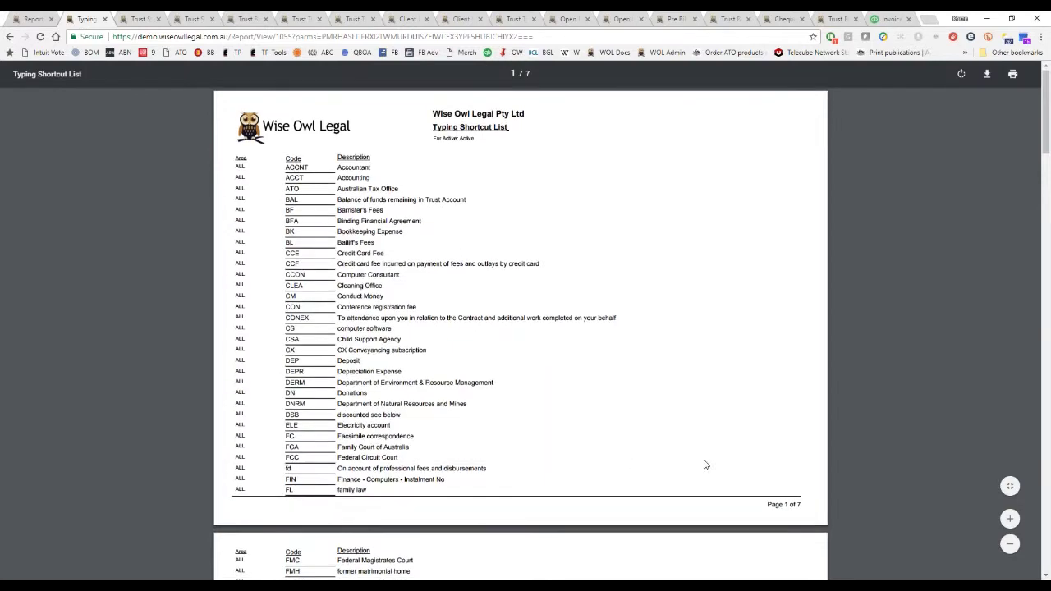
Scroll the seven-page shortcut list, highlighting the DIVCE description, then go to Accounting and Finance.
{"action": "scroll", "coordinate": [703, 464], "scroll_direction": "down", "scroll_amount": 4}
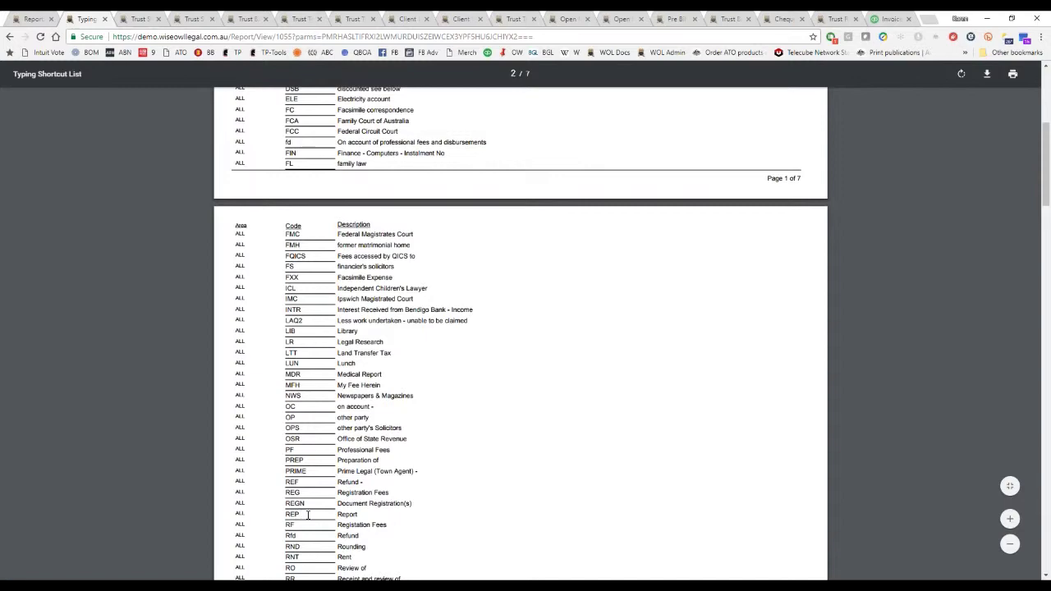
{"action": "scroll", "coordinate": [545, 494], "scroll_direction": "down", "scroll_amount": 3}
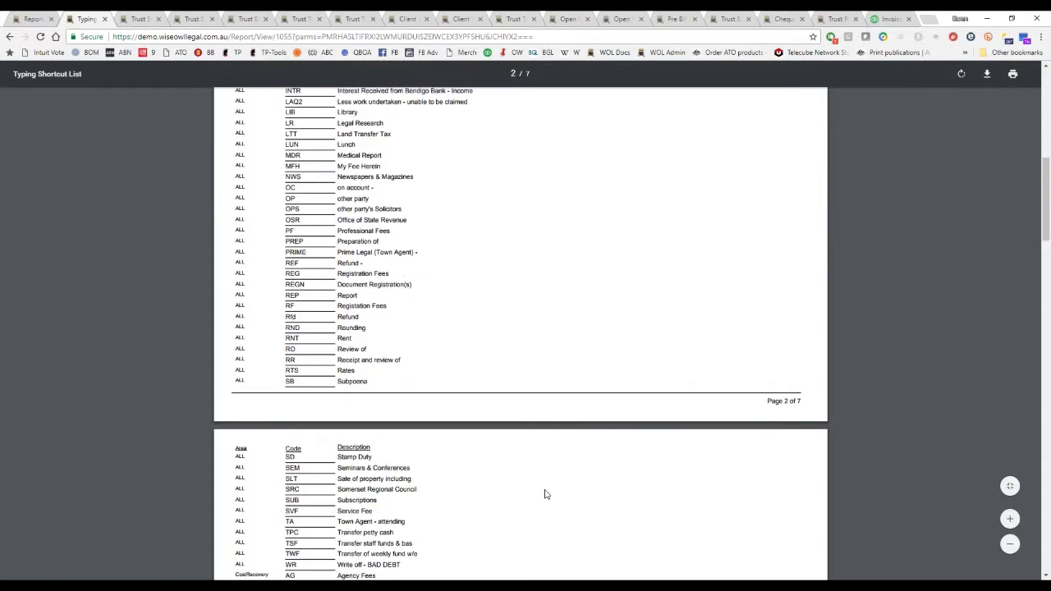
{"action": "scroll", "coordinate": [544, 494], "scroll_direction": "down", "scroll_amount": 4}
{"action": "scroll", "coordinate": [544, 494], "scroll_direction": "down", "scroll_amount": 4}
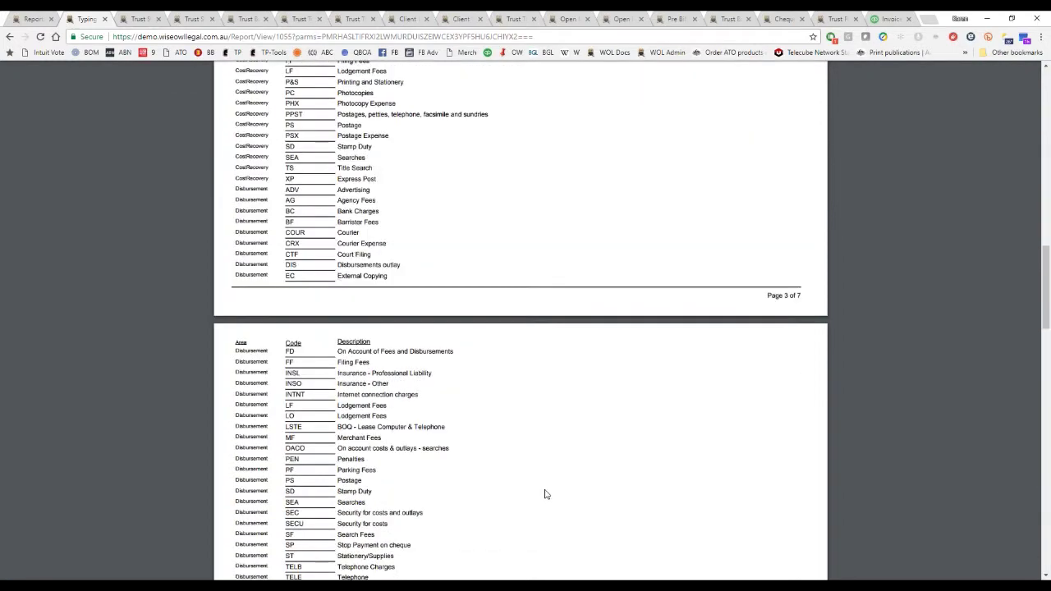
{"action": "scroll", "coordinate": [544, 494], "scroll_direction": "down", "scroll_amount": 4}
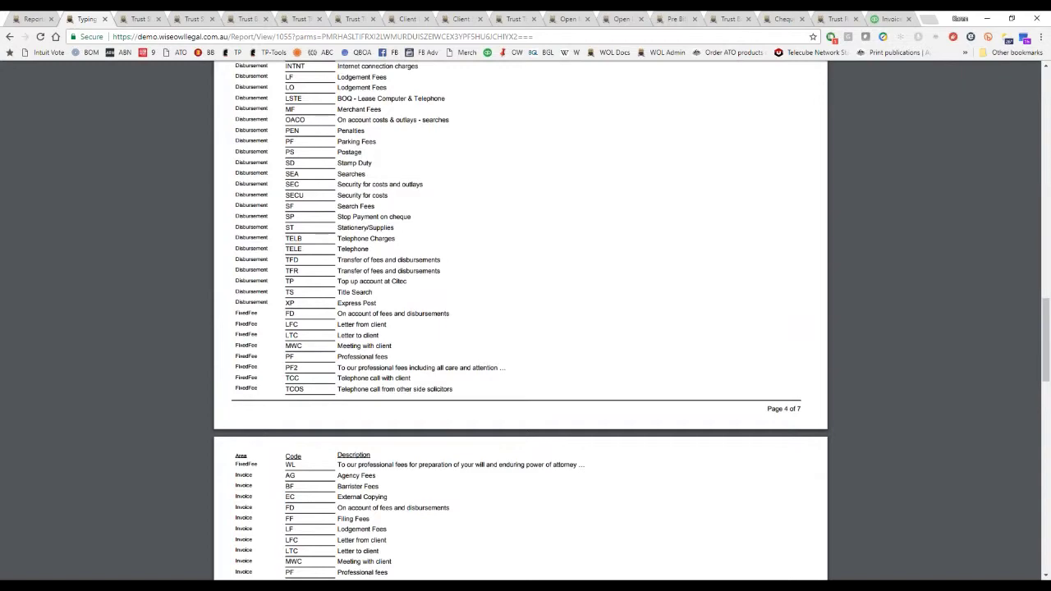
{"action": "scroll", "coordinate": [544, 494], "scroll_direction": "down", "scroll_amount": 4}
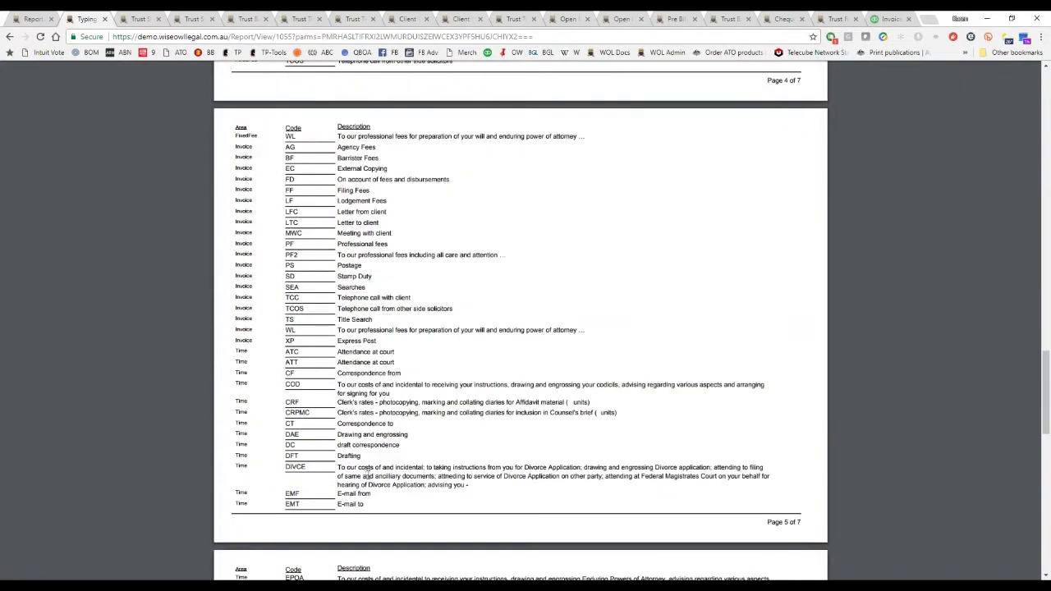
{"action": "left_click_drag", "start_coordinate": [337, 467], "coordinate": [470, 492]}
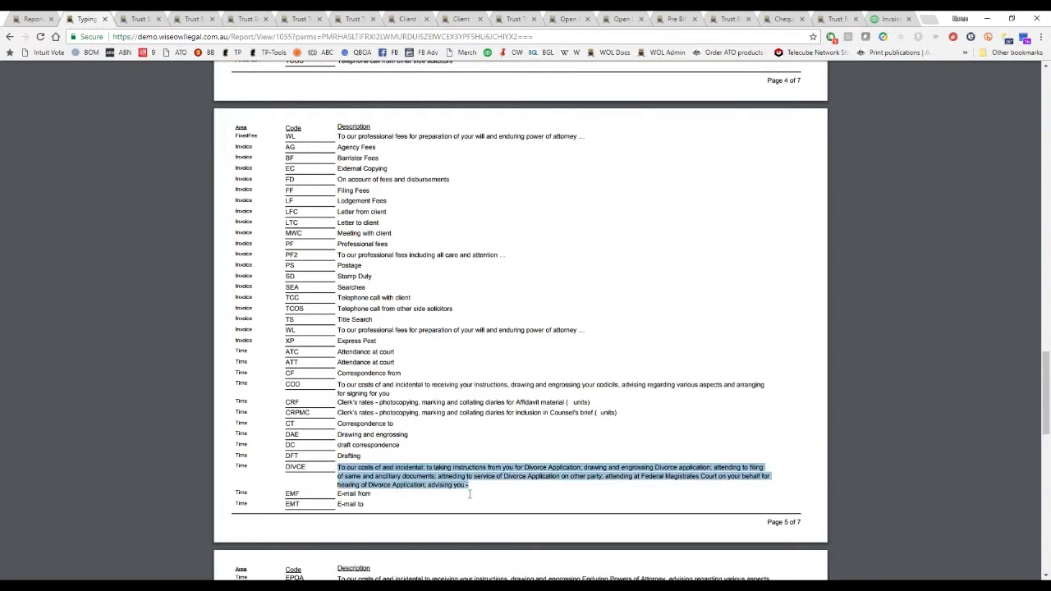
{"action": "scroll", "coordinate": [469, 493], "scroll_direction": "down", "scroll_amount": 4}
{"action": "scroll", "coordinate": [470, 494], "scroll_direction": "down", "scroll_amount": 3}
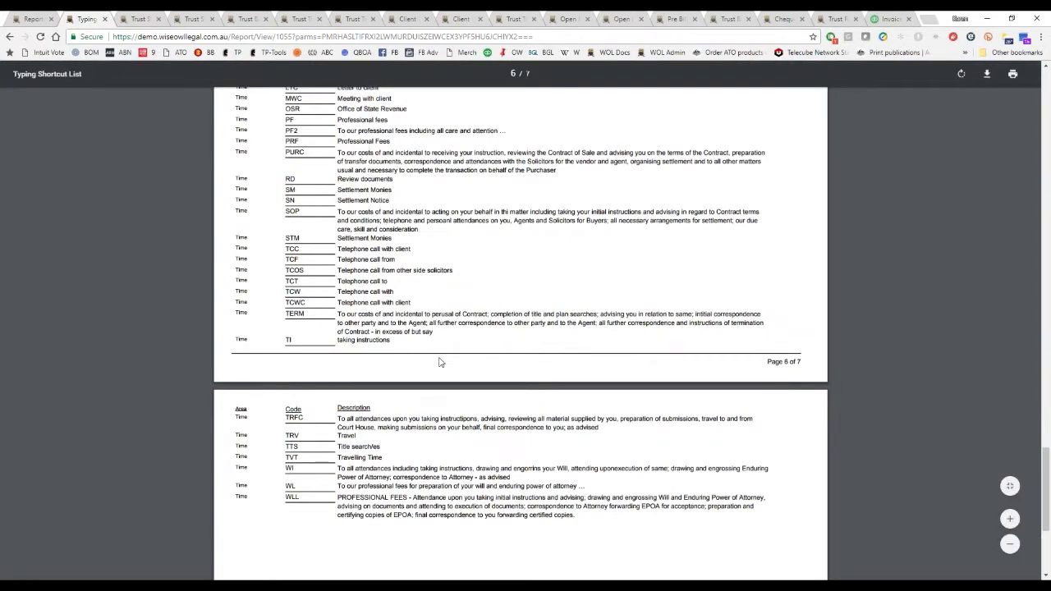
{"action": "scroll", "coordinate": [429, 351], "scroll_direction": "up", "scroll_amount": 7}
{"action": "scroll", "coordinate": [521, 337], "scroll_direction": "up", "scroll_amount": 15}
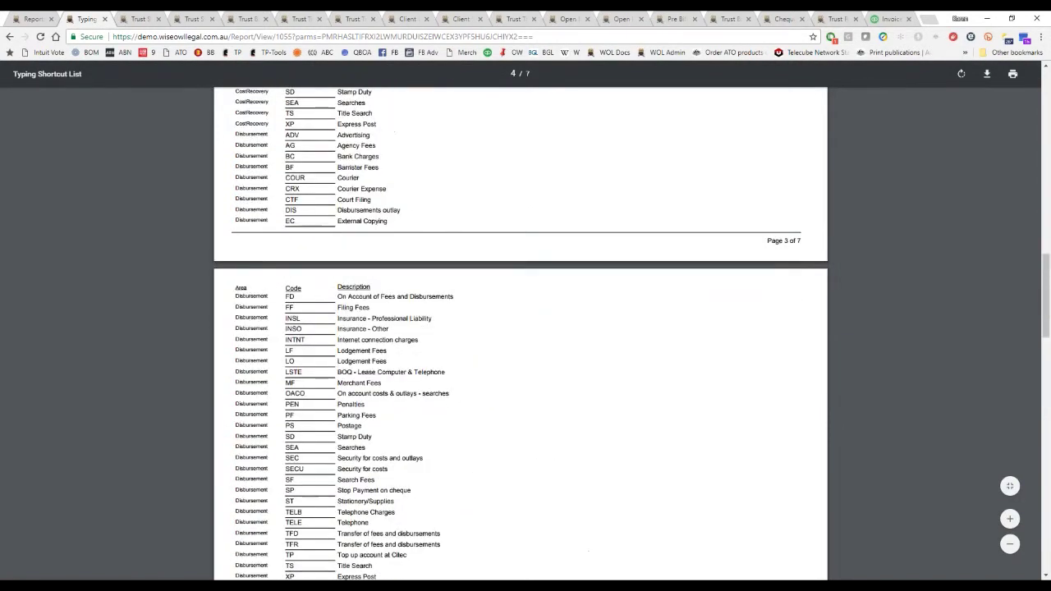
{"action": "scroll", "coordinate": [520, 337], "scroll_direction": "up", "scroll_amount": 7}
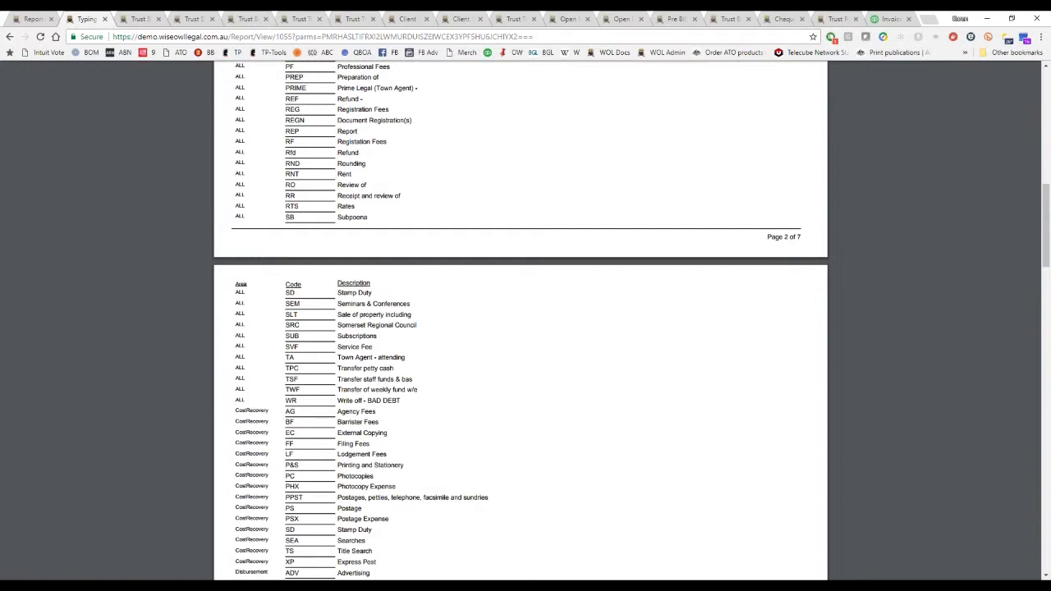
{"action": "scroll", "coordinate": [521, 337], "scroll_direction": "up", "scroll_amount": 10}
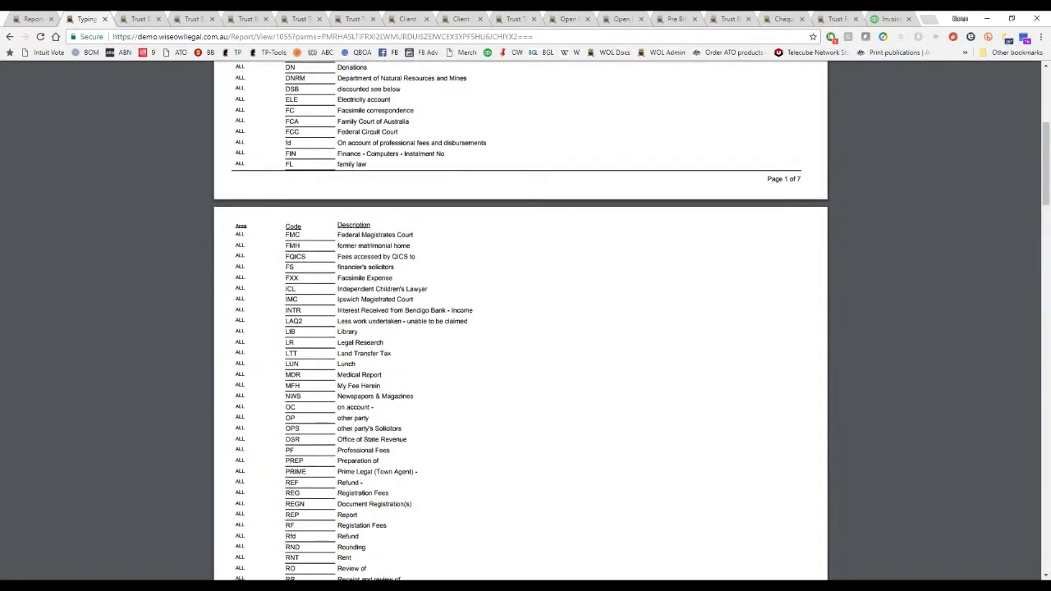
{"action": "left_click", "coordinate": [31, 18]}
{"action": "scroll", "coordinate": [411, 164], "scroll_direction": "up", "scroll_amount": 5}
{"action": "left_click", "coordinate": [516, 142]}
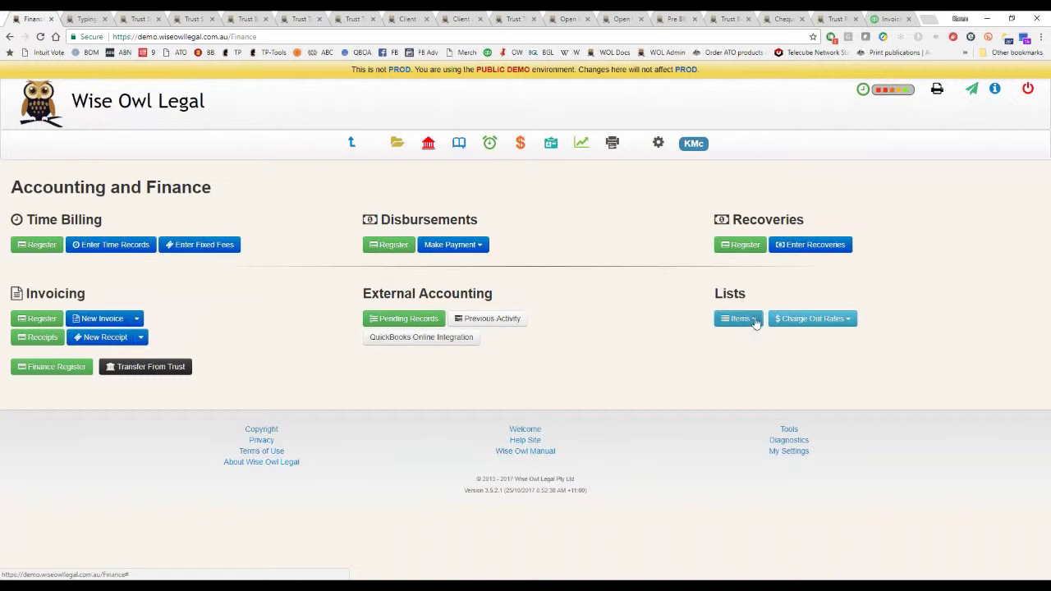
Open the Typing Shortcuts list under General List Definitions and sort it by Replacement Text.
{"action": "left_click", "coordinate": [754, 322]}
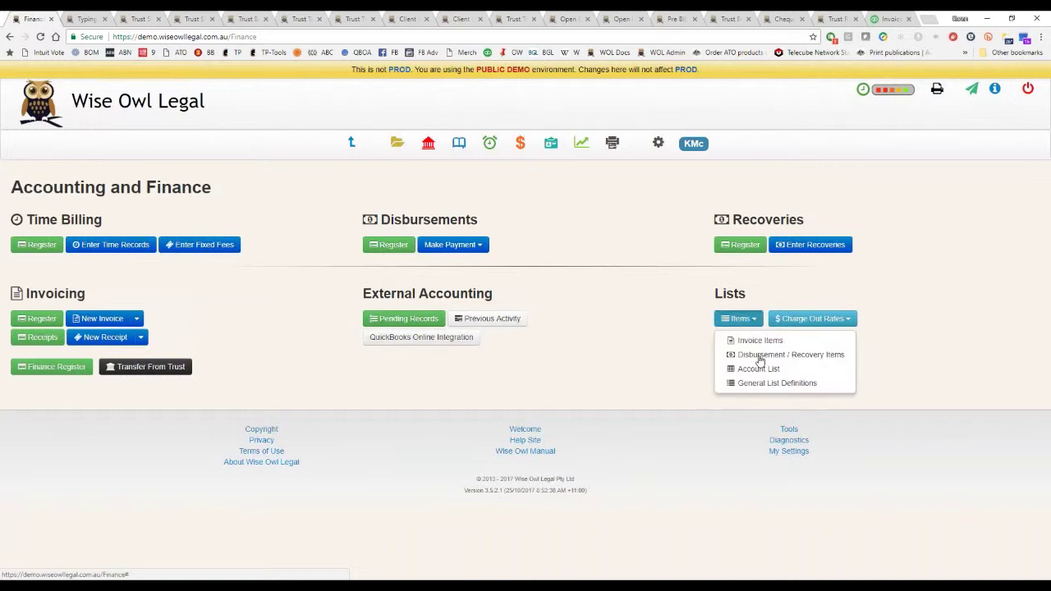
{"action": "left_click", "coordinate": [776, 383]}
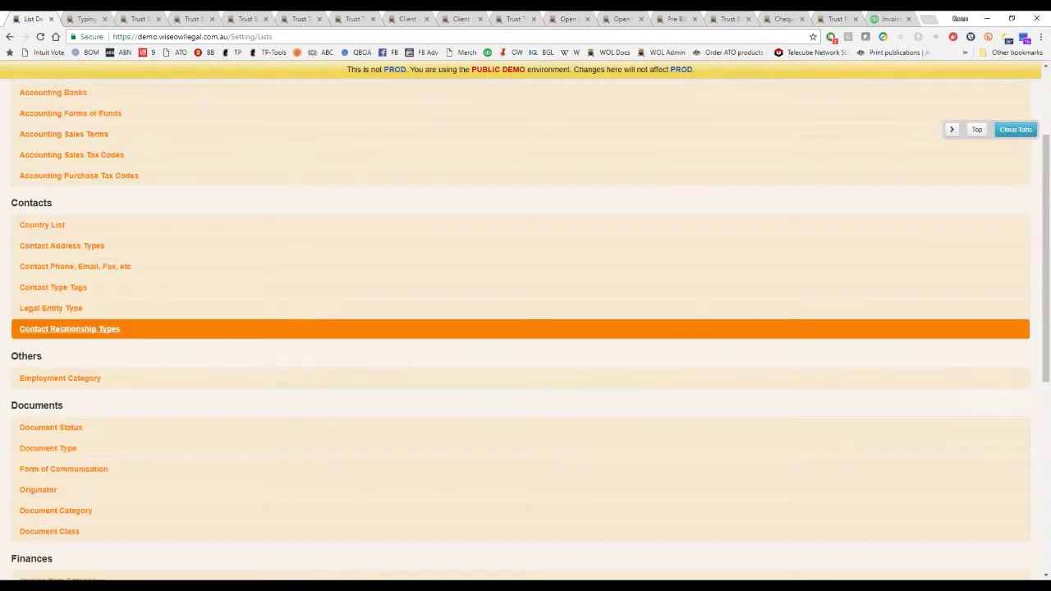
{"action": "scroll", "coordinate": [129, 295], "scroll_direction": "up", "scroll_amount": 2}
{"action": "left_click", "coordinate": [174, 184]}
{"action": "left_click", "coordinate": [187, 207]}
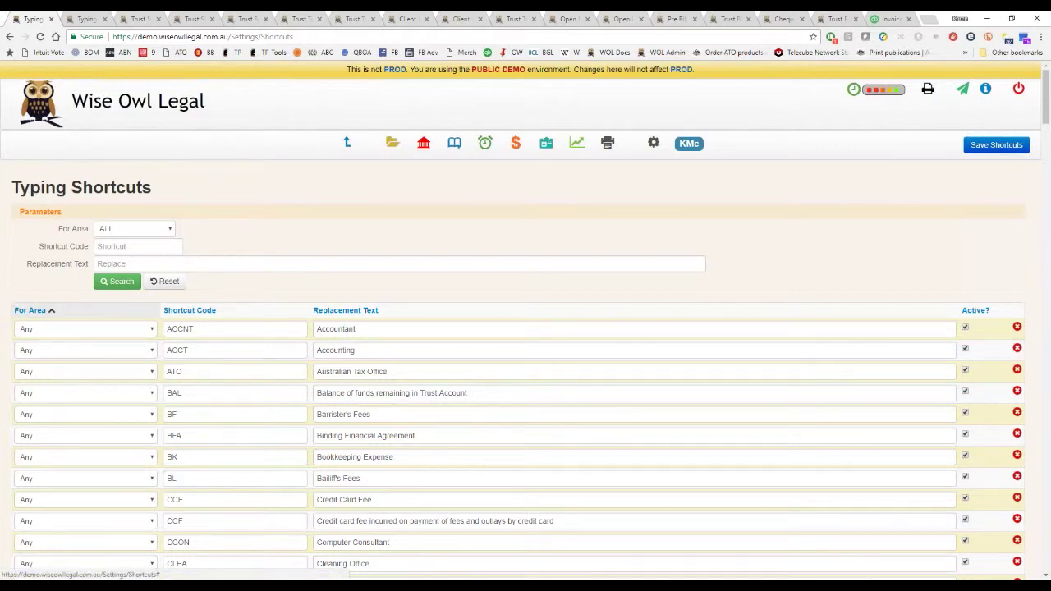
{"action": "left_click", "coordinate": [189, 311]}
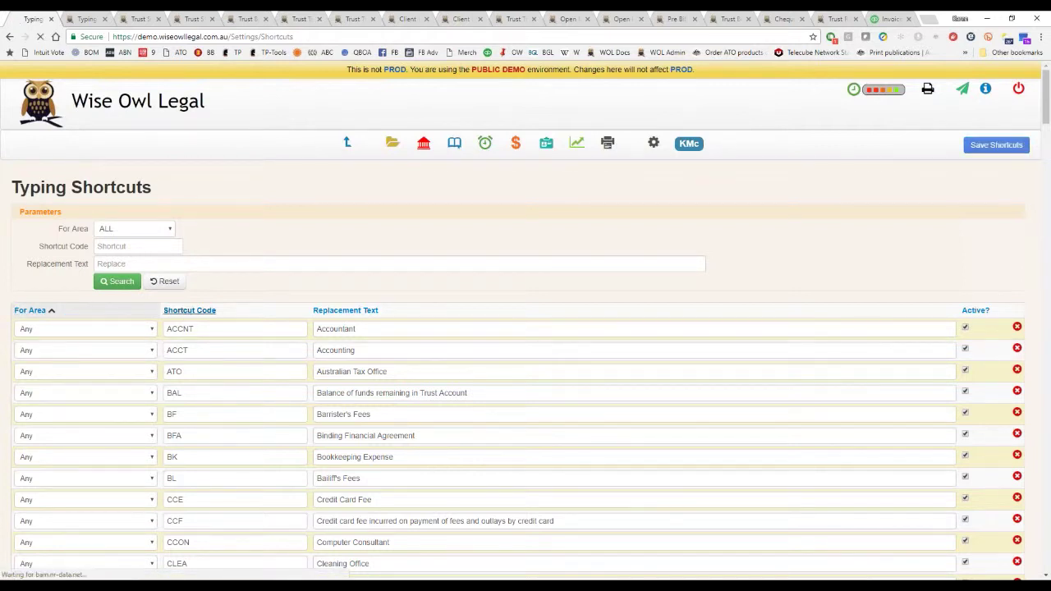
{"action": "left_click", "coordinate": [333, 311]}
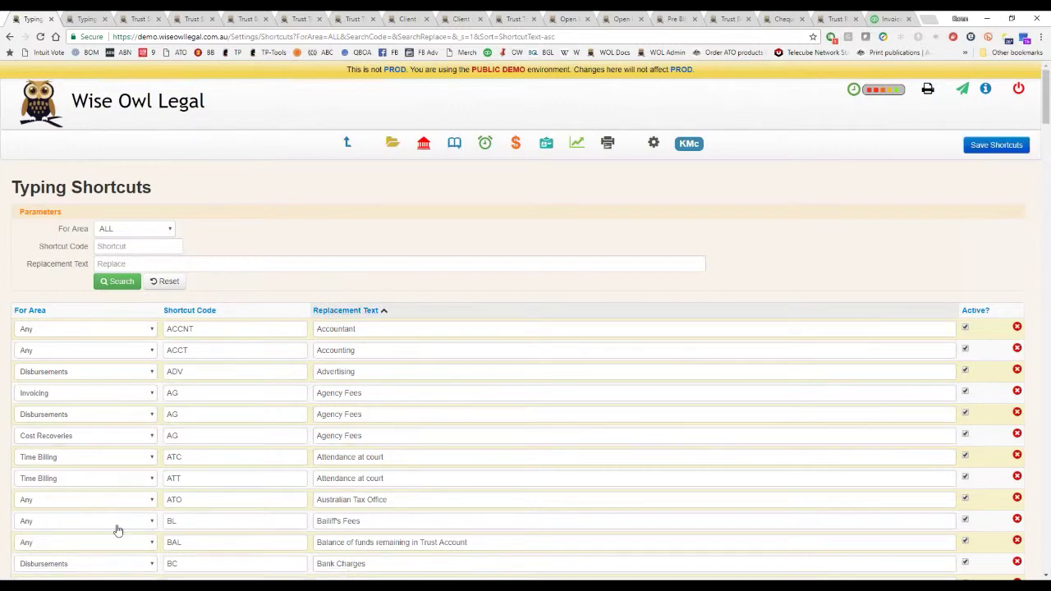
{"action": "left_click", "coordinate": [650, 147]}
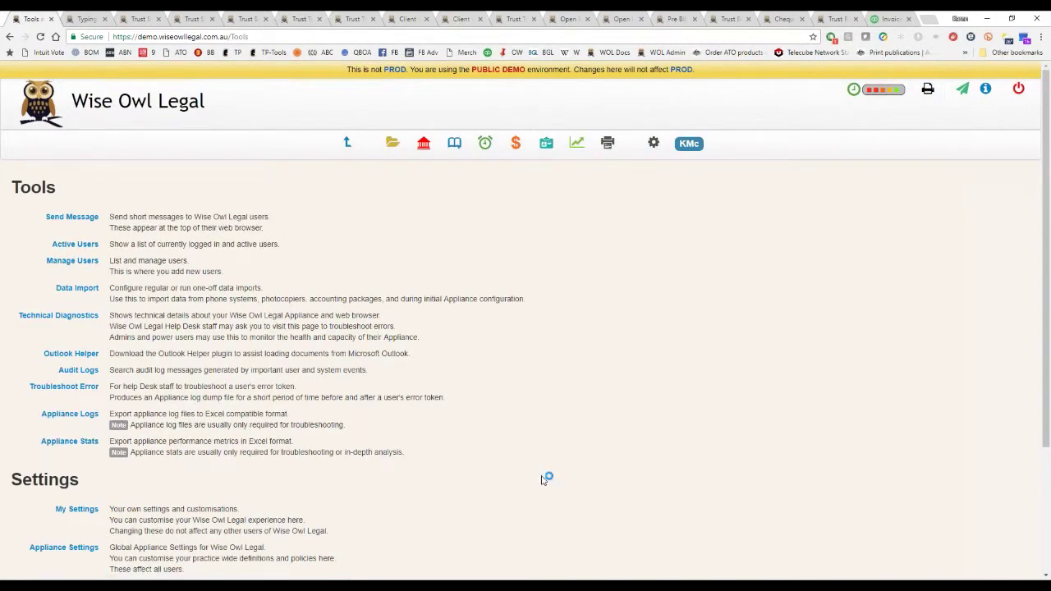
View the Matter Types list from the Lists section of Appliance Settings.
{"action": "scroll", "coordinate": [544, 474], "scroll_direction": "down", "scroll_amount": 1}
{"action": "left_click", "coordinate": [80, 498]}
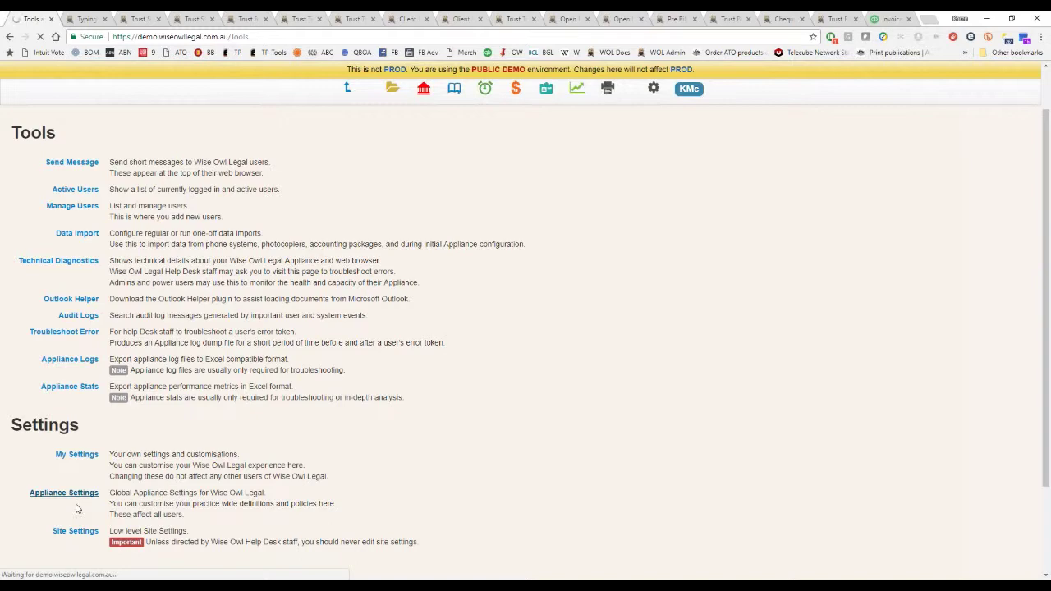
{"action": "scroll", "coordinate": [521, 455], "scroll_direction": "down", "scroll_amount": 2}
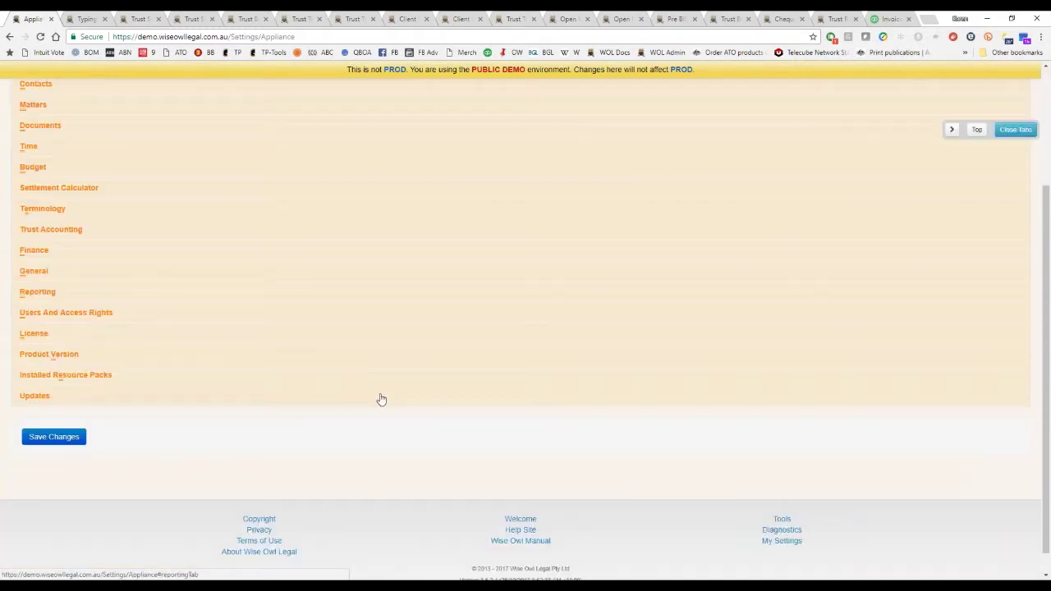
{"action": "scroll", "coordinate": [380, 399], "scroll_direction": "up", "scroll_amount": 2}
{"action": "left_click", "coordinate": [65, 173]}
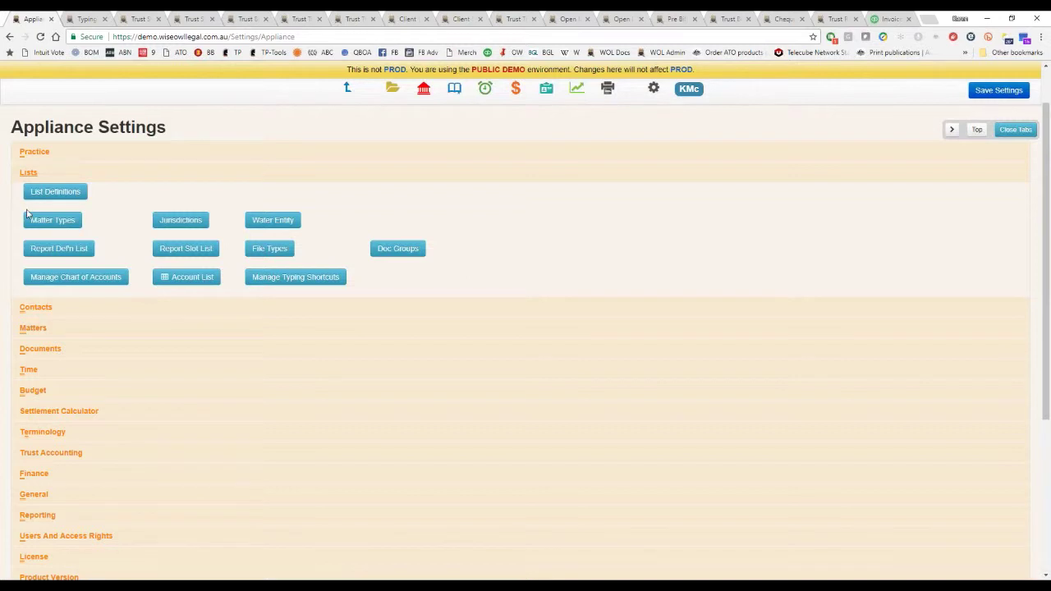
{"action": "left_click", "coordinate": [56, 221]}
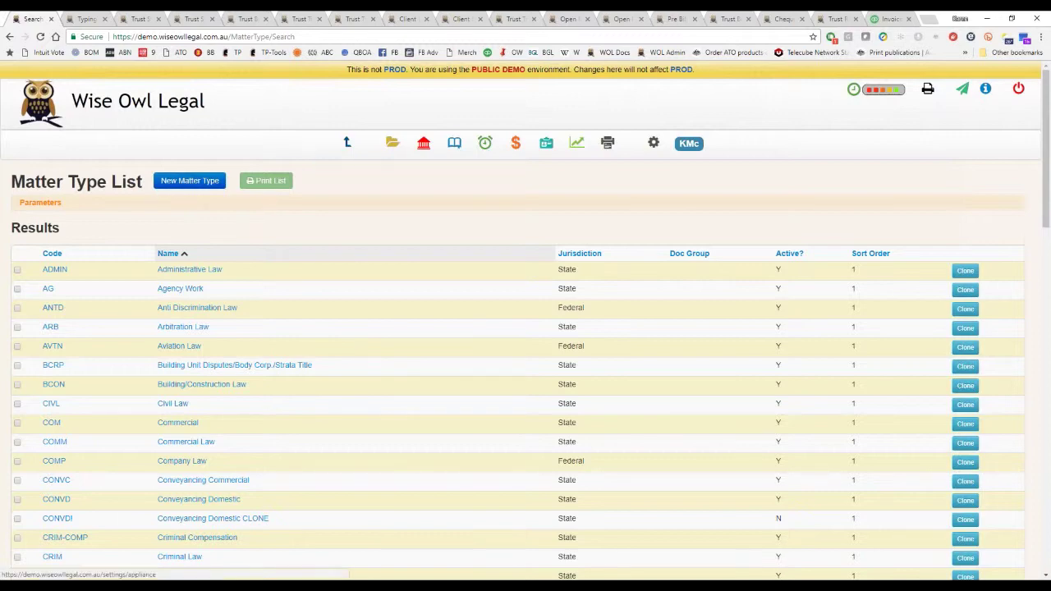
Review the five-account Trust Accounting Chart of Accounts, then go back to Appliance Settings.
{"action": "left_click", "coordinate": [653, 143]}
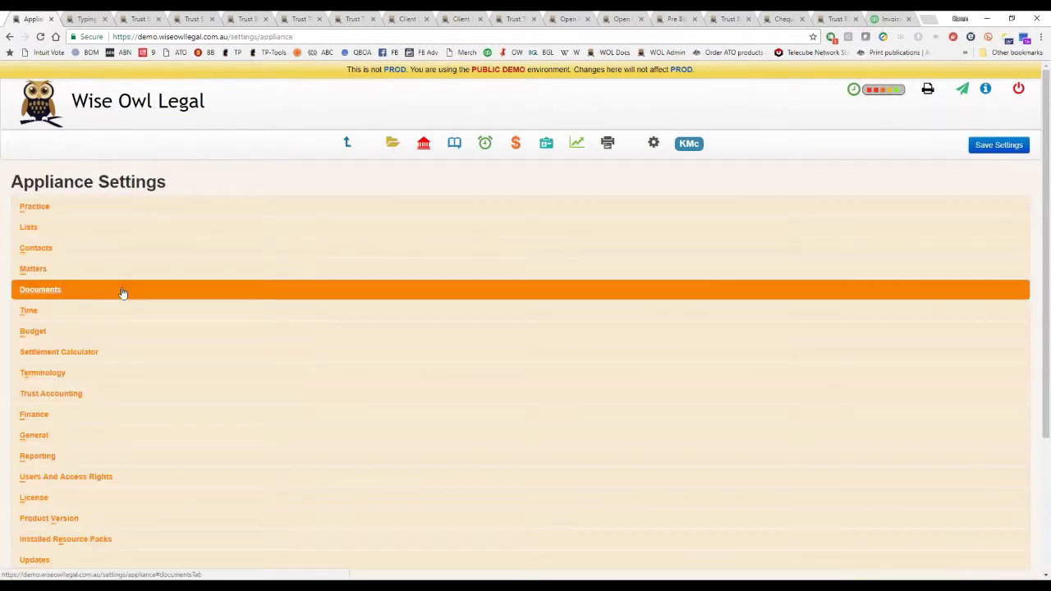
{"action": "left_click", "coordinate": [119, 230]}
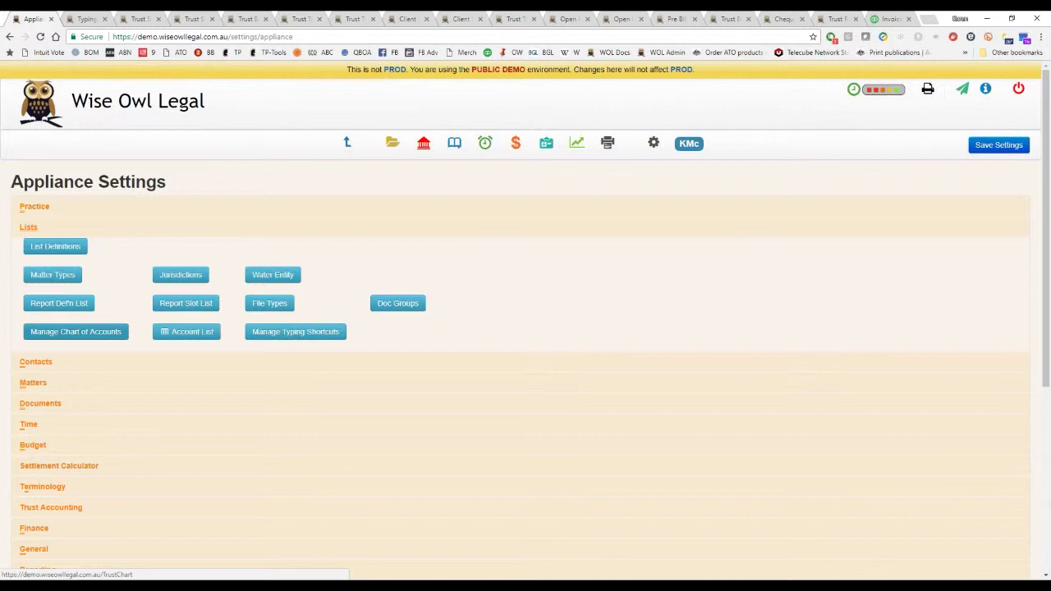
{"action": "left_click", "coordinate": [85, 337]}
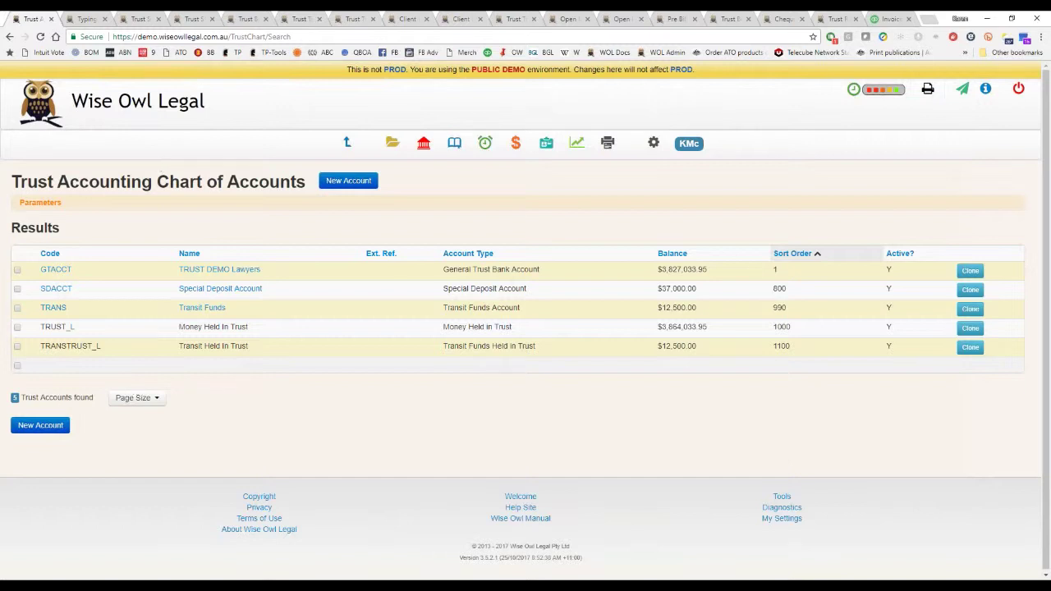
{"action": "left_click", "coordinate": [10, 36]}
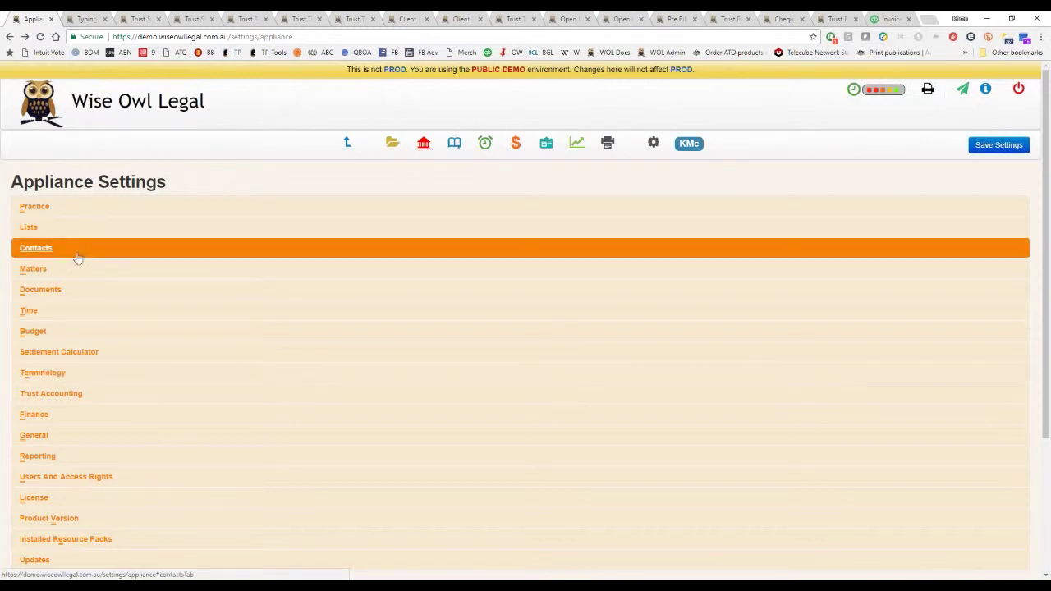
Open the contact list definitions and expand the Contact Phone, Email, Fax, etc list.
{"action": "left_click", "coordinate": [115, 249]}
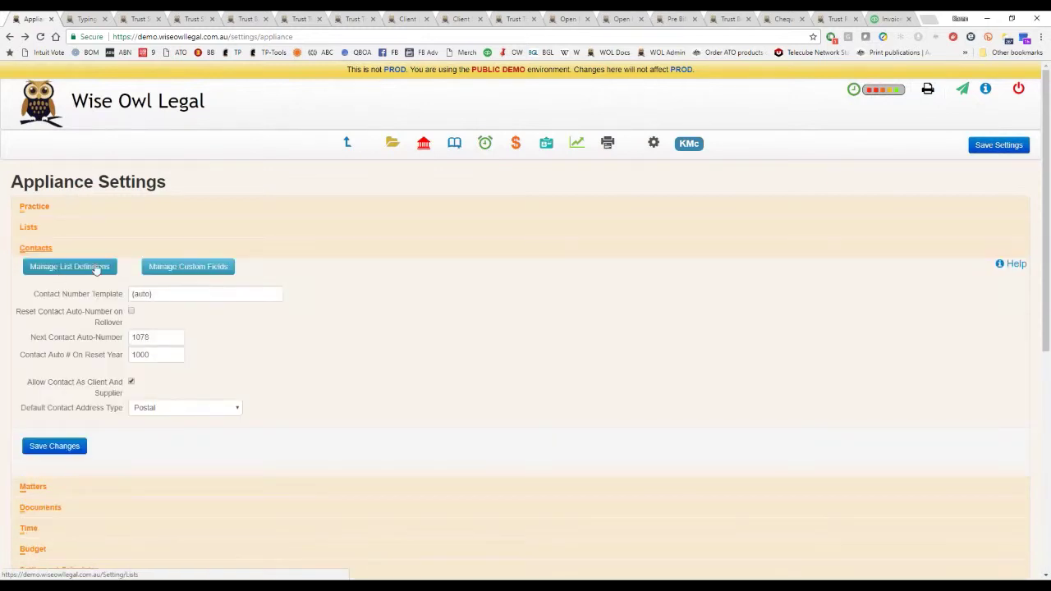
{"action": "left_click", "coordinate": [57, 271]}
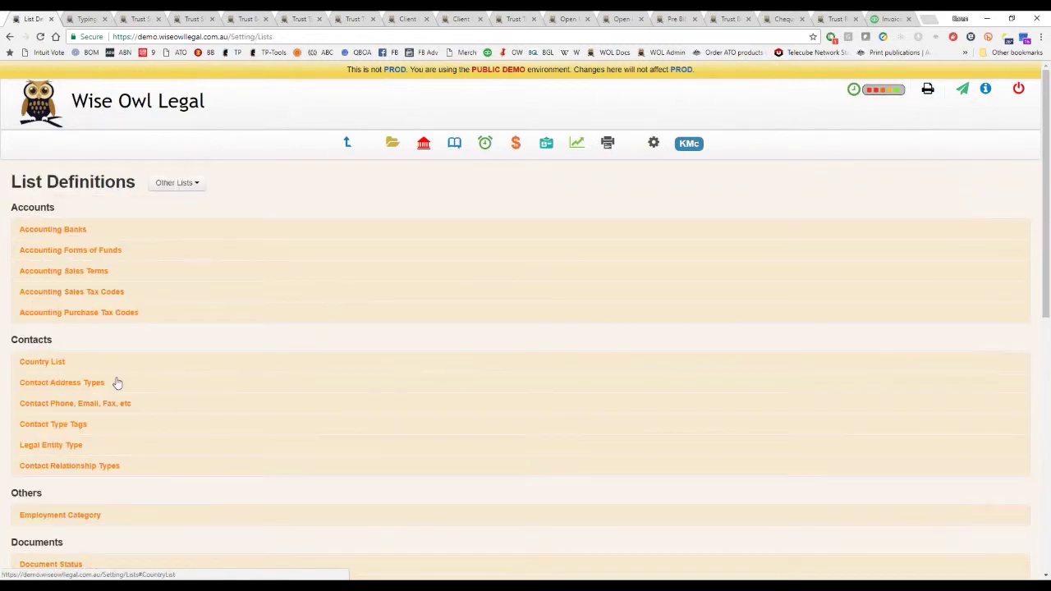
{"action": "left_click", "coordinate": [93, 387]}
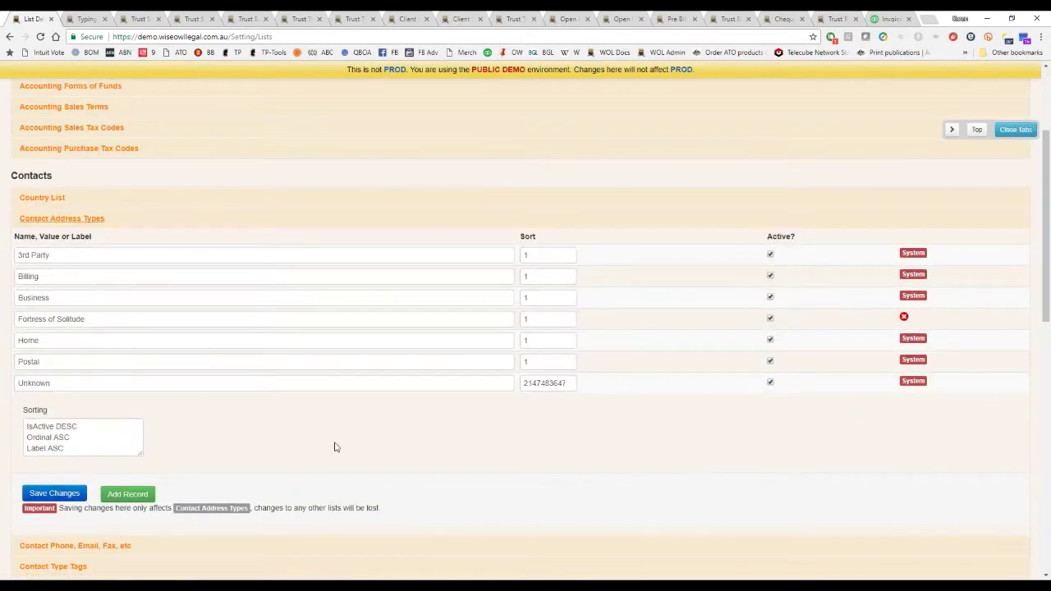
{"action": "scroll", "coordinate": [334, 445], "scroll_direction": "down", "scroll_amount": 2}
{"action": "left_click", "coordinate": [210, 384]}
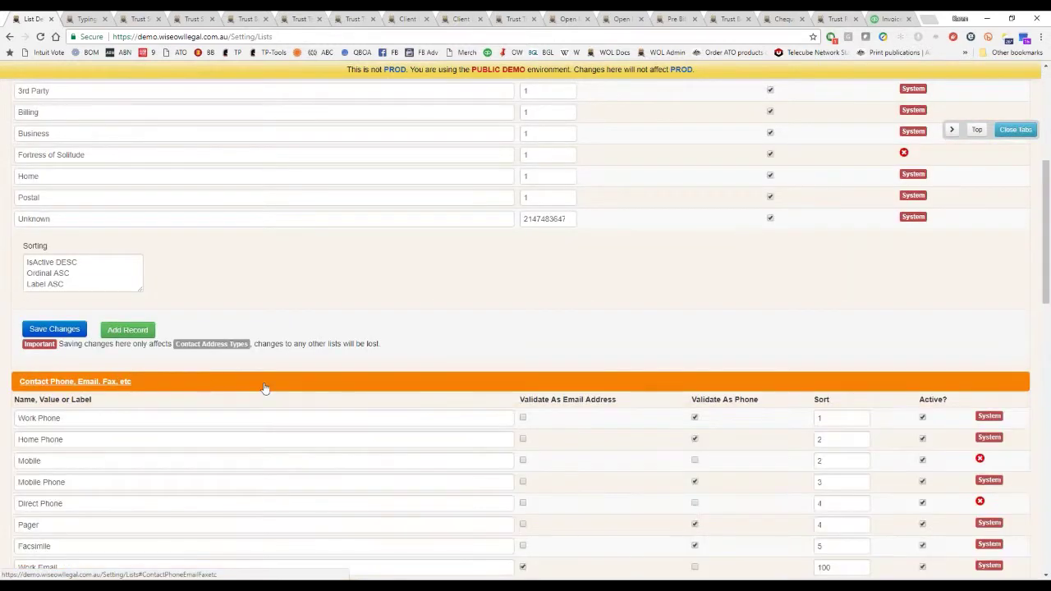
{"action": "scroll", "coordinate": [303, 382], "scroll_direction": "down", "scroll_amount": 2}
{"action": "scroll", "coordinate": [526, 312], "scroll_direction": "down", "scroll_amount": 2}
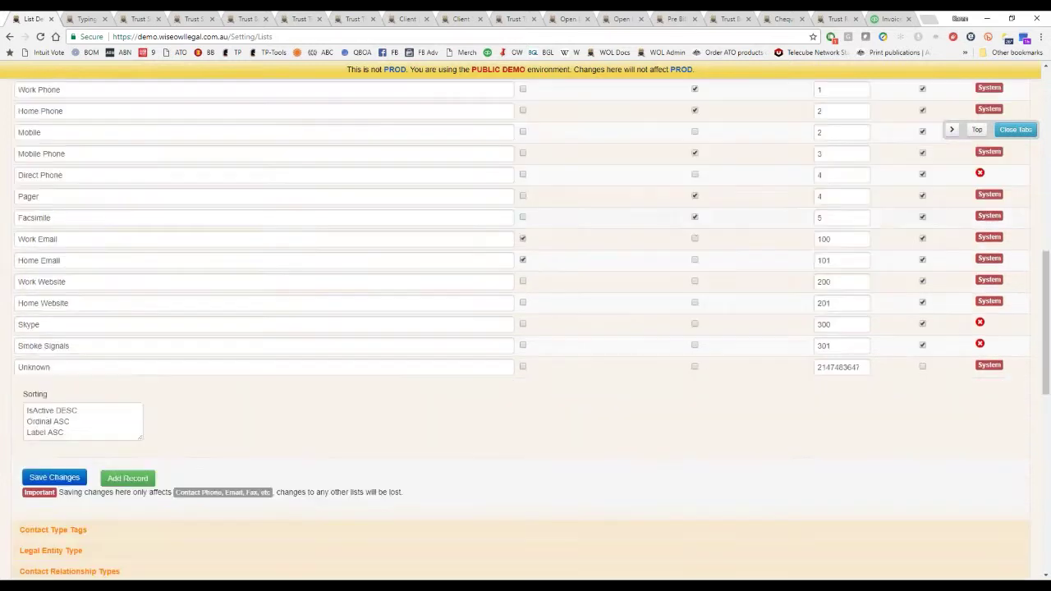
Add a 'Bill To' entry to the list and save the changes.
{"action": "left_click", "coordinate": [132, 479]}
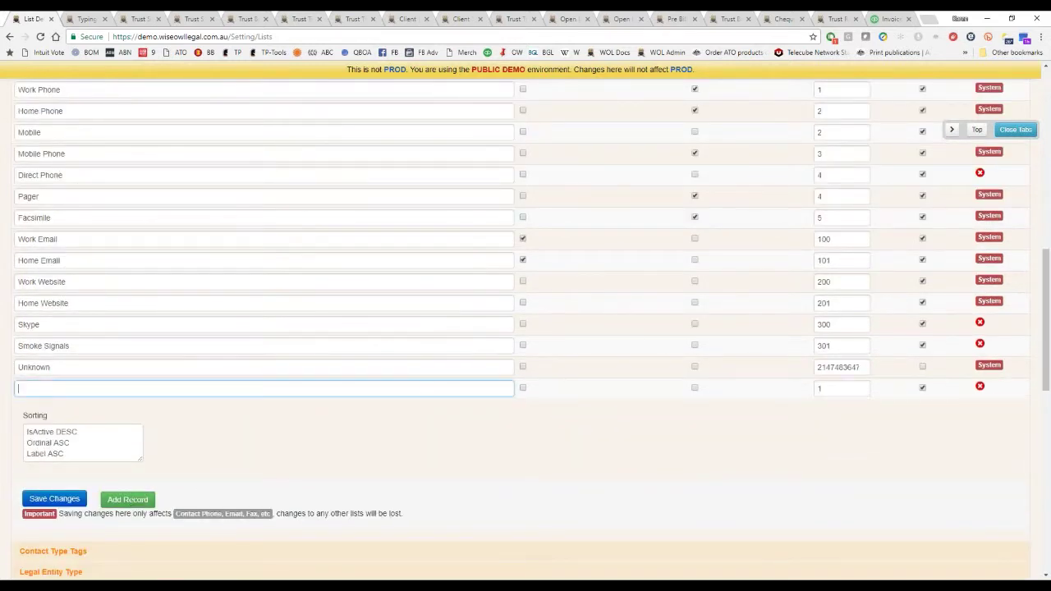
{"action": "type", "text": "Bill To"}
{"action": "key", "text": "Tab"}
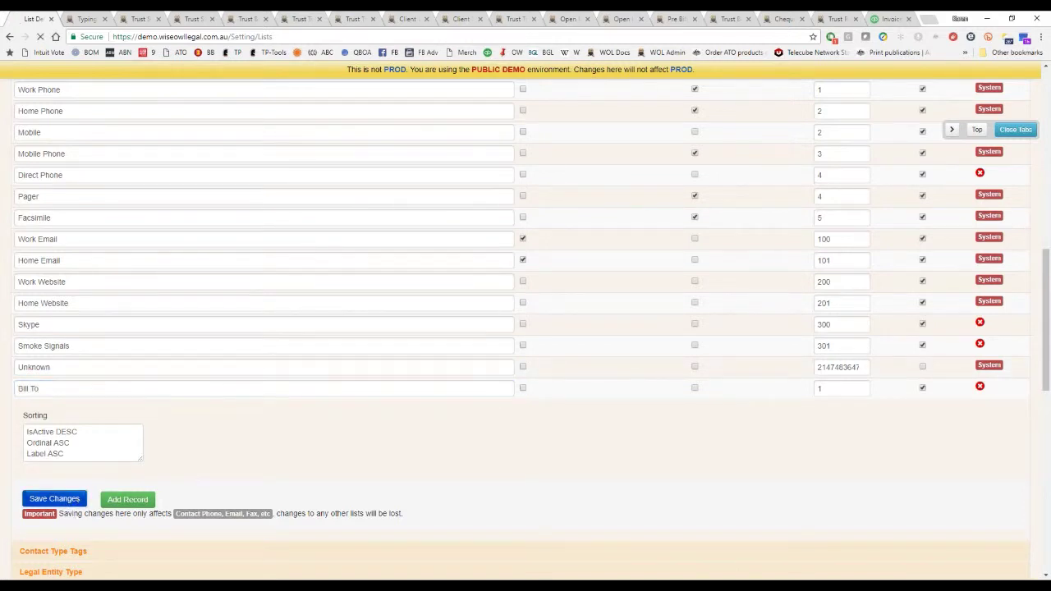
{"action": "left_click", "coordinate": [55, 498]}
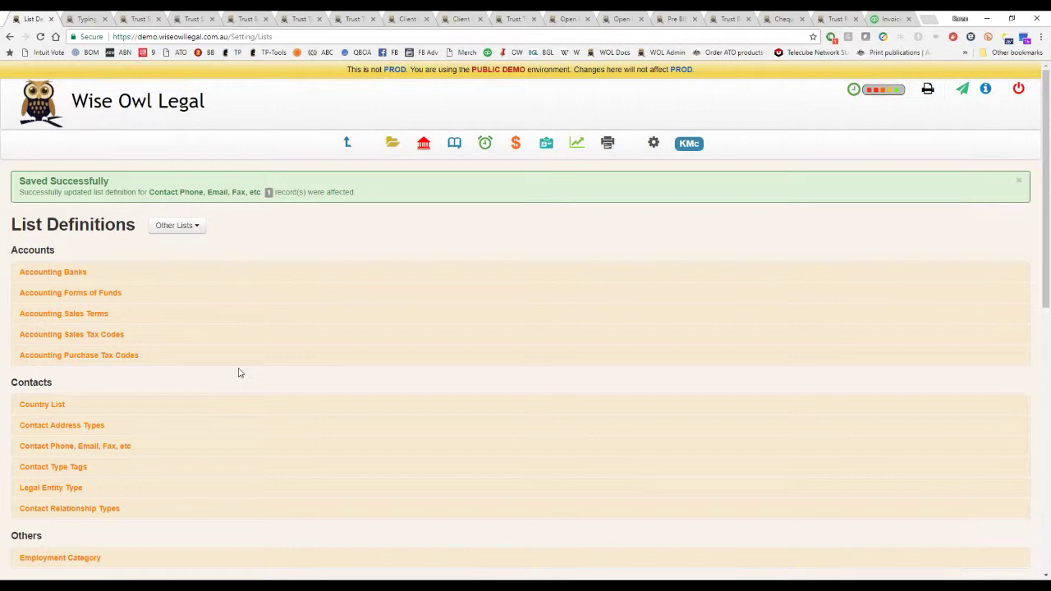
{"action": "left_click", "coordinate": [653, 143]}
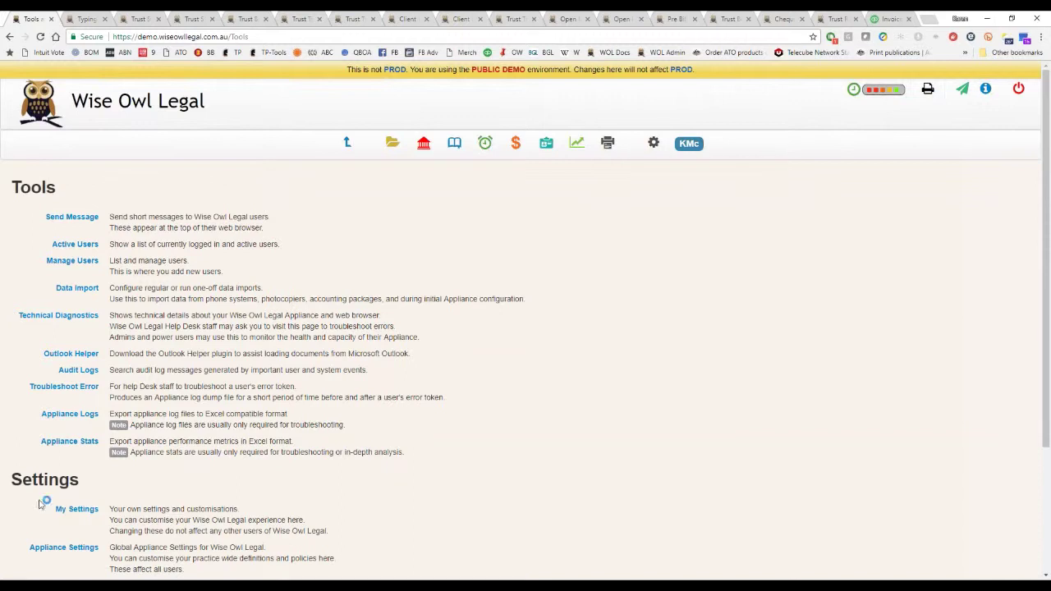
Start a new one-off data import and look over its file type options without choosing one.
{"action": "left_click", "coordinate": [77, 288]}
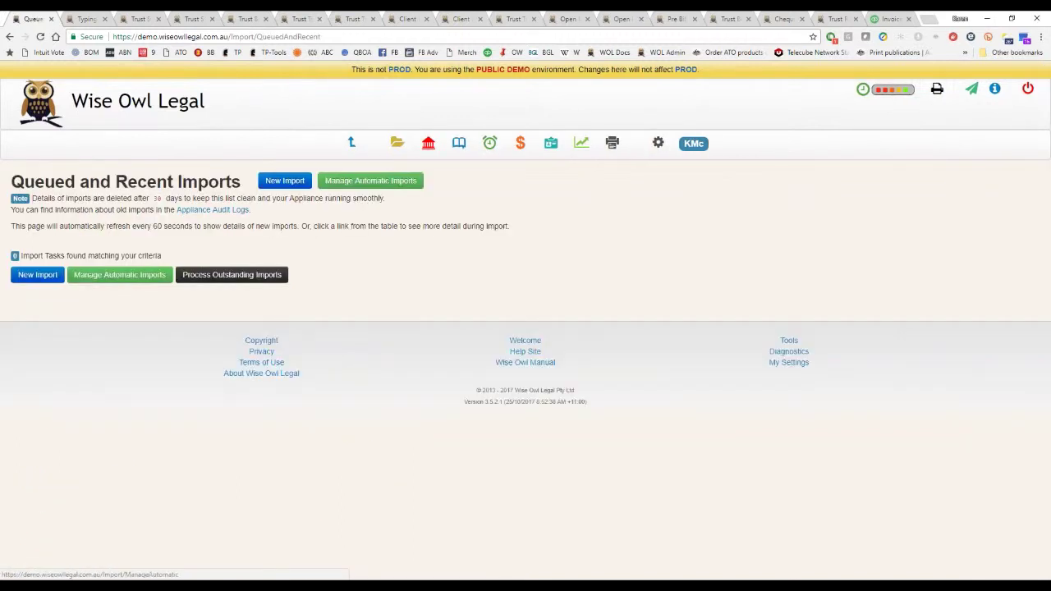
{"action": "left_click", "coordinate": [42, 282]}
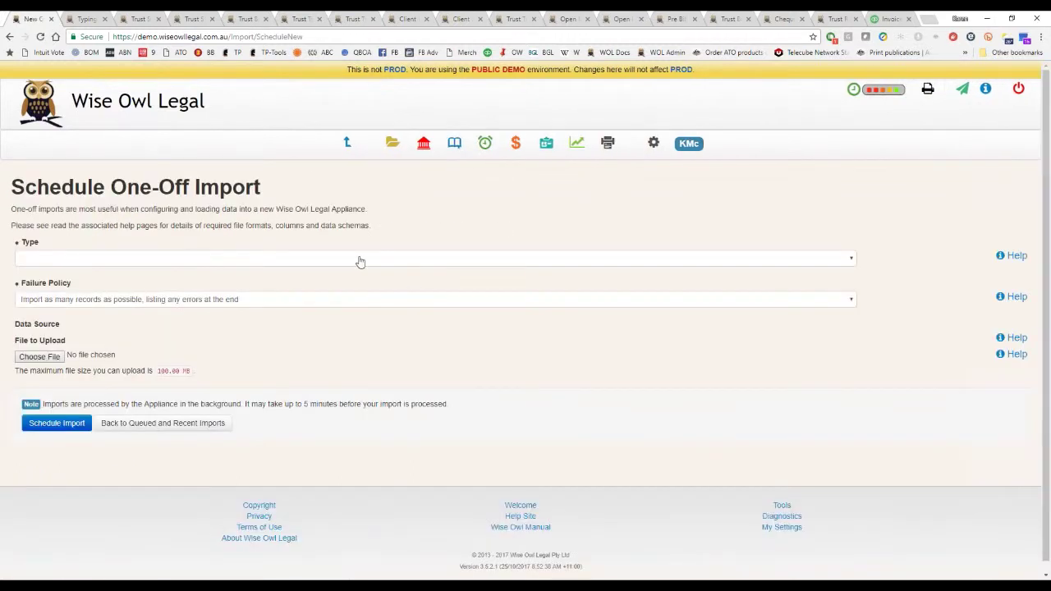
{"action": "left_click", "coordinate": [359, 261]}
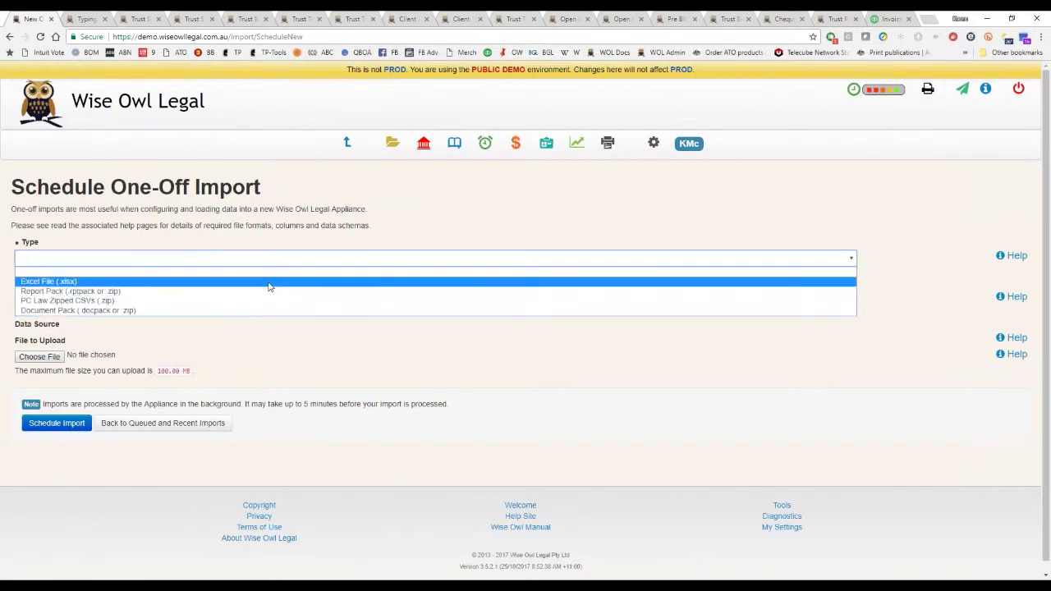
{"action": "left_click", "coordinate": [472, 243]}
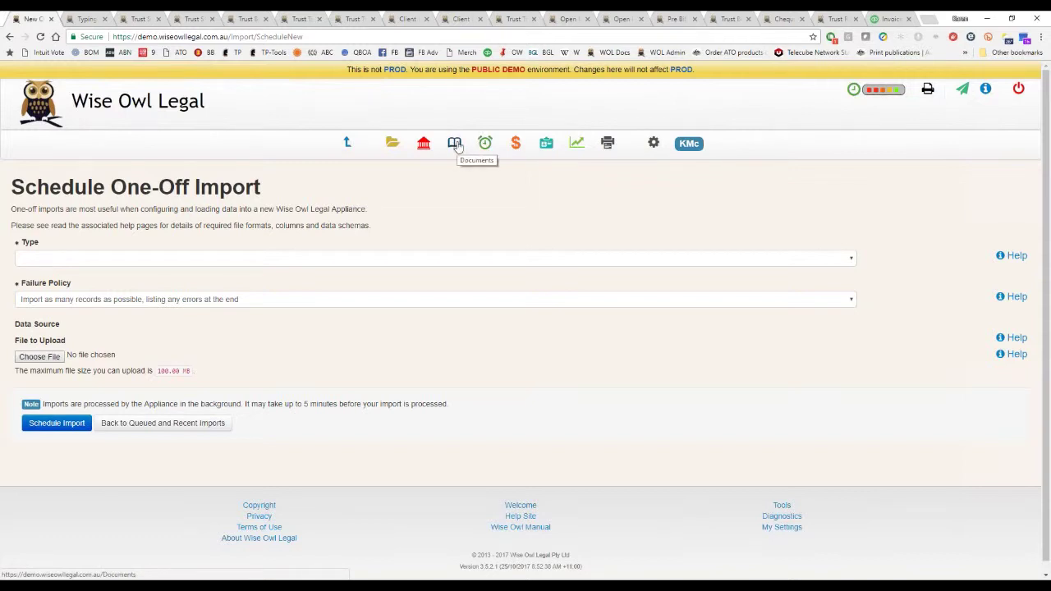
{"action": "left_click", "coordinate": [456, 145]}
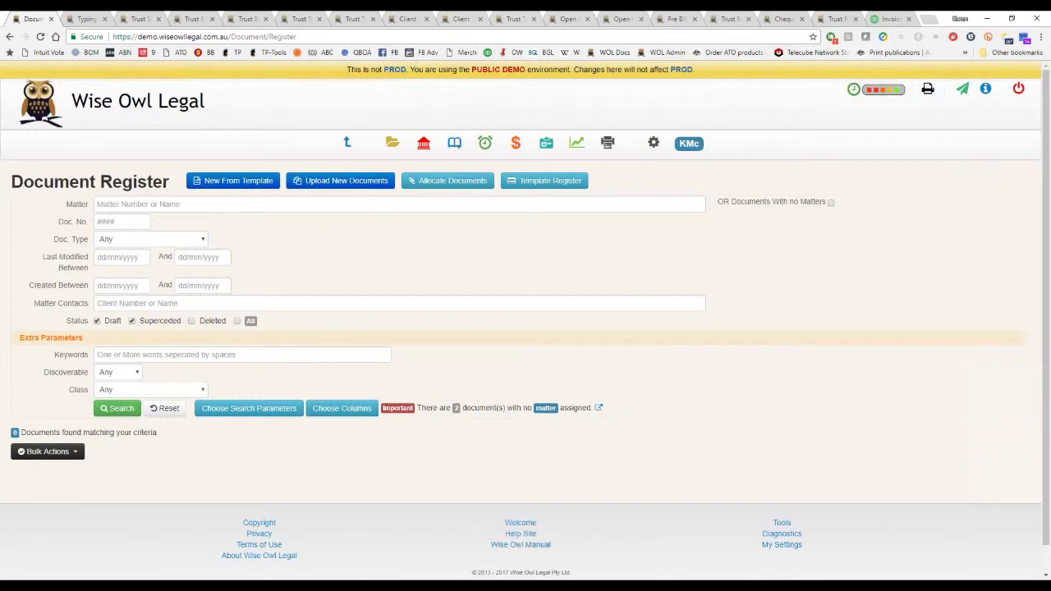
Search the Document Register for documents last modified between 31/10/2016 and 31/10/2017.
{"action": "left_click", "coordinate": [114, 257]}
{"action": "key", "text": "t"}
{"action": "key", "text": "BackSpace"}
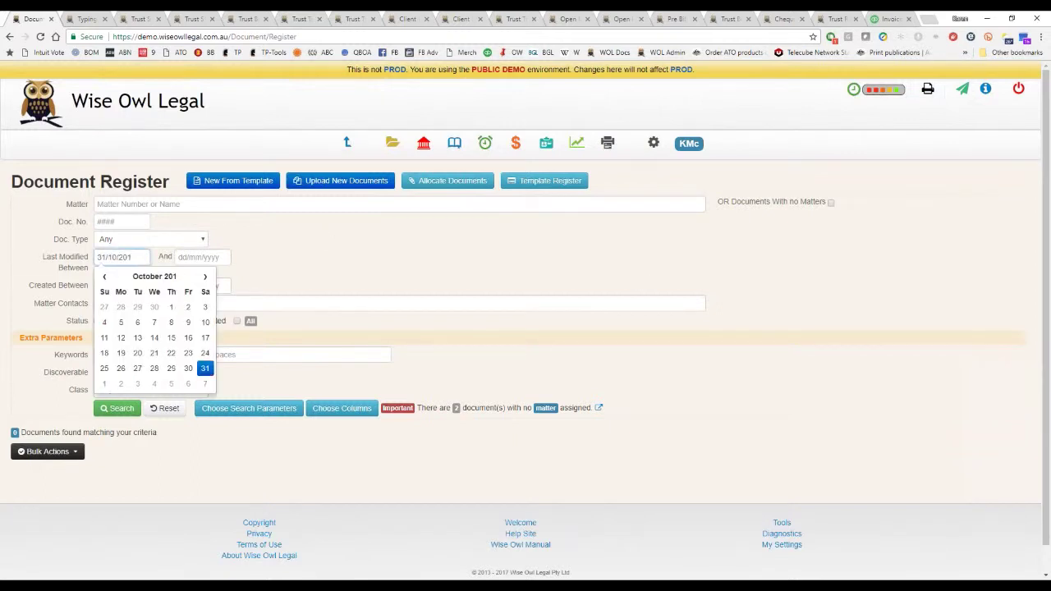
{"action": "type", "text": "6"}
{"action": "key", "text": "Tab"}
{"action": "key", "text": "t"}
{"action": "key", "text": "Tab"}
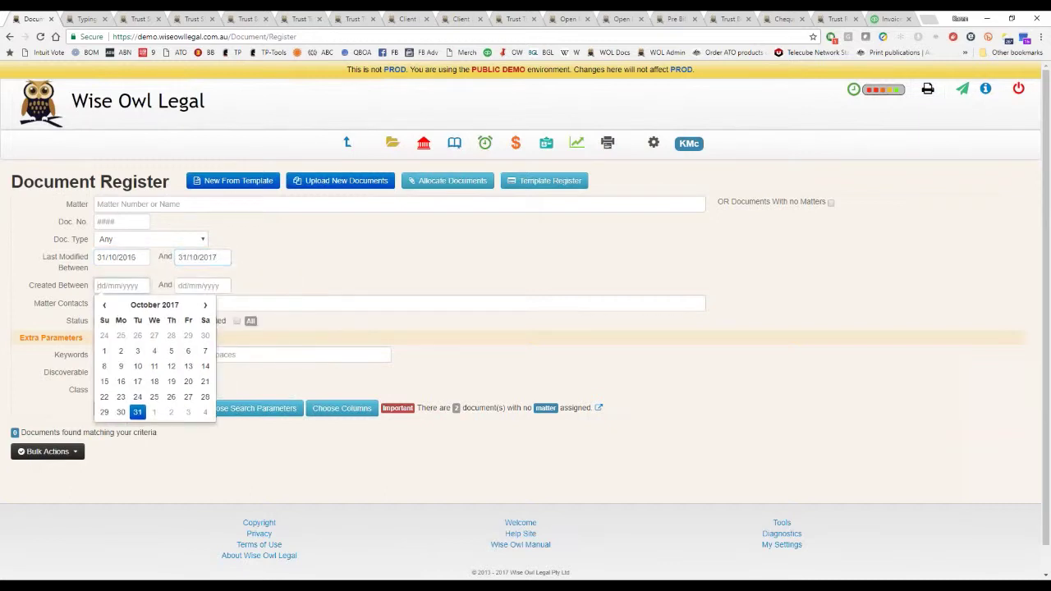
{"action": "left_click", "coordinate": [305, 281]}
{"action": "left_click", "coordinate": [111, 408]}
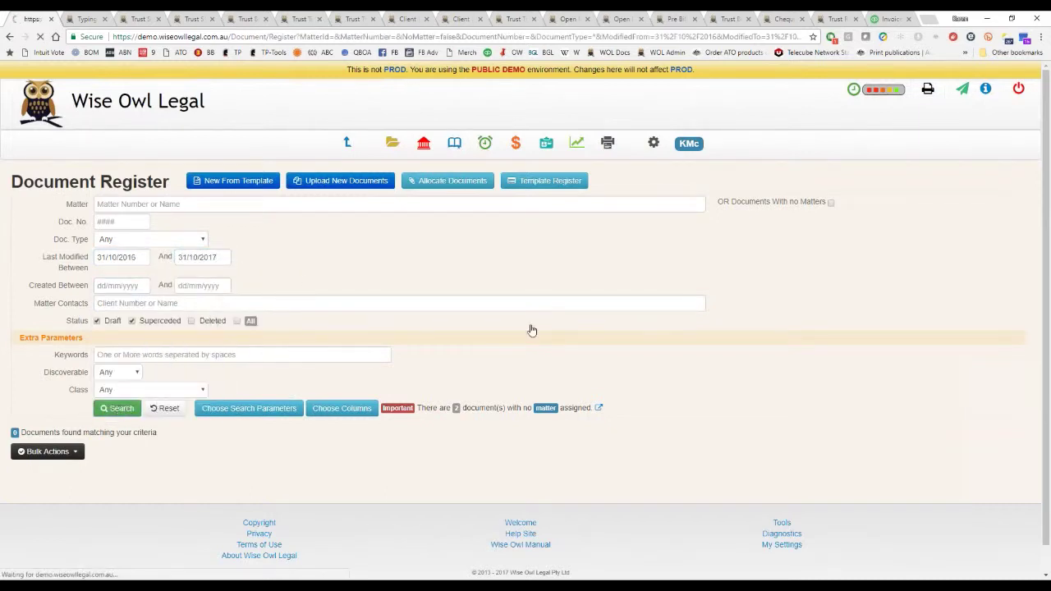
{"action": "scroll", "coordinate": [531, 330], "scroll_direction": "down", "scroll_amount": 3}
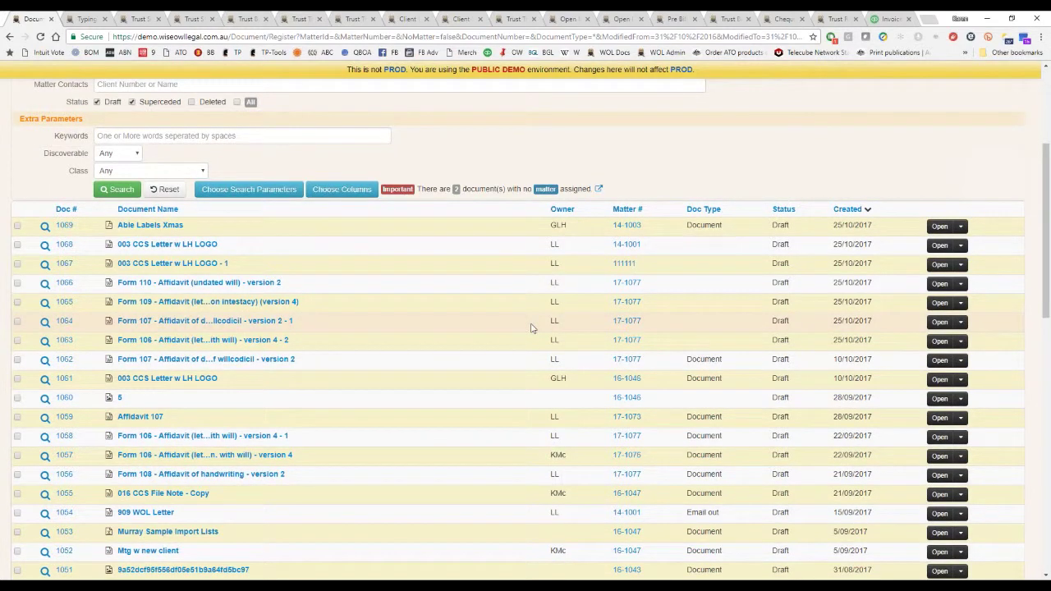
{"action": "scroll", "coordinate": [531, 328], "scroll_direction": "up", "scroll_amount": 2}
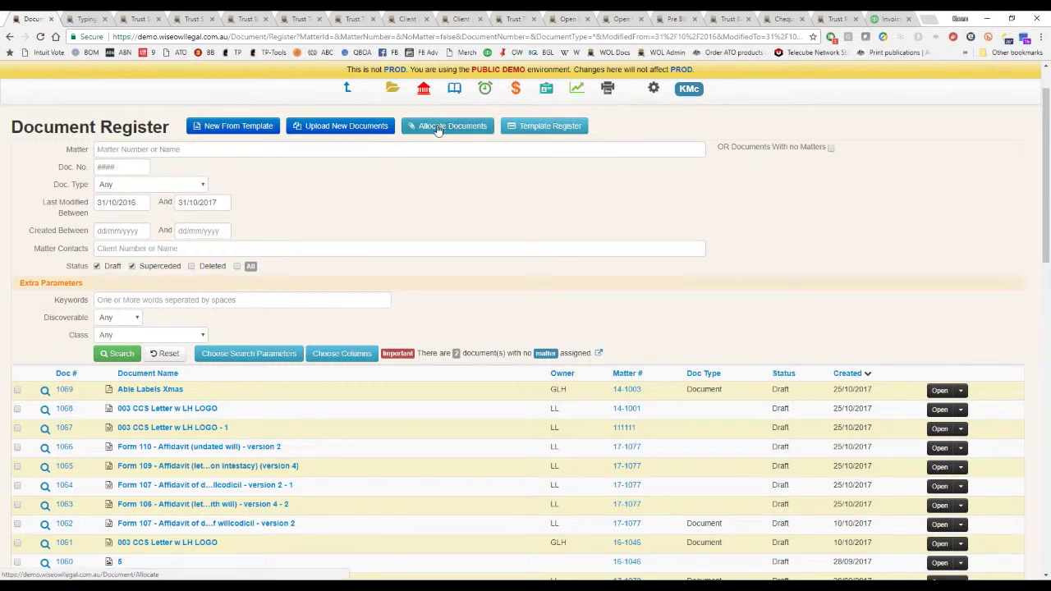
Upload the Data Protection file on the Upload Documents page.
{"action": "left_click", "coordinate": [361, 129]}
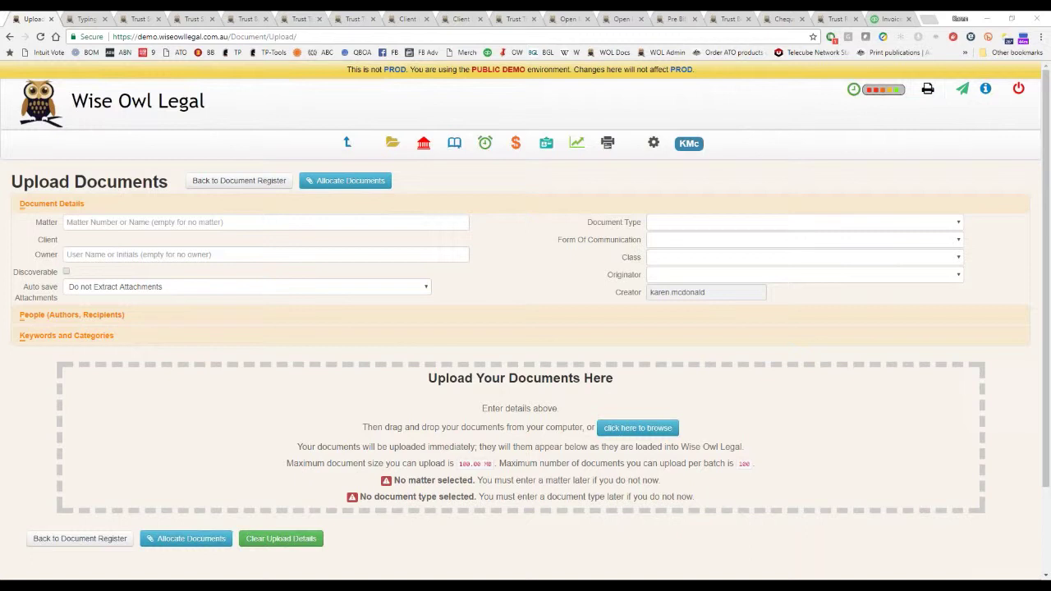
{"action": "left_click_drag", "start_coordinate": [25, 386], "coordinate": [197, 426]}
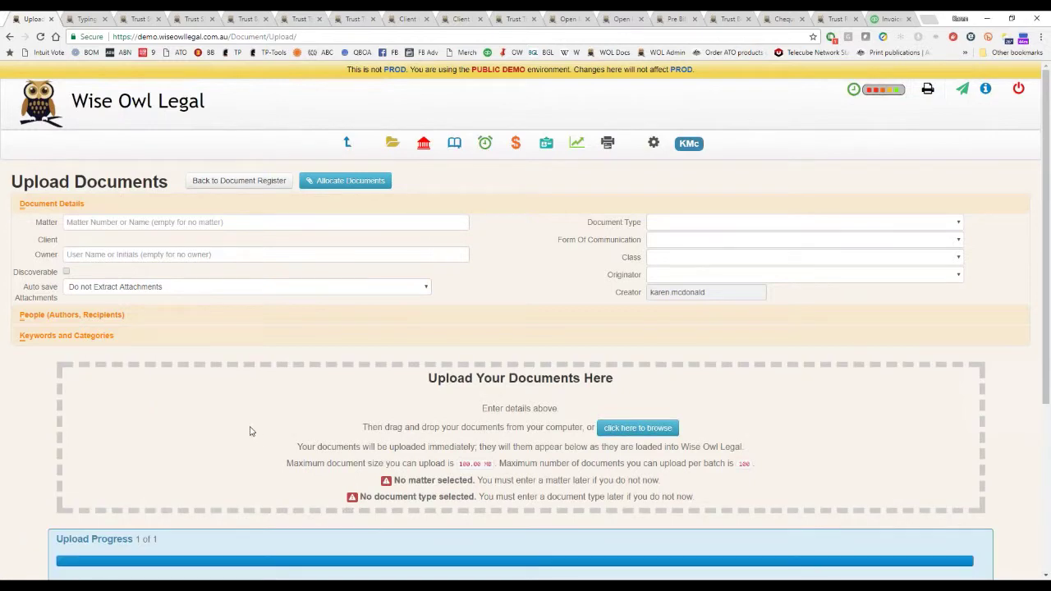
{"action": "scroll", "coordinate": [265, 443], "scroll_direction": "down", "scroll_amount": 4}
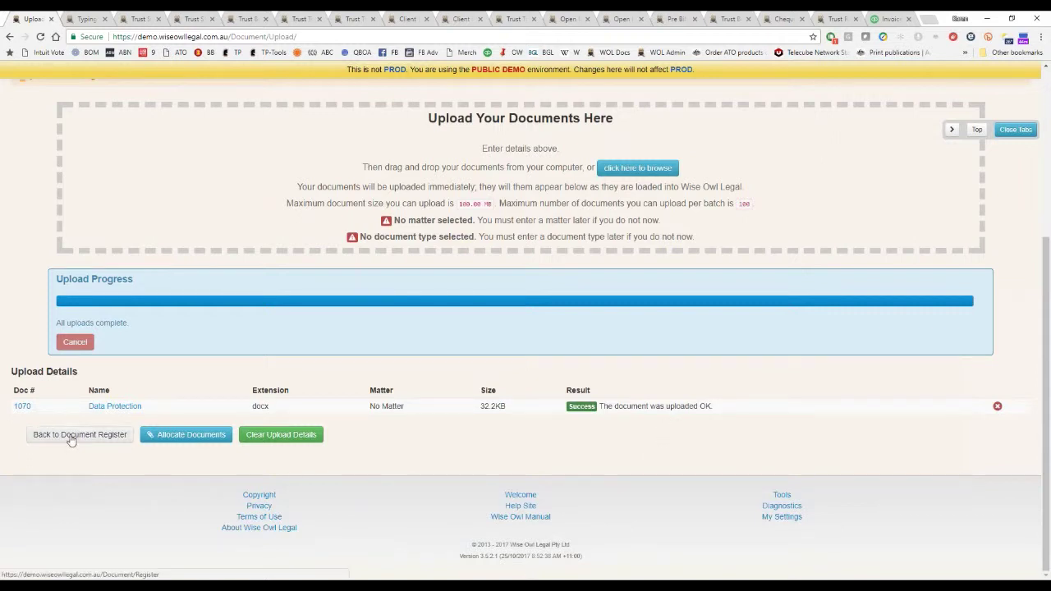
{"action": "scroll", "coordinate": [220, 220], "scroll_direction": "up", "scroll_amount": 4}
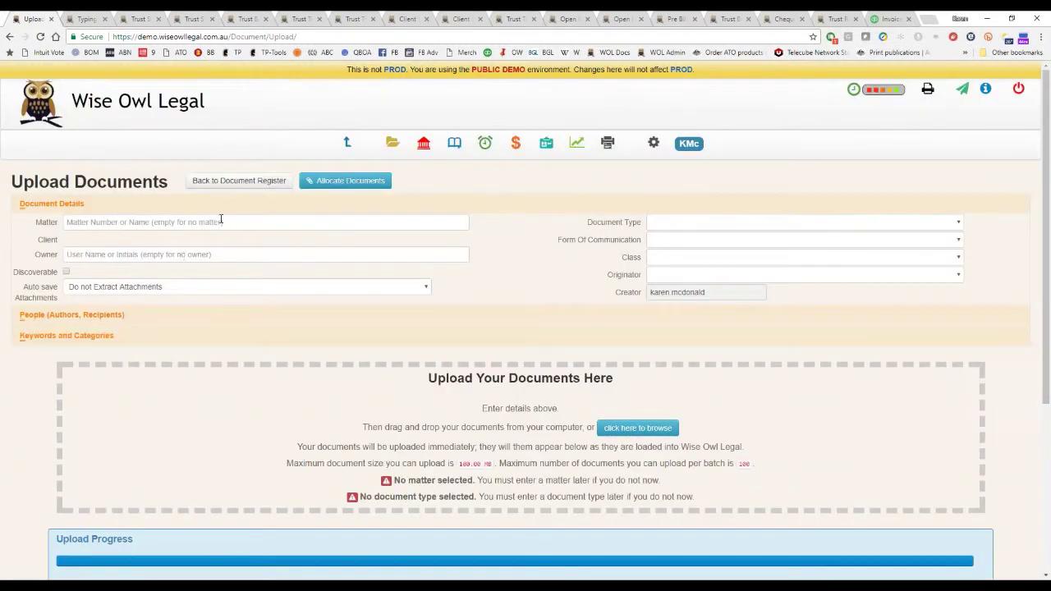
Try matter 14-1002 Bad Budgies for the upload, clear it, and go to Allocate Documents.
{"action": "left_click", "coordinate": [221, 220]}
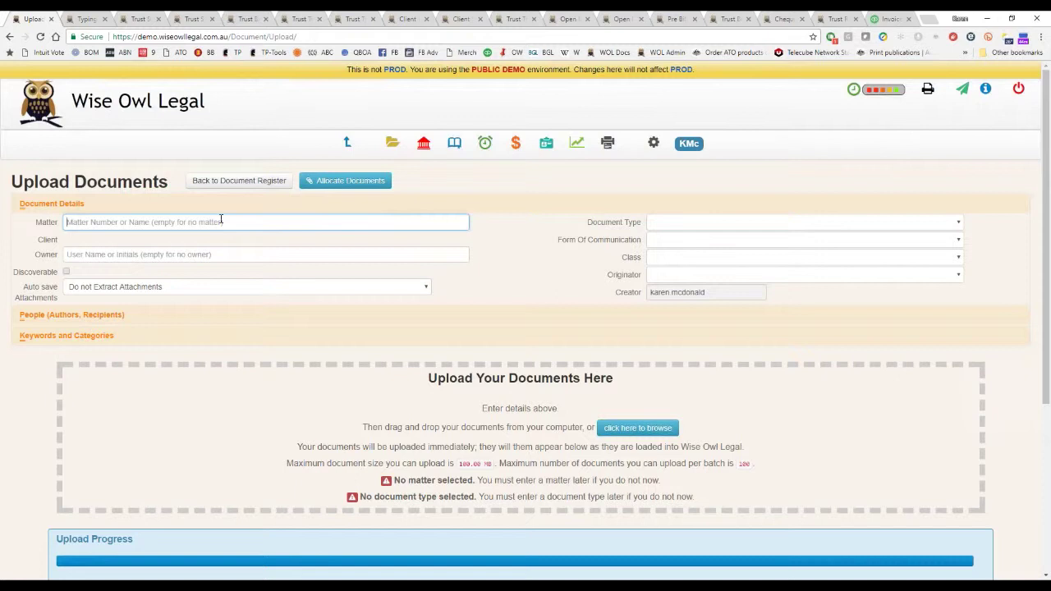
{"action": "key", "text": "Down"}
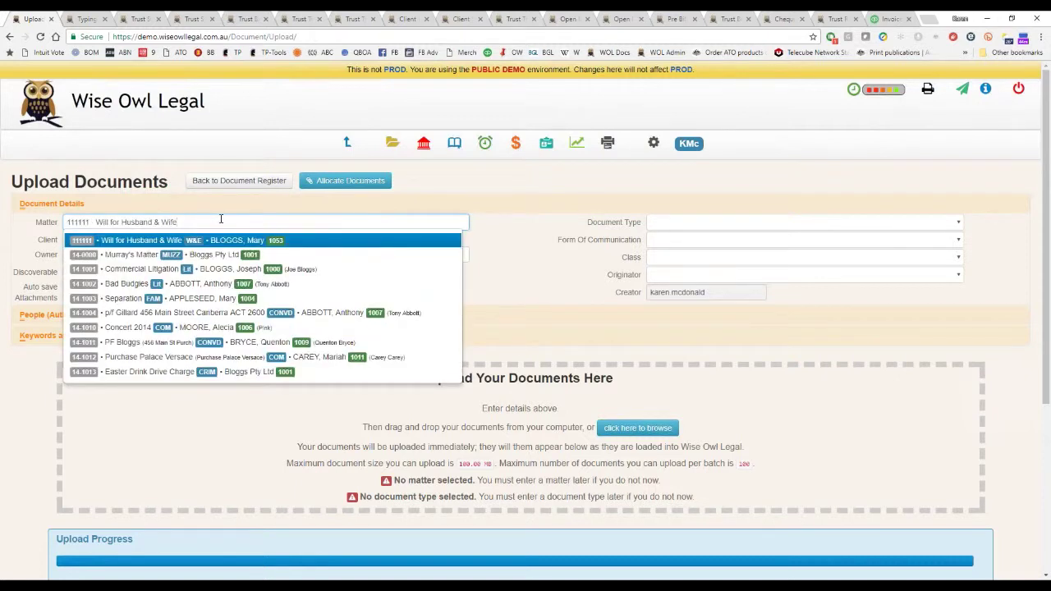
{"action": "key", "text": "ctrl+a"}
{"action": "key", "text": "BackSpace"}
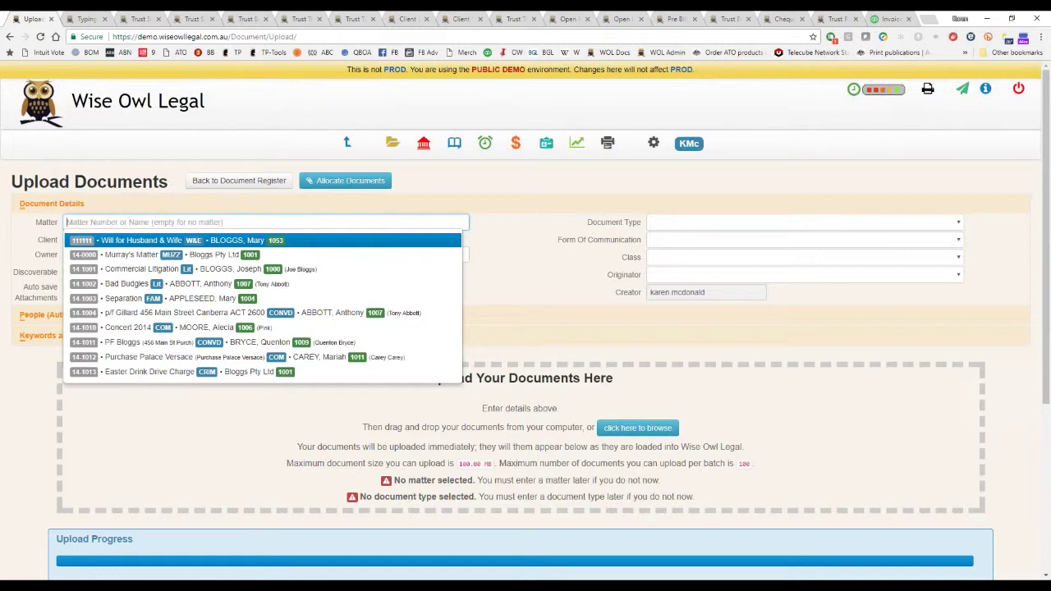
{"action": "left_click", "coordinate": [421, 289]}
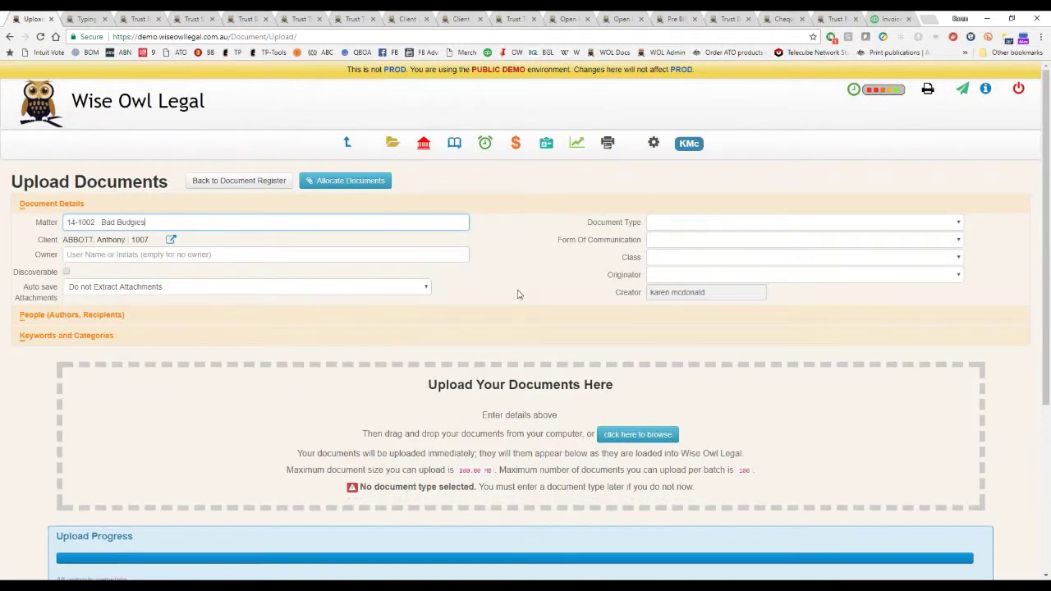
{"action": "triple_click", "coordinate": [240, 224]}
{"action": "key", "text": "BackSpace"}
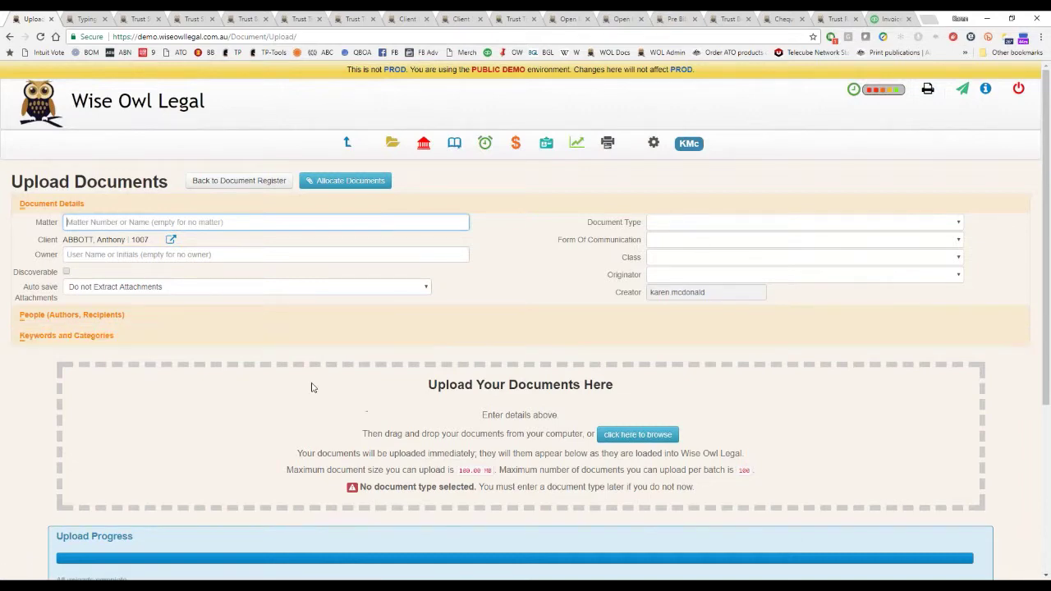
{"action": "scroll", "coordinate": [311, 407], "scroll_direction": "down", "scroll_amount": 3}
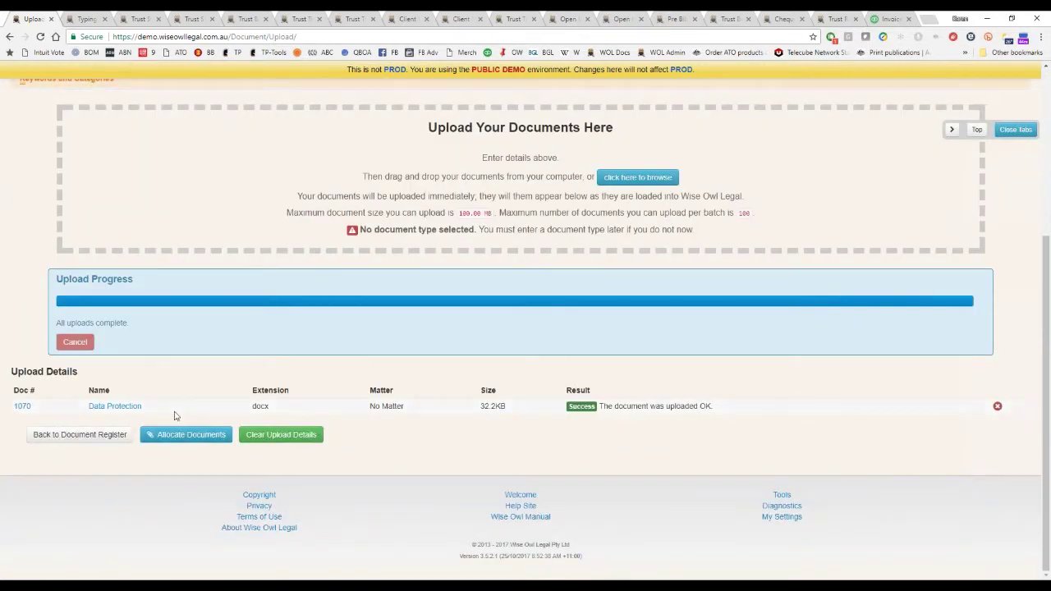
{"action": "left_click", "coordinate": [193, 434]}
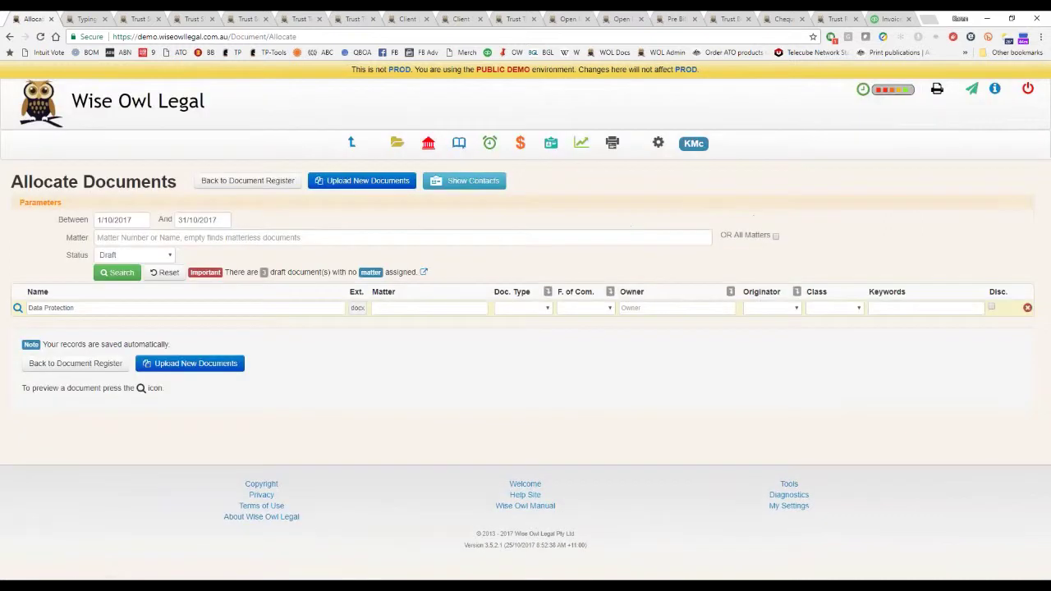
Allocate Data Protection to matter 14-1001 Commercial Litigation with document type Document.
{"action": "left_click", "coordinate": [435, 308]}
{"action": "key", "text": "Down"}
{"action": "key", "text": "Down"}
{"action": "key", "text": "Down"}
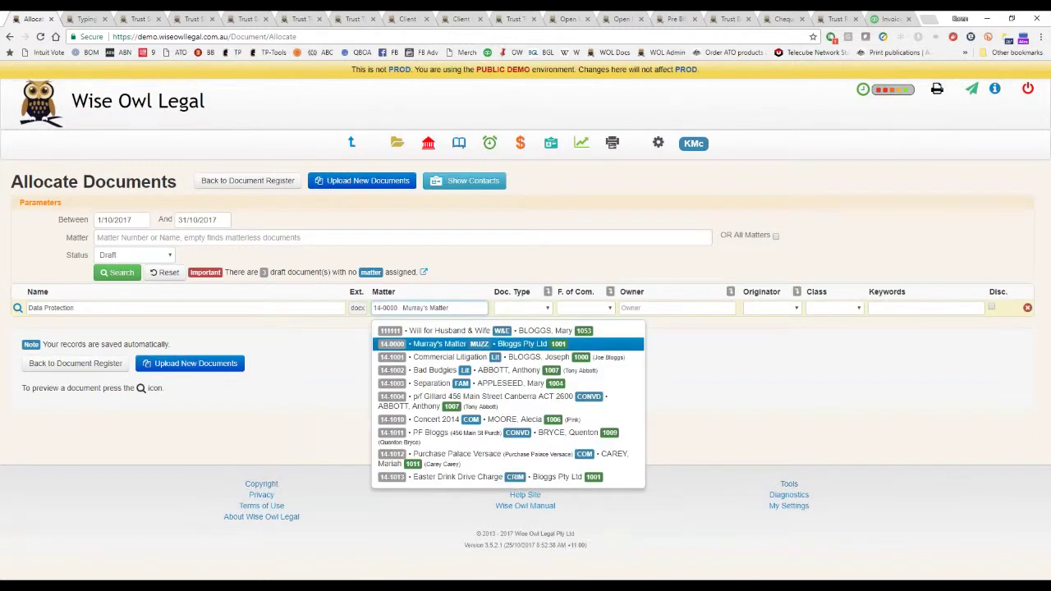
{"action": "key", "text": "Down"}
{"action": "key", "text": "Tab"}
{"action": "key", "text": "d"}
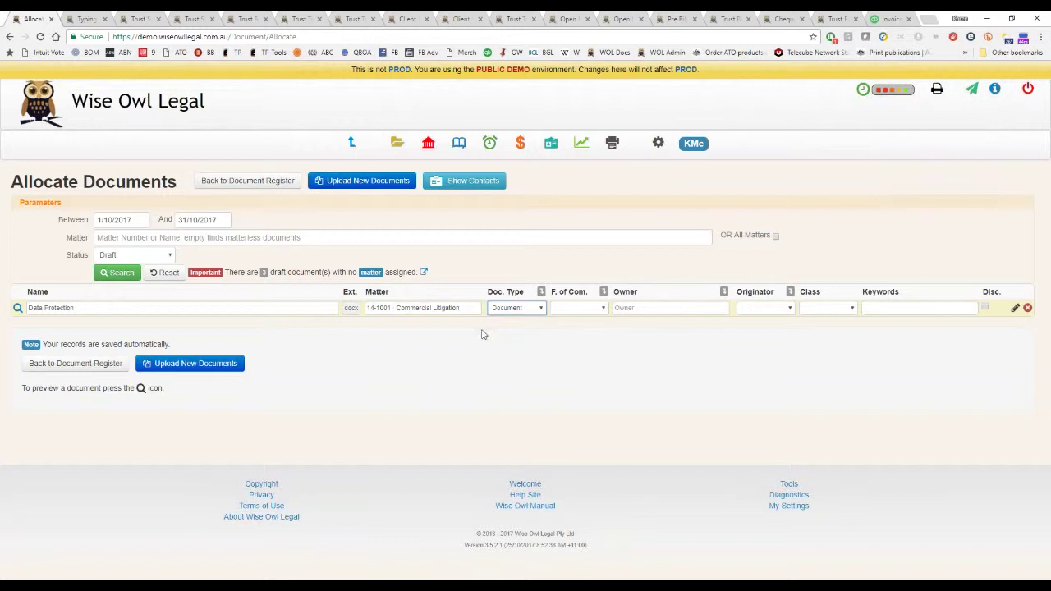
{"action": "left_click", "coordinate": [525, 310]}
{"action": "left_click", "coordinate": [528, 316]}
Set the document's owner to the user's account username and its originator to Us.
{"action": "left_click", "coordinate": [654, 308]}
{"action": "type", "text": "admink"}
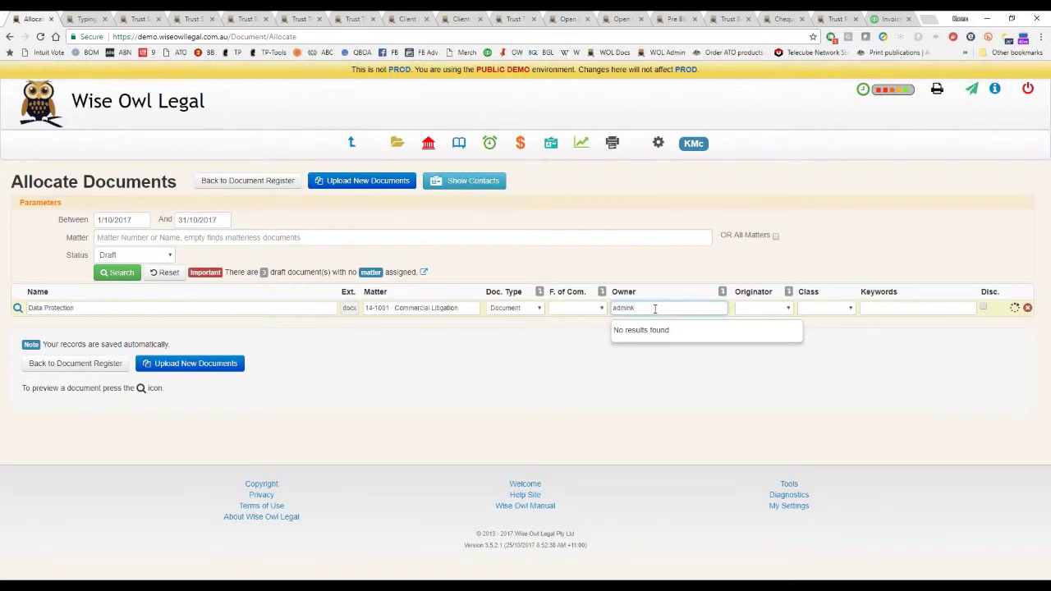
{"action": "key", "text": "ctrl+a"}
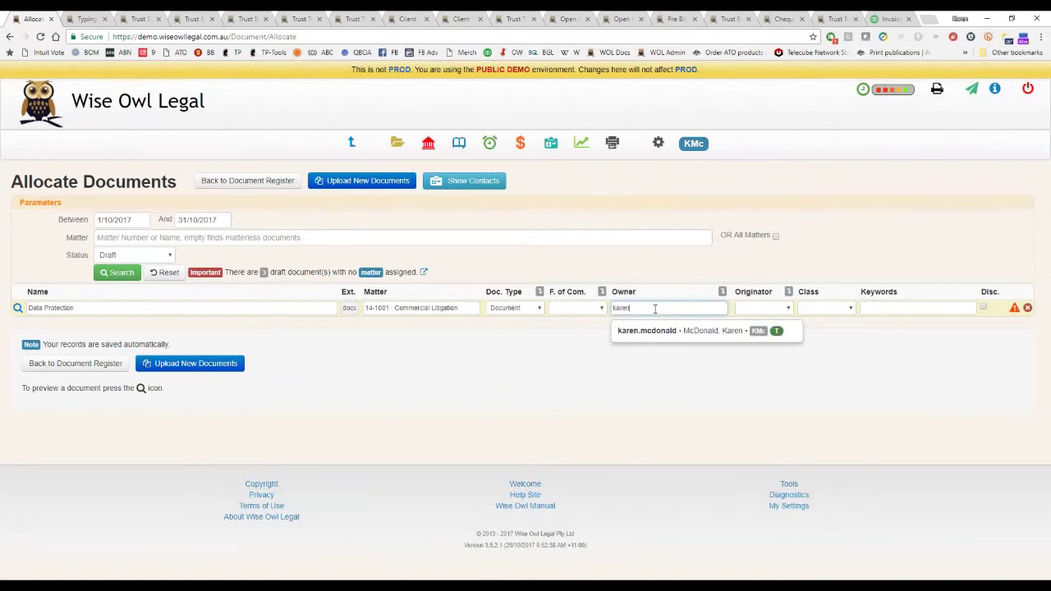
{"action": "key", "text": "Tab"}
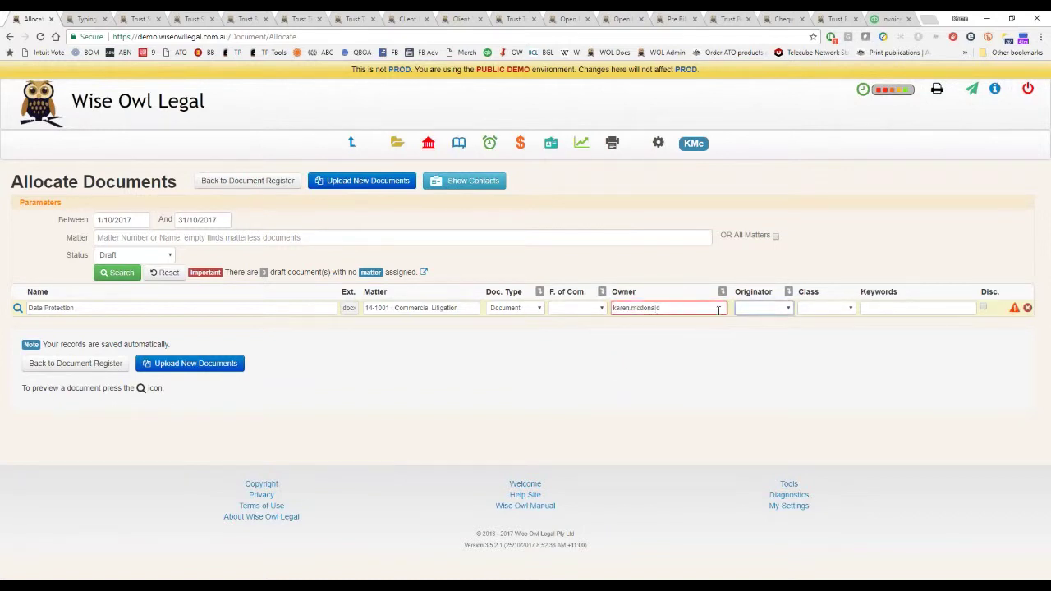
{"action": "left_click", "coordinate": [747, 308]}
{"action": "left_click", "coordinate": [767, 320]}
{"action": "left_click", "coordinate": [788, 310]}
{"action": "left_click", "coordinate": [785, 326]}
Enter 'Data Protection' as the document's keywords.
{"action": "left_click", "coordinate": [875, 308]}
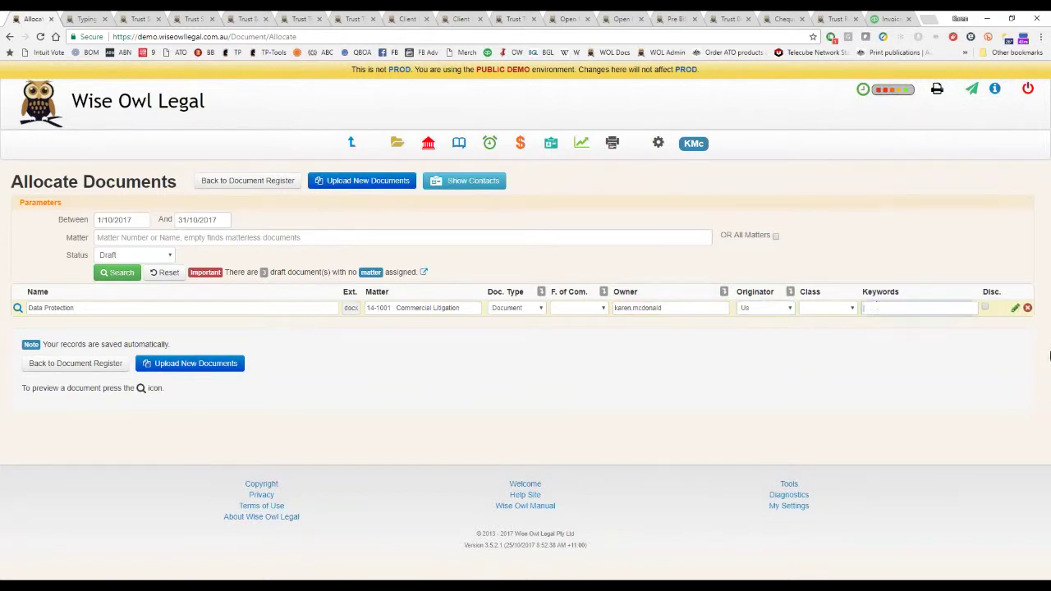
{"action": "type", "text": "Data Protection"}
{"action": "key", "text": "Tab"}
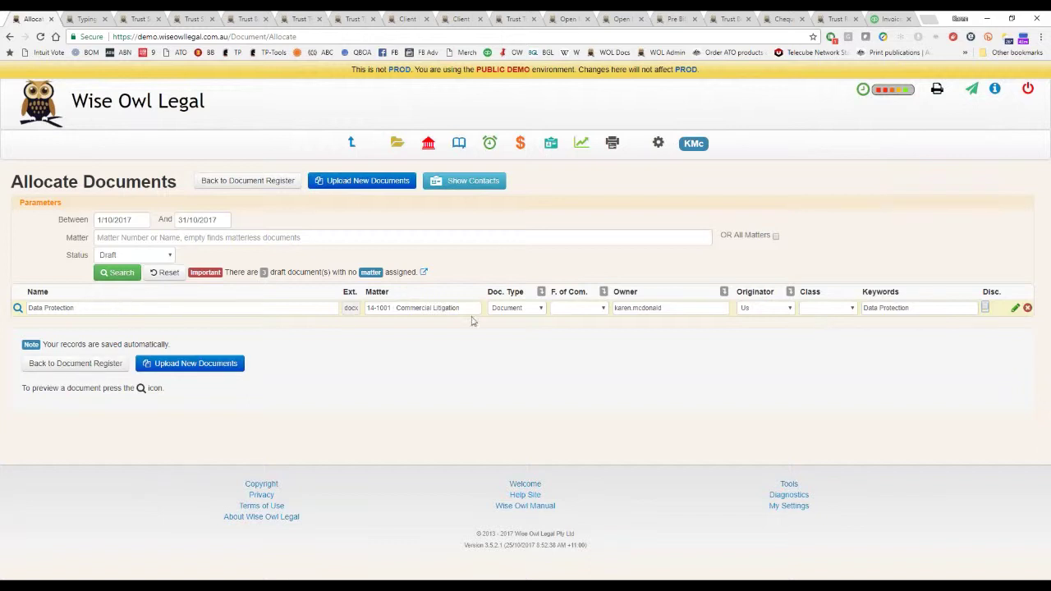
{"action": "left_click", "coordinate": [296, 308]}
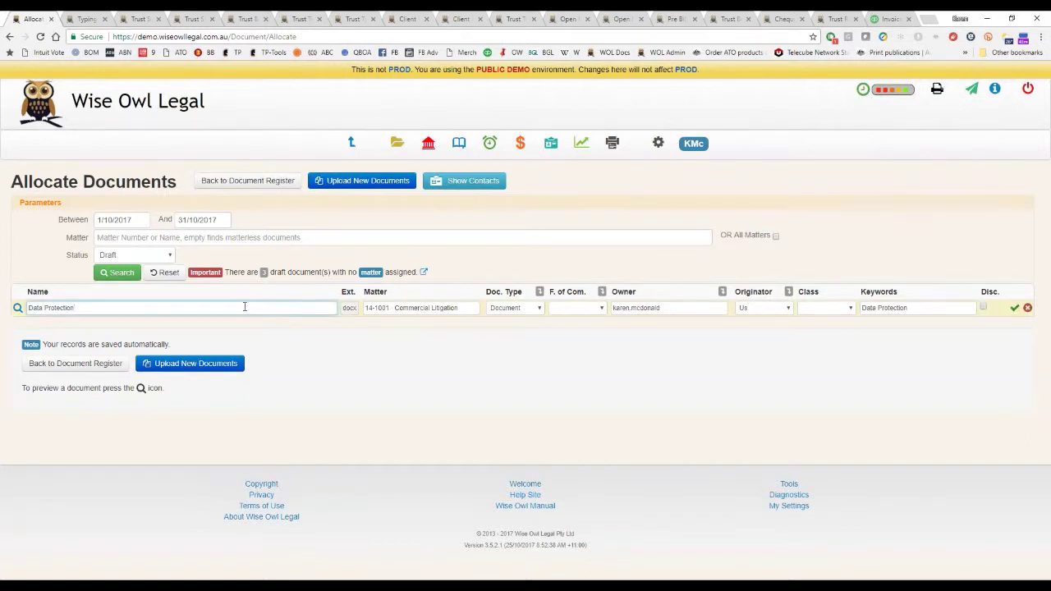
{"action": "key", "text": "Tab"}
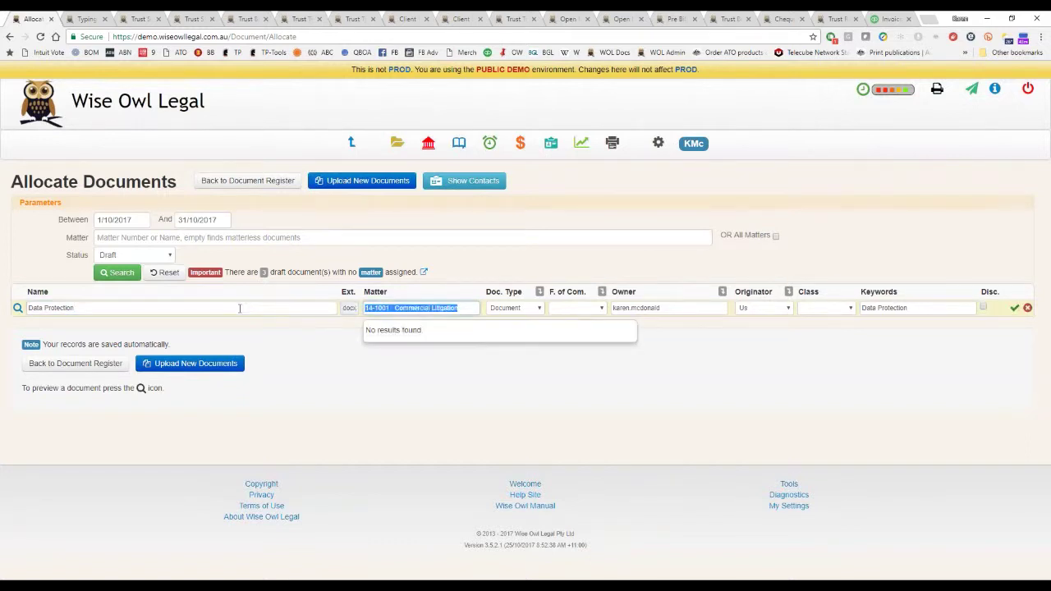
{"action": "left_click", "coordinate": [197, 366]}
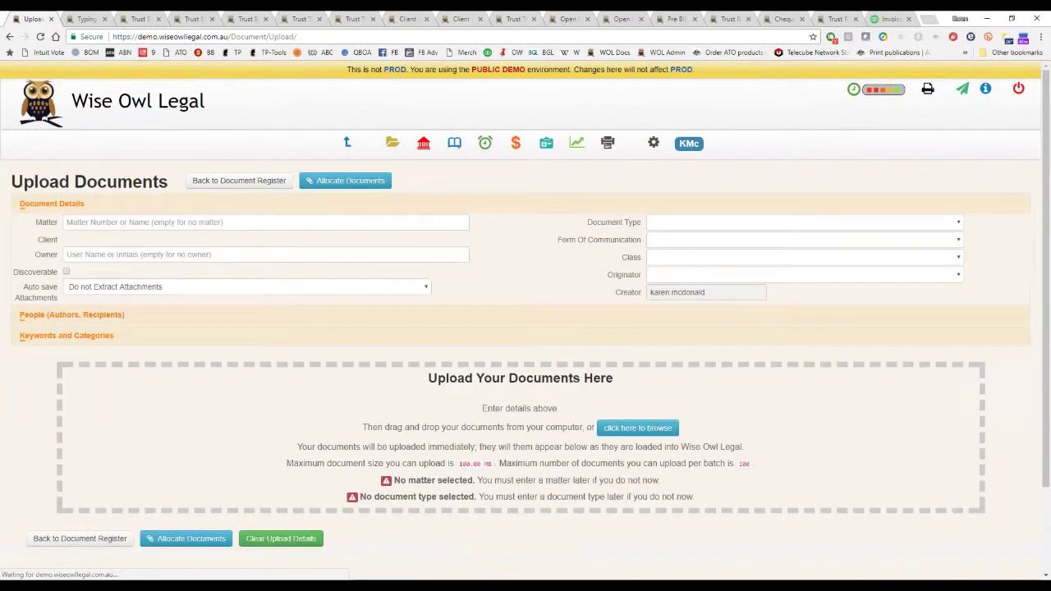
Search for documents last modified from 31/10/2017 and open Doc 1070 Data Protection.
{"action": "left_click", "coordinate": [356, 182]}
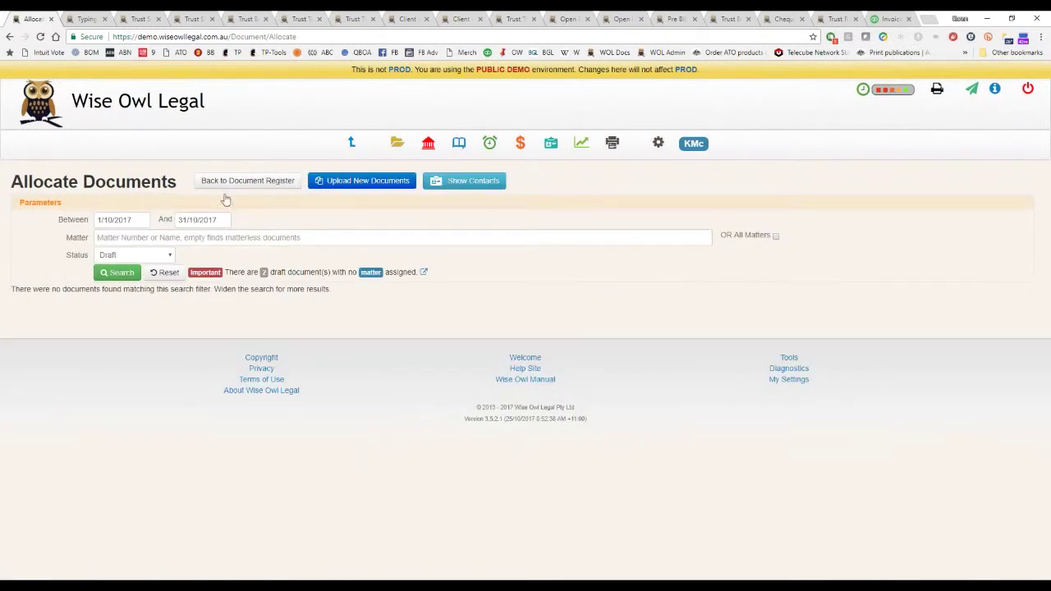
{"action": "left_click", "coordinate": [246, 181]}
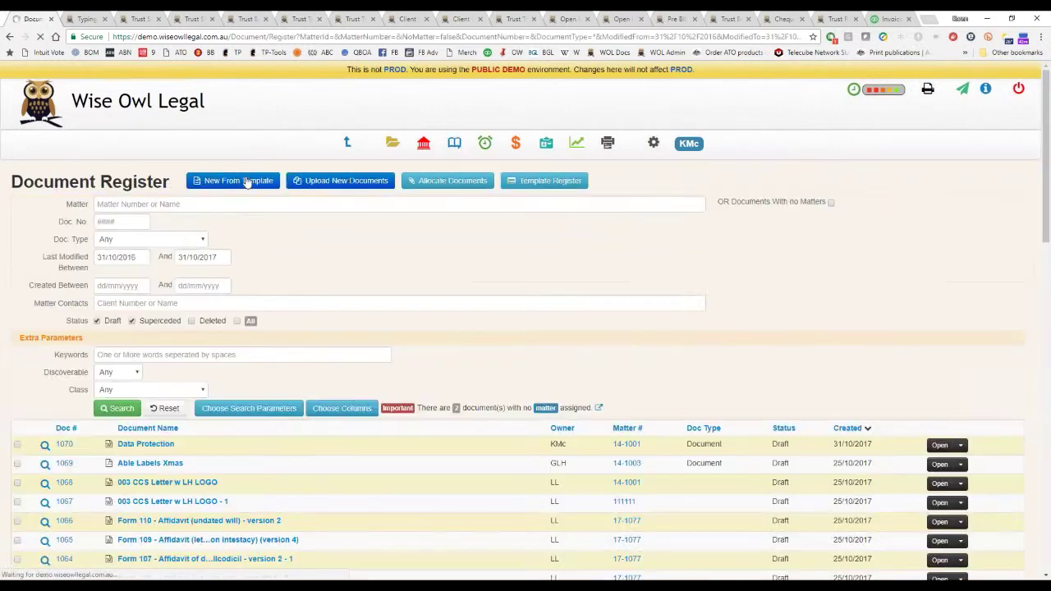
{"action": "left_click", "coordinate": [139, 257]}
{"action": "key", "text": "BackSpace"}
{"action": "type", "text": "7"}
{"action": "key", "text": "Tab"}
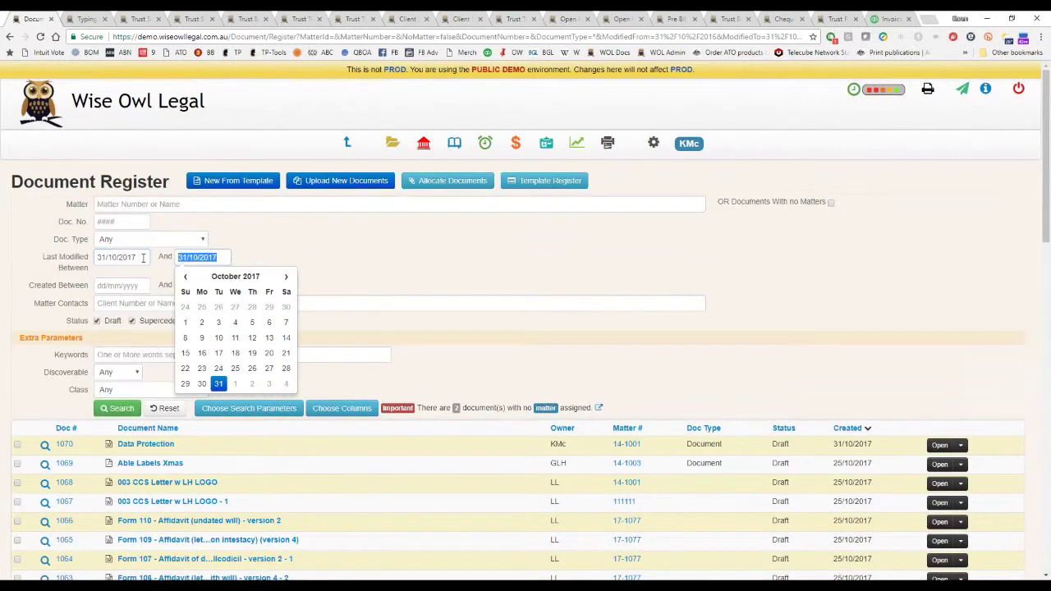
{"action": "left_click", "coordinate": [115, 408]}
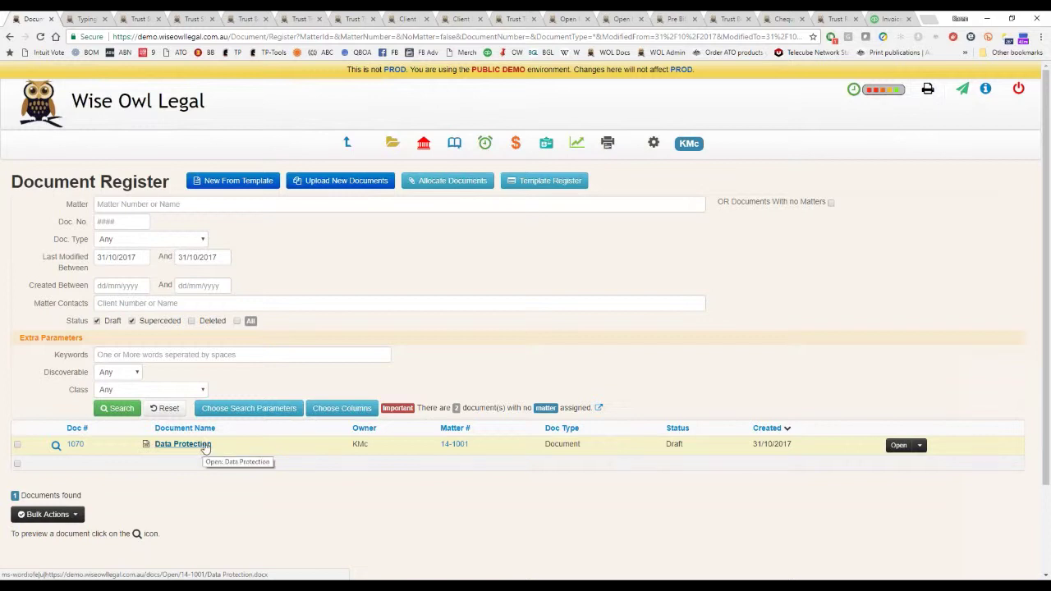
{"action": "left_click", "coordinate": [76, 444]}
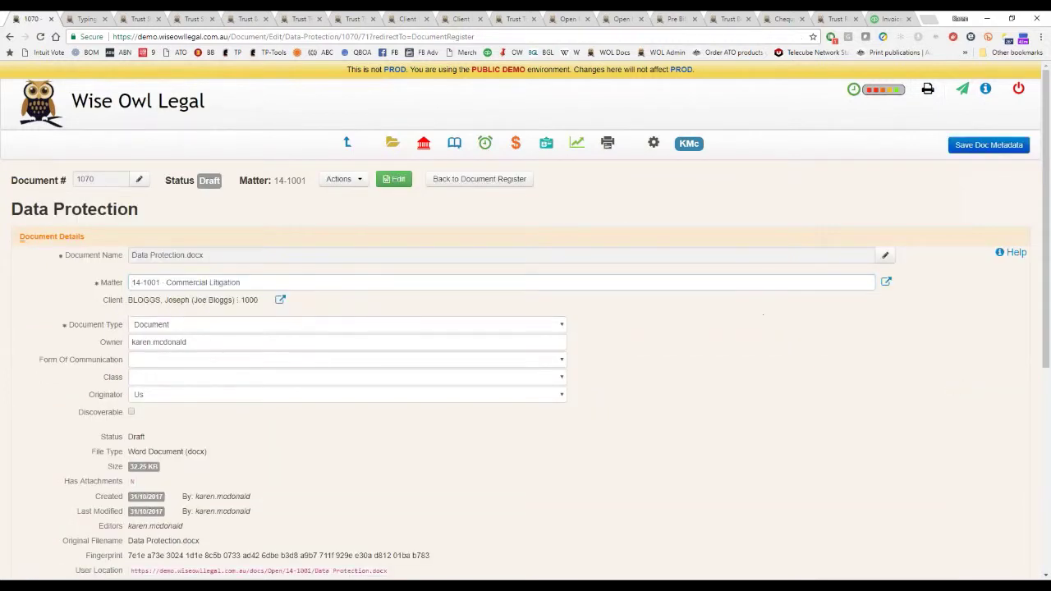
Set Data Protection's Form Of Communication to Email.
{"action": "left_click", "coordinate": [356, 362]}
{"action": "left_click", "coordinate": [296, 381]}
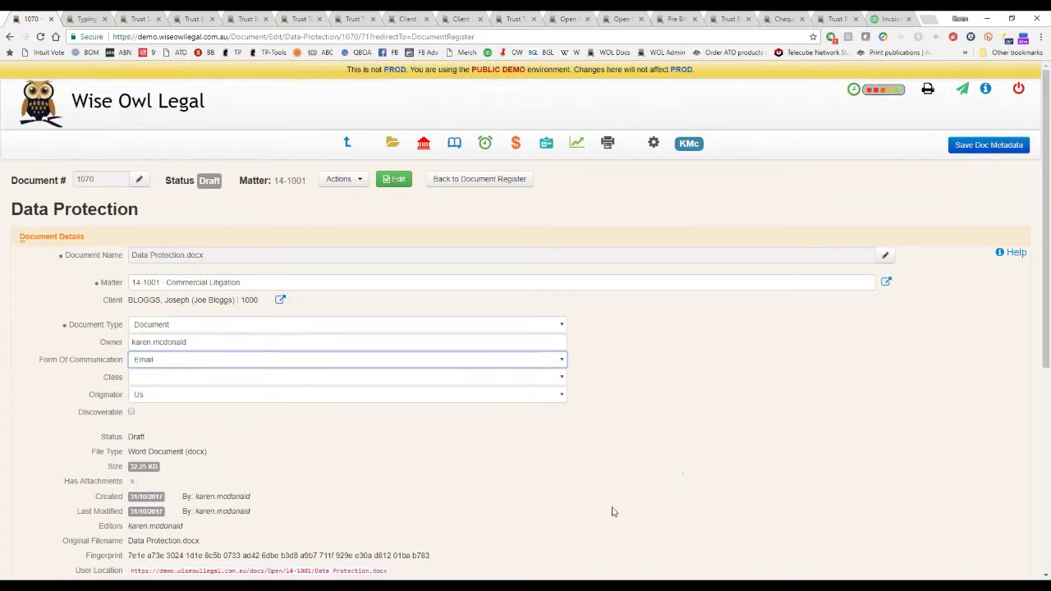
{"action": "scroll", "coordinate": [786, 485], "scroll_direction": "down", "scroll_amount": 1}
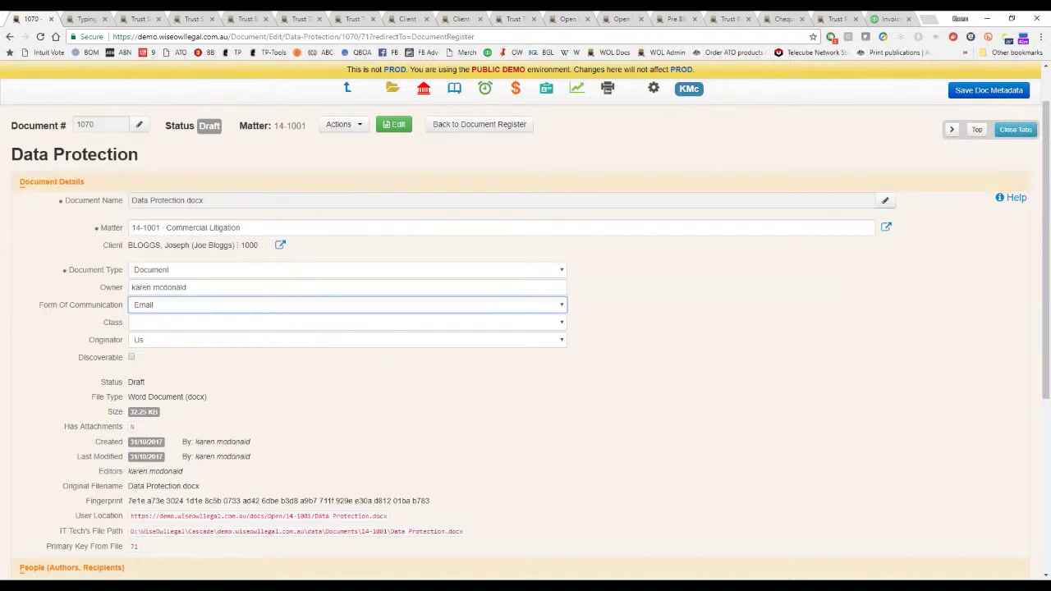
Choose Edit, leave the page, and enter the login username and password.
{"action": "left_click", "coordinate": [394, 124]}
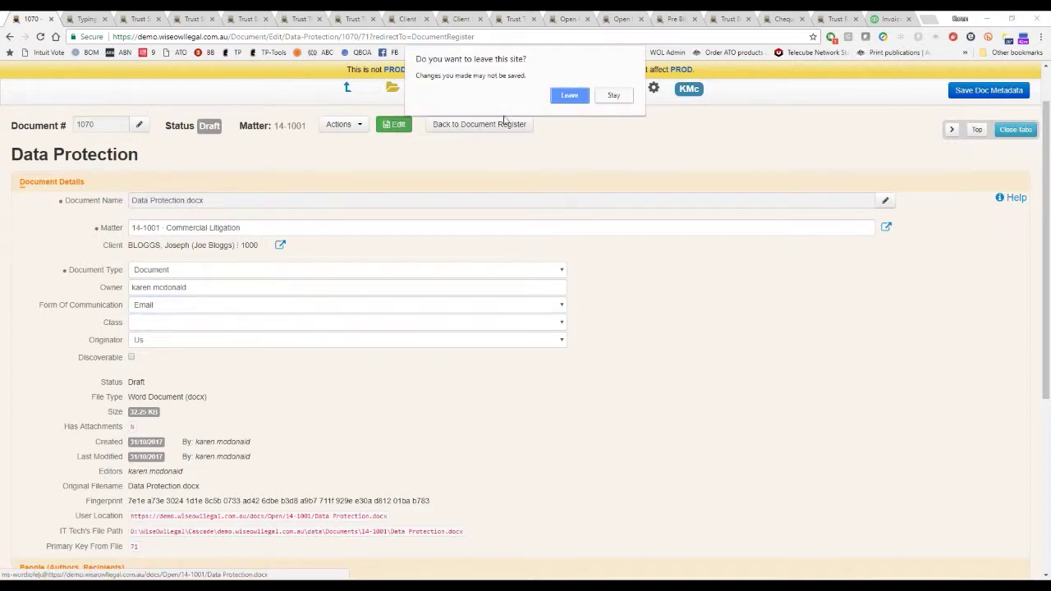
{"action": "left_click", "coordinate": [569, 95]}
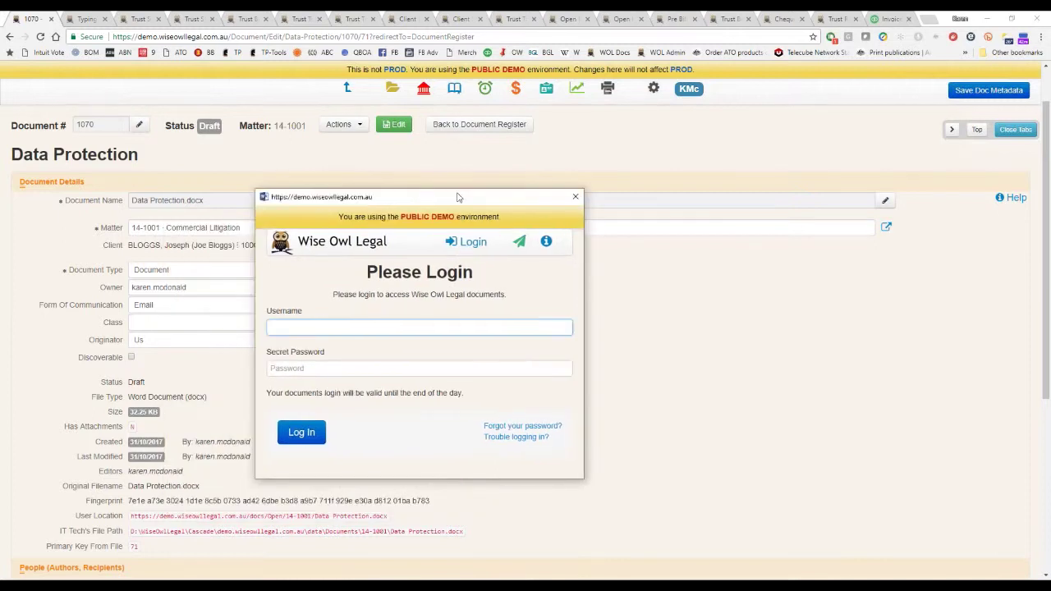
{"action": "key", "text": "Tab"}
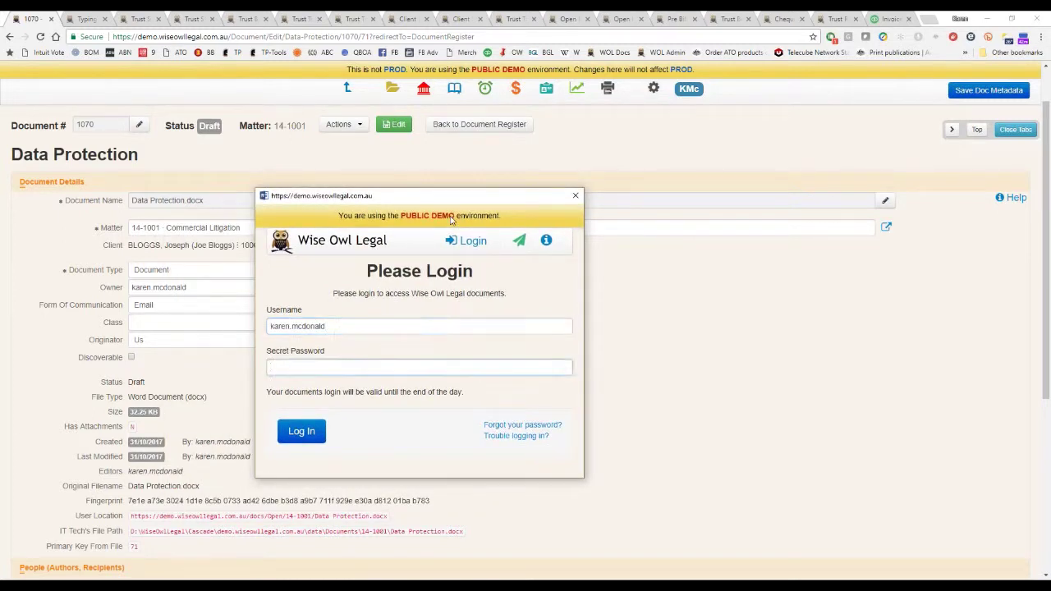
{"action": "type", "text": "demo"}
{"action": "type", "text": "•••••••"}
Log in, enable editing of Data Protection.docx in Word, and scroll through it.
{"action": "left_click", "coordinate": [305, 439]}
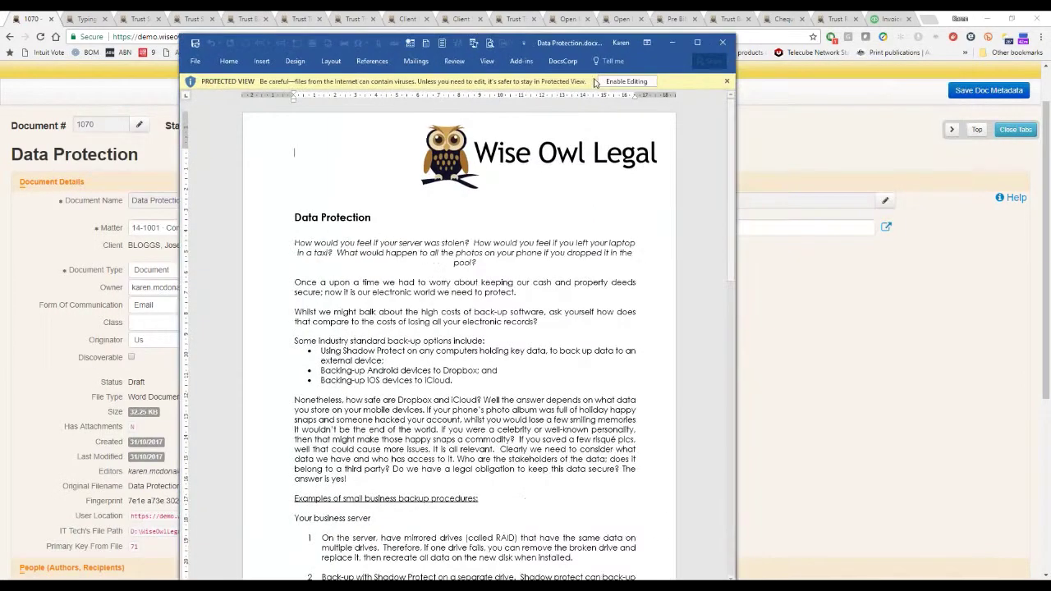
{"action": "left_click", "coordinate": [632, 82]}
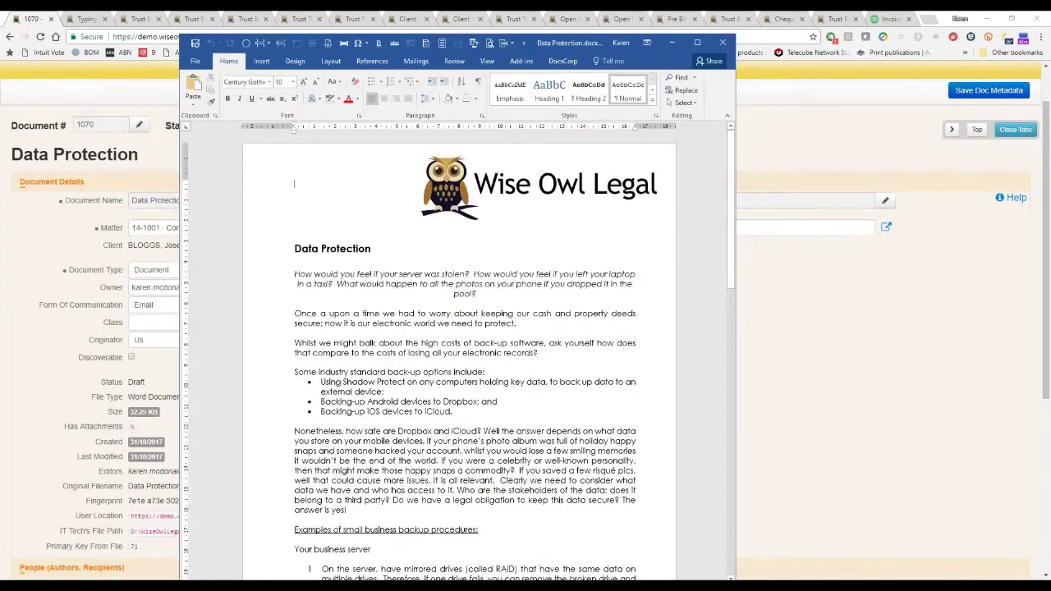
{"action": "scroll", "coordinate": [460, 352], "scroll_direction": "down", "scroll_amount": 5}
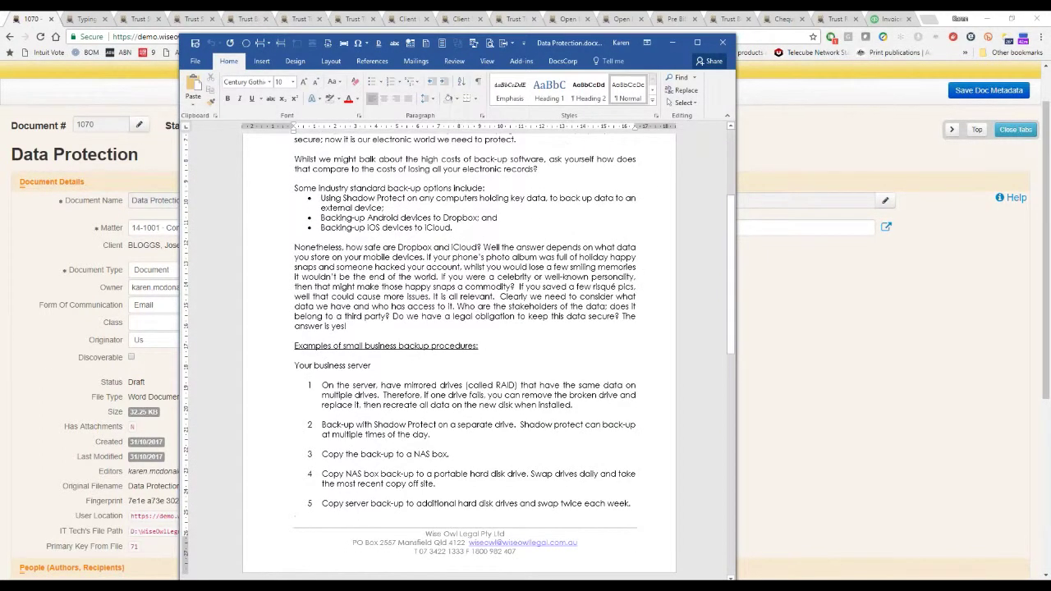
{"action": "scroll", "coordinate": [459, 353], "scroll_direction": "down", "scroll_amount": 5}
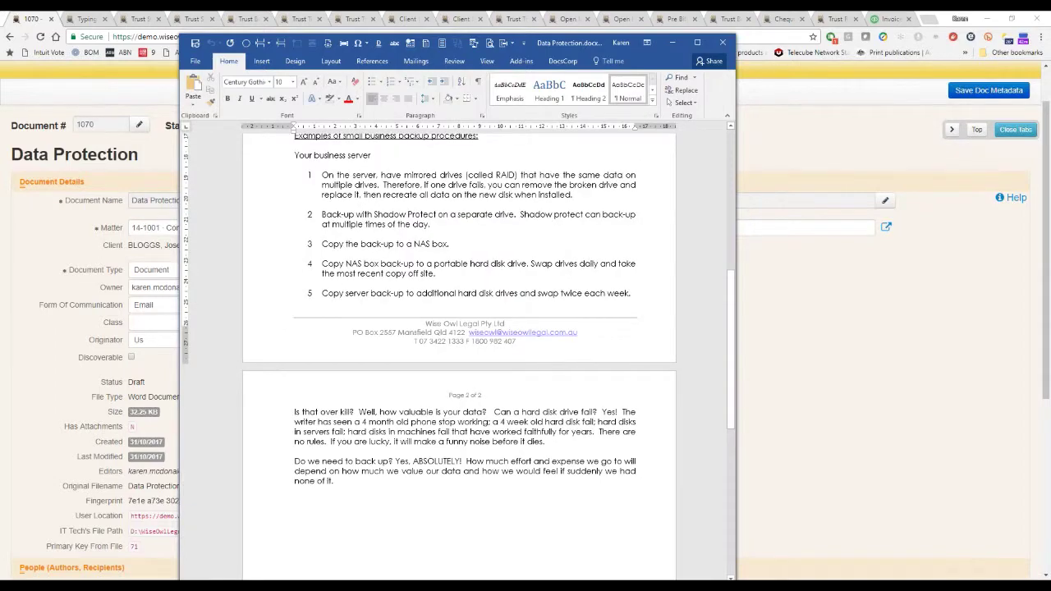
{"action": "scroll", "coordinate": [460, 353], "scroll_direction": "up", "scroll_amount": 5}
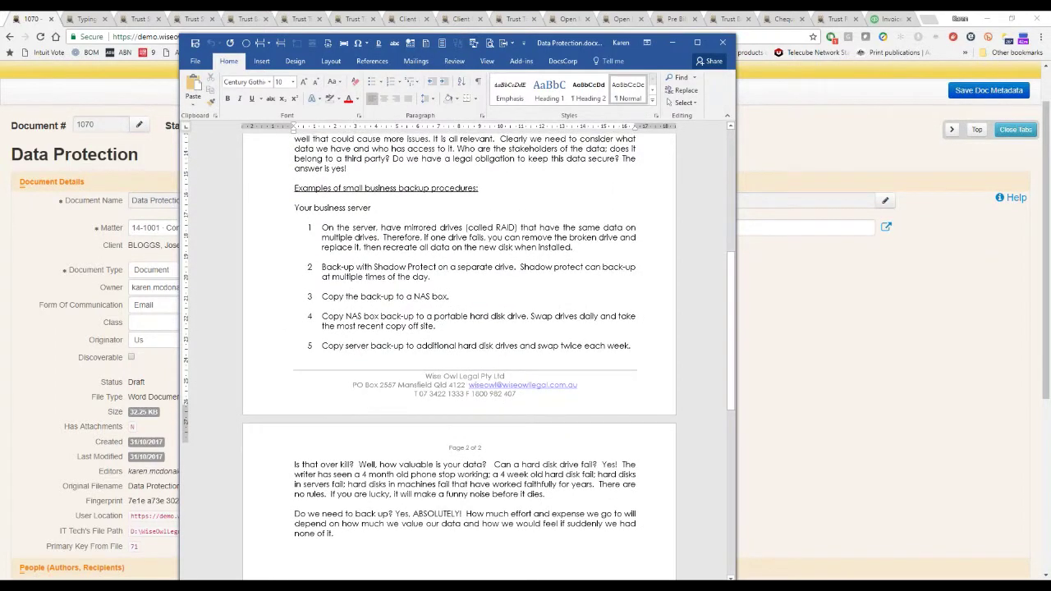
{"action": "scroll", "coordinate": [459, 353], "scroll_direction": "up", "scroll_amount": 5}
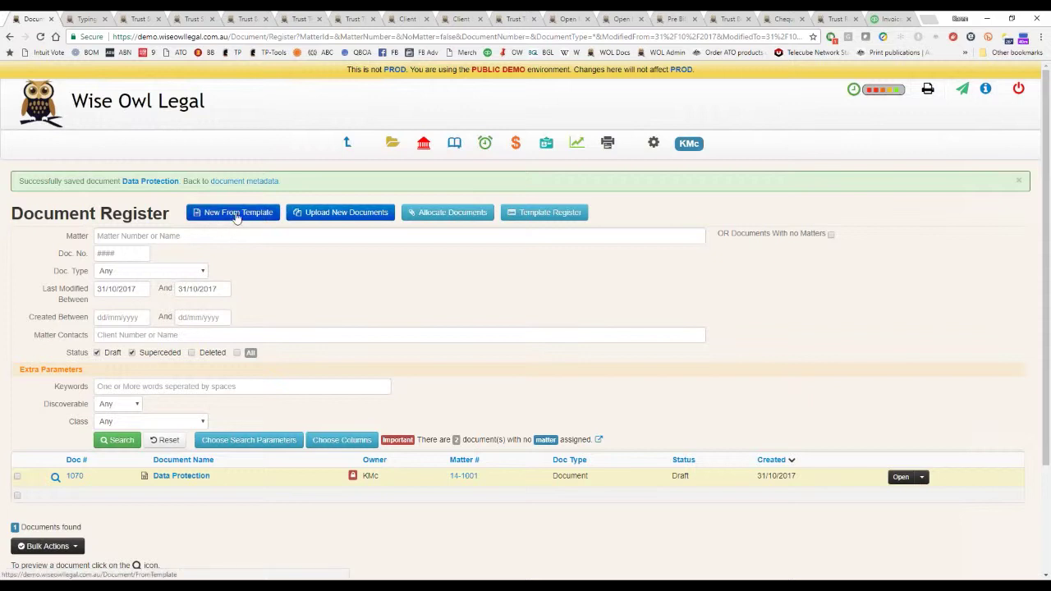
Start a new document for matter 14-1003 Separation from the 003 CCS Letter w LH LOGO - LTR template.
{"action": "left_click", "coordinate": [236, 213]}
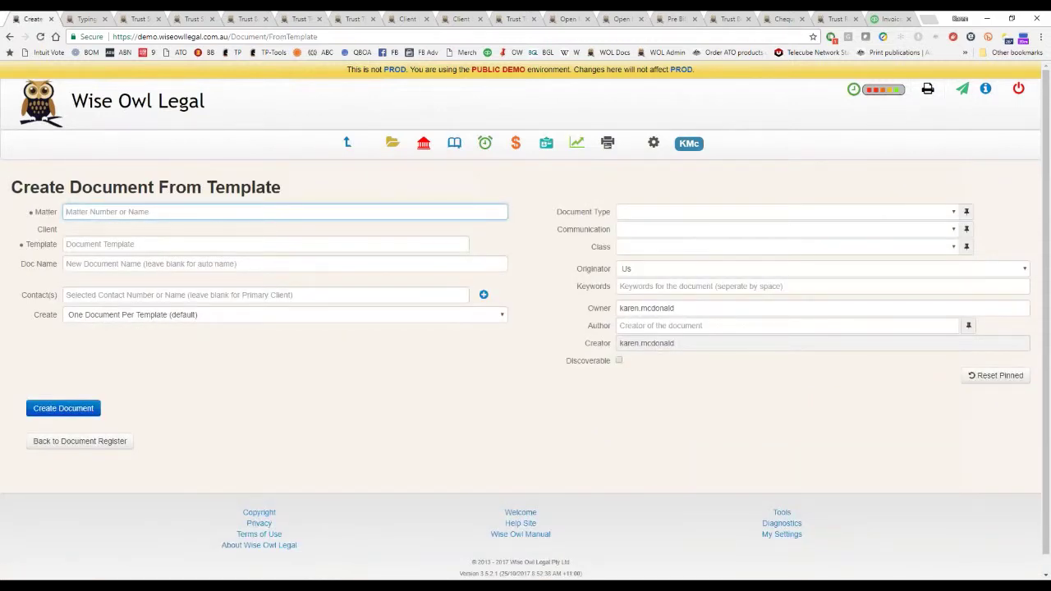
{"action": "key", "text": "Down"}
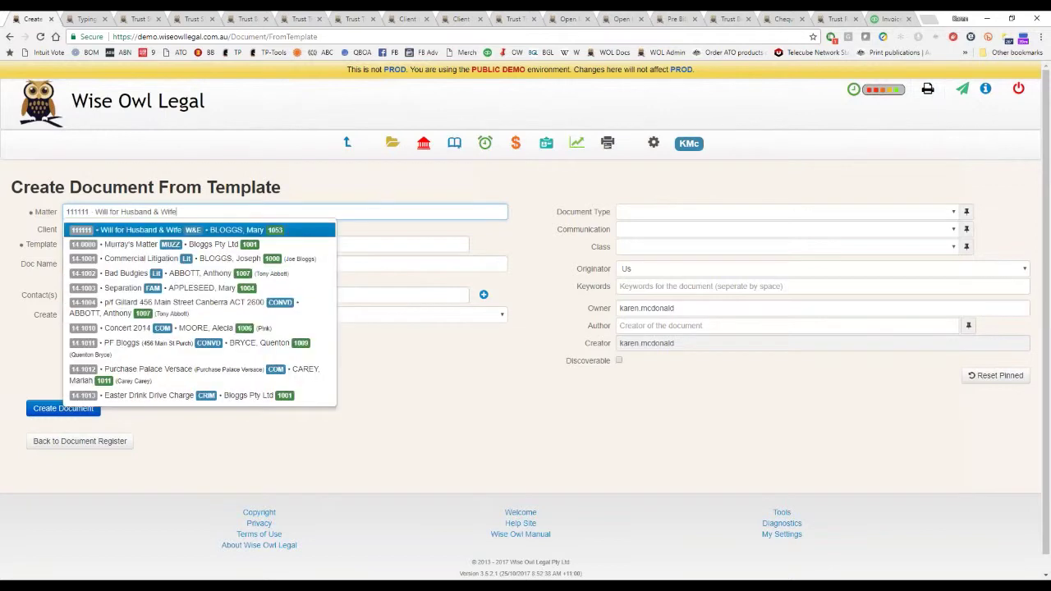
{"action": "key", "text": "Down"}
{"action": "key", "text": "Down"}
{"action": "key", "text": "Down"}
{"action": "key", "text": "Down"}
{"action": "key", "text": "Down"}
{"action": "key", "text": "Up"}
{"action": "key", "text": "Return"}
{"action": "left_click", "coordinate": [264, 243]}
{"action": "key", "text": "Down"}
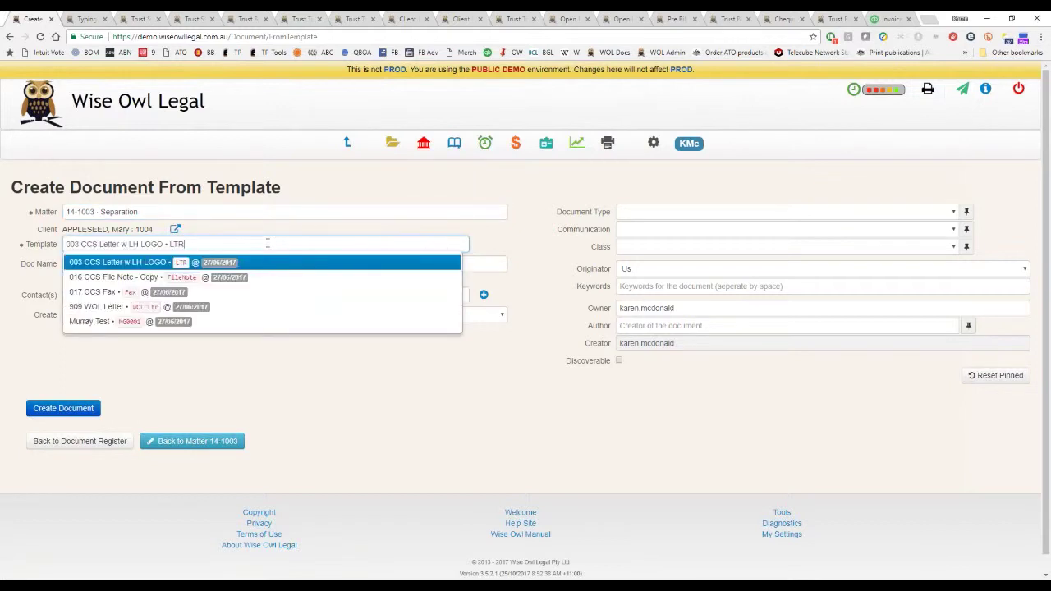
{"action": "key", "text": "Return"}
Name the new document 'Letter re Court appearance'.
{"action": "left_click", "coordinate": [238, 267]}
{"action": "type", "text": "Letter re"}
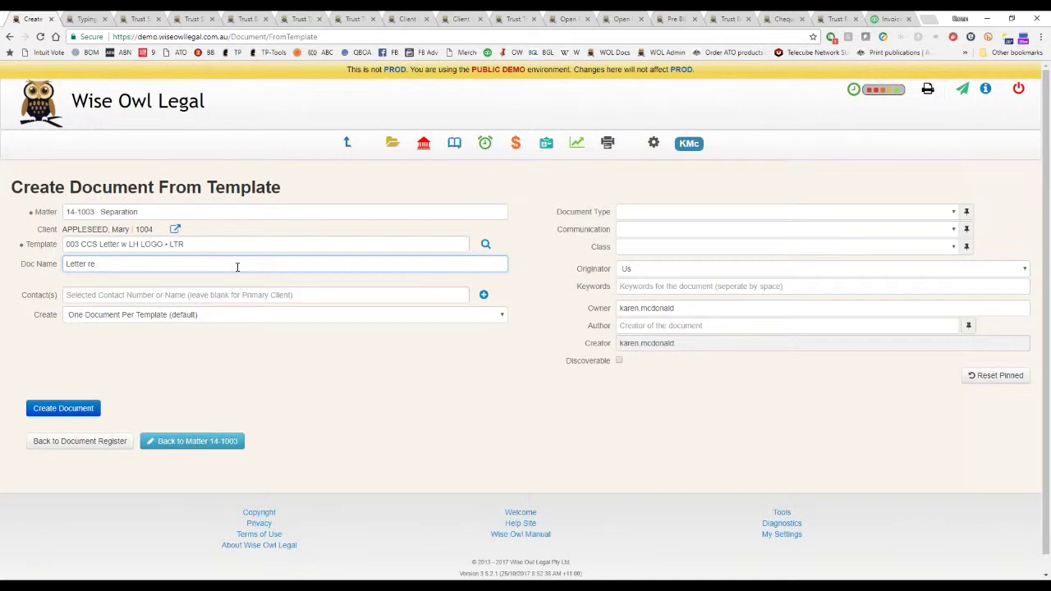
{"action": "type", "text": "Court a"}
{"action": "type", "text": "ppearance"}
{"action": "key", "text": "Tab"}
Set type Letter Out and communication Letter, leave class unset, and create the document.
{"action": "left_click", "coordinate": [671, 213]}
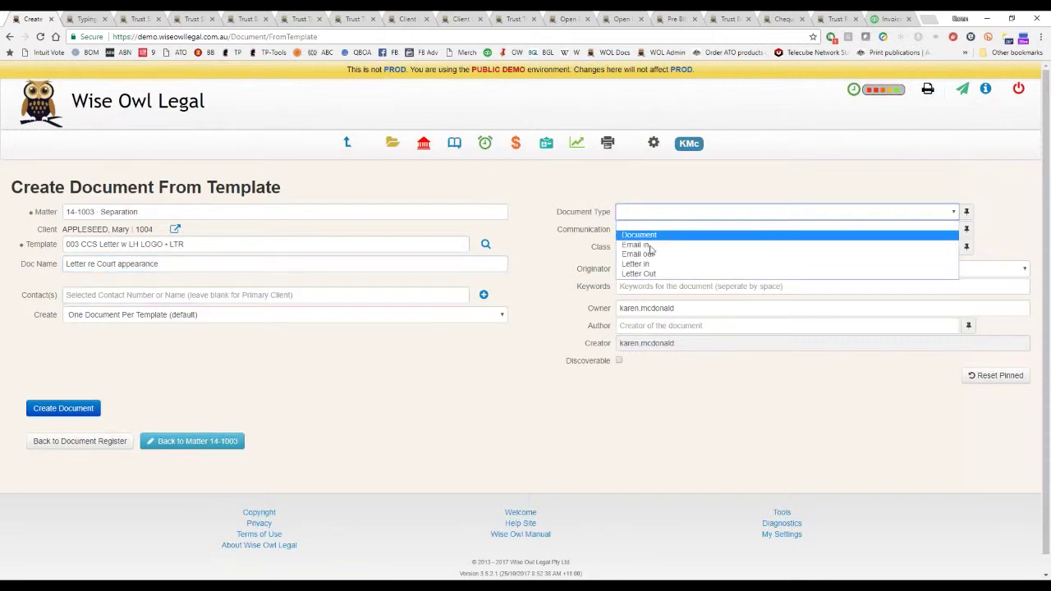
{"action": "left_click", "coordinate": [664, 271]}
{"action": "left_click", "coordinate": [679, 231]}
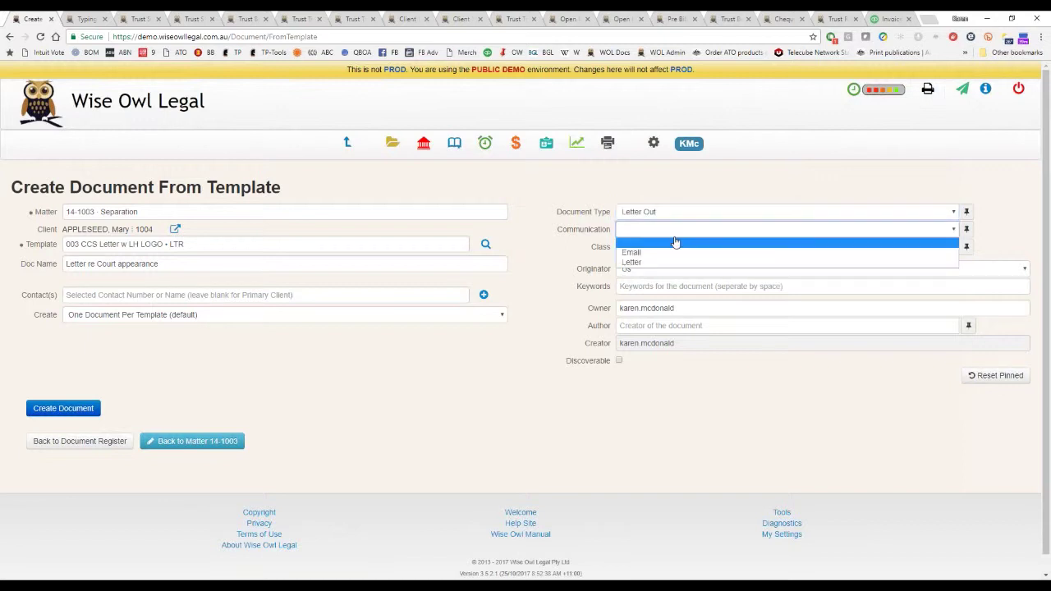
{"action": "left_click", "coordinate": [664, 264]}
{"action": "left_click", "coordinate": [682, 247]}
{"action": "left_click", "coordinate": [681, 248]}
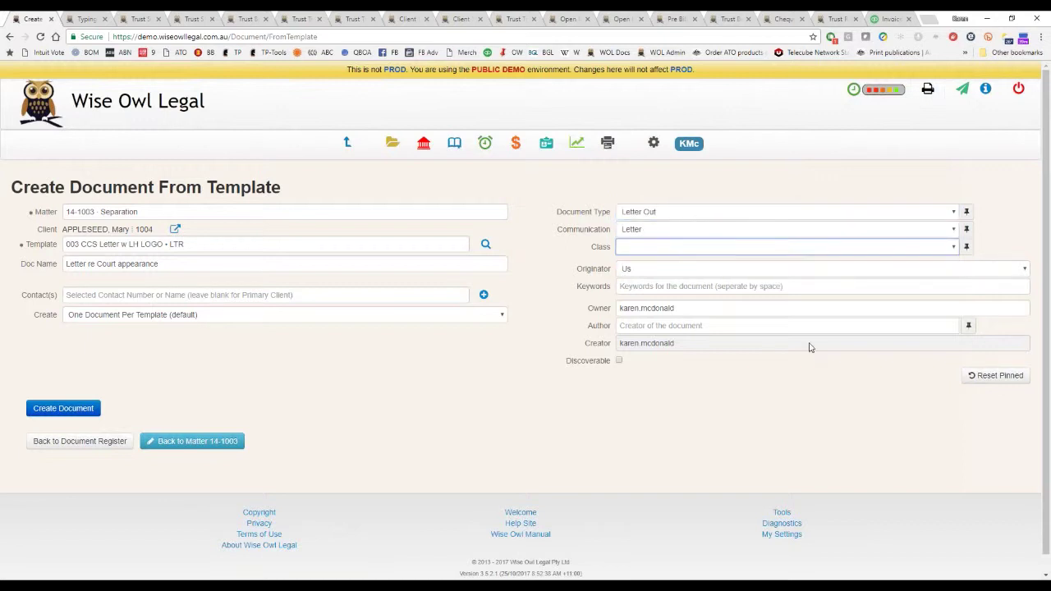
{"action": "left_click", "coordinate": [68, 408]}
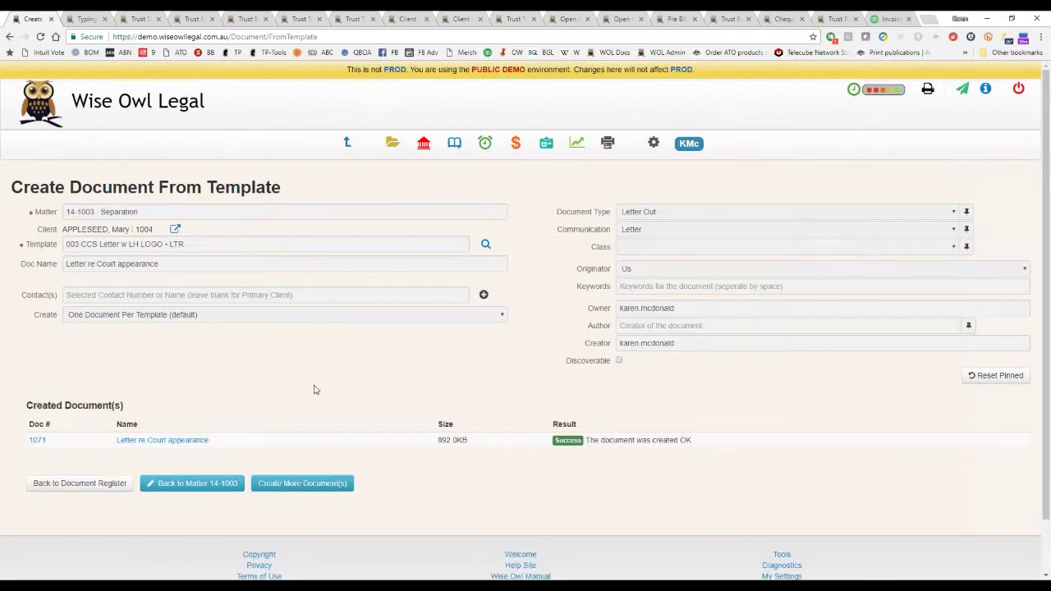
Open the new court letter in Word, shift its window right, and inspect the address and Separation lines.
{"action": "left_click", "coordinate": [163, 440]}
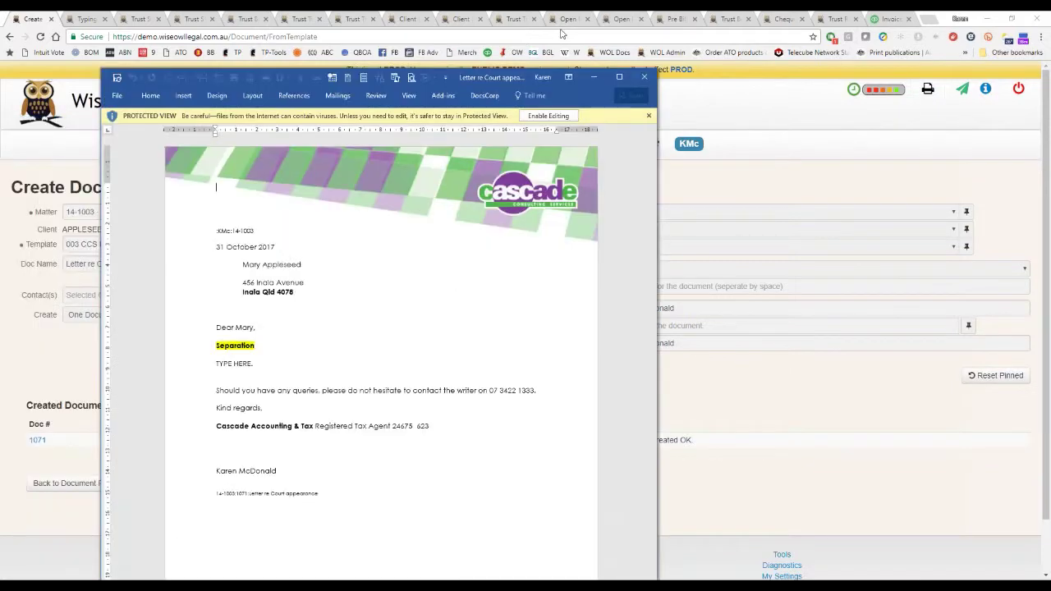
{"action": "left_click_drag", "start_coordinate": [481, 74], "coordinate": [678, 30]}
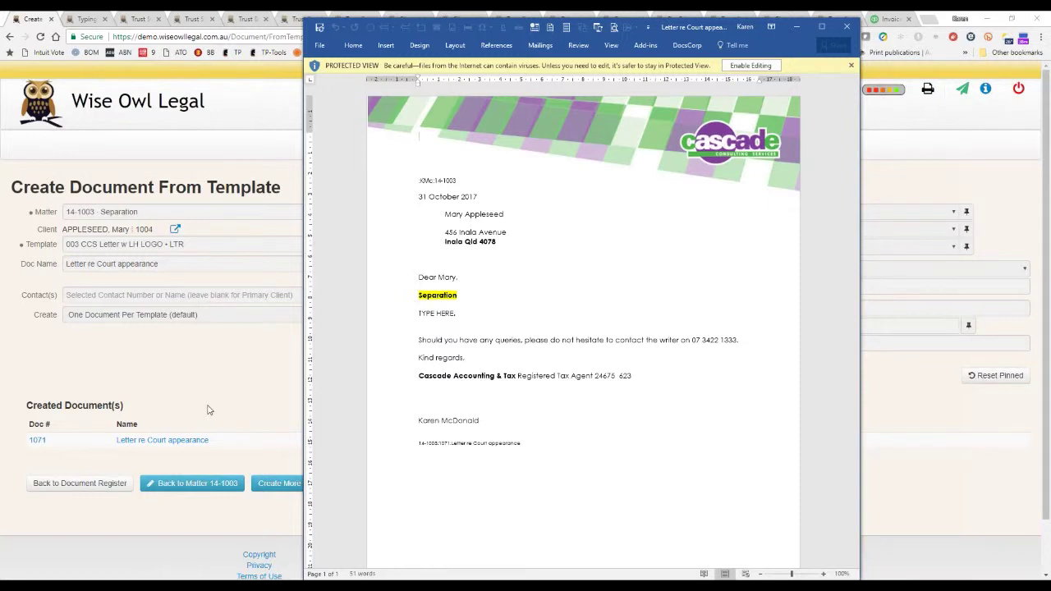
{"action": "left_click", "coordinate": [485, 229]}
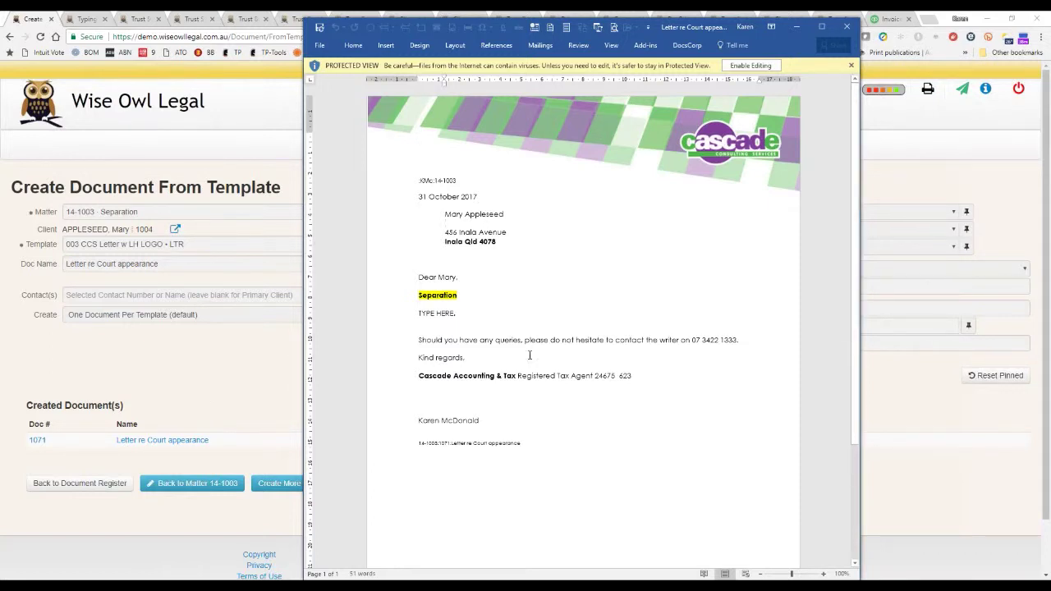
{"action": "left_click", "coordinate": [404, 319]}
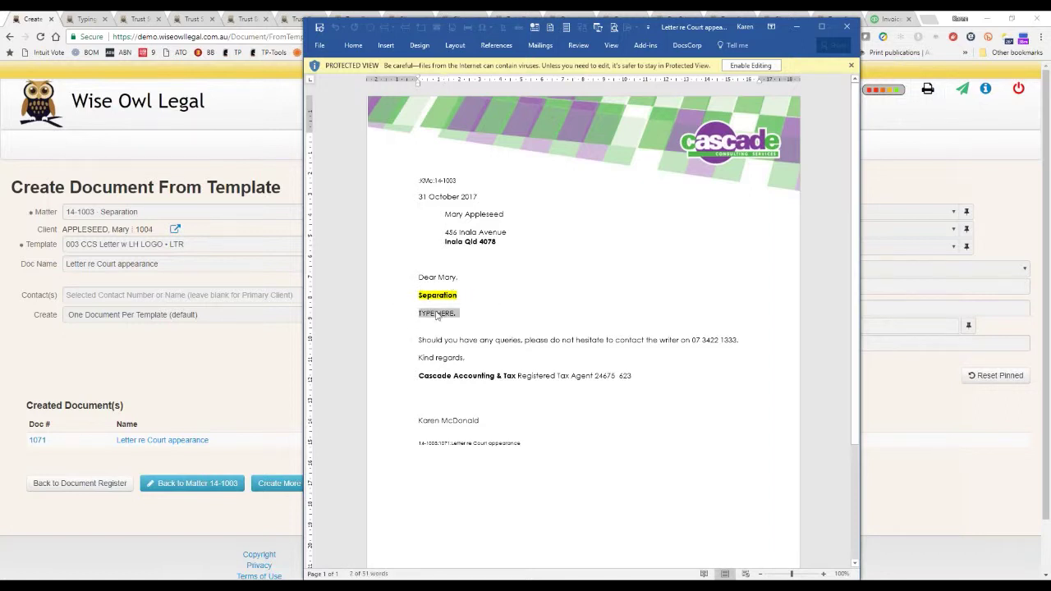
{"action": "left_click", "coordinate": [413, 297]}
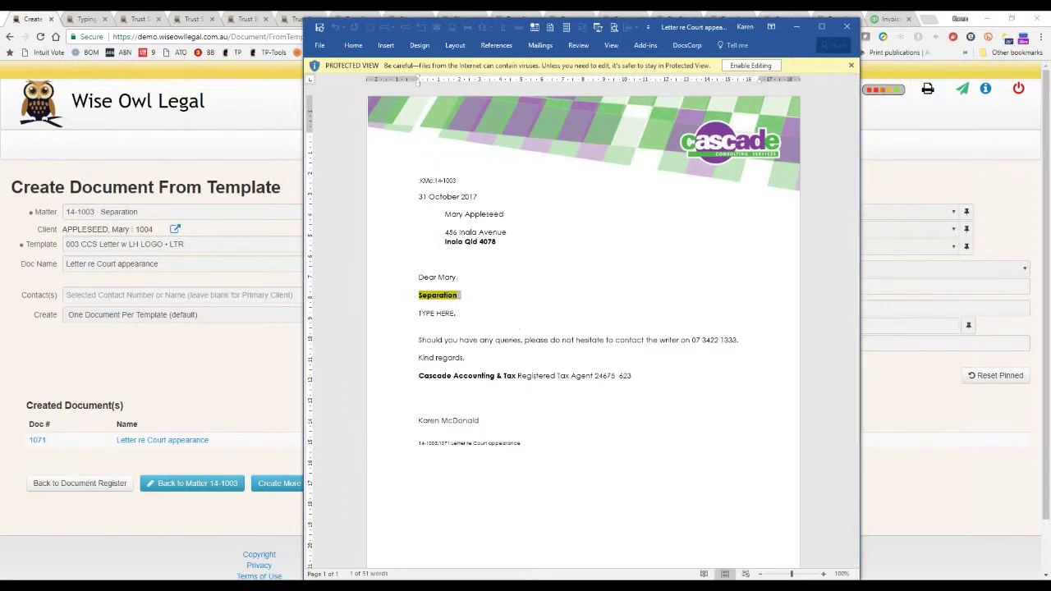
{"action": "left_click", "coordinate": [645, 418]}
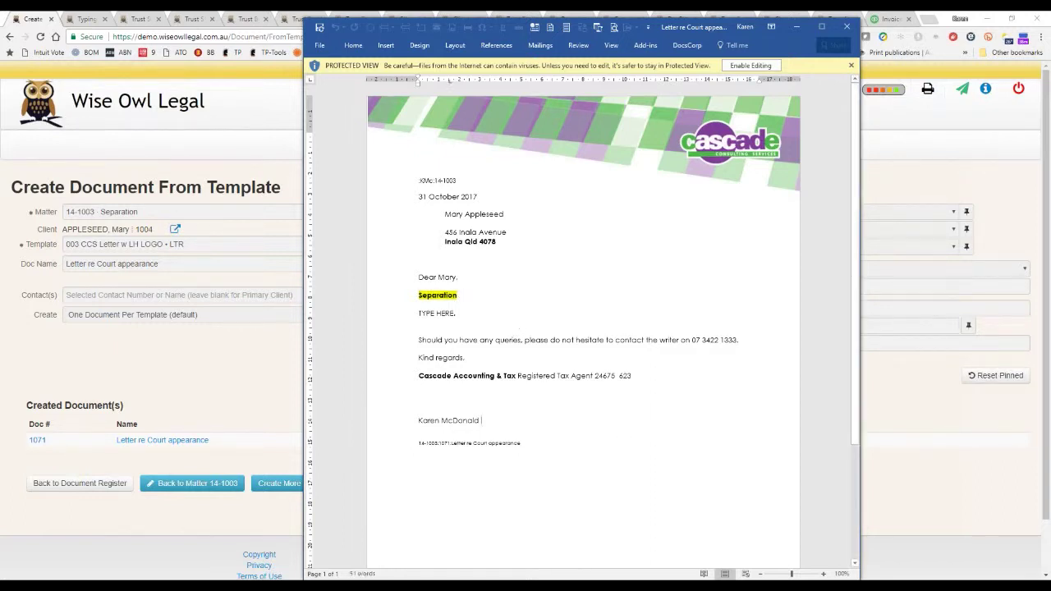
Enable editing on the letter, minimise Word, and show the Wise Owl Legal Matters list.
{"action": "left_click", "coordinate": [750, 65]}
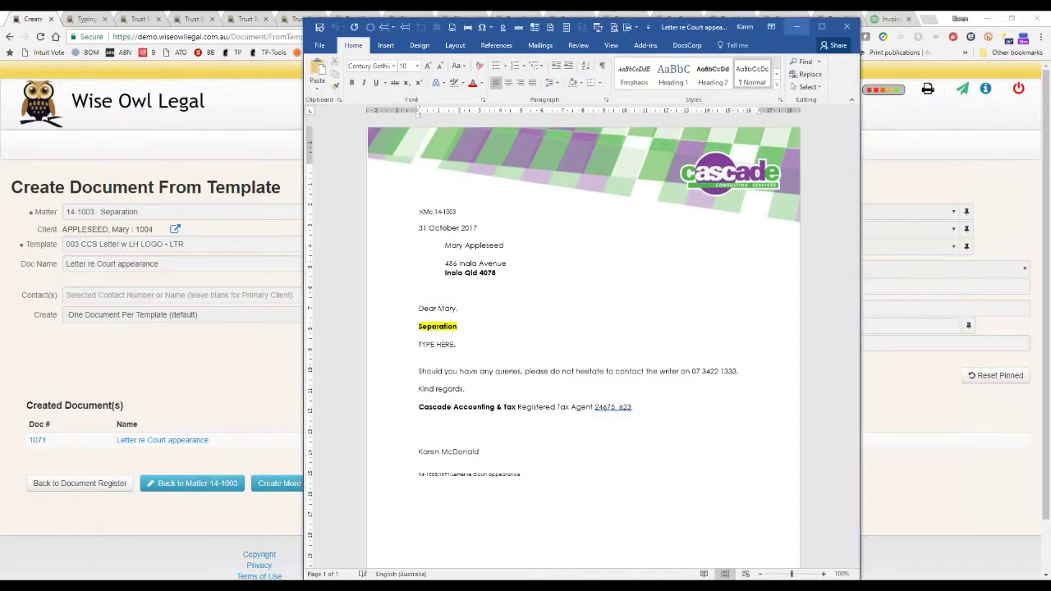
{"action": "left_click", "coordinate": [797, 29]}
{"action": "left_click", "coordinate": [393, 143]}
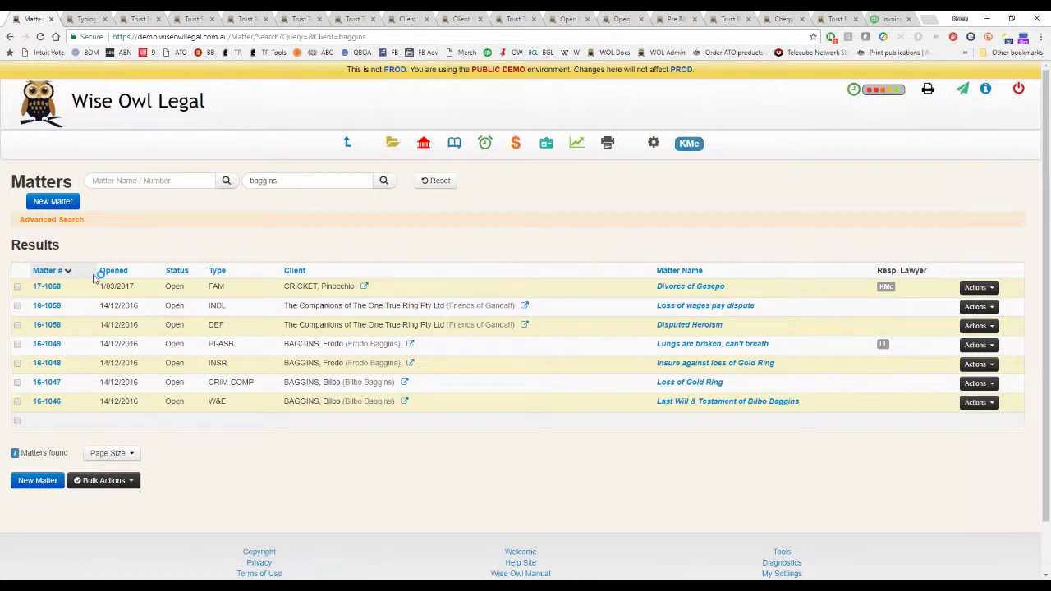
Clear the baggins client filter, reset the search, and open matter 17-1077 Appleseed vs Bloggs.
{"action": "left_click", "coordinate": [250, 180]}
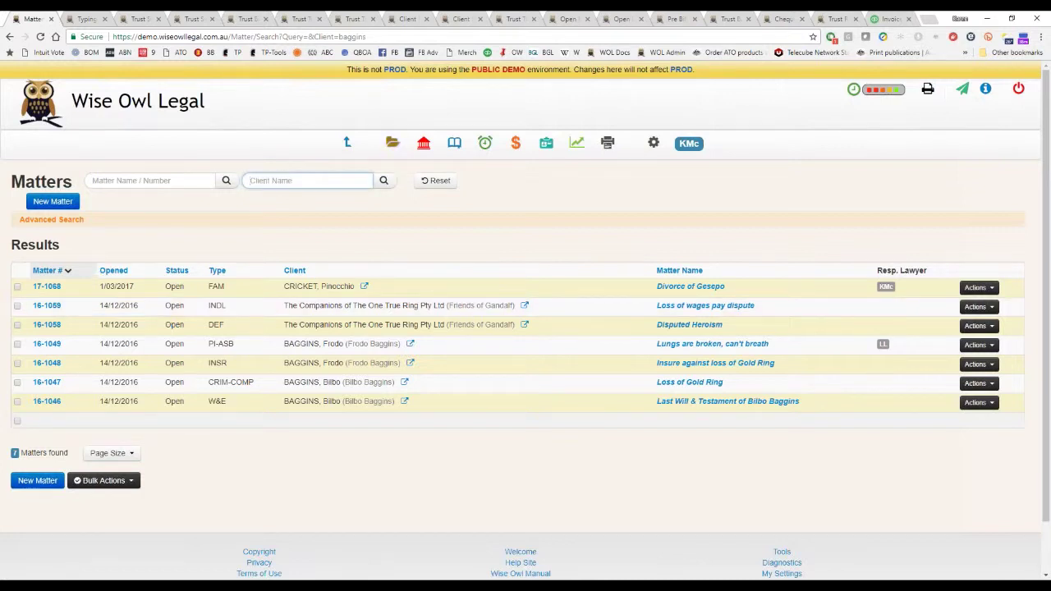
{"action": "left_click", "coordinate": [435, 179]}
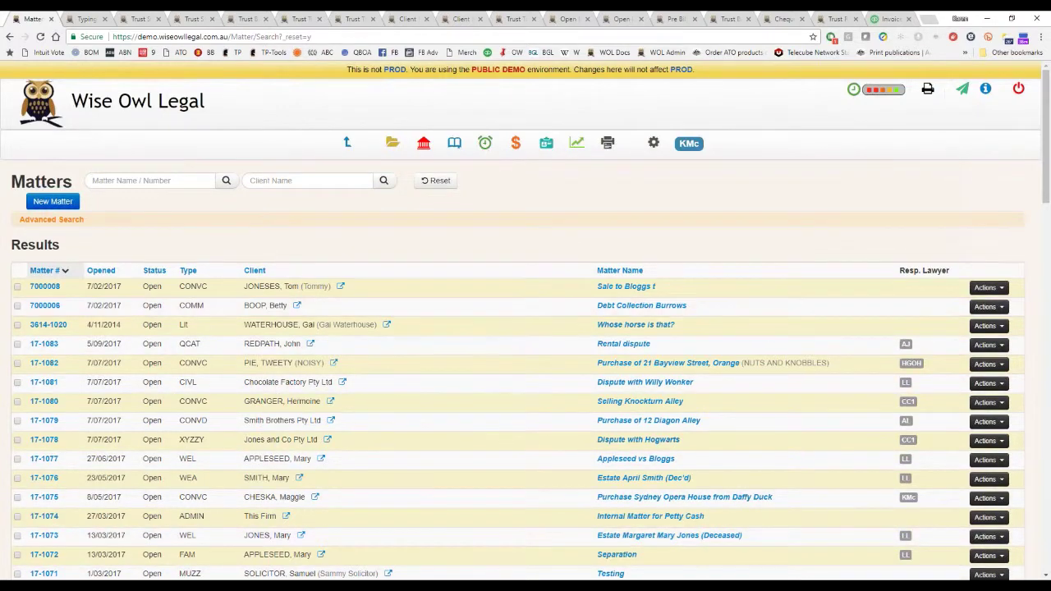
{"action": "scroll", "coordinate": [197, 195], "scroll_direction": "down", "scroll_amount": 3}
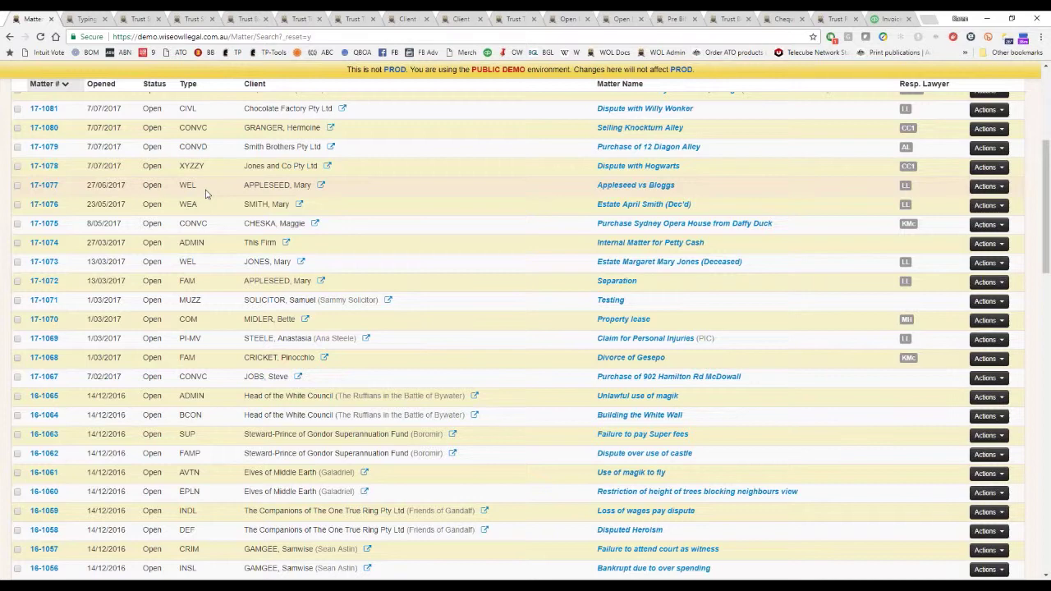
{"action": "left_click", "coordinate": [41, 187]}
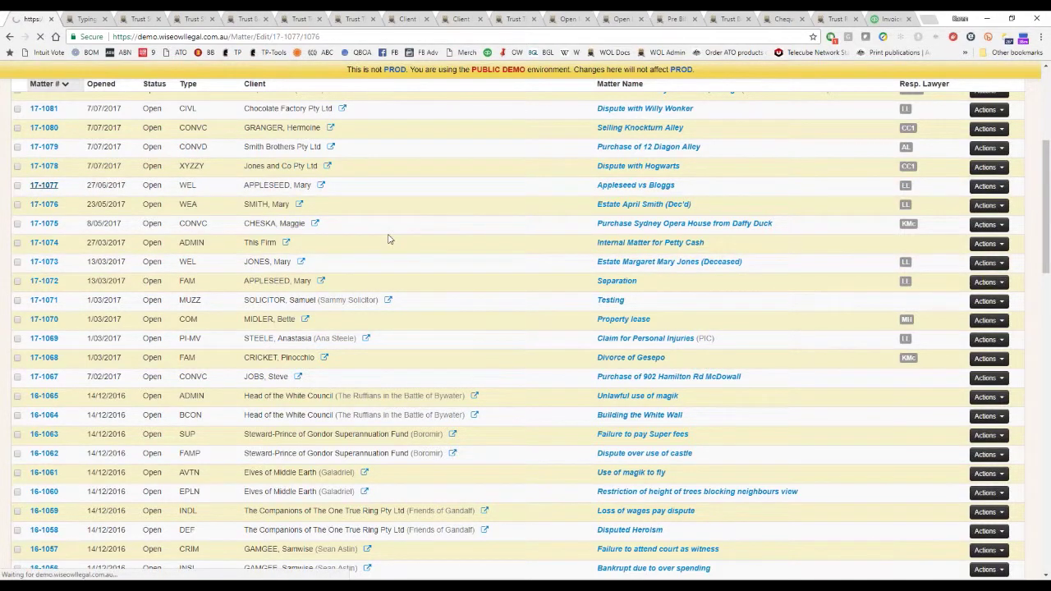
Expand the Common, Key Dates & Directions, Document Dates and Willmaker Details custom field sections.
{"action": "scroll", "coordinate": [293, 479], "scroll_direction": "down", "scroll_amount": 3}
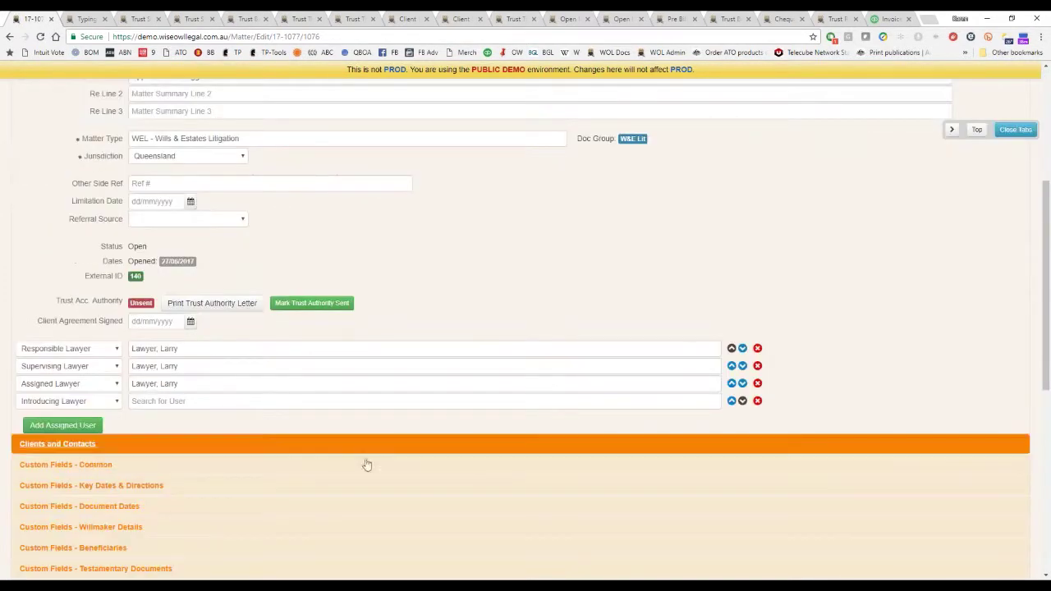
{"action": "scroll", "coordinate": [345, 513], "scroll_direction": "down", "scroll_amount": 3}
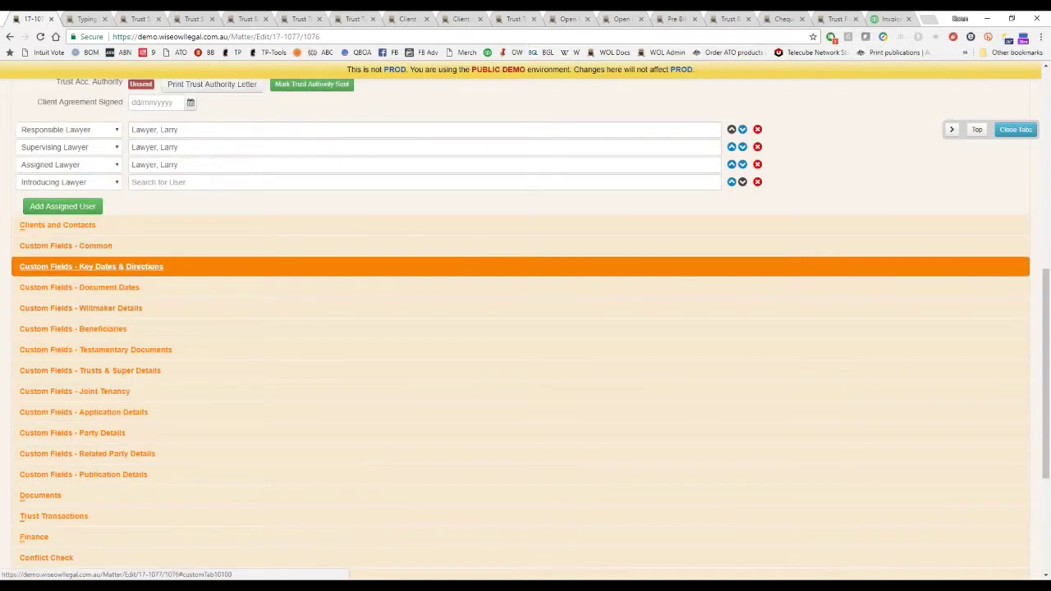
{"action": "left_click", "coordinate": [480, 255]}
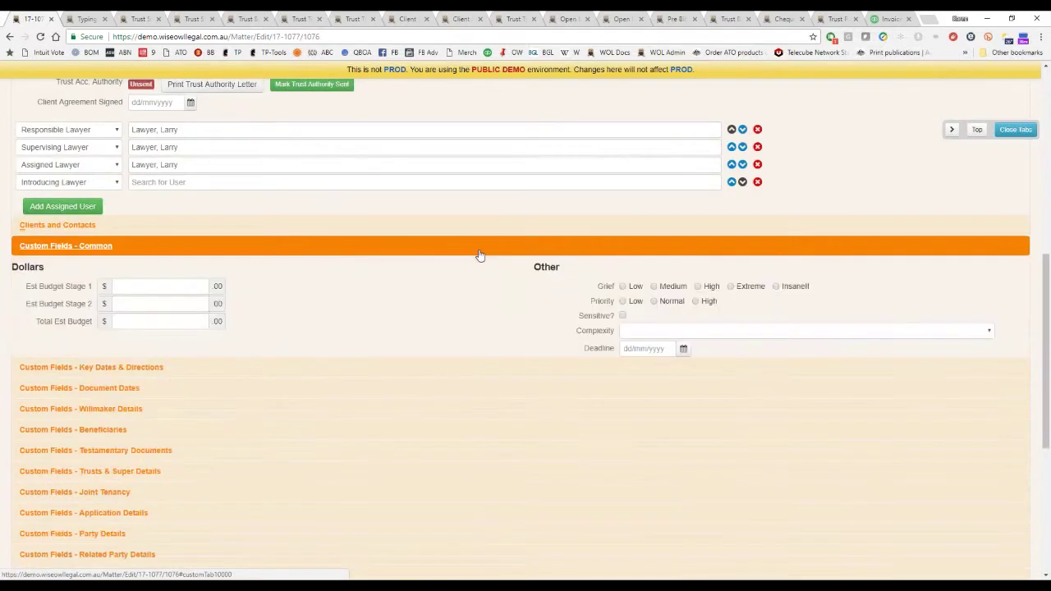
{"action": "left_click", "coordinate": [394, 373]}
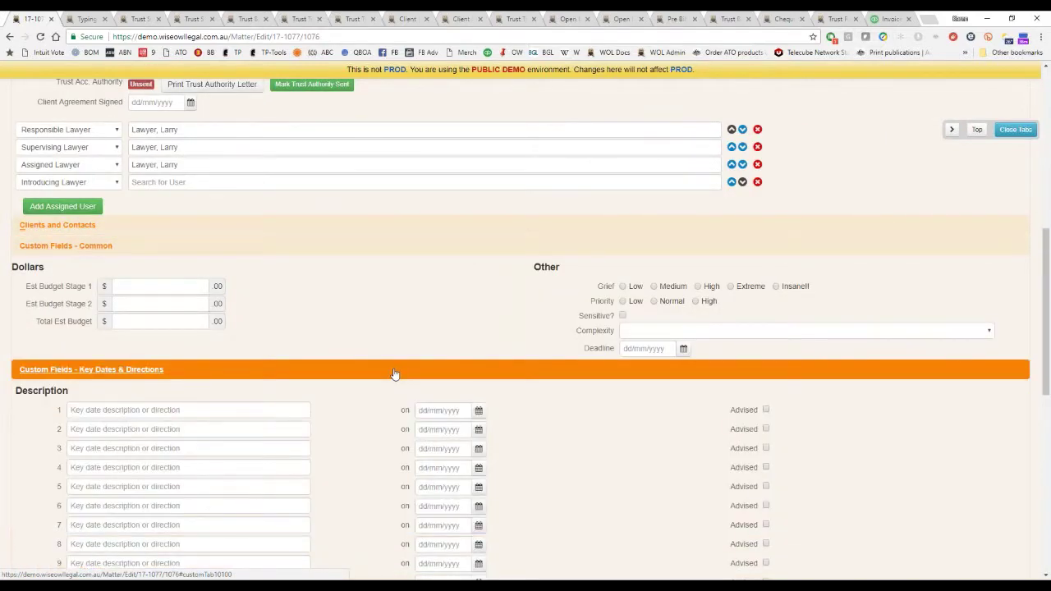
{"action": "scroll", "coordinate": [394, 373], "scroll_direction": "down", "scroll_amount": 2}
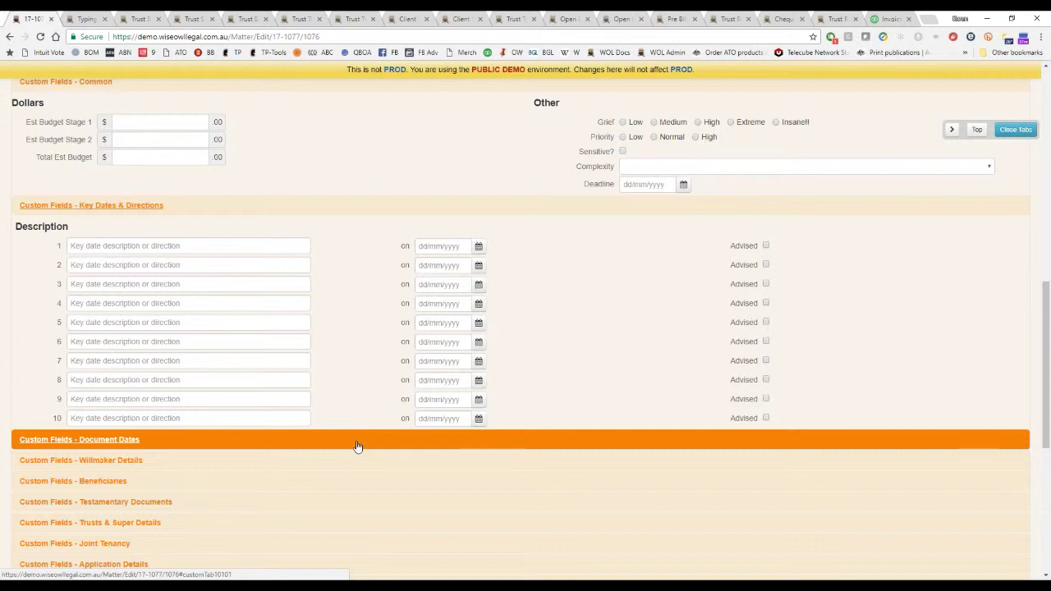
{"action": "left_click", "coordinate": [357, 447]}
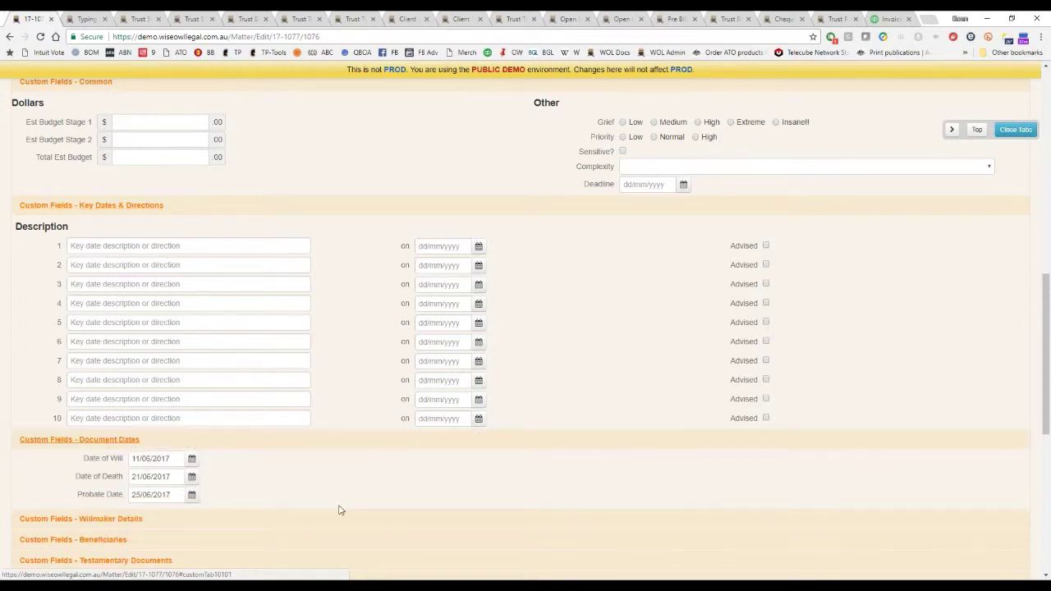
{"action": "left_click", "coordinate": [314, 519]}
{"action": "scroll", "coordinate": [393, 431], "scroll_direction": "down", "scroll_amount": 3}
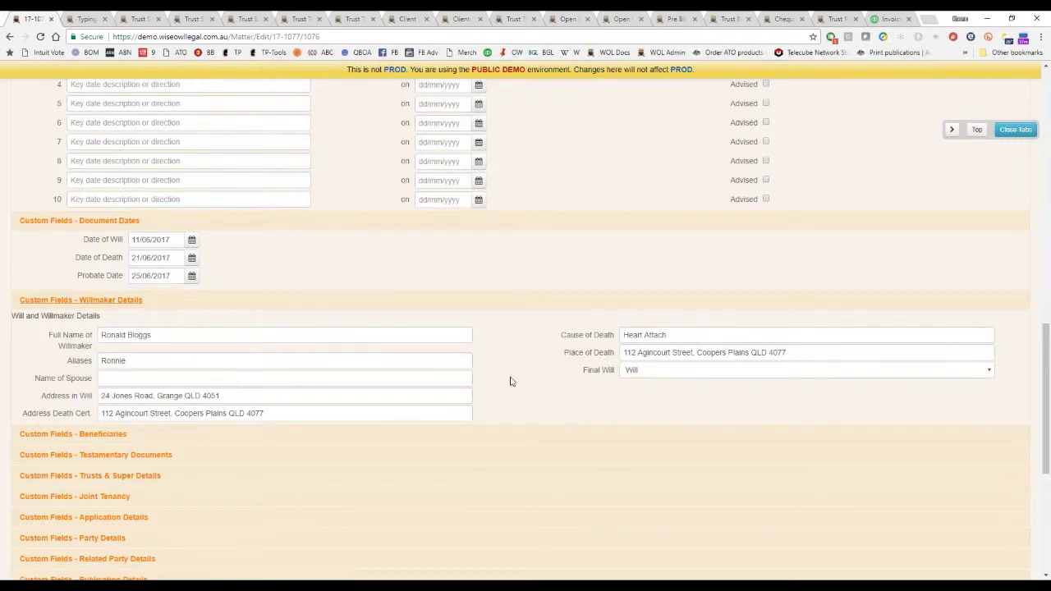
Scroll back up on matter 17-1077's edit page.
{"action": "scroll", "coordinate": [512, 376], "scroll_direction": "up", "scroll_amount": 5}
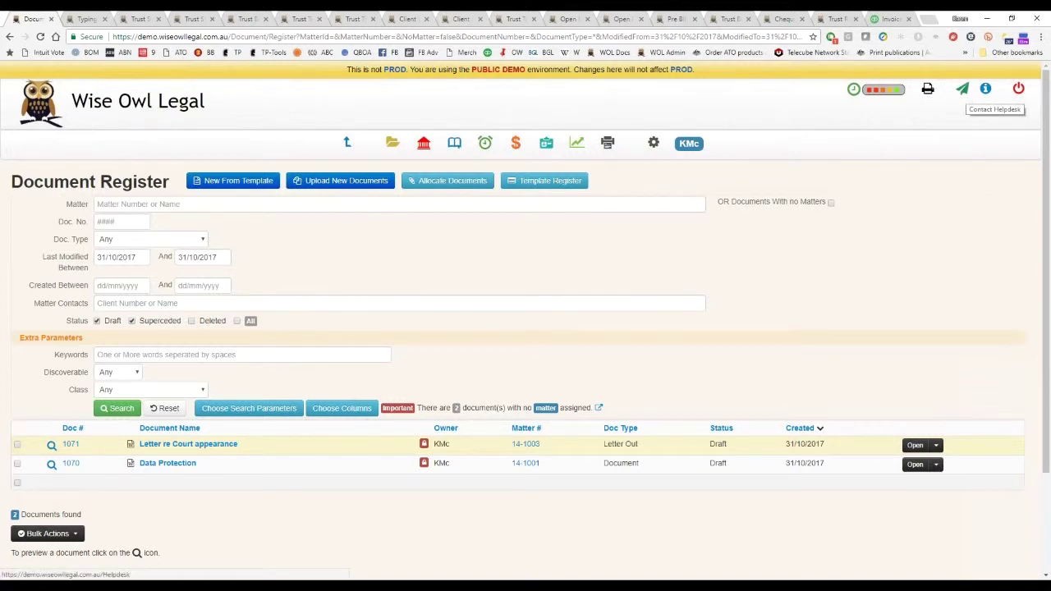
Sign in to Wise Owl Help, search 'bank rec', and open Trust Accounting - Bank Reconciliation.
{"action": "left_click", "coordinate": [985, 89]}
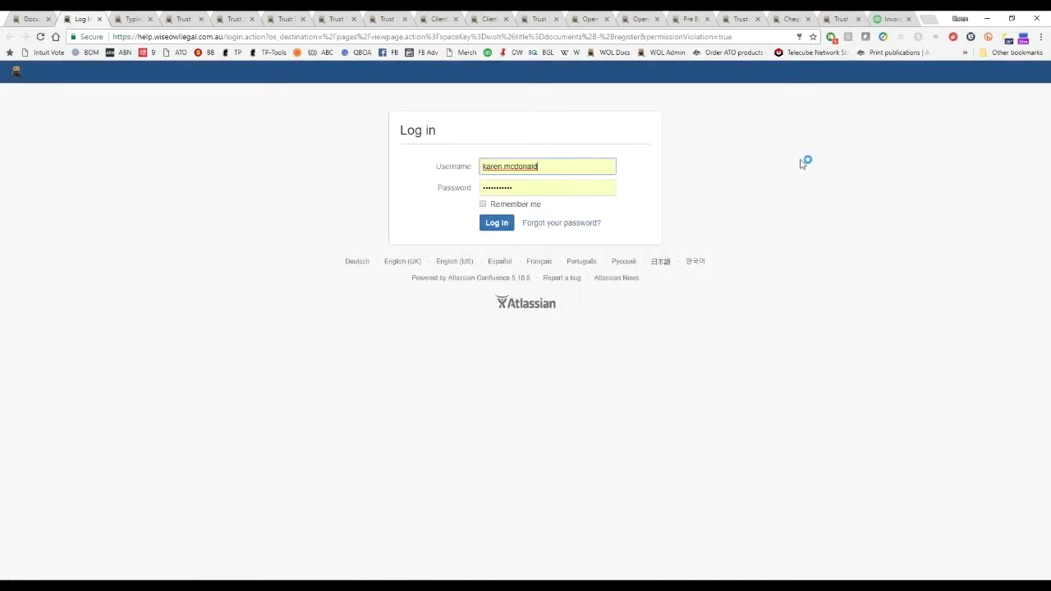
{"action": "left_click", "coordinate": [497, 223]}
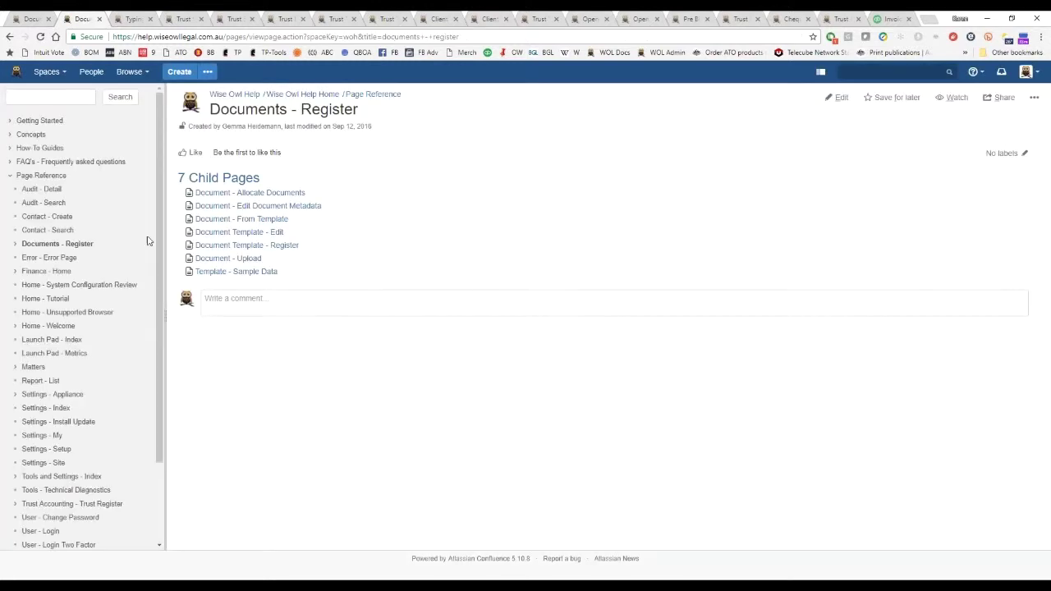
{"action": "left_click", "coordinate": [35, 93]}
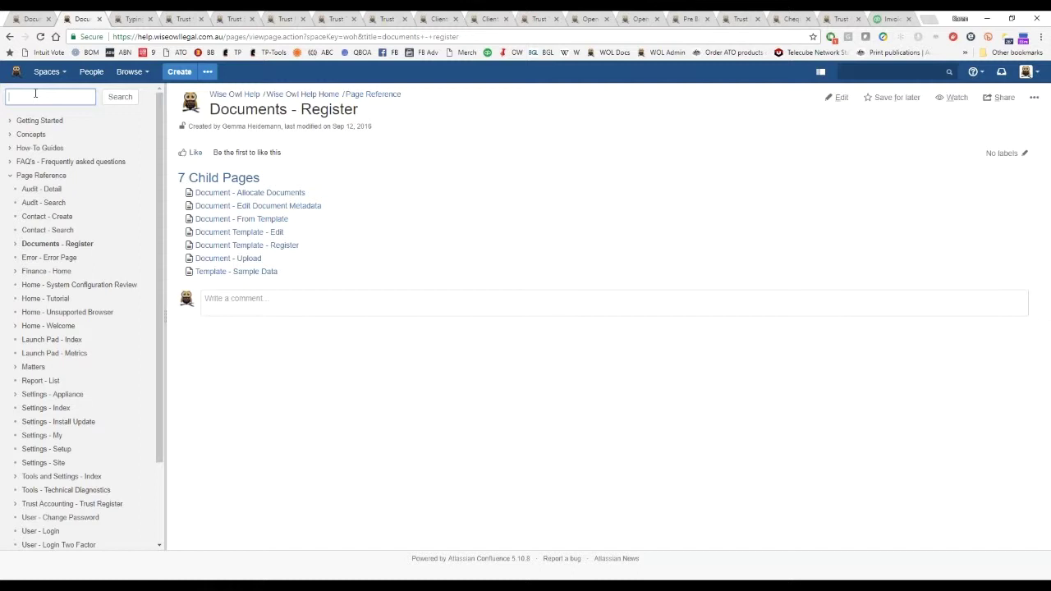
{"action": "type", "text": "bann"}
{"action": "type", "text": " rec"}
{"action": "key", "text": "Return"}
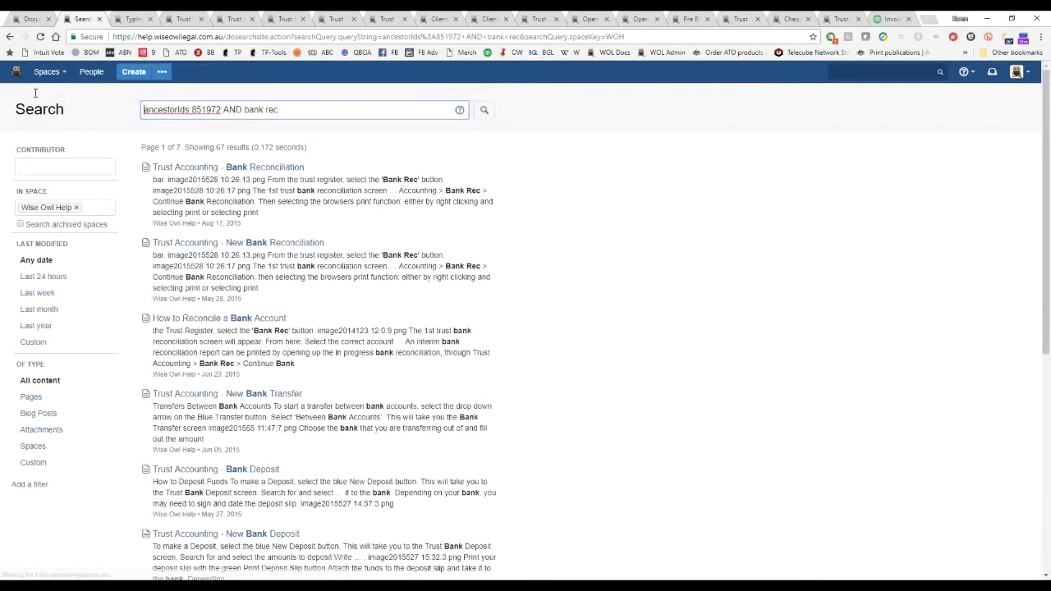
{"action": "left_click", "coordinate": [270, 168]}
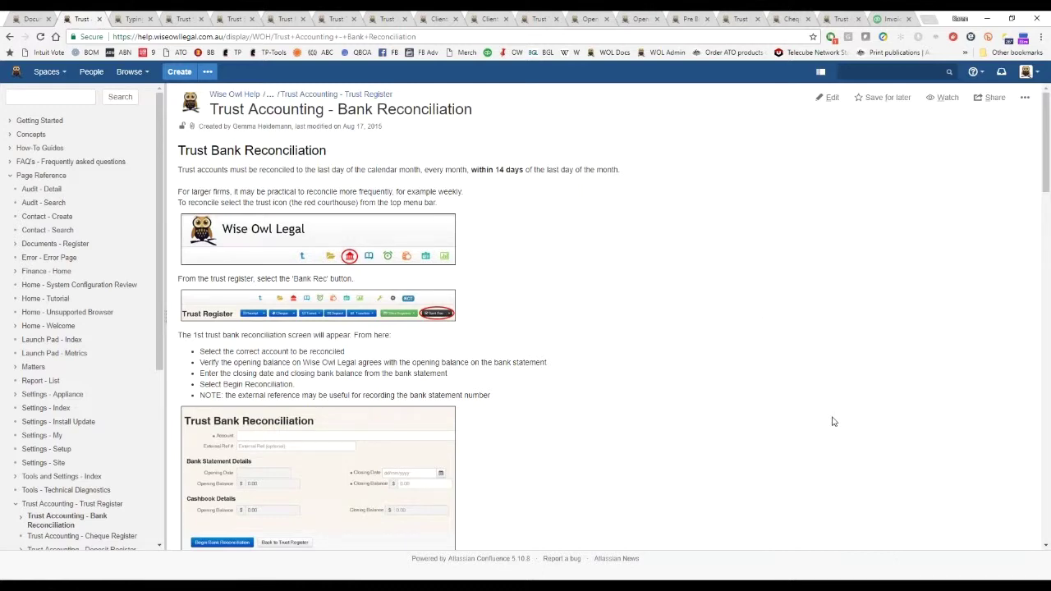
Read through the Bank Reconciliation page, then go to the Audit - Detail page.
{"action": "scroll", "coordinate": [831, 421], "scroll_direction": "down", "scroll_amount": 3}
{"action": "scroll", "coordinate": [830, 422], "scroll_direction": "down", "scroll_amount": 3}
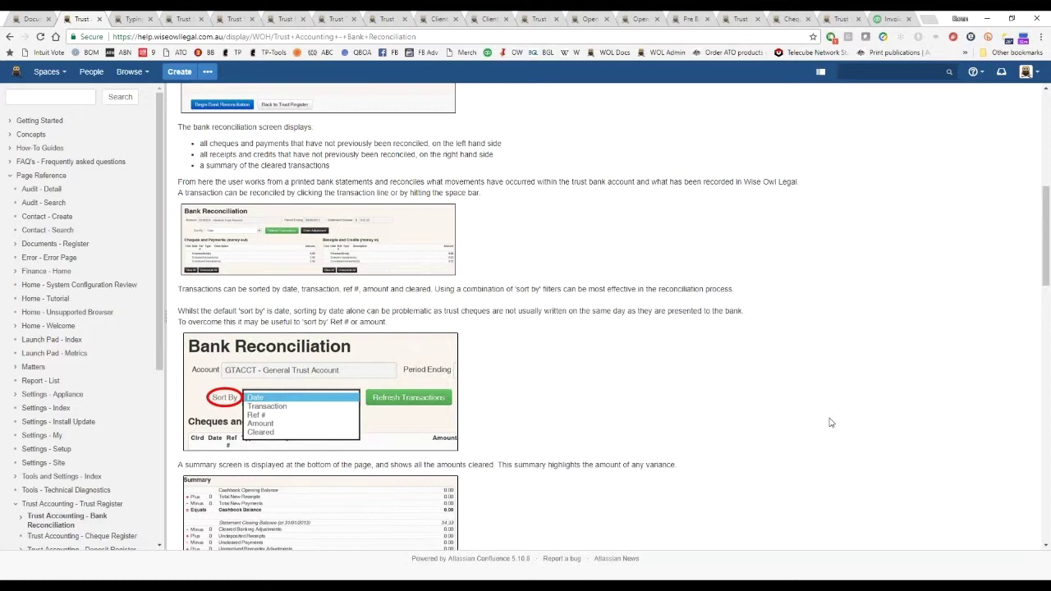
{"action": "scroll", "coordinate": [831, 422], "scroll_direction": "down", "scroll_amount": 3}
{"action": "scroll", "coordinate": [830, 422], "scroll_direction": "down", "scroll_amount": 2}
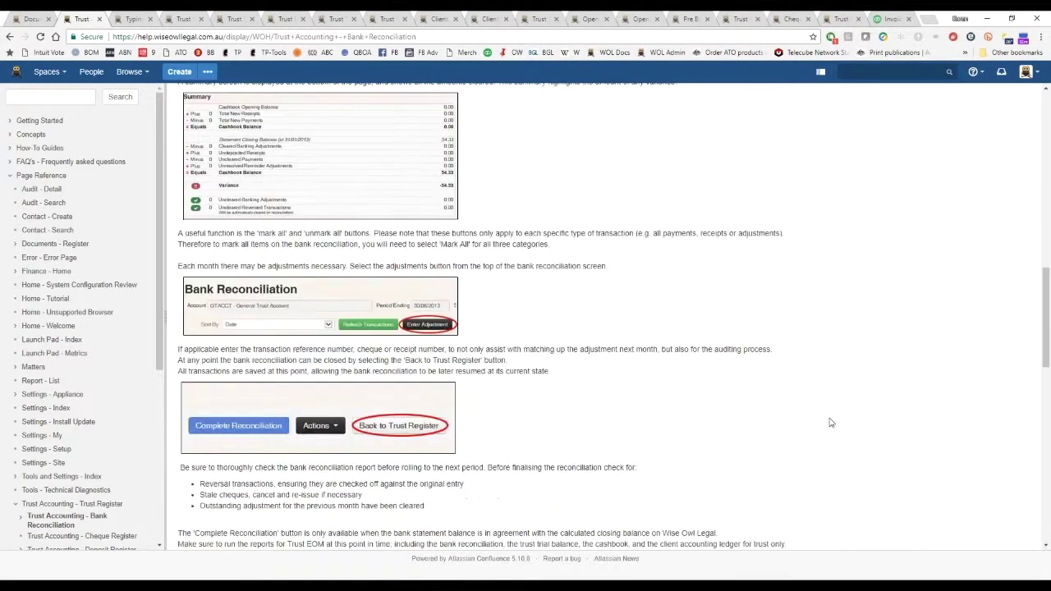
{"action": "scroll", "coordinate": [829, 422], "scroll_direction": "down", "scroll_amount": 3}
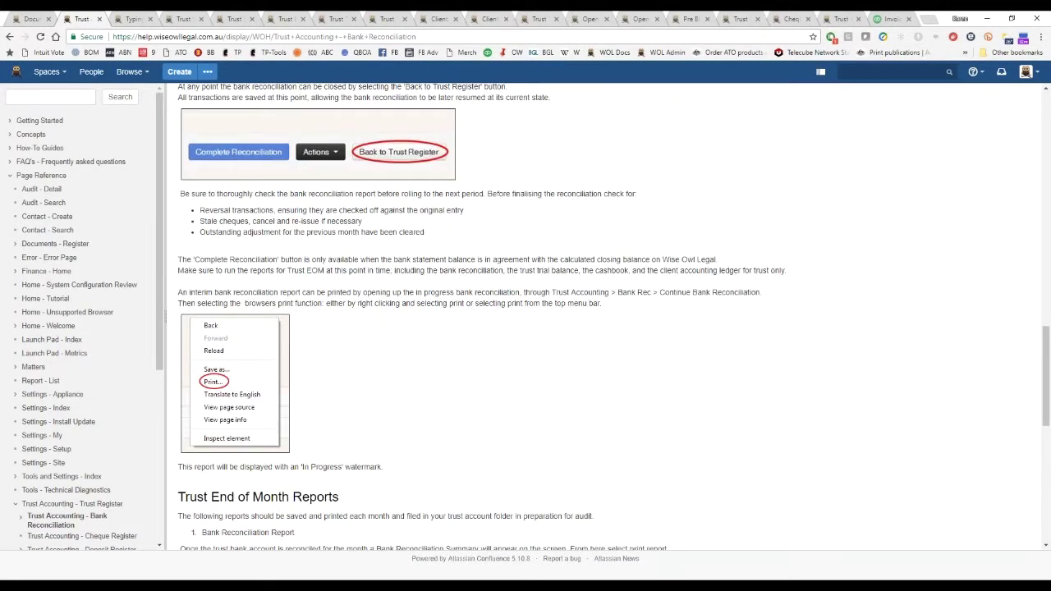
{"action": "scroll", "coordinate": [631, 280], "scroll_direction": "down", "scroll_amount": 4}
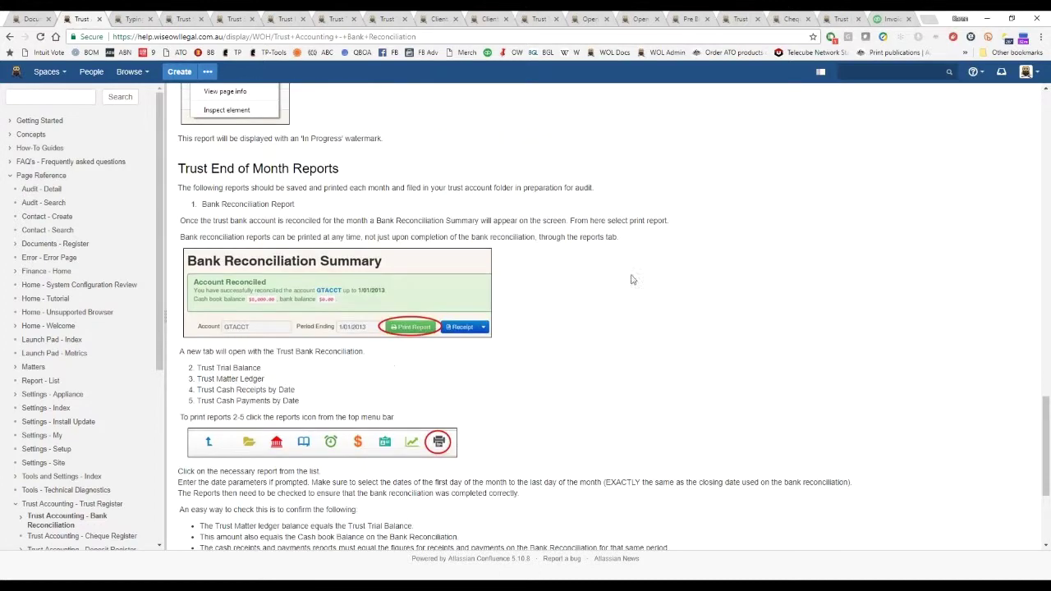
{"action": "scroll", "coordinate": [665, 376], "scroll_direction": "down", "scroll_amount": 3}
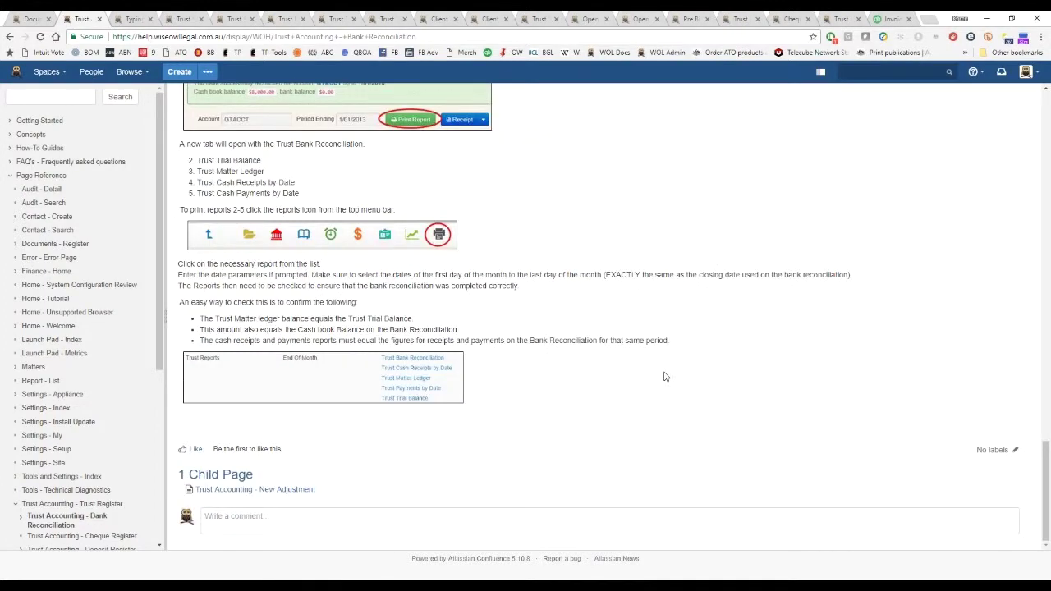
{"action": "scroll", "coordinate": [665, 376], "scroll_direction": "up", "scroll_amount": 4}
{"action": "left_click", "coordinate": [41, 189]}
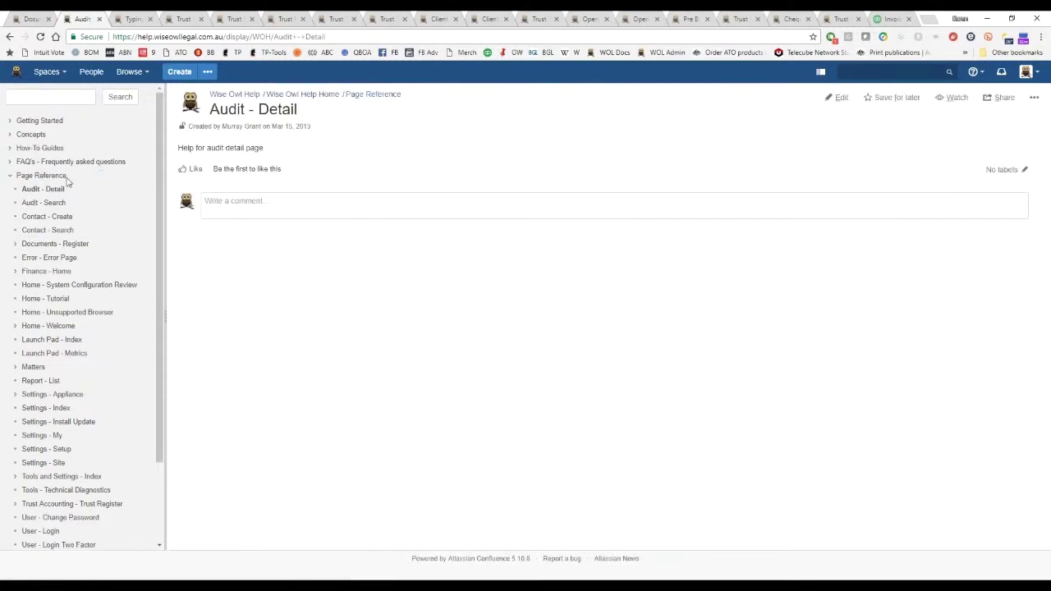
Go from How-To Guides through FAQ's - Frequently asked questions to the Finance FAQ's page.
{"action": "left_click", "coordinate": [40, 148]}
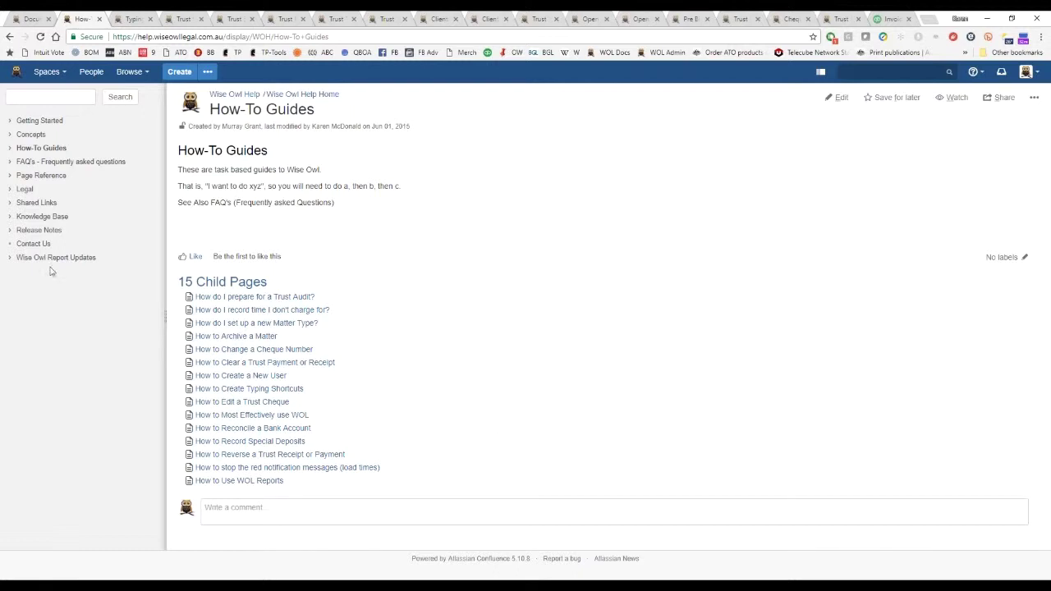
{"action": "left_click", "coordinate": [46, 162]}
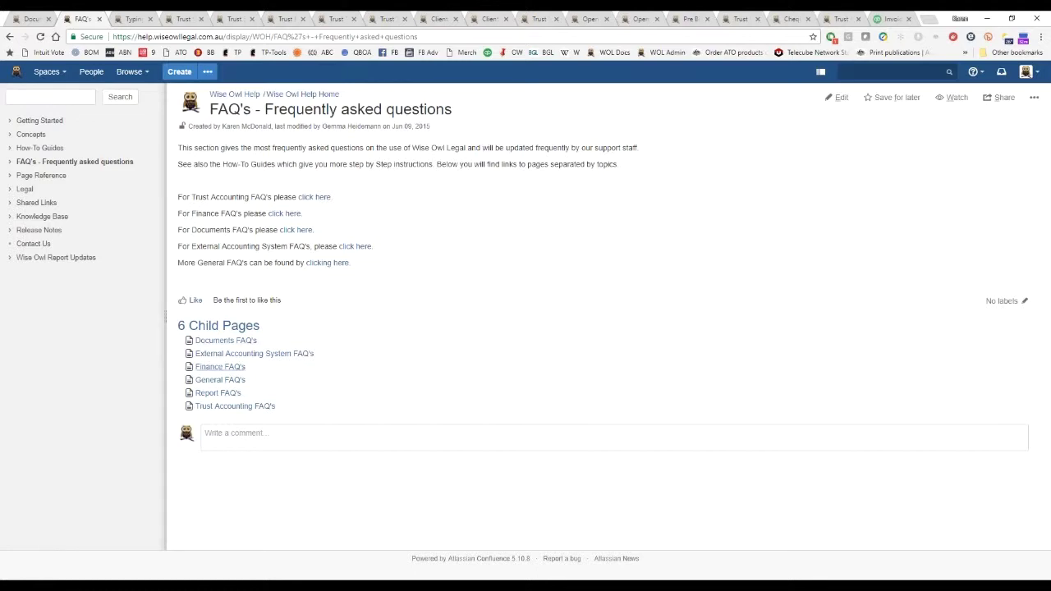
{"action": "left_click", "coordinate": [224, 367]}
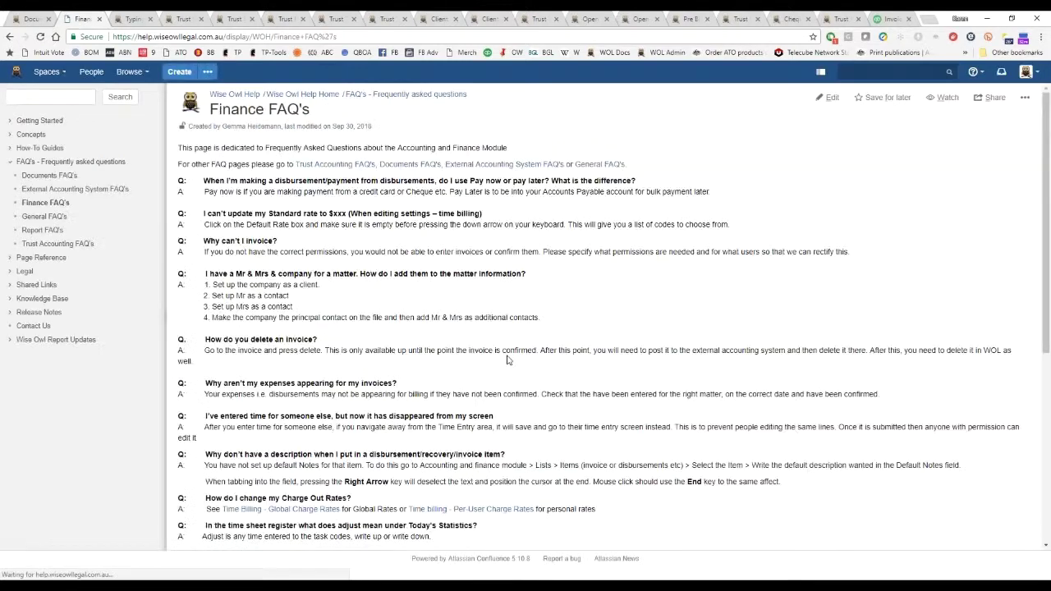